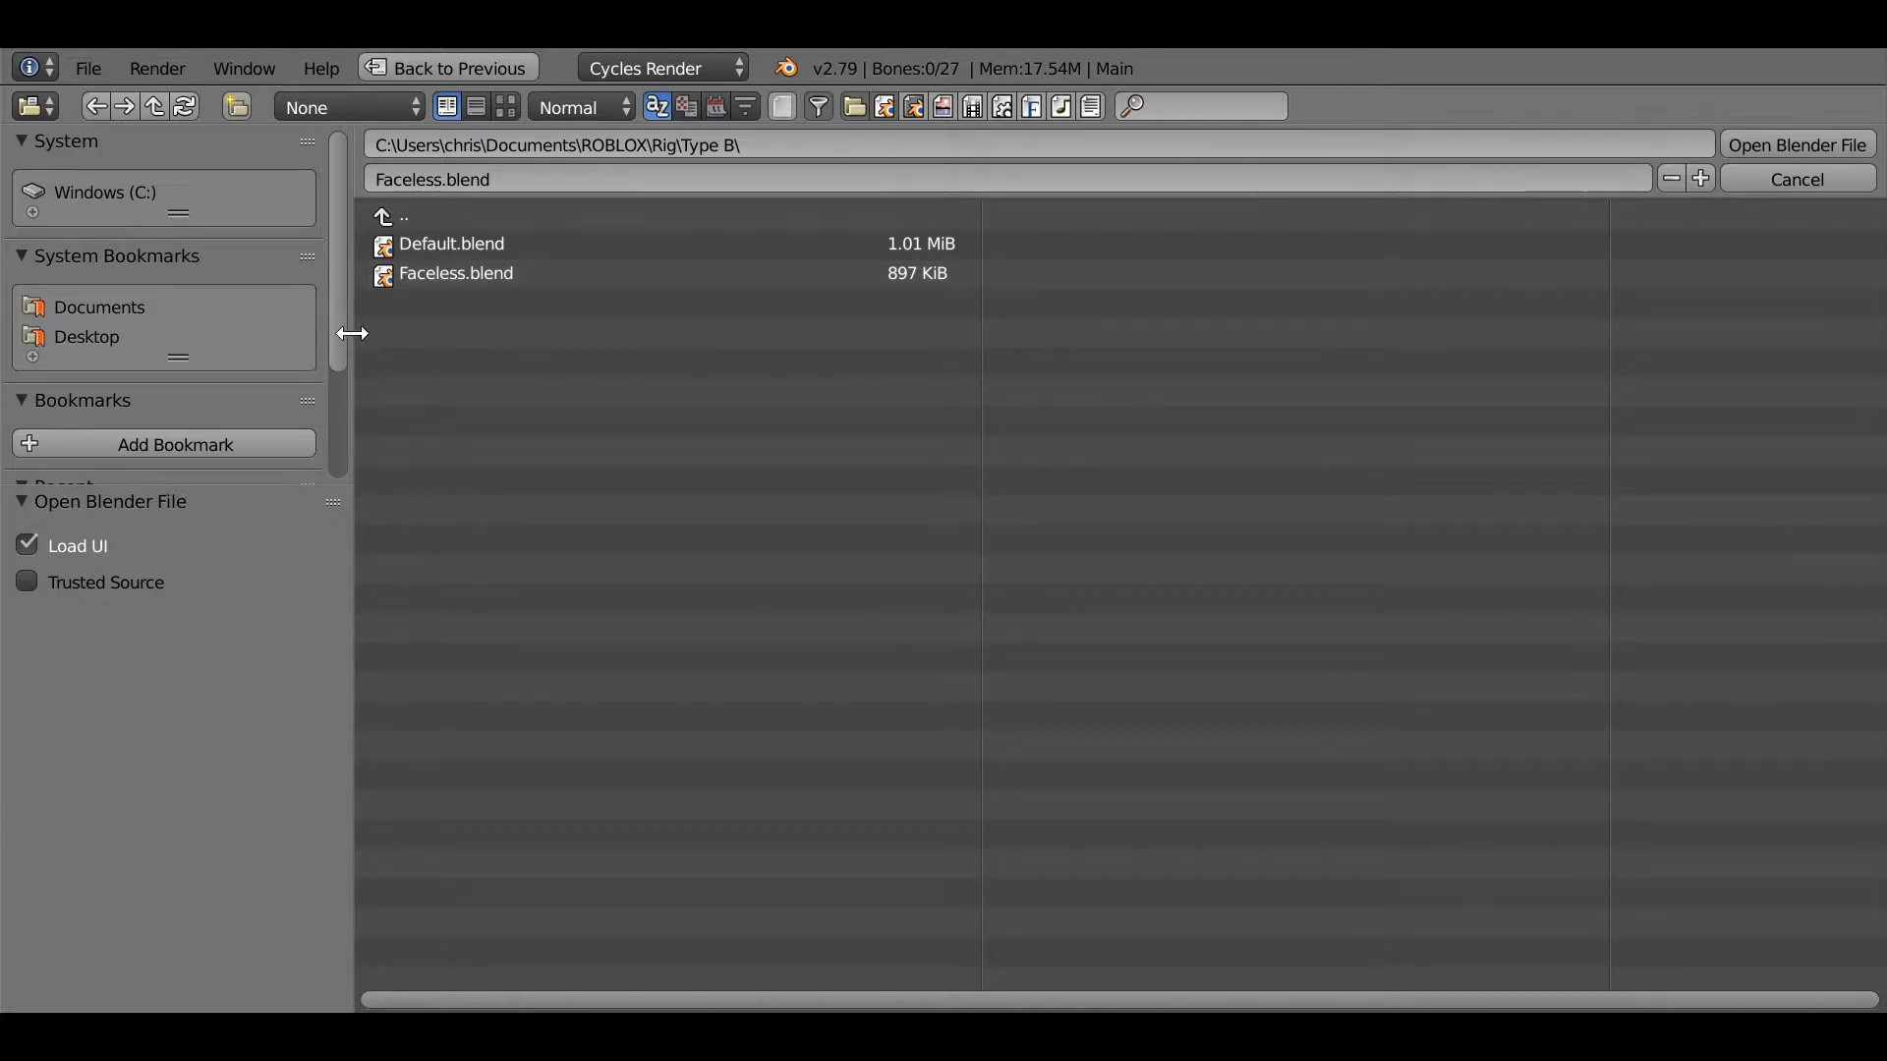
Step: Open Faceless.blend from the Type B rig folder and reload it as a trusted file
{"action": "left_click", "coordinate": [470, 273]}
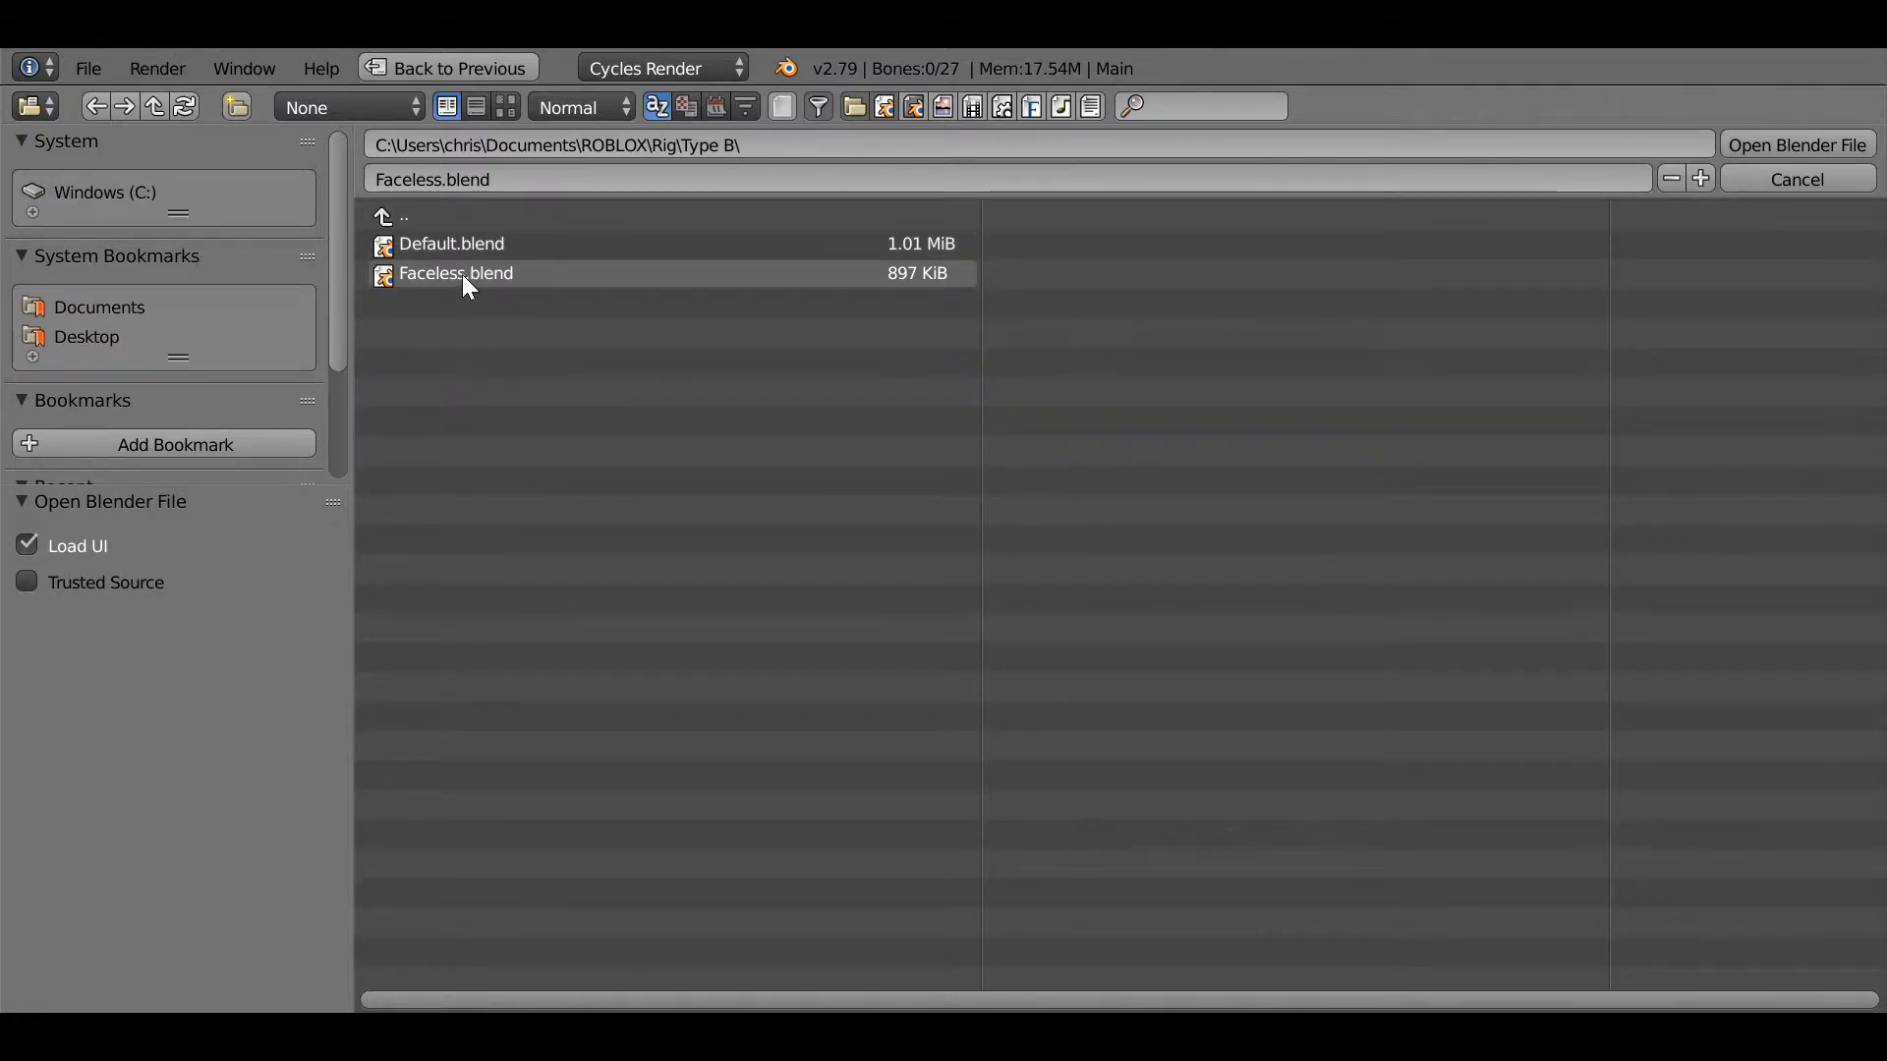
{"action": "left_click", "coordinate": [462, 274]}
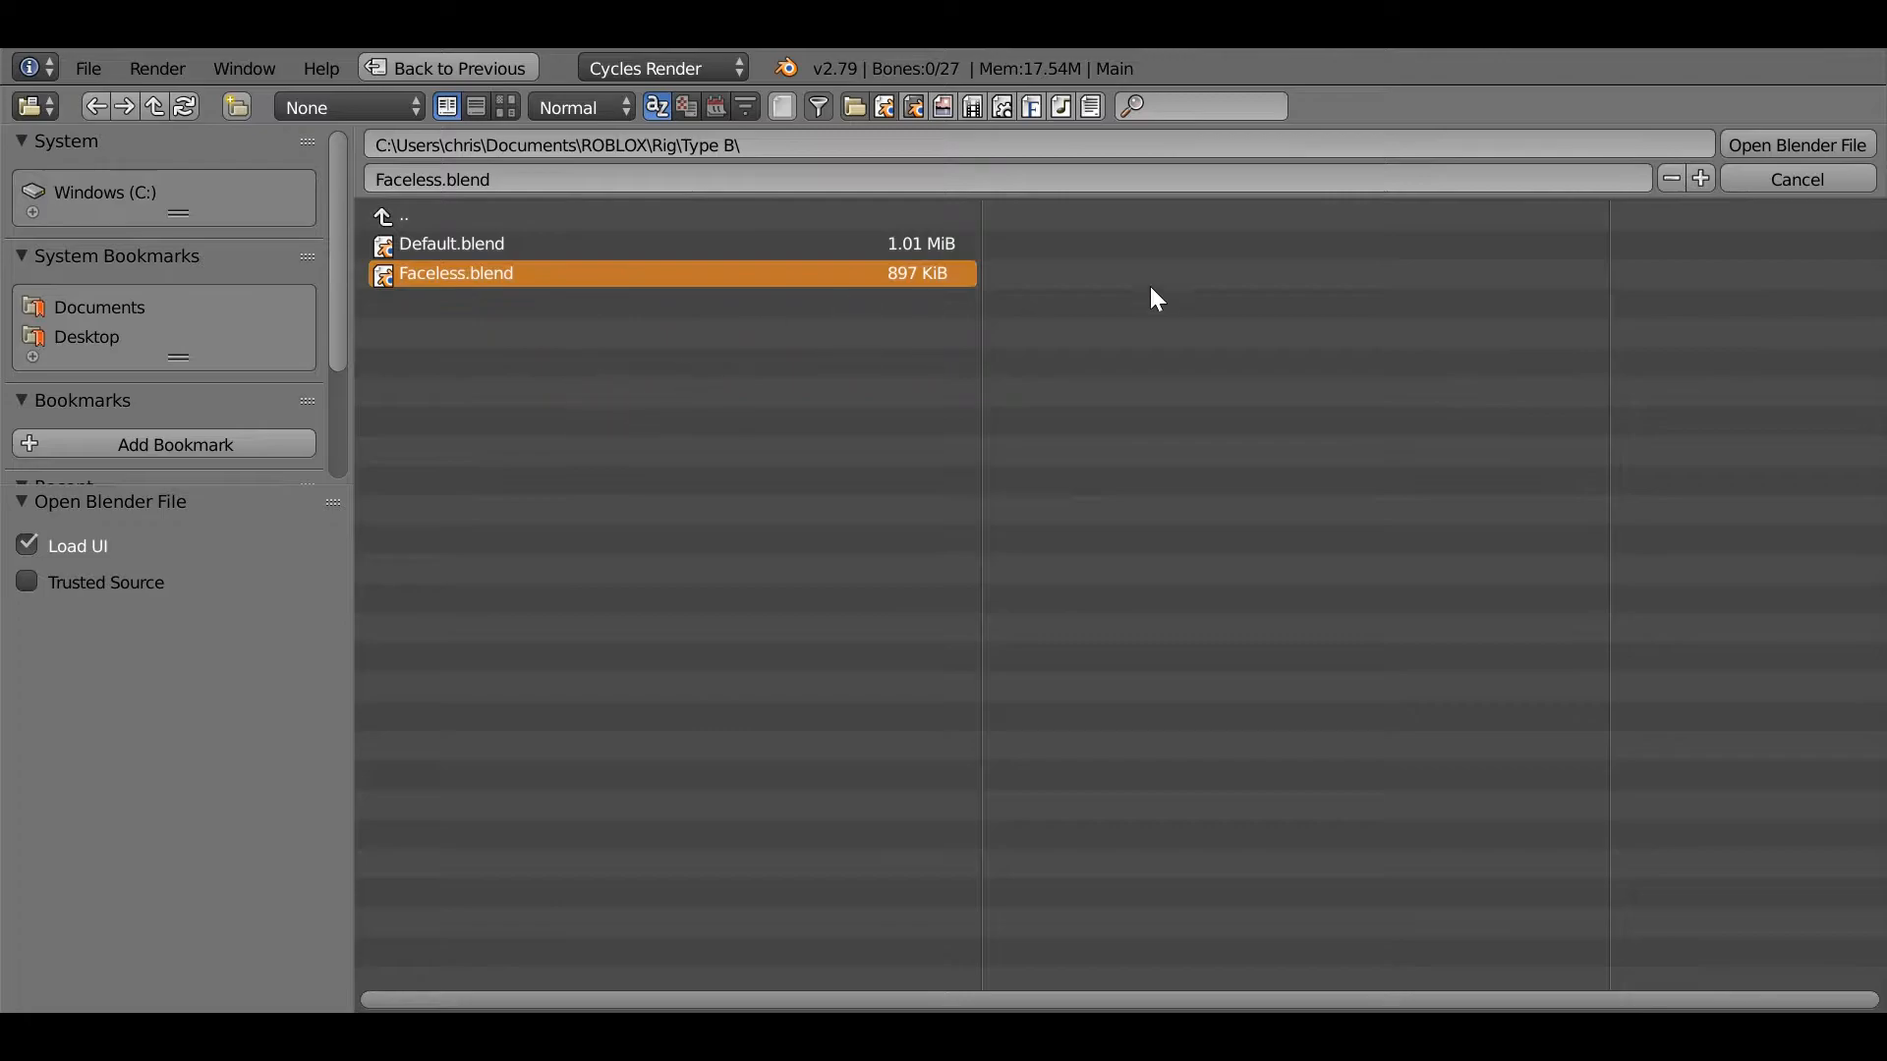
{"action": "left_click", "coordinate": [1725, 145]}
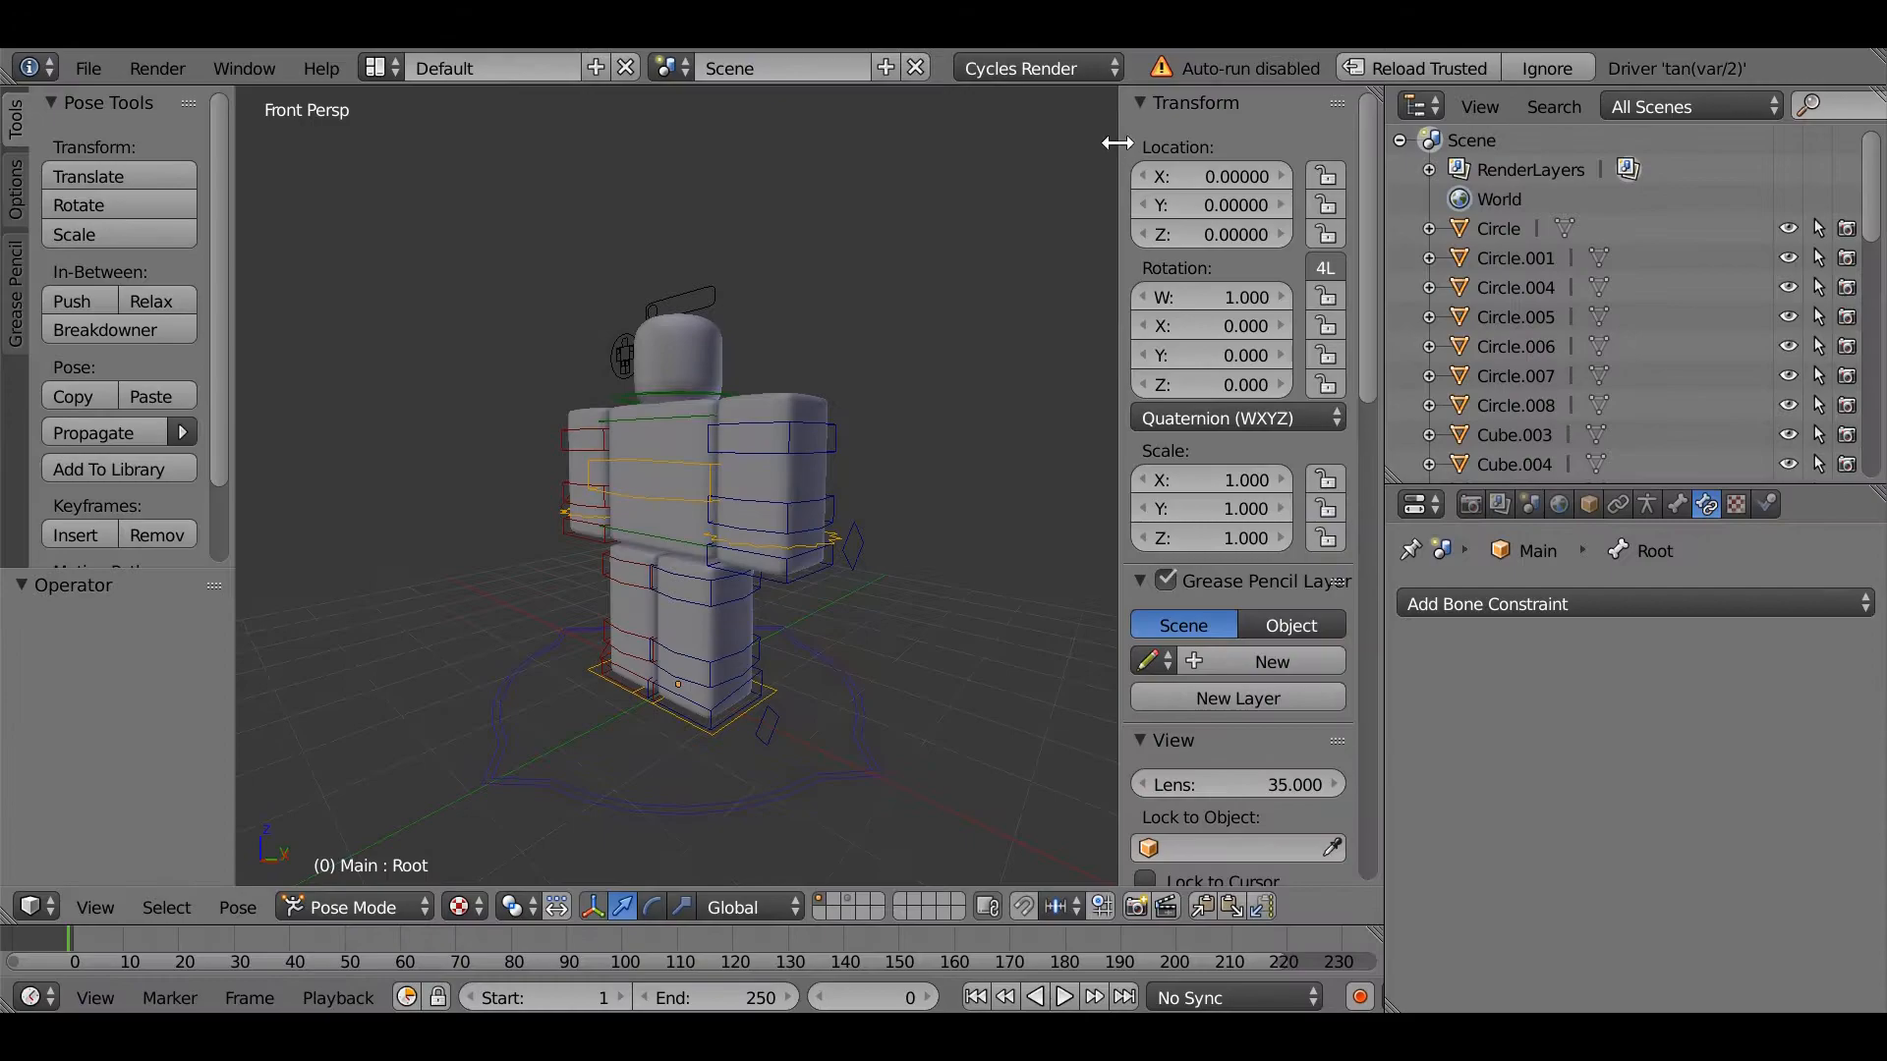
{"action": "left_click", "coordinate": [1399, 65]}
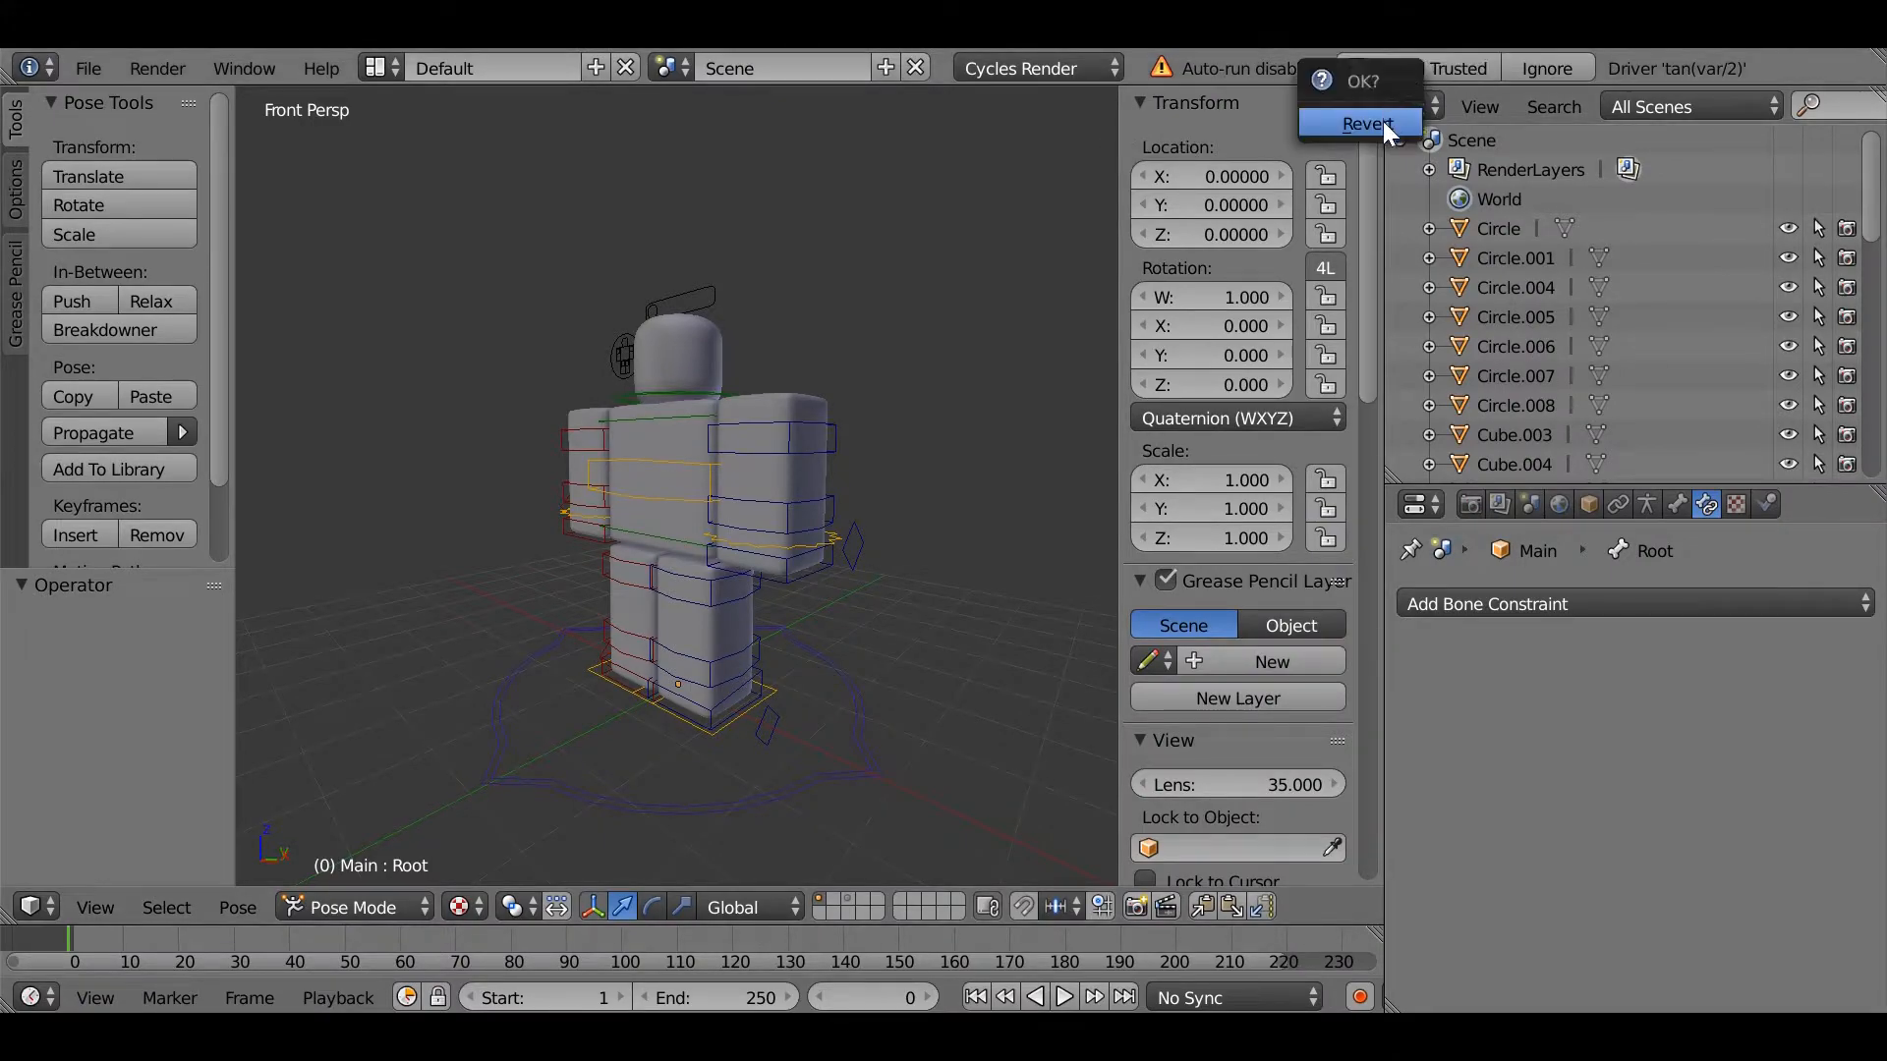
{"action": "left_click", "coordinate": [1381, 124]}
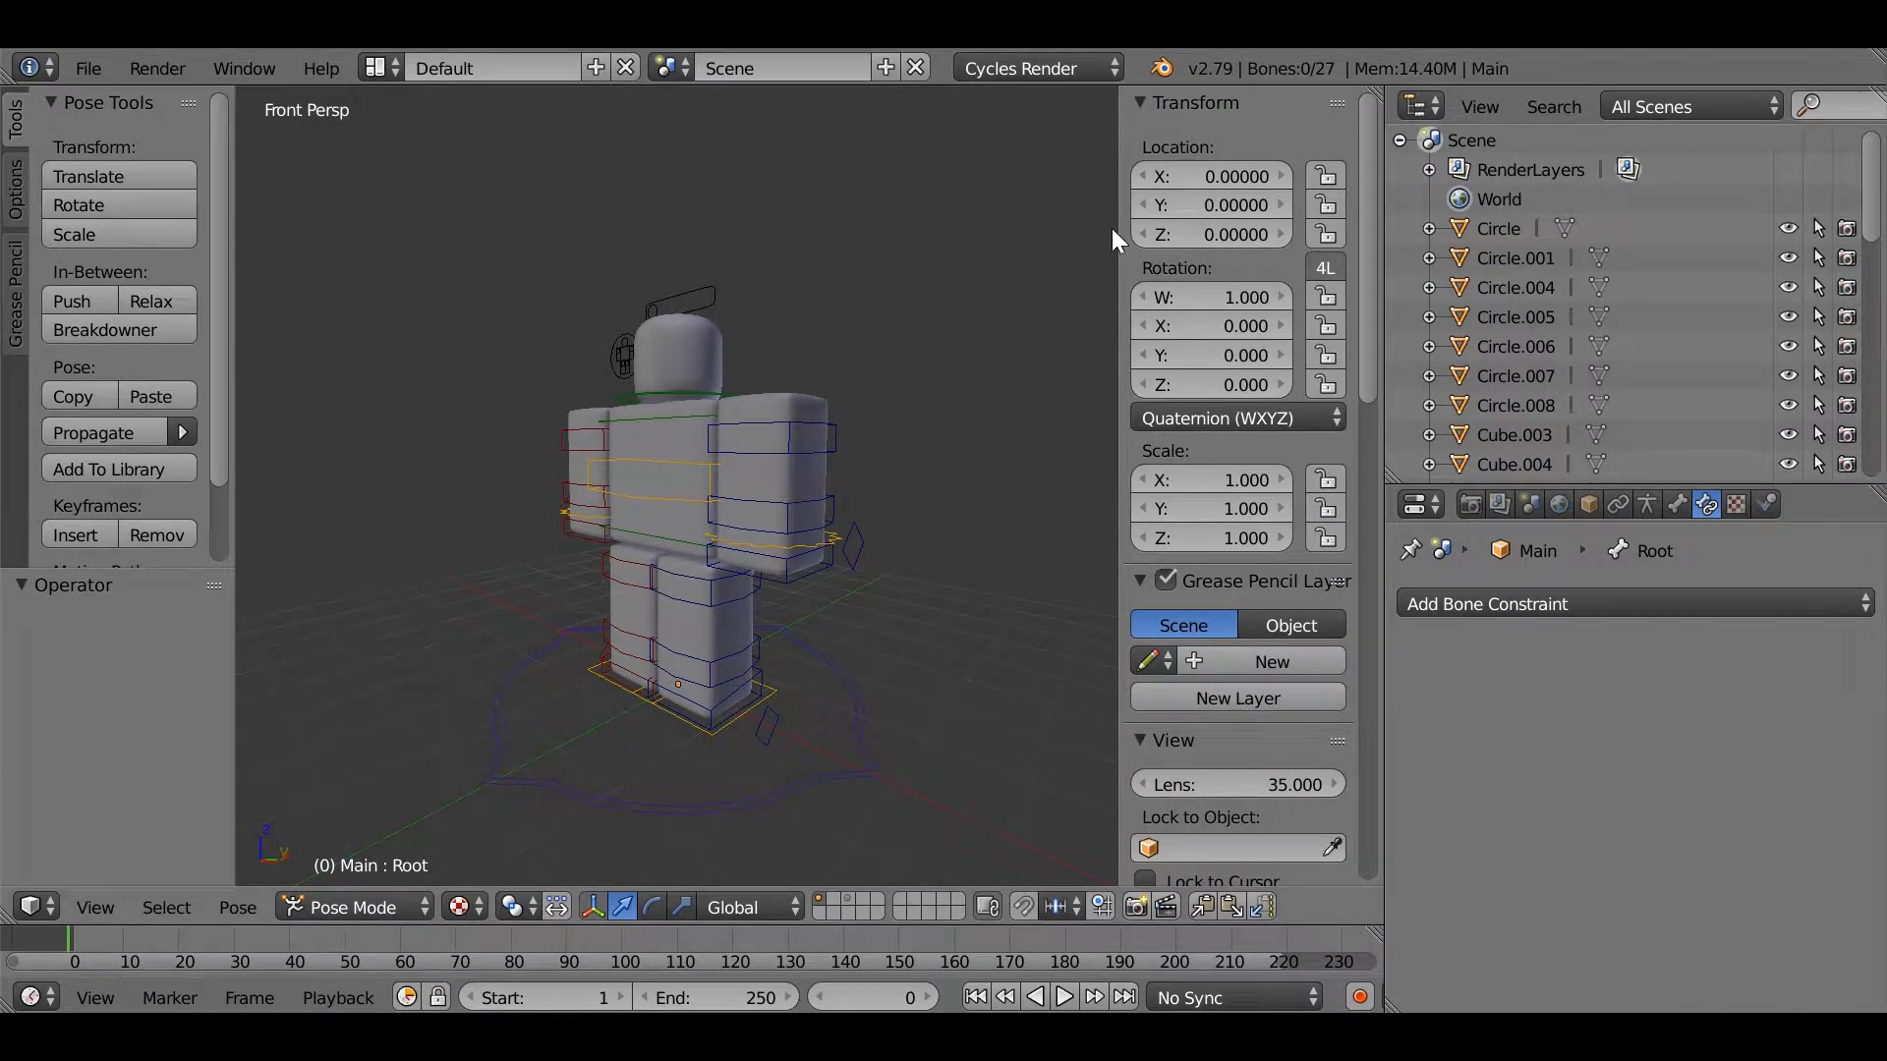
Step: Hide the viewport's transform sidebar and fly the view around to face the rig straight on
{"action": "left_click_drag", "start_coordinate": [1145, 245], "coordinate": [1372, 295]}
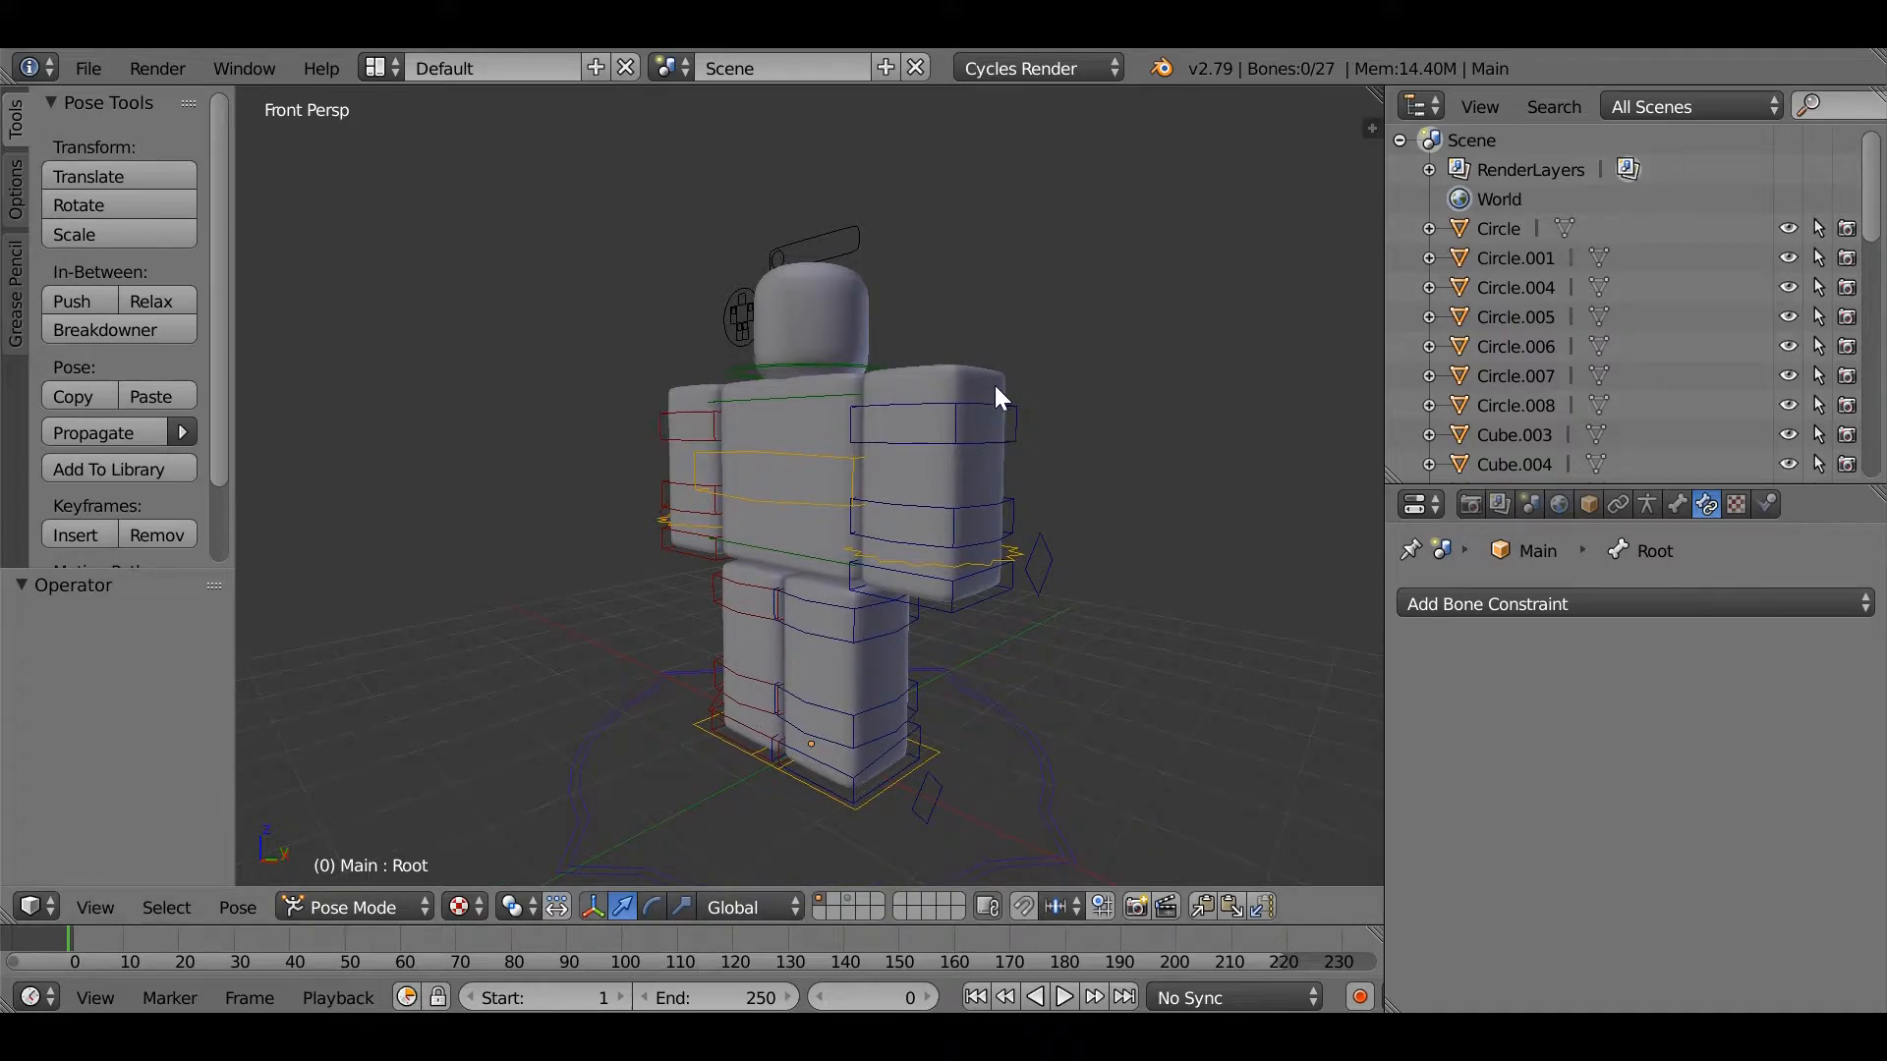
{"action": "key", "text": "shift+f"}
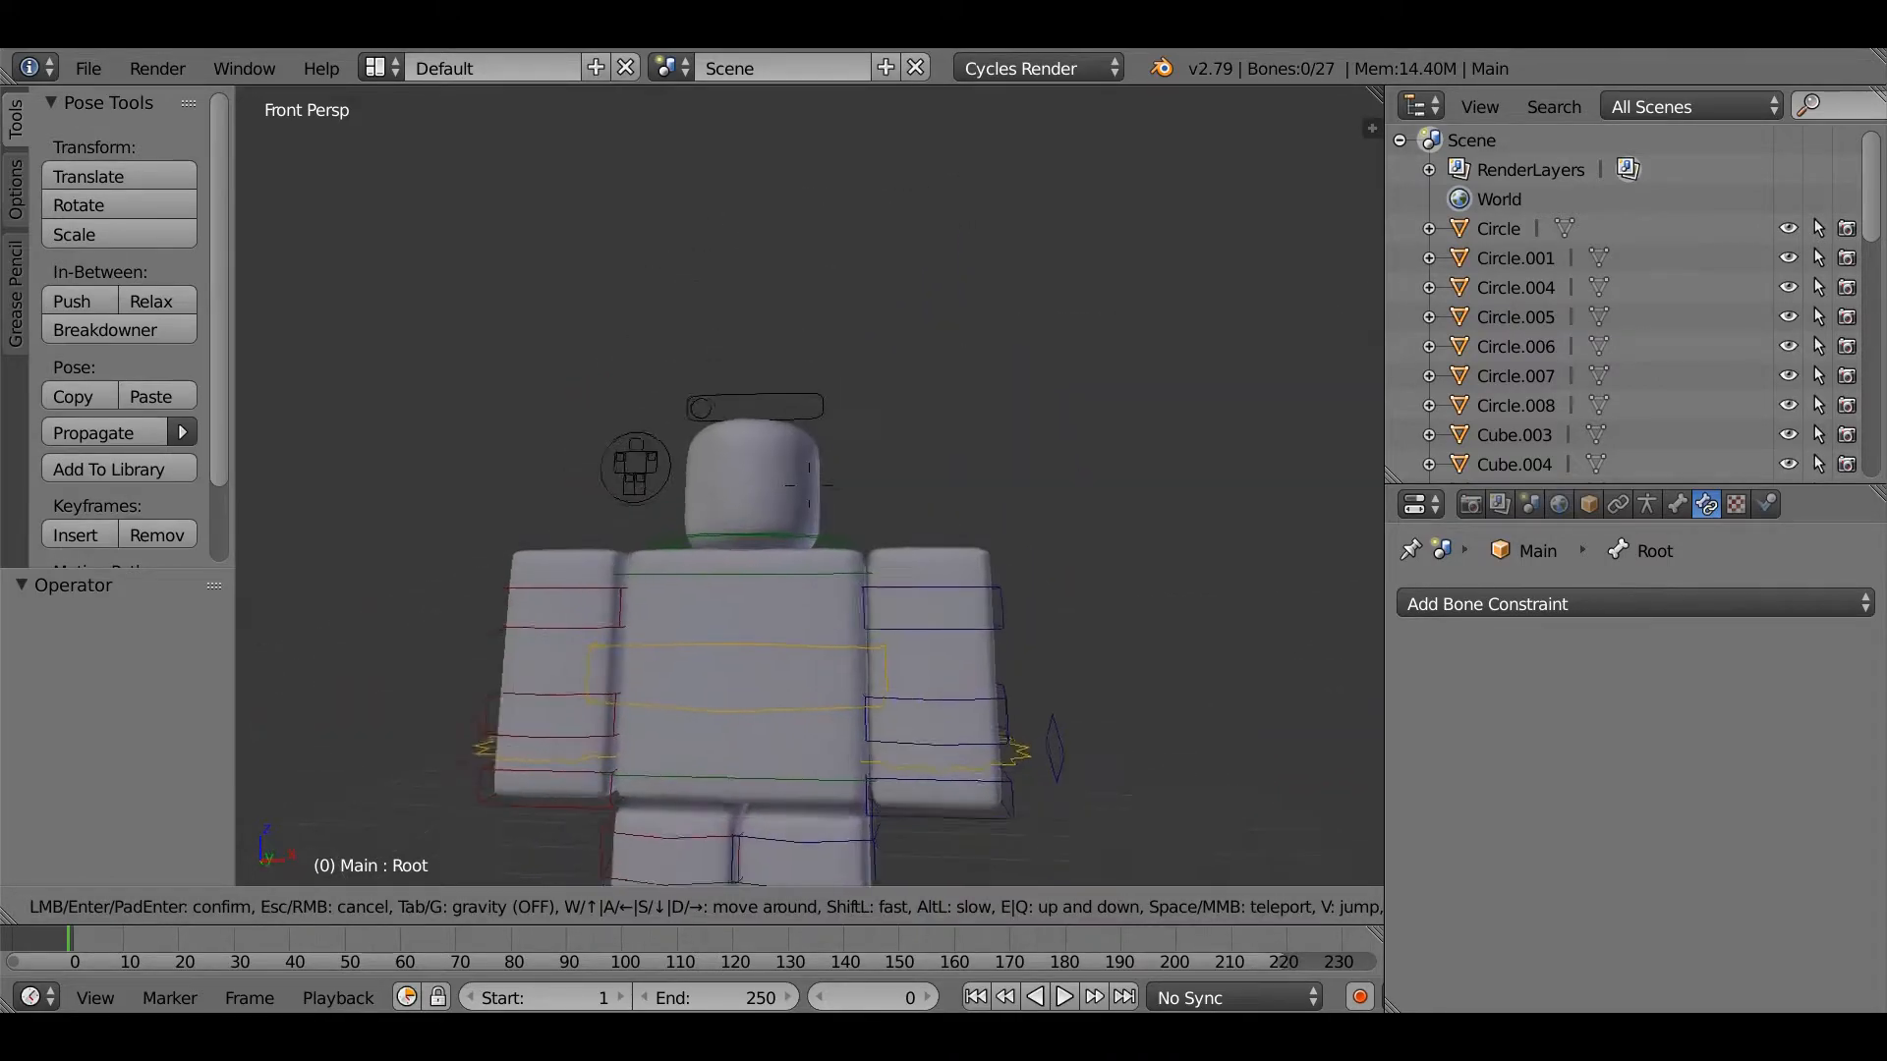
{"action": "key", "text": "w"}
{"action": "key", "text": "s"}
{"action": "left_click", "coordinate": [840, 539]}
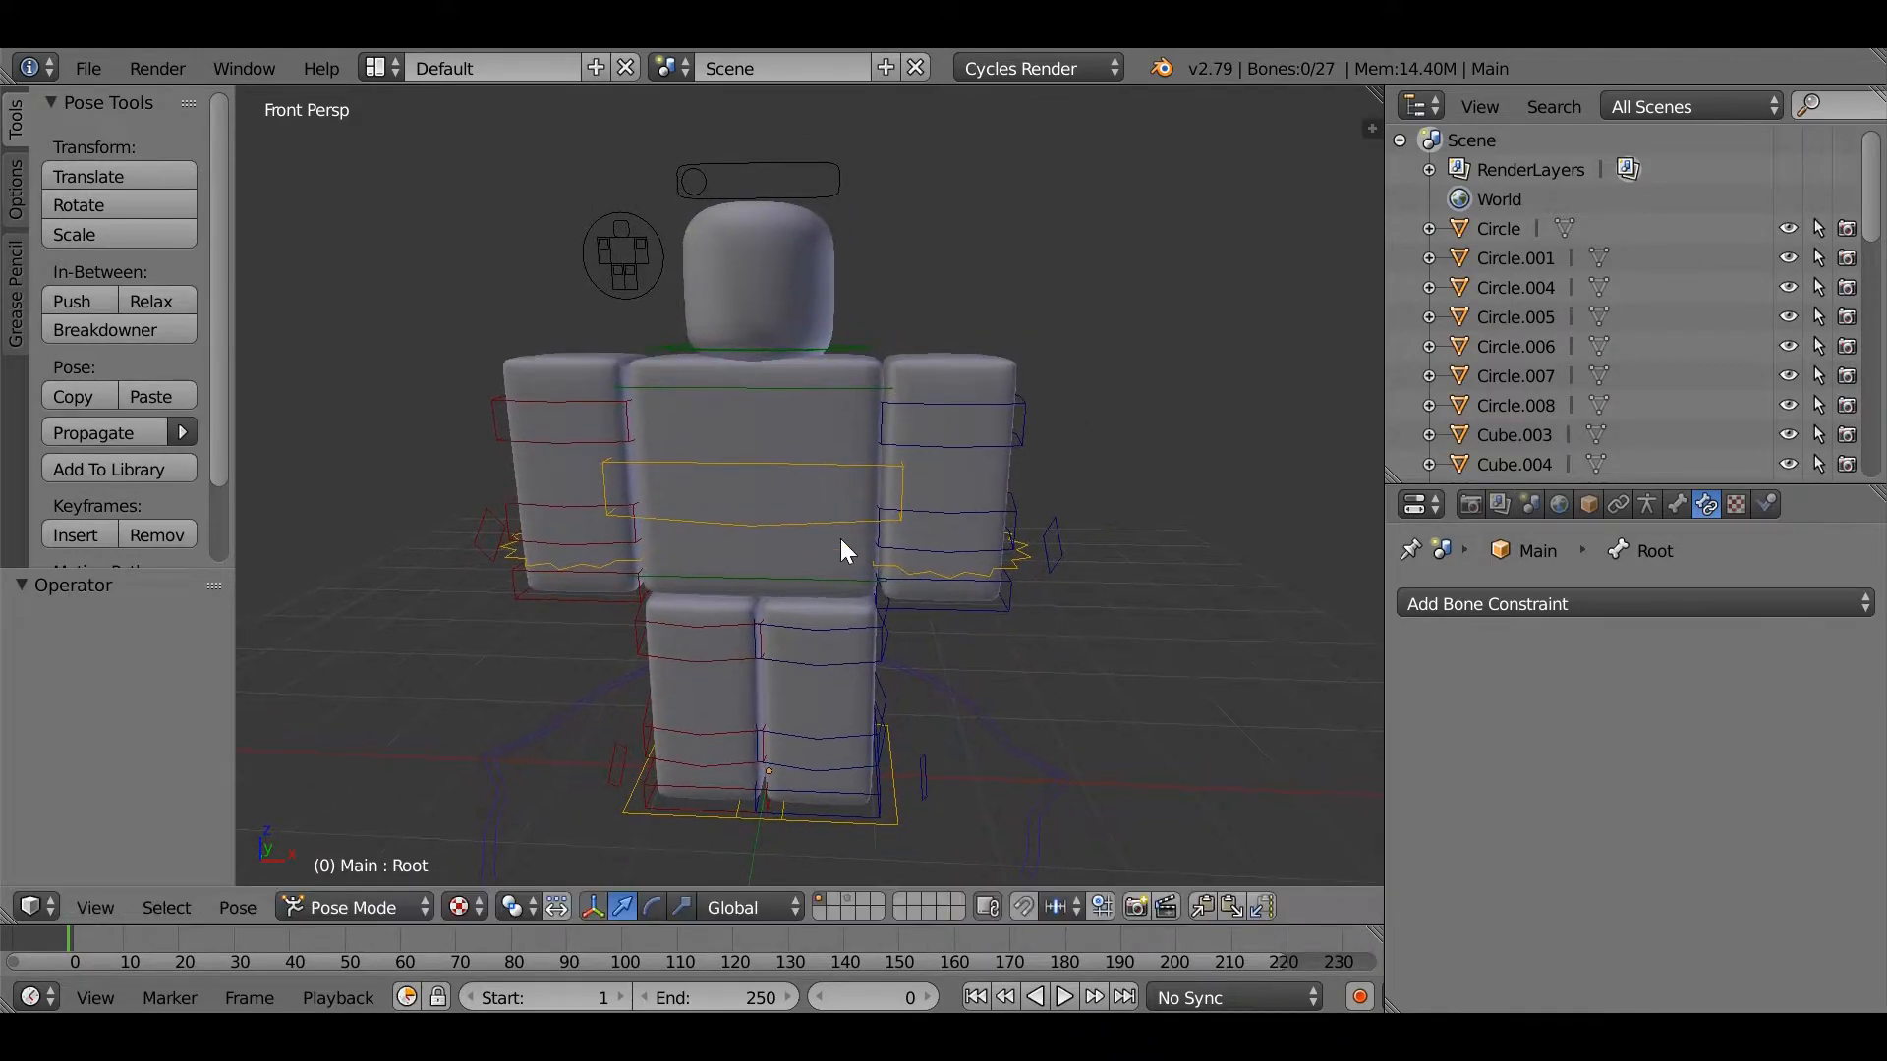
Step: Enlarge the properties area, then set the render output to PNG with RGBA color and a transparent film
{"action": "left_click_drag", "start_coordinate": [1495, 485], "coordinate": [1501, 295]}
{"action": "left_click", "coordinate": [1474, 302]}
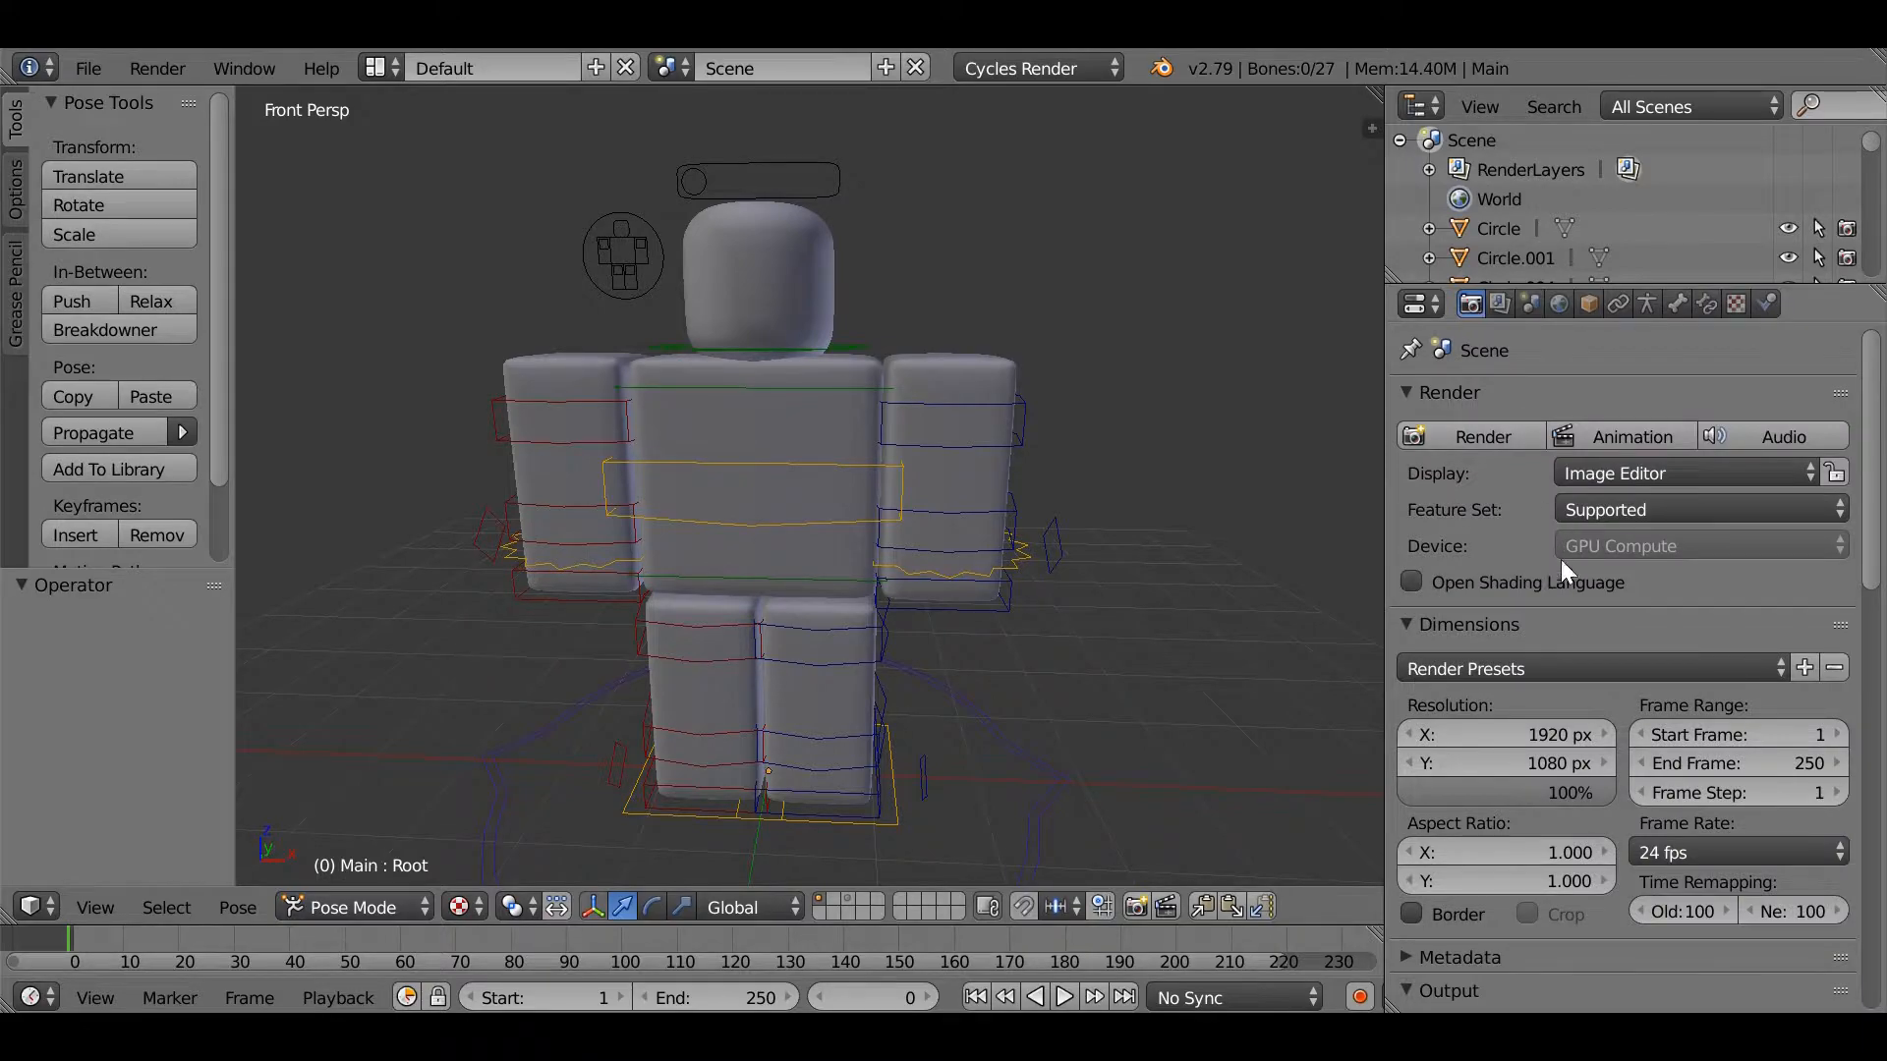
{"action": "scroll", "coordinate": [1584, 706], "scroll_direction": "down", "scroll_amount": 5}
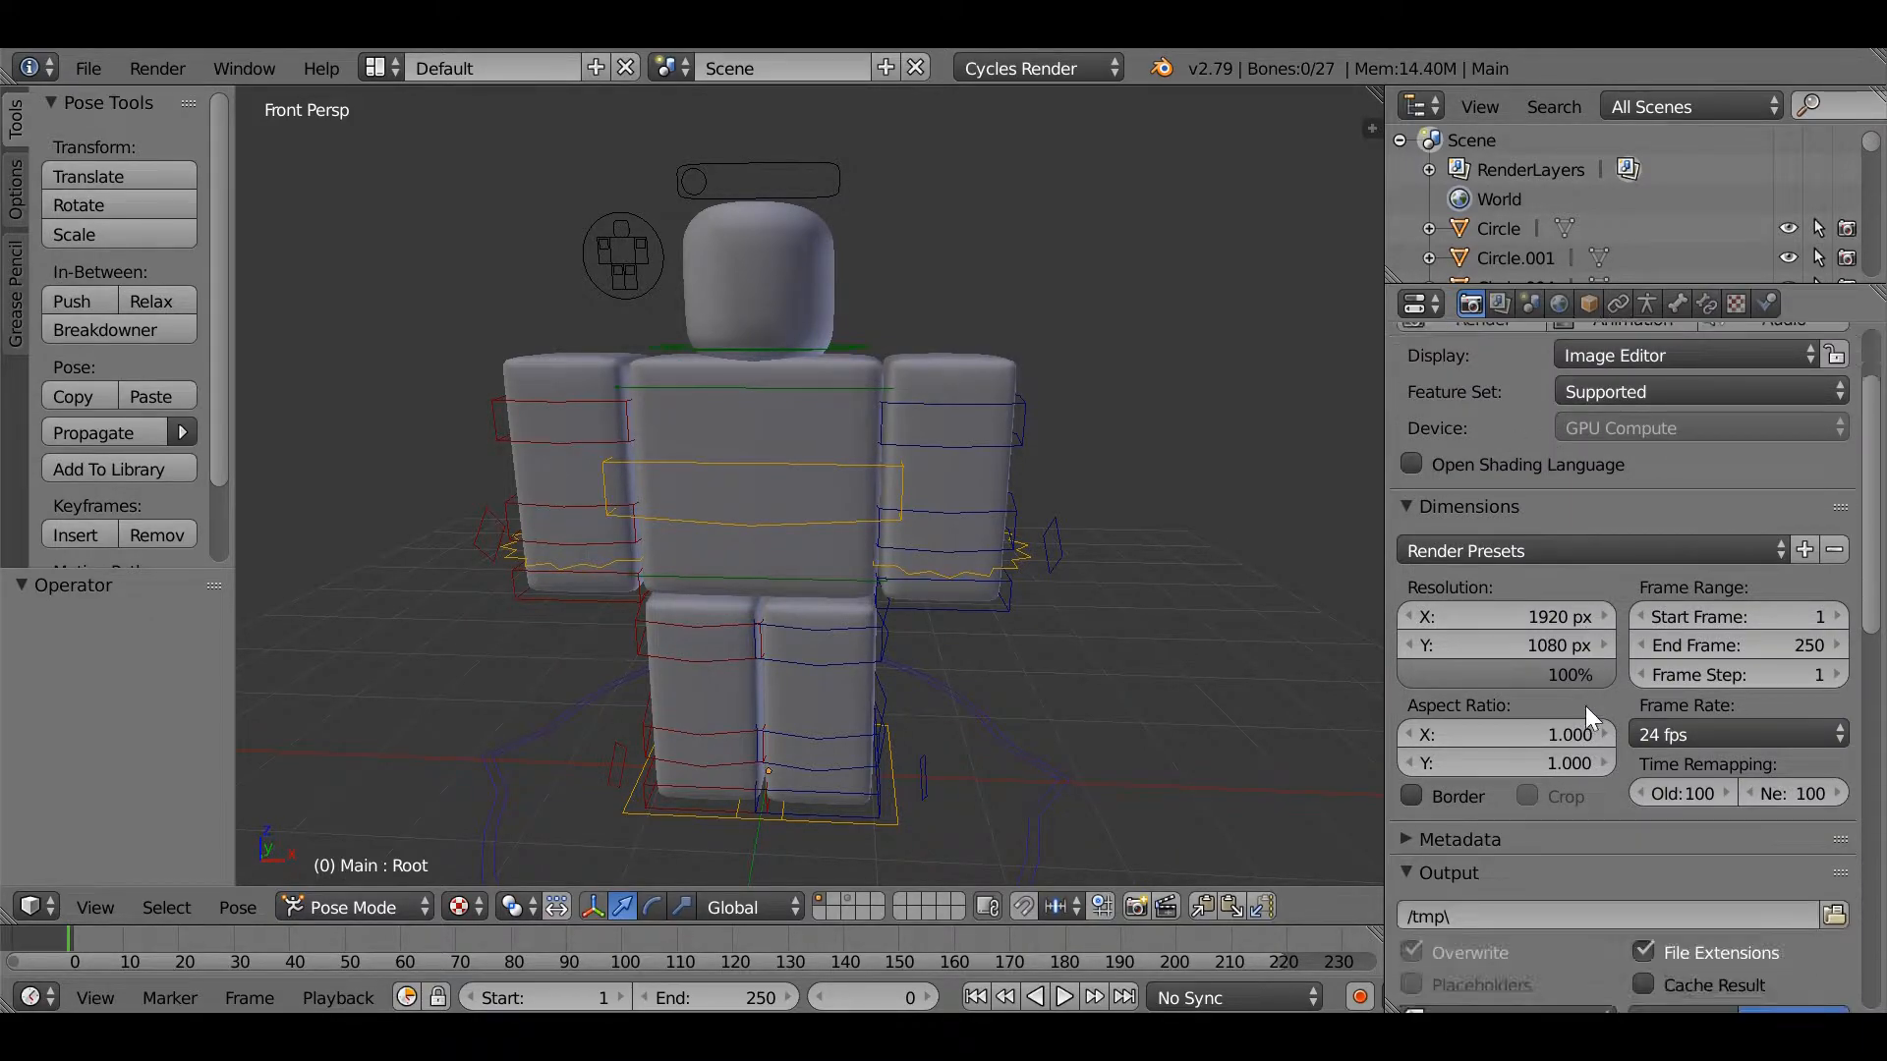
{"action": "scroll", "coordinate": [1452, 835], "scroll_direction": "down", "scroll_amount": 2}
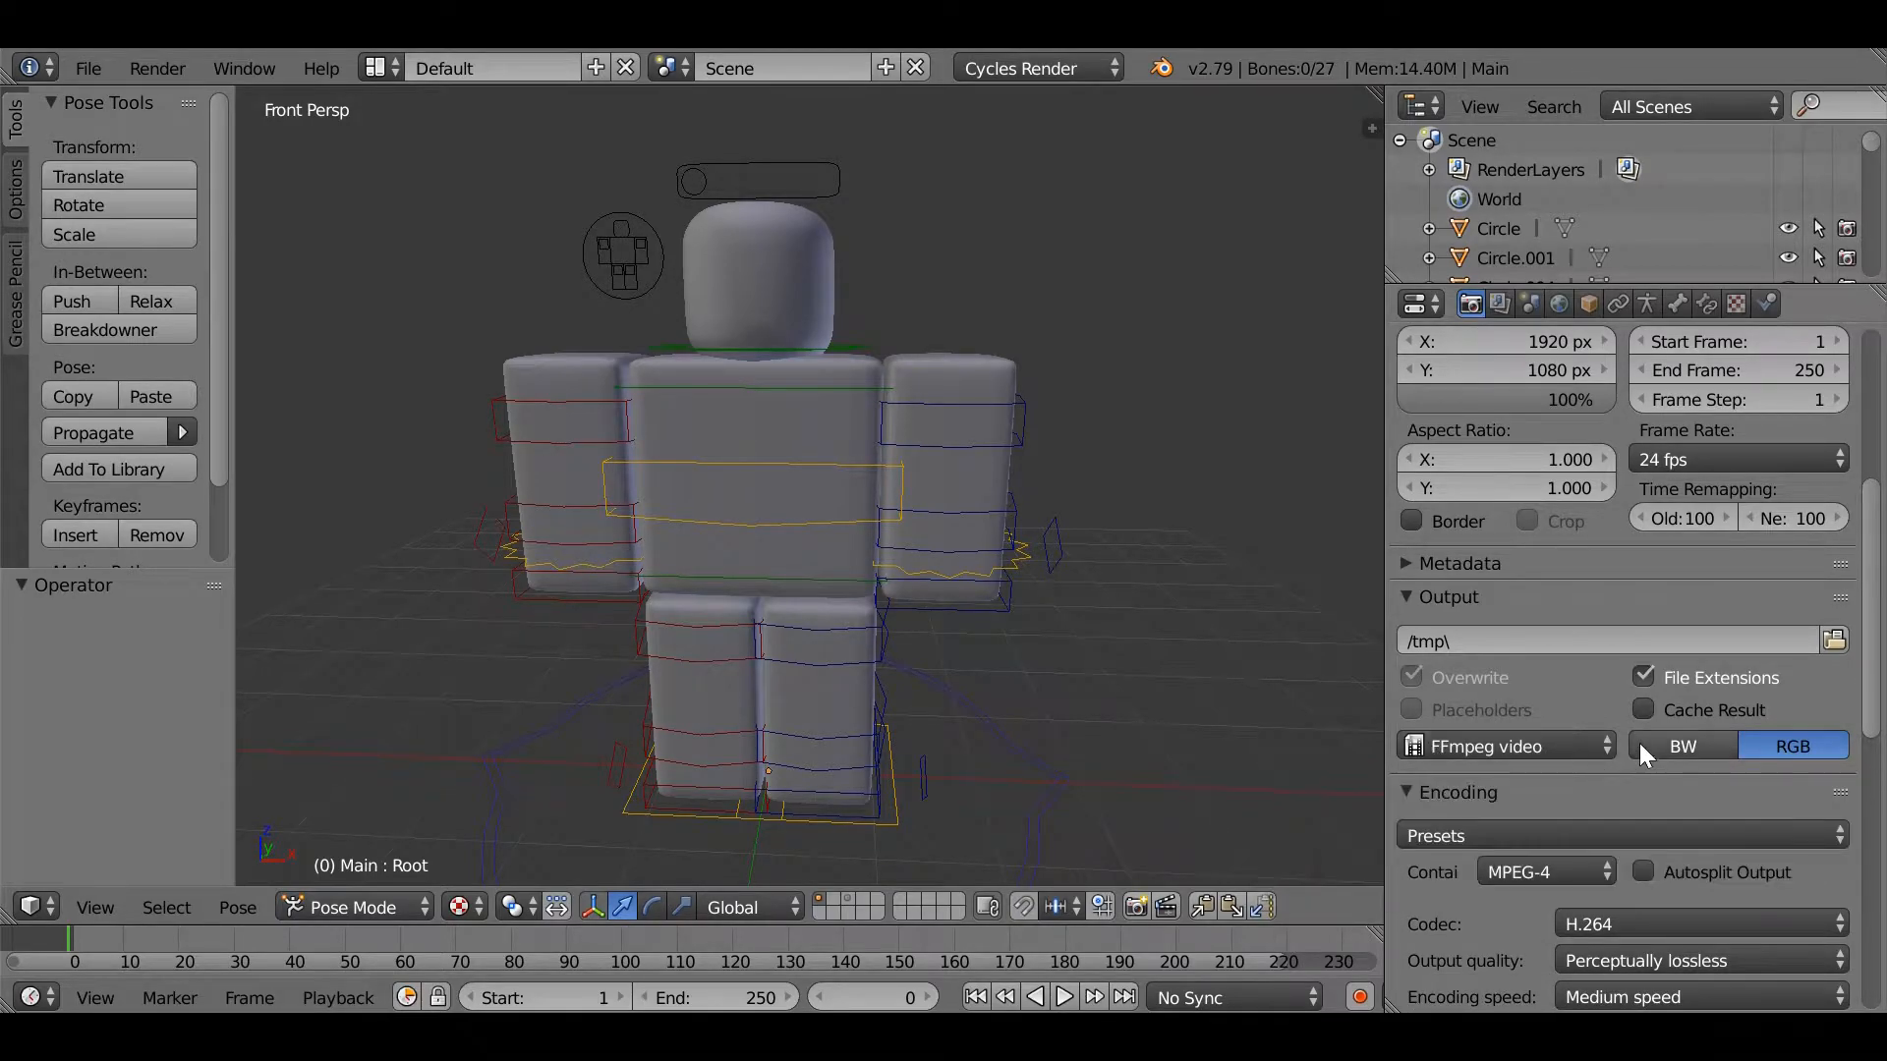
{"action": "left_click", "coordinate": [1534, 749]}
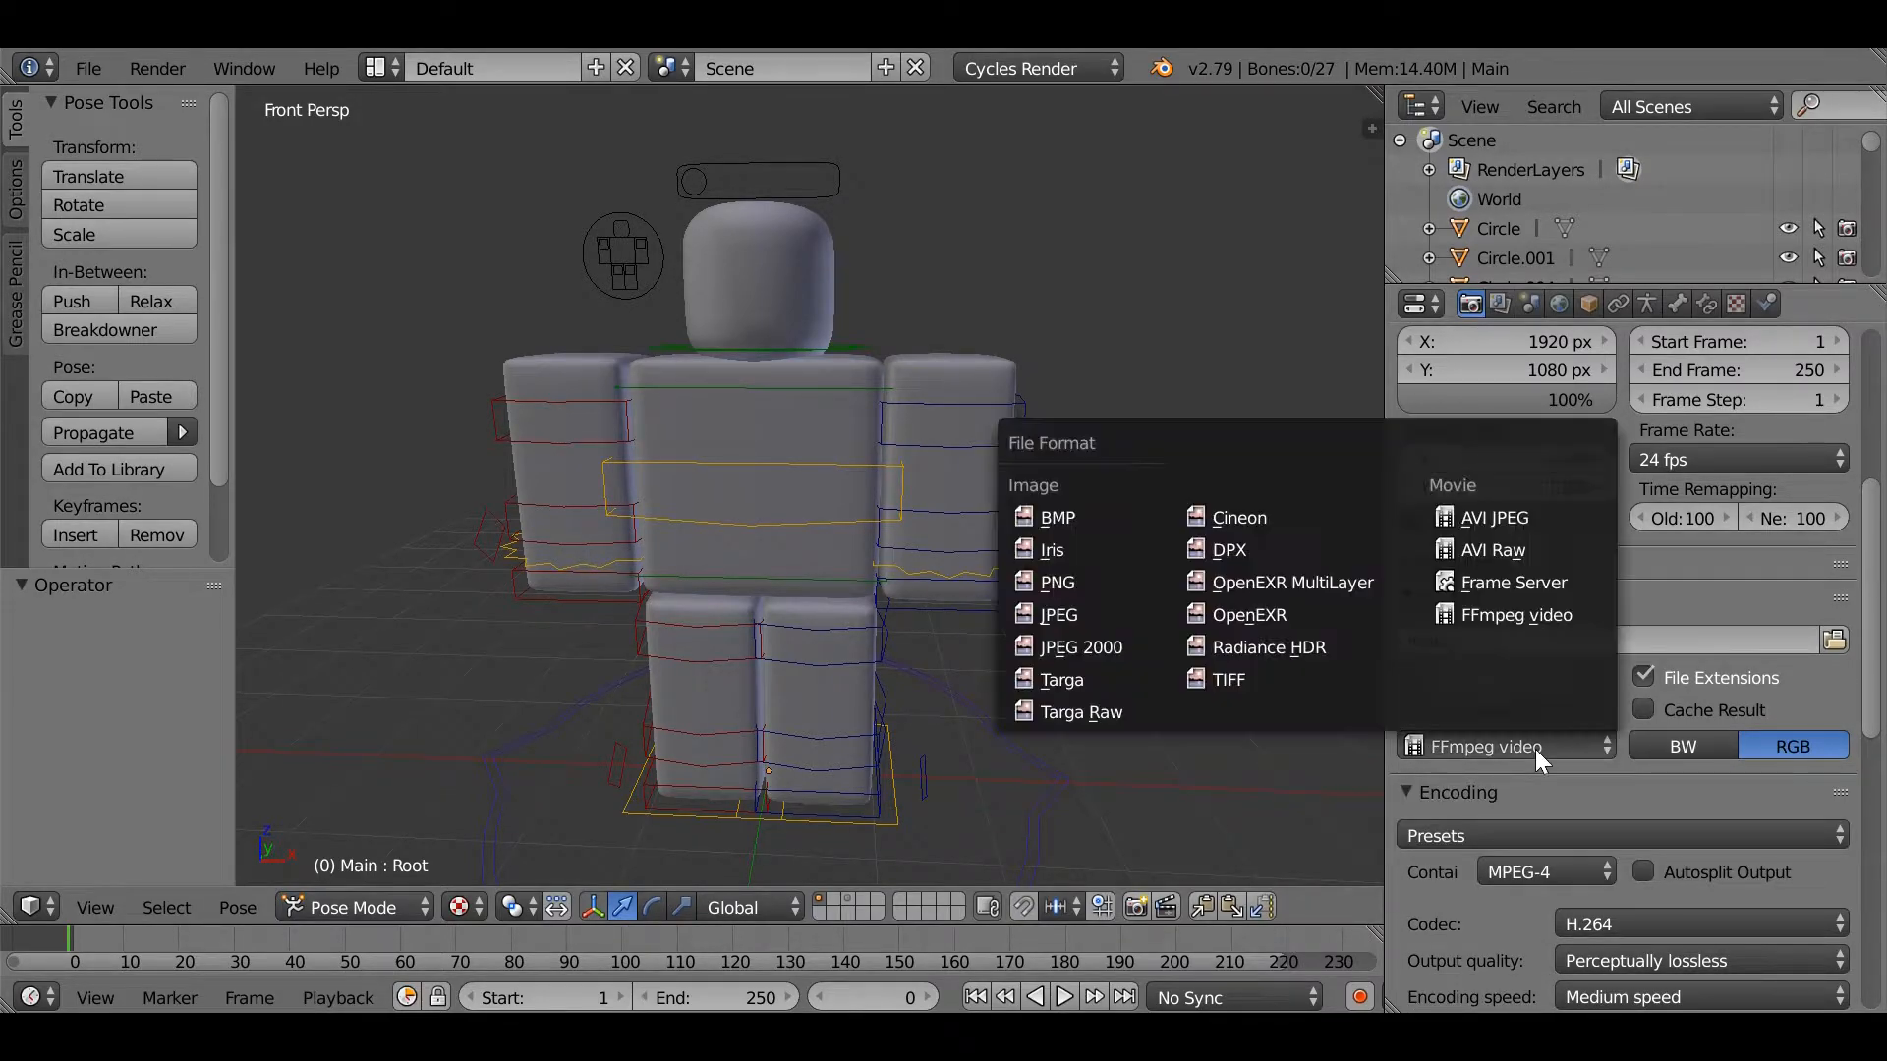
{"action": "left_click", "coordinate": [1134, 578]}
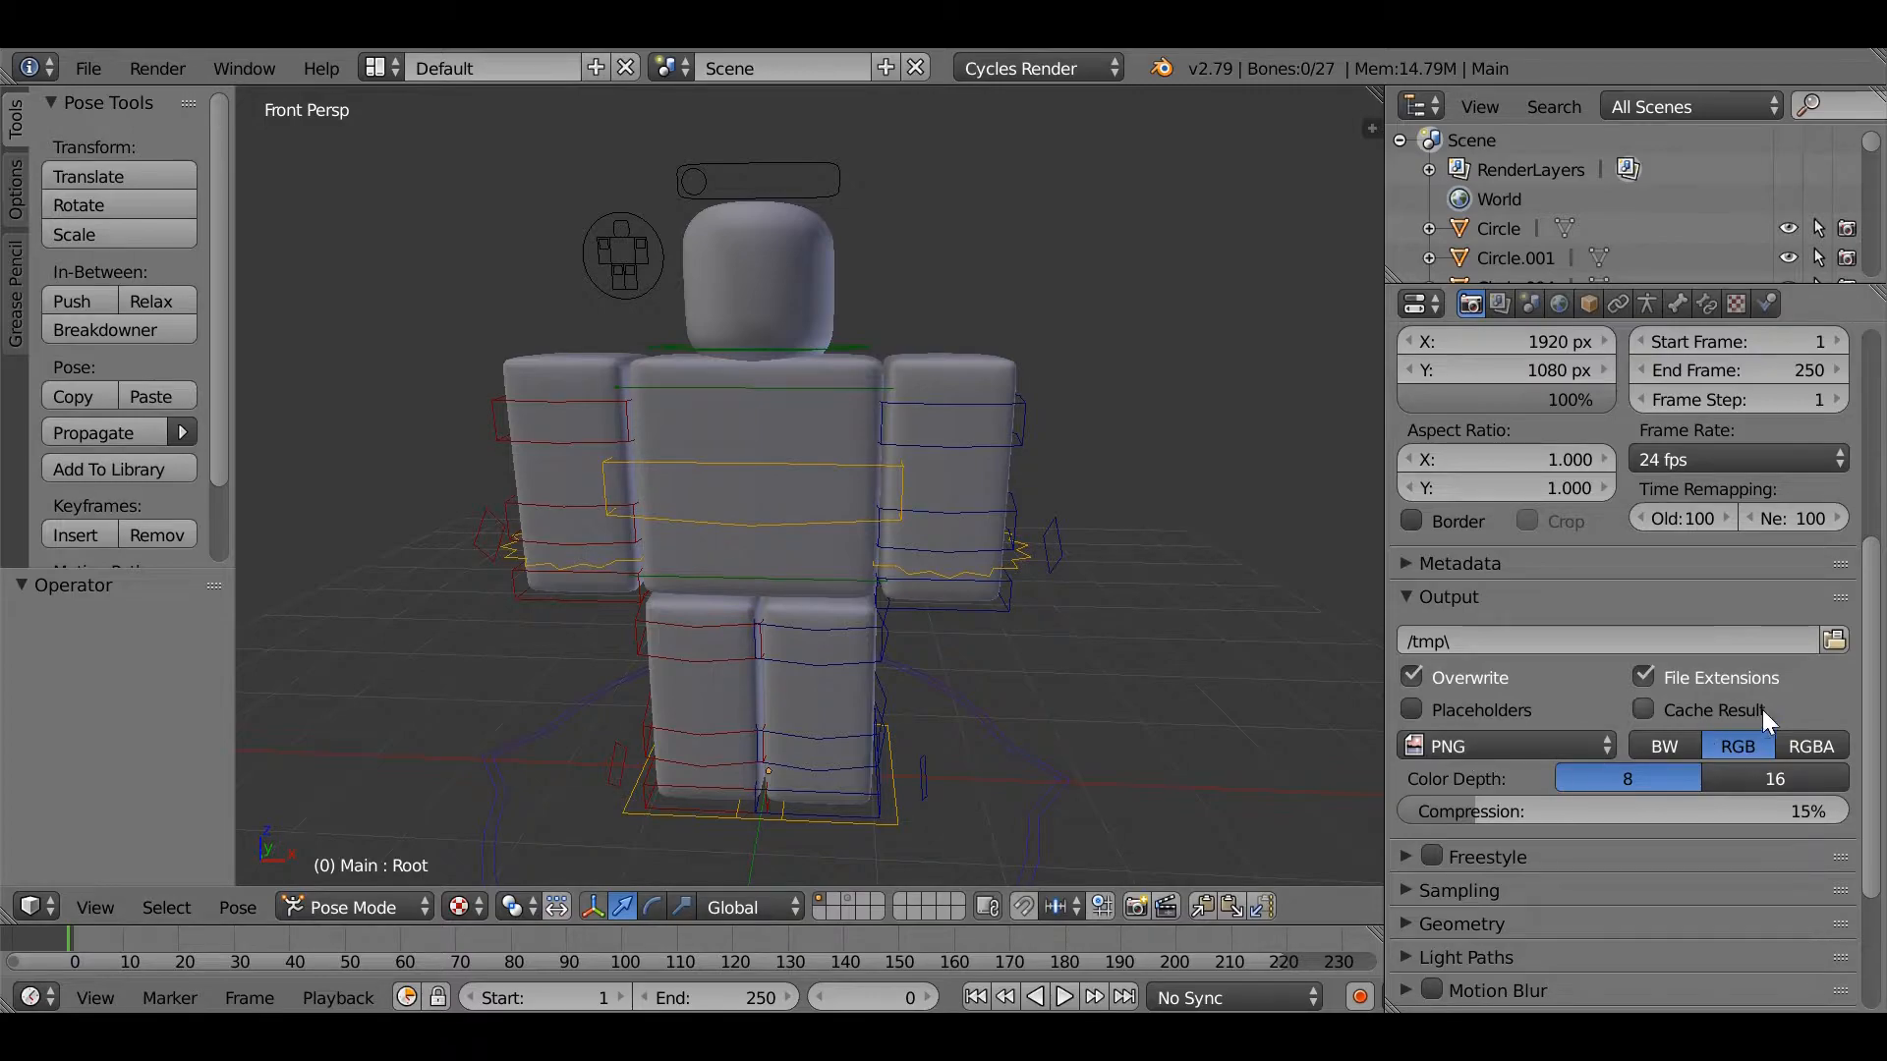
{"action": "left_click", "coordinate": [1811, 748]}
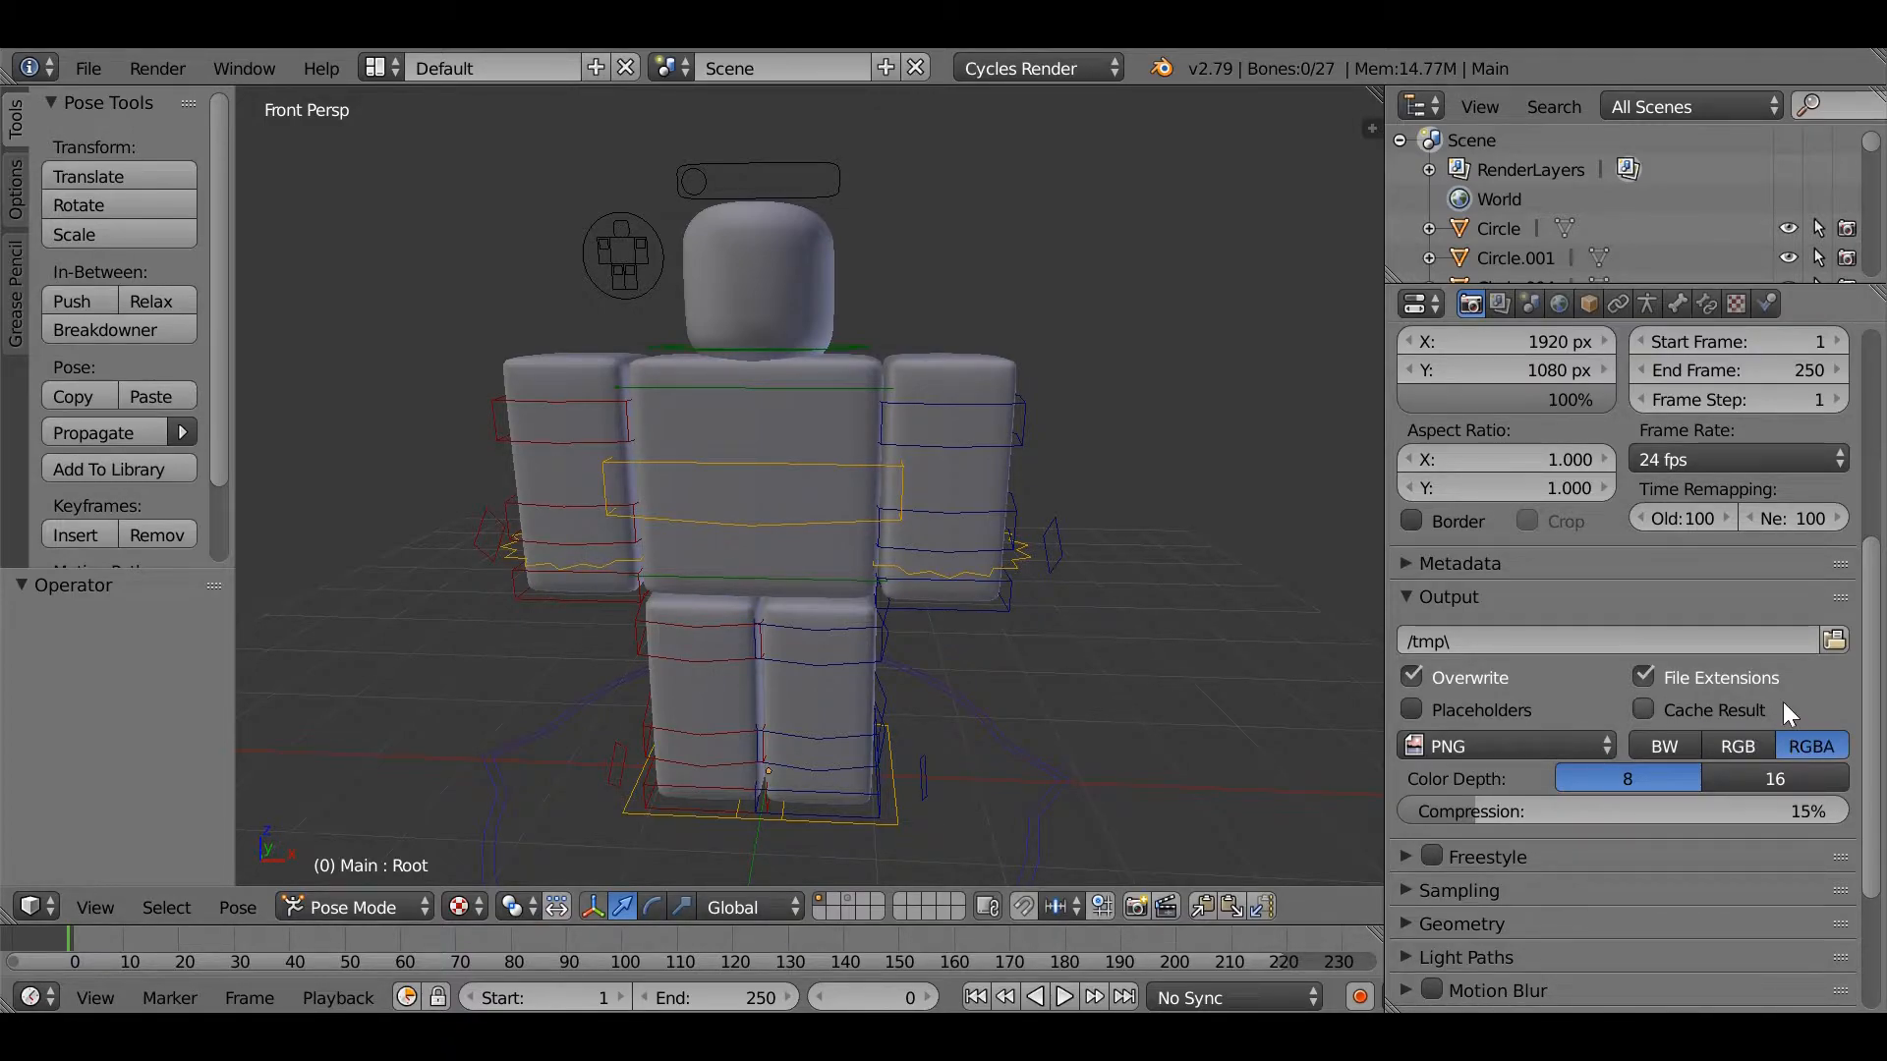
{"action": "scroll", "coordinate": [1784, 703], "scroll_direction": "down", "scroll_amount": 5}
{"action": "left_click", "coordinate": [1412, 890]}
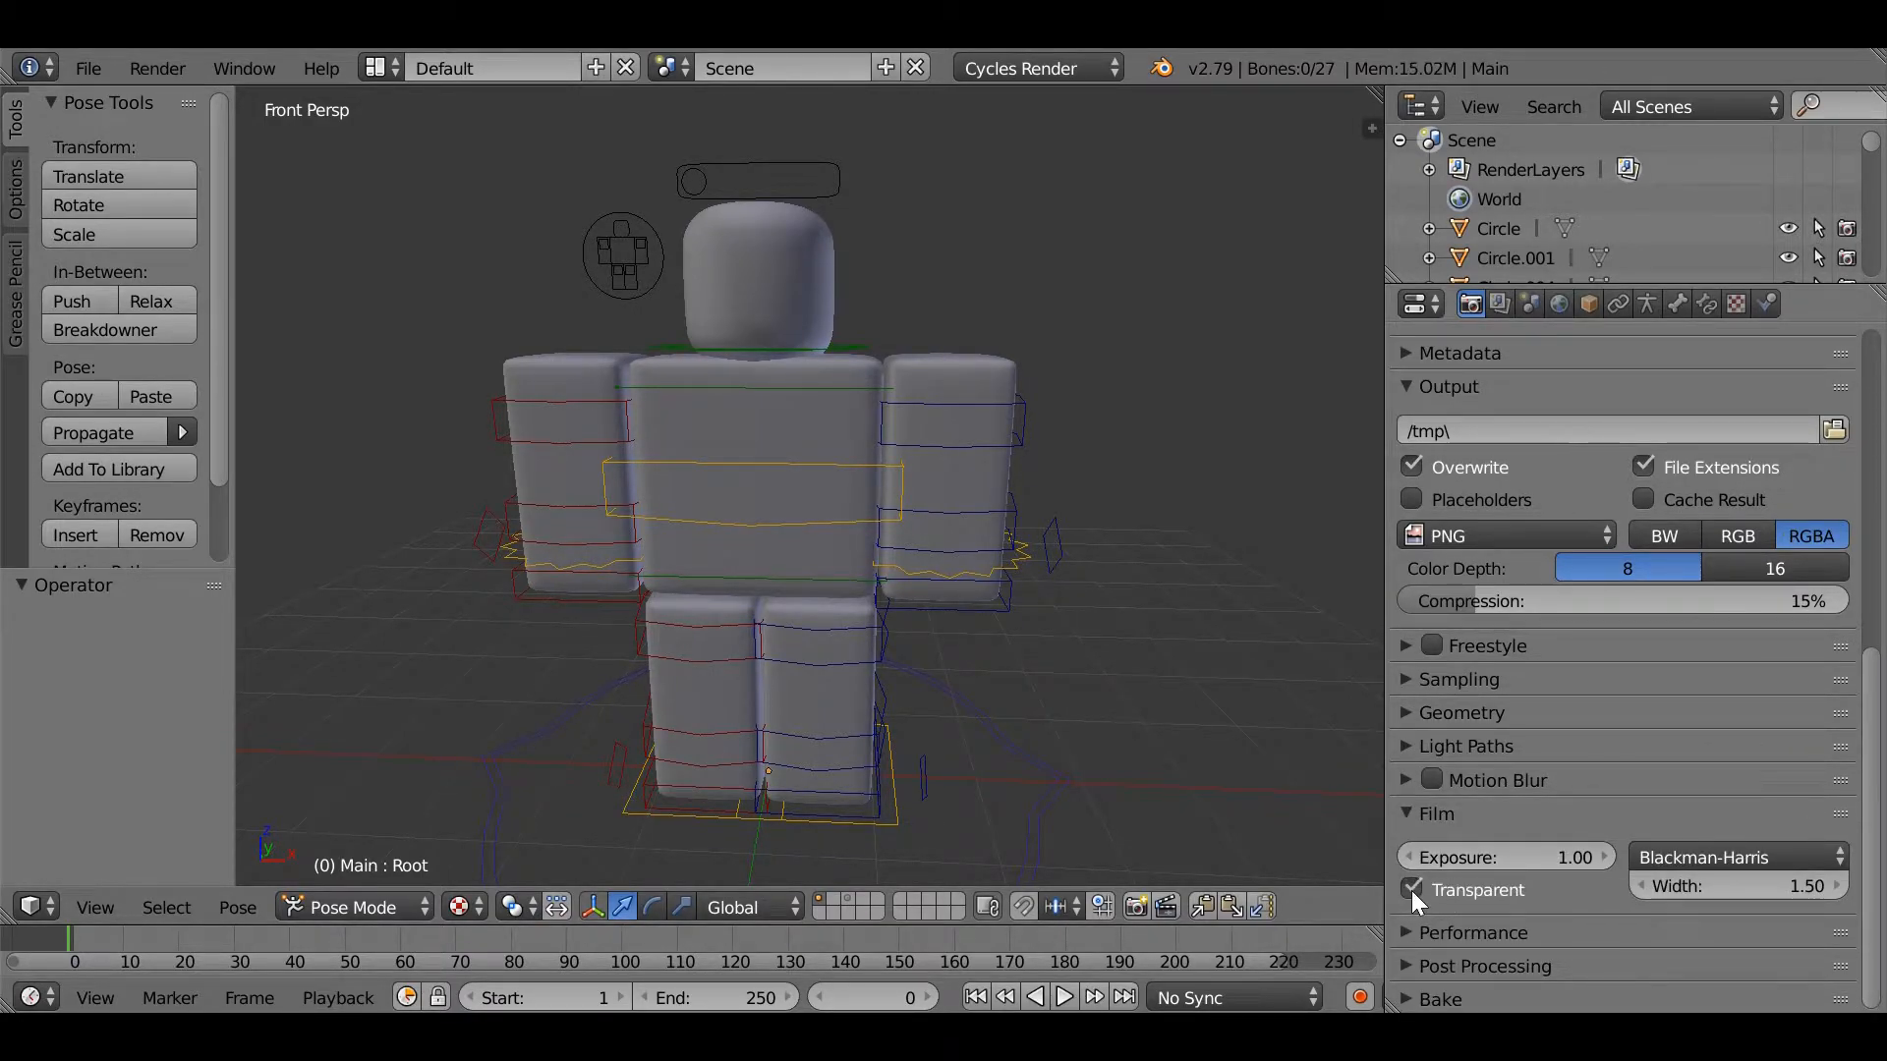
Step: Set the render samples to 1000 in the Sampling settings
{"action": "left_click", "coordinate": [1405, 646]}
{"action": "left_click", "coordinate": [1405, 646]}
{"action": "left_click", "coordinate": [1405, 684]}
{"action": "scroll", "coordinate": [1419, 688], "scroll_direction": "down", "scroll_amount": 3}
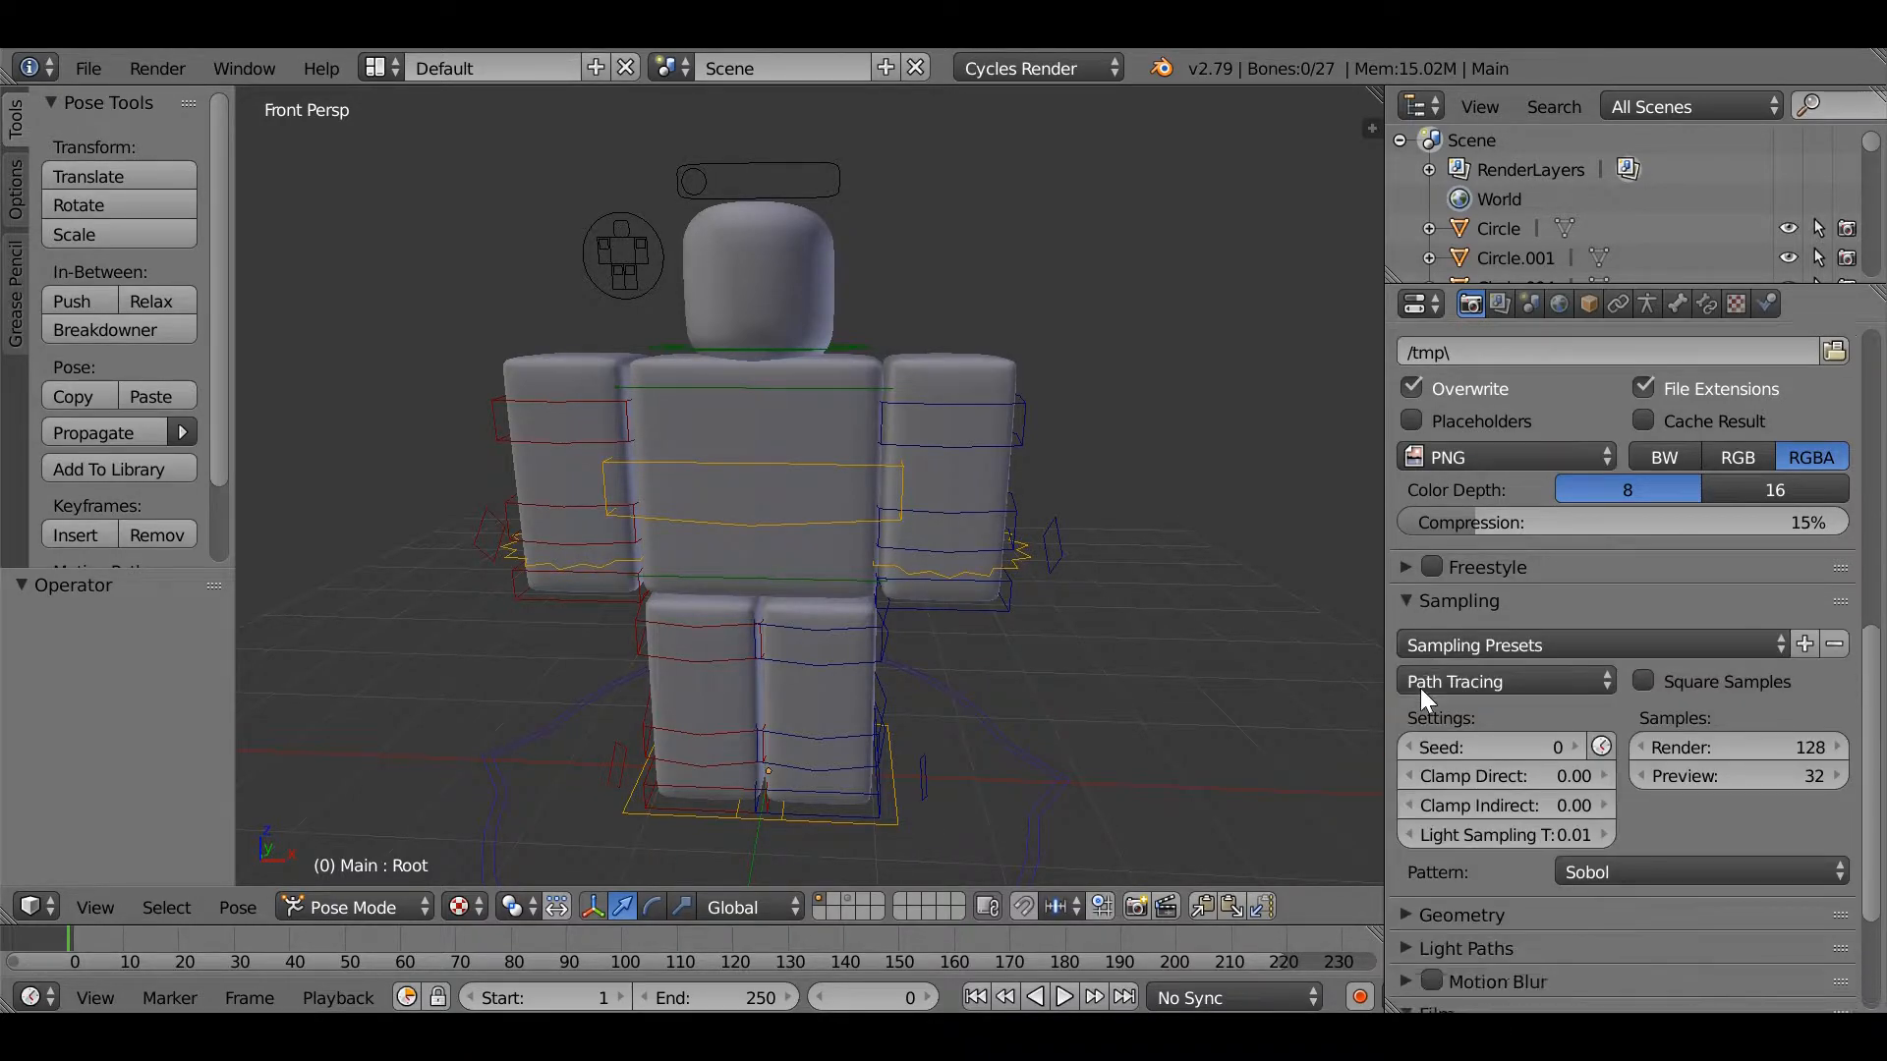
{"action": "left_click", "coordinate": [1714, 705]}
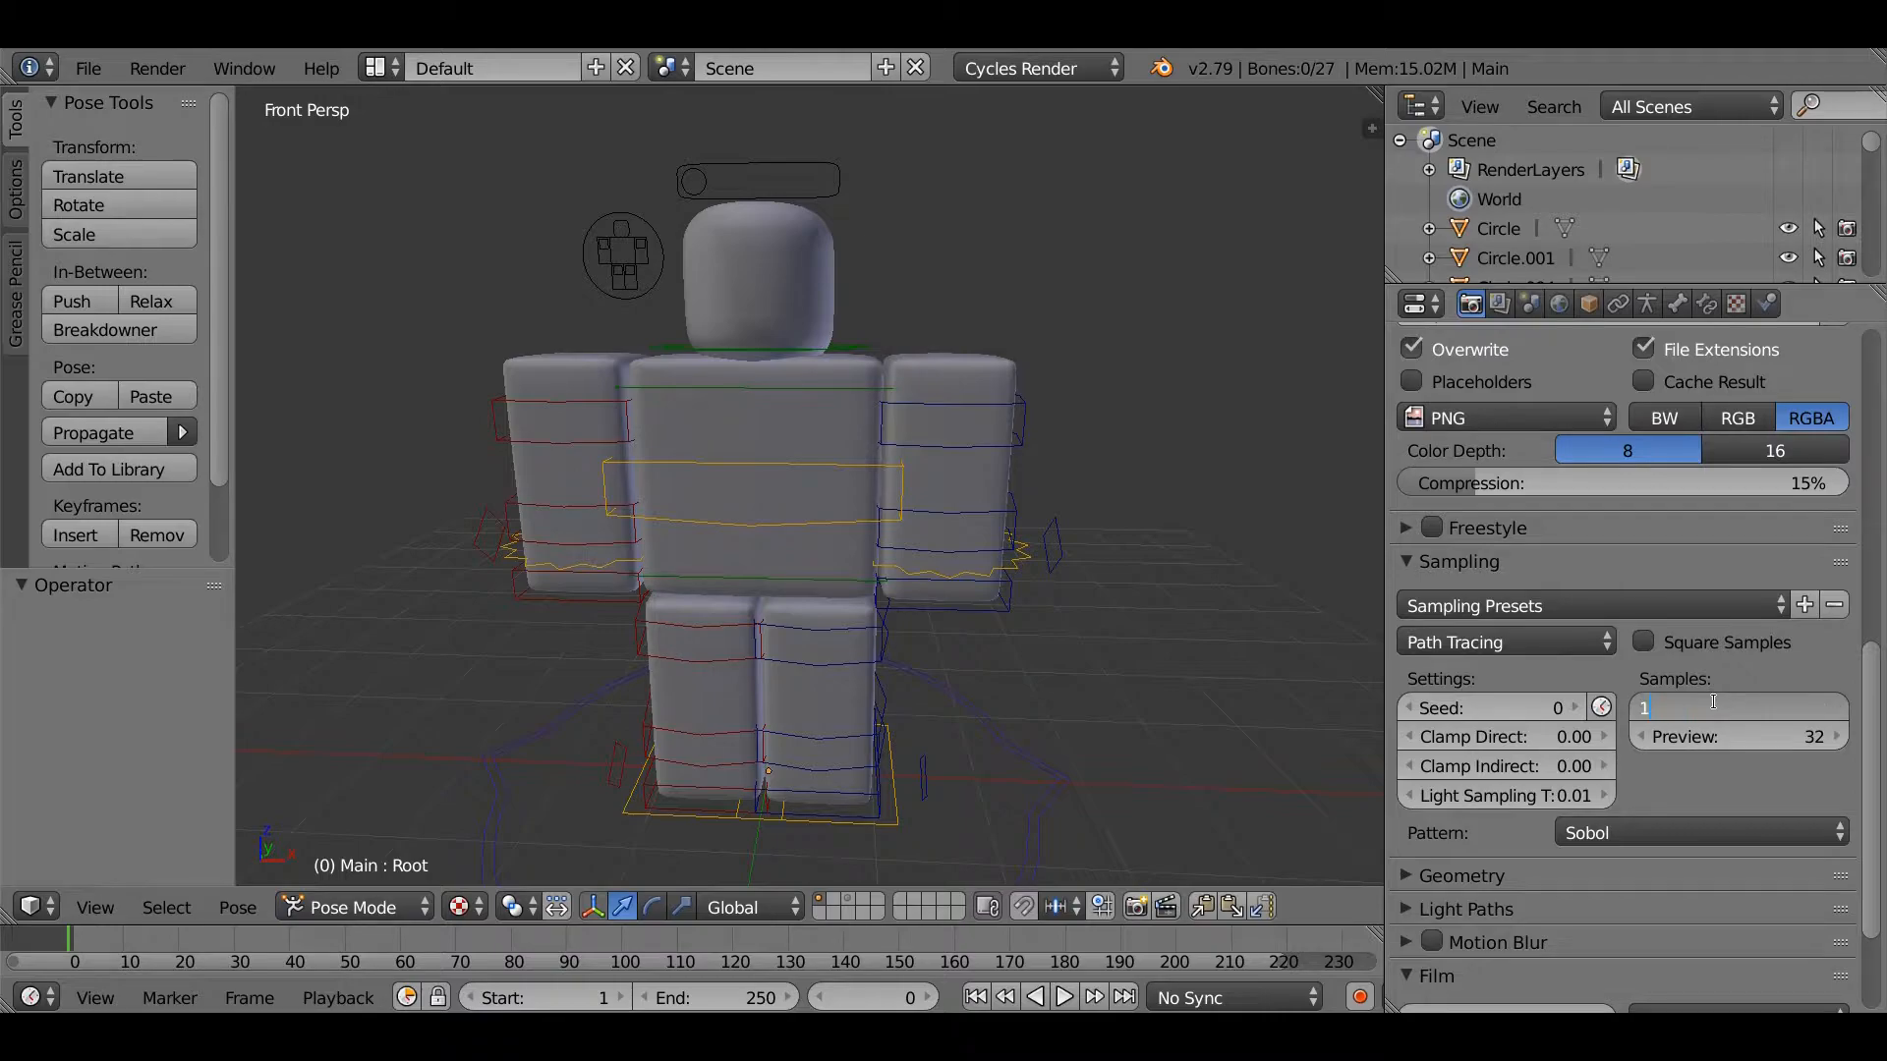
{"action": "key", "text": "Return"}
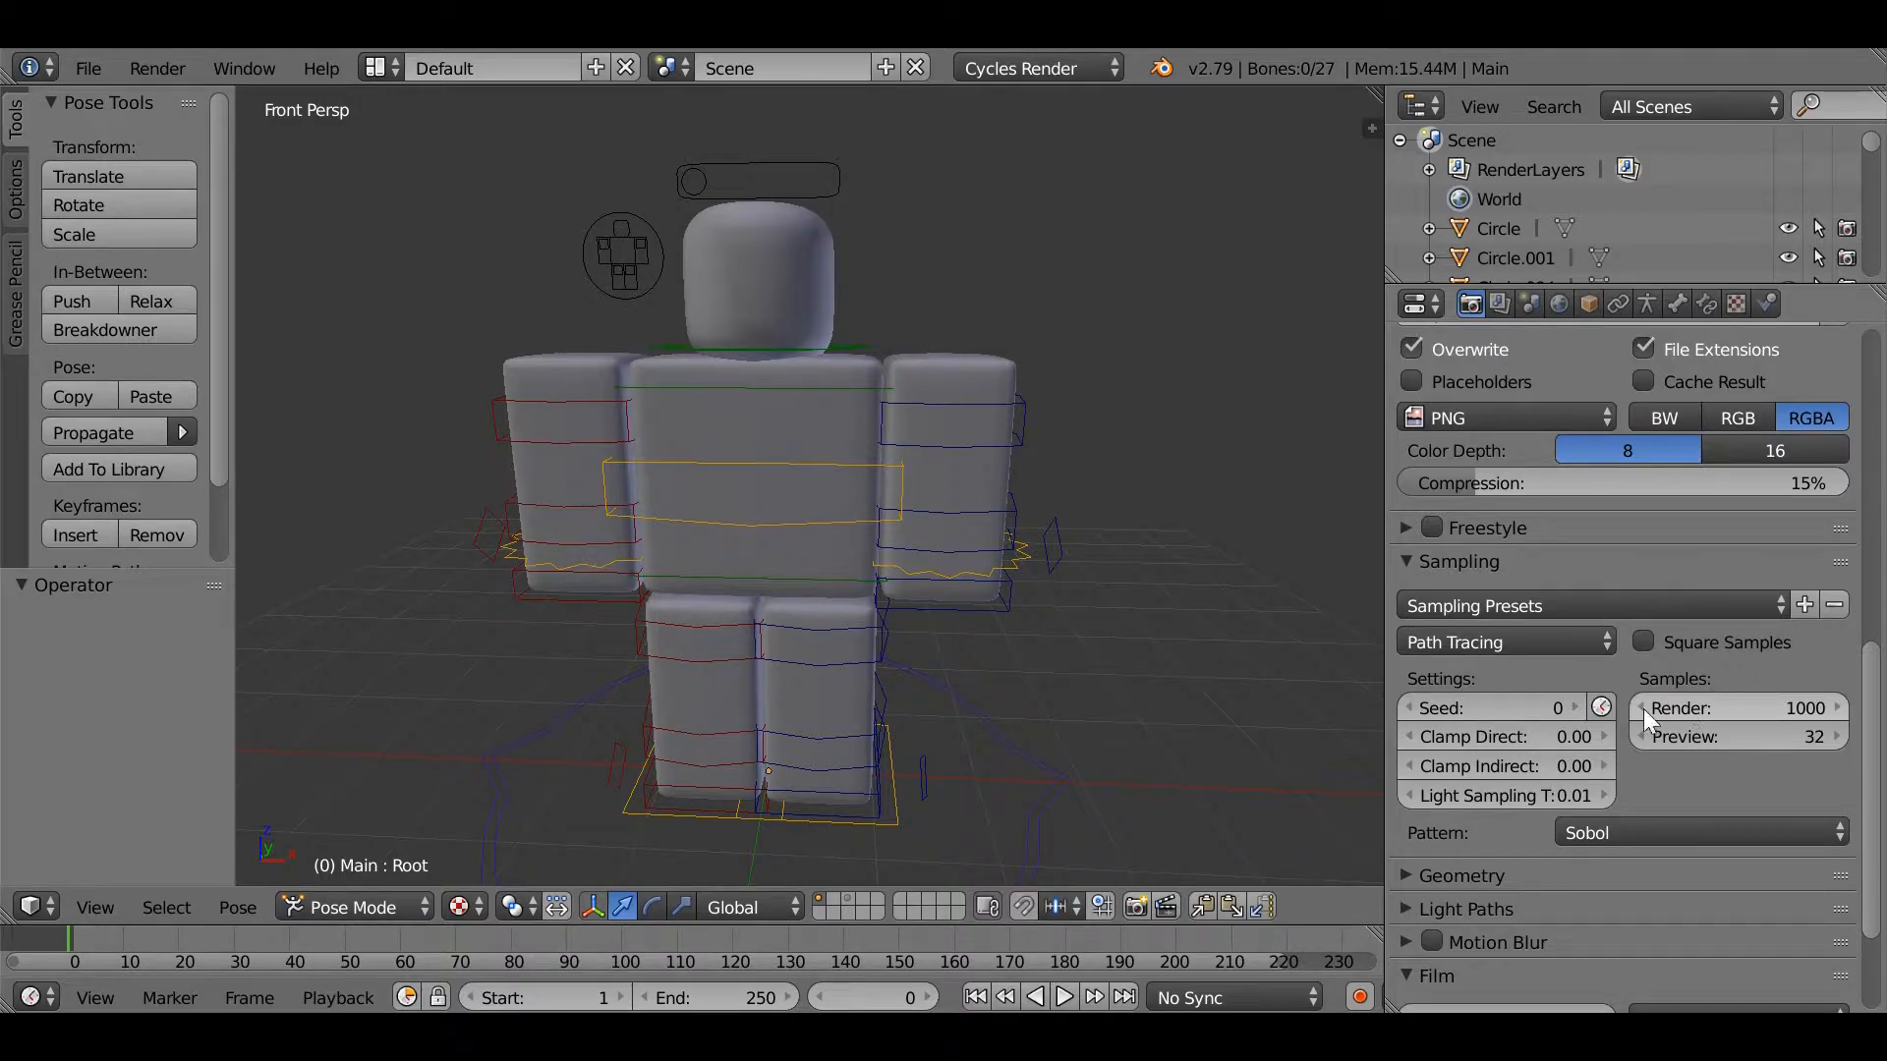
Step: Set both Clamp Direct and Clamp Indirect to 5.00 and collapse the Sampling settings
{"action": "left_click", "coordinate": [1546, 739]}
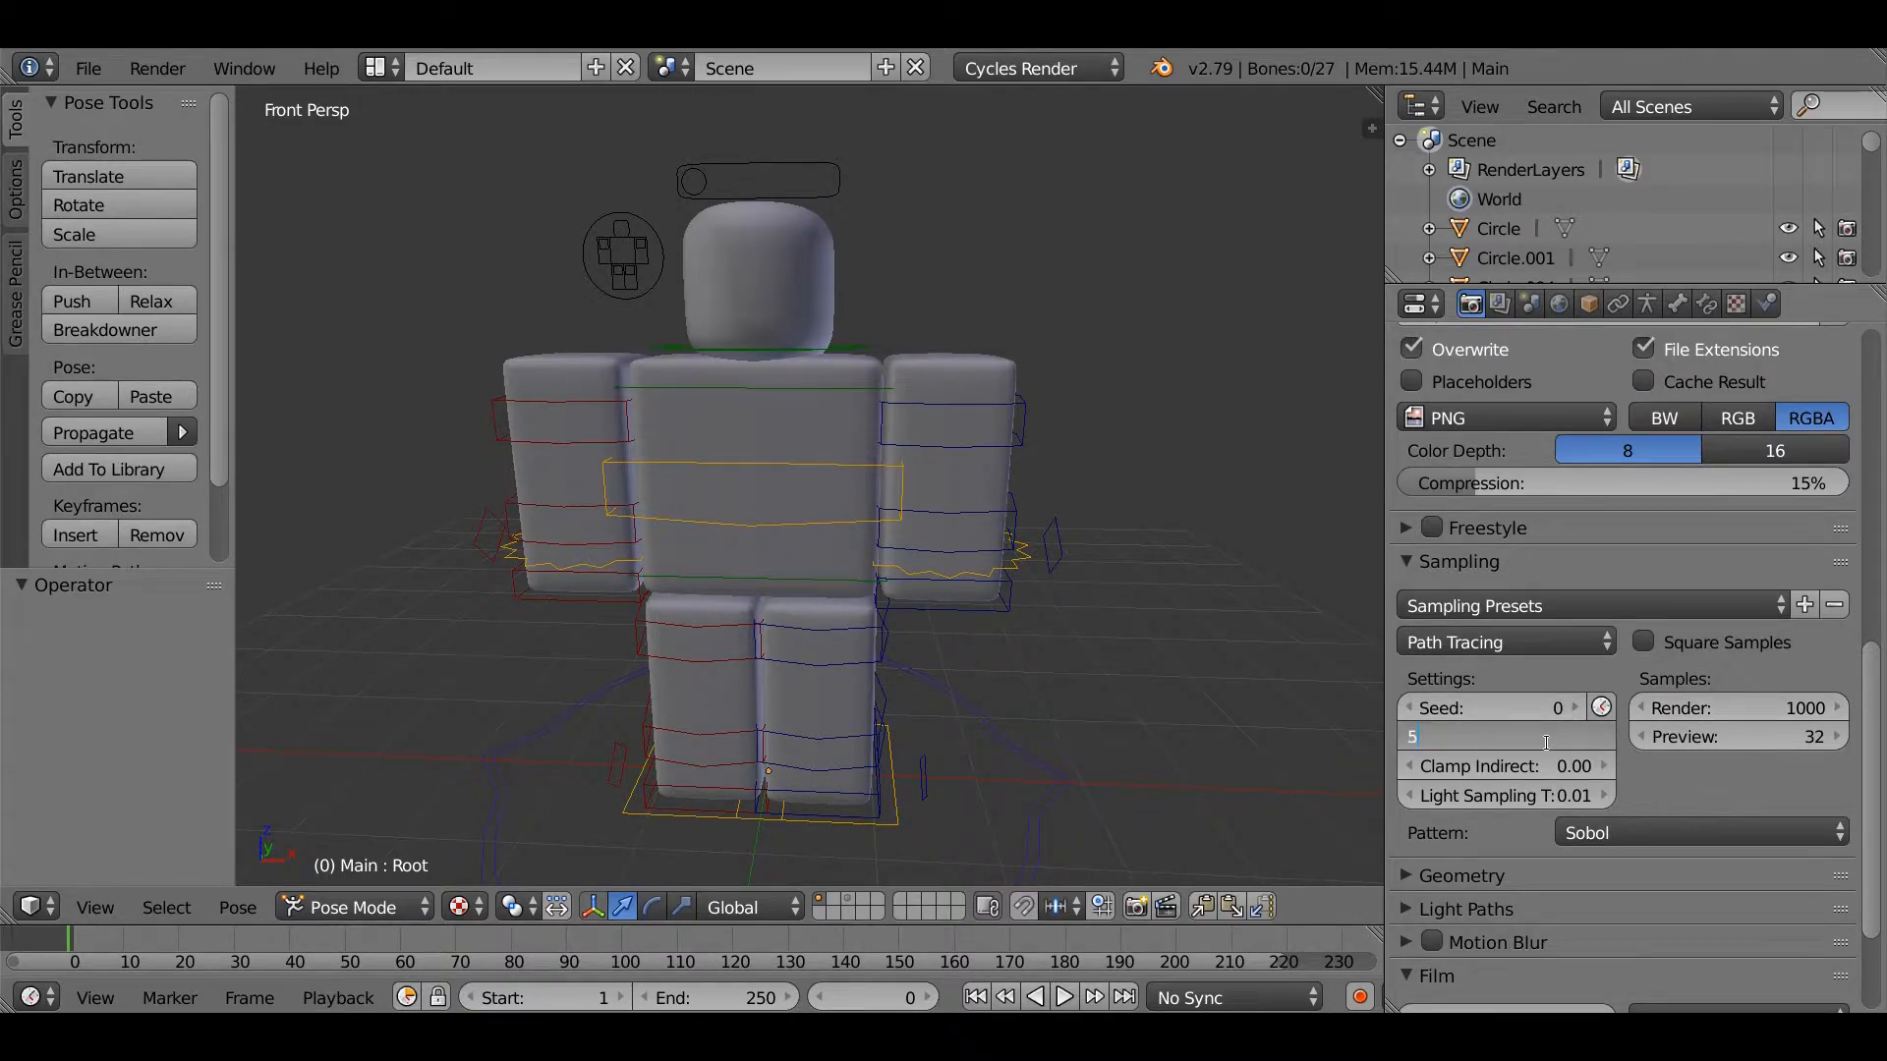
{"action": "key", "text": "Return"}
{"action": "left_click", "coordinate": [1552, 771]}
{"action": "type", "text": "5"}
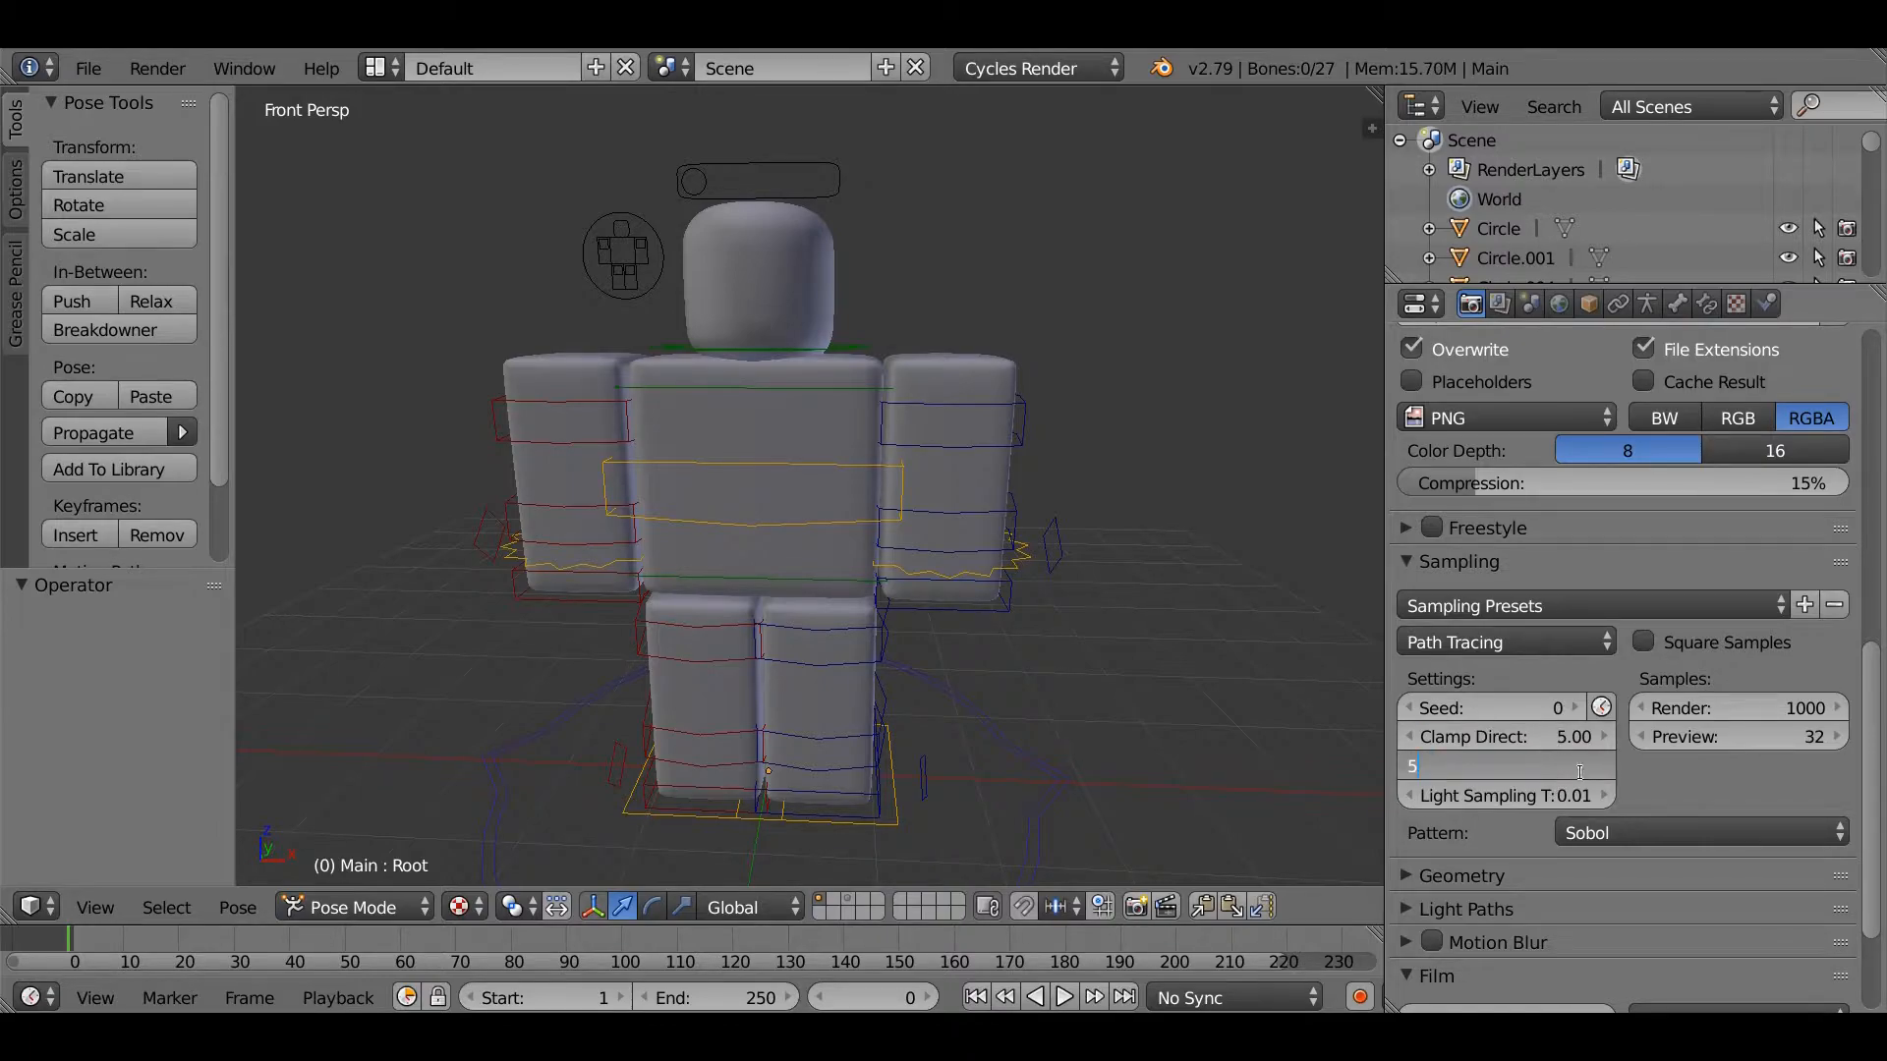
{"action": "key", "text": "Return"}
{"action": "scroll", "coordinate": [1615, 729], "scroll_direction": "down", "scroll_amount": 3}
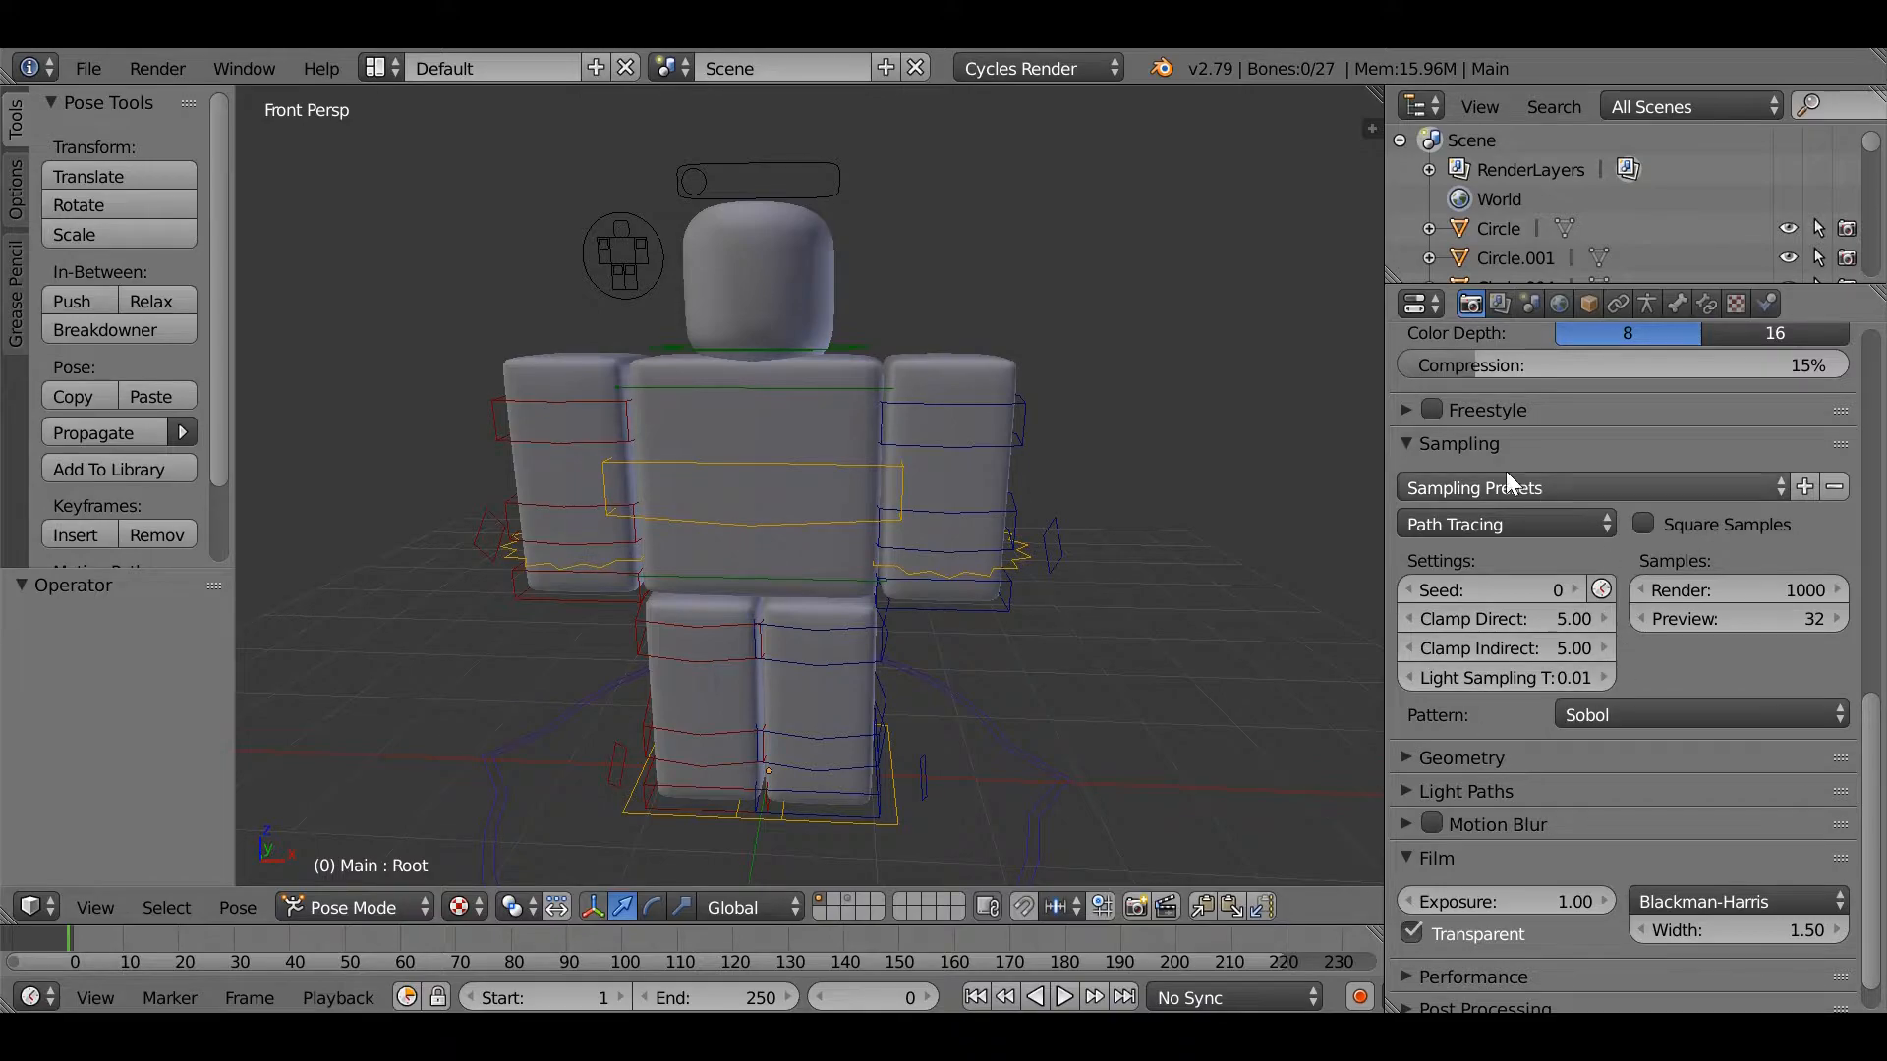
{"action": "left_click", "coordinate": [1407, 446]}
Step: Set Filter Glossy to 1.00 in the Light Paths settings and collapse them again
{"action": "left_click", "coordinate": [1412, 475]}
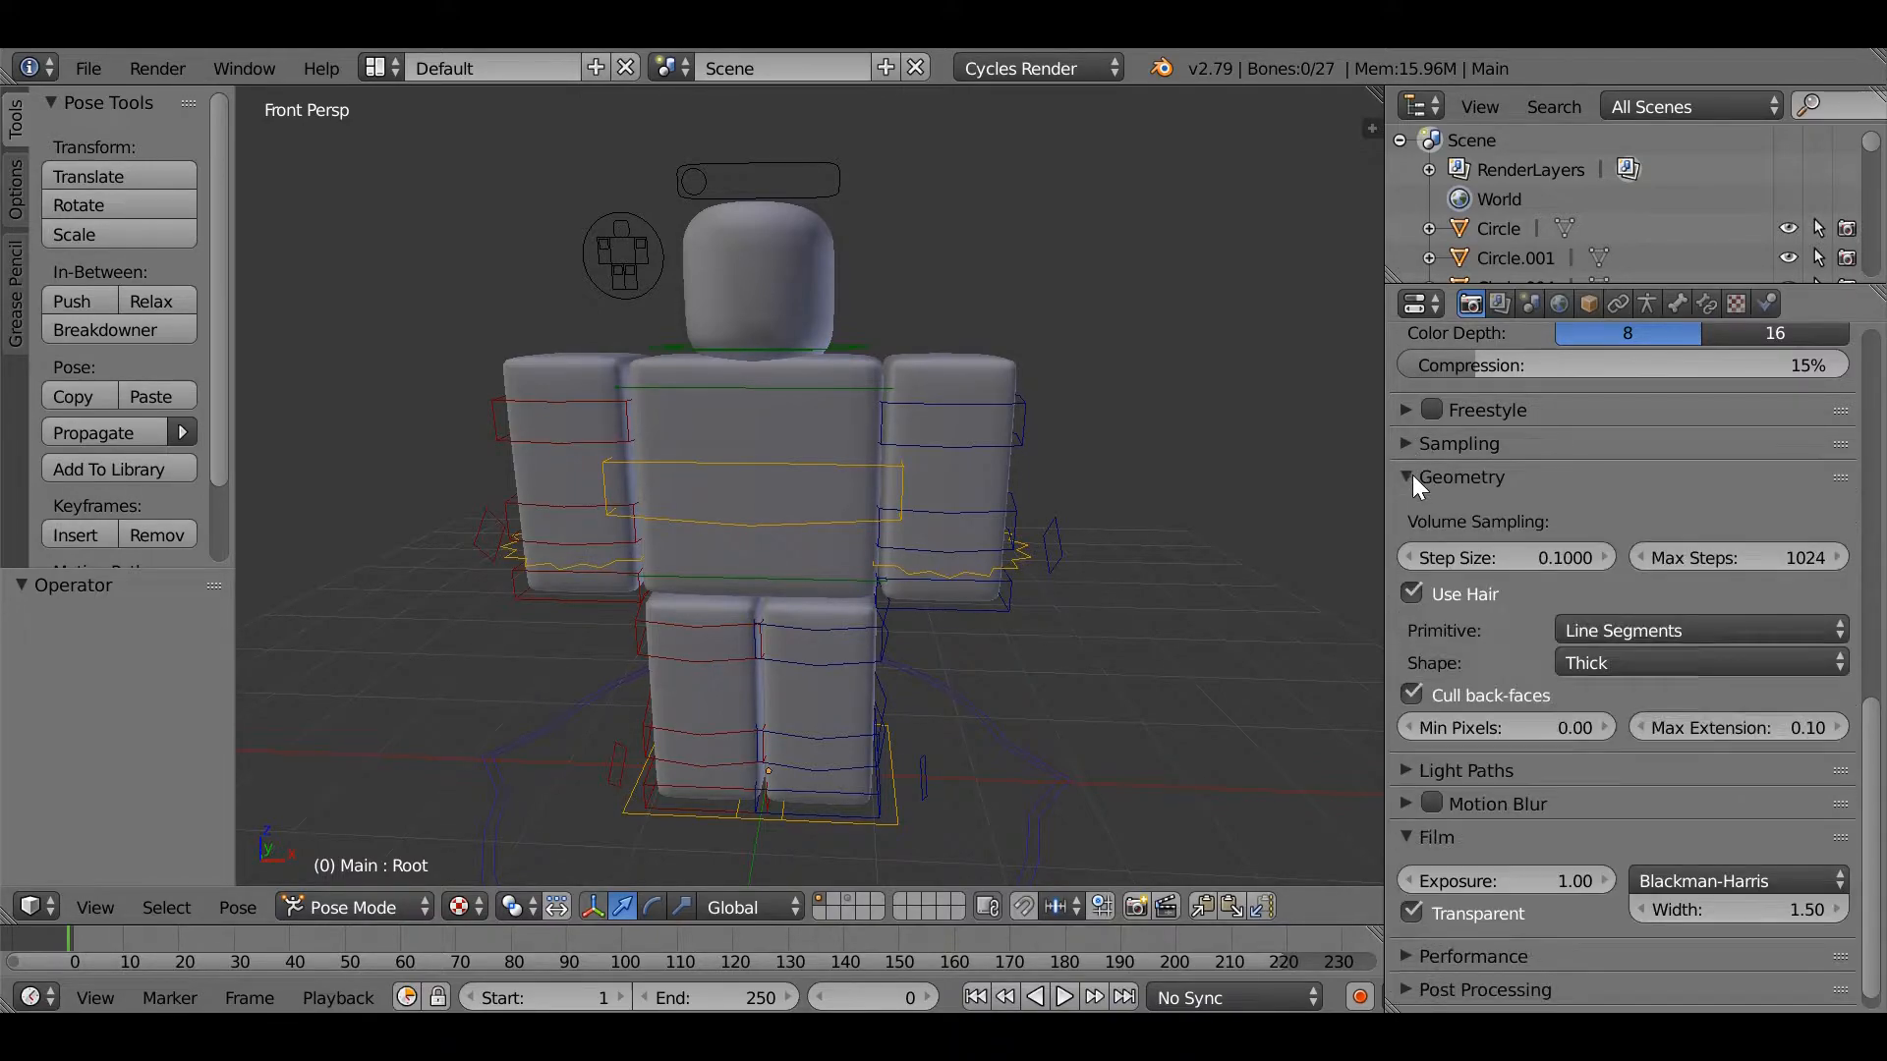
{"action": "left_click", "coordinate": [1412, 475]}
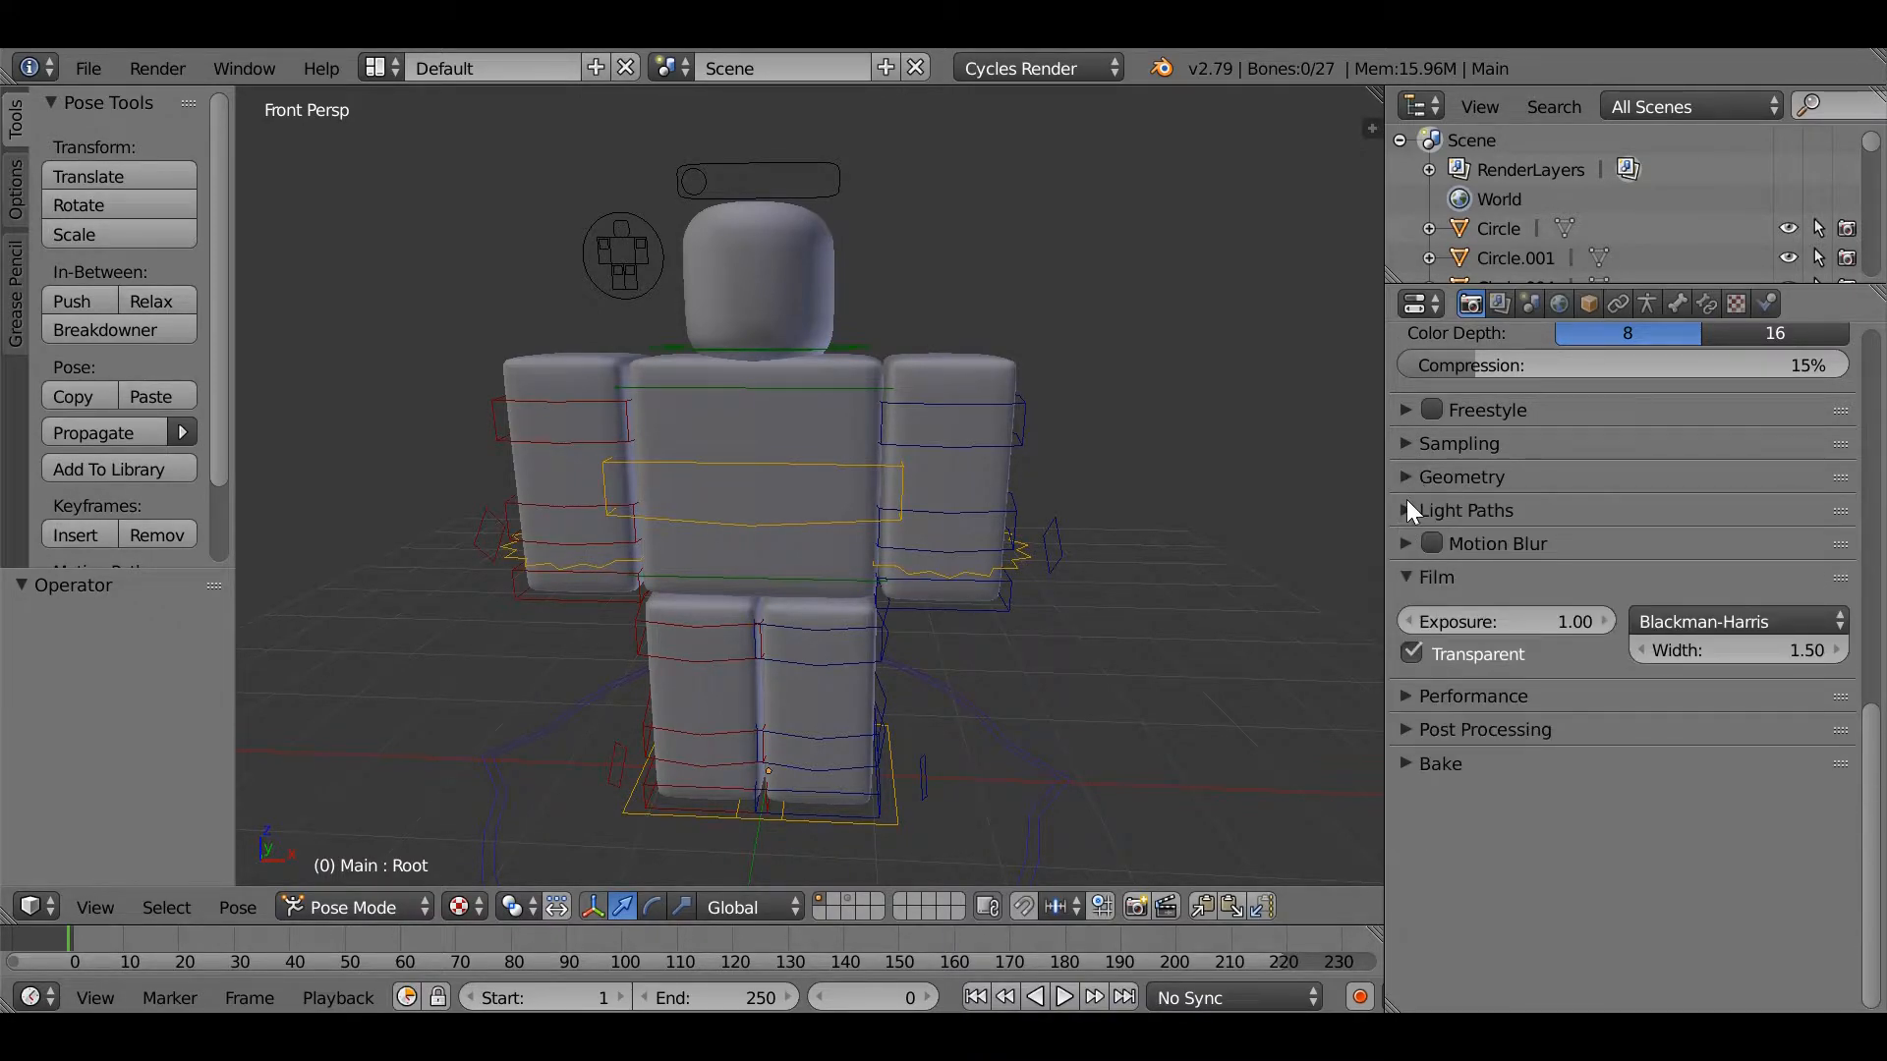
{"action": "left_click", "coordinate": [1406, 508]}
{"action": "left_click", "coordinate": [1507, 788]}
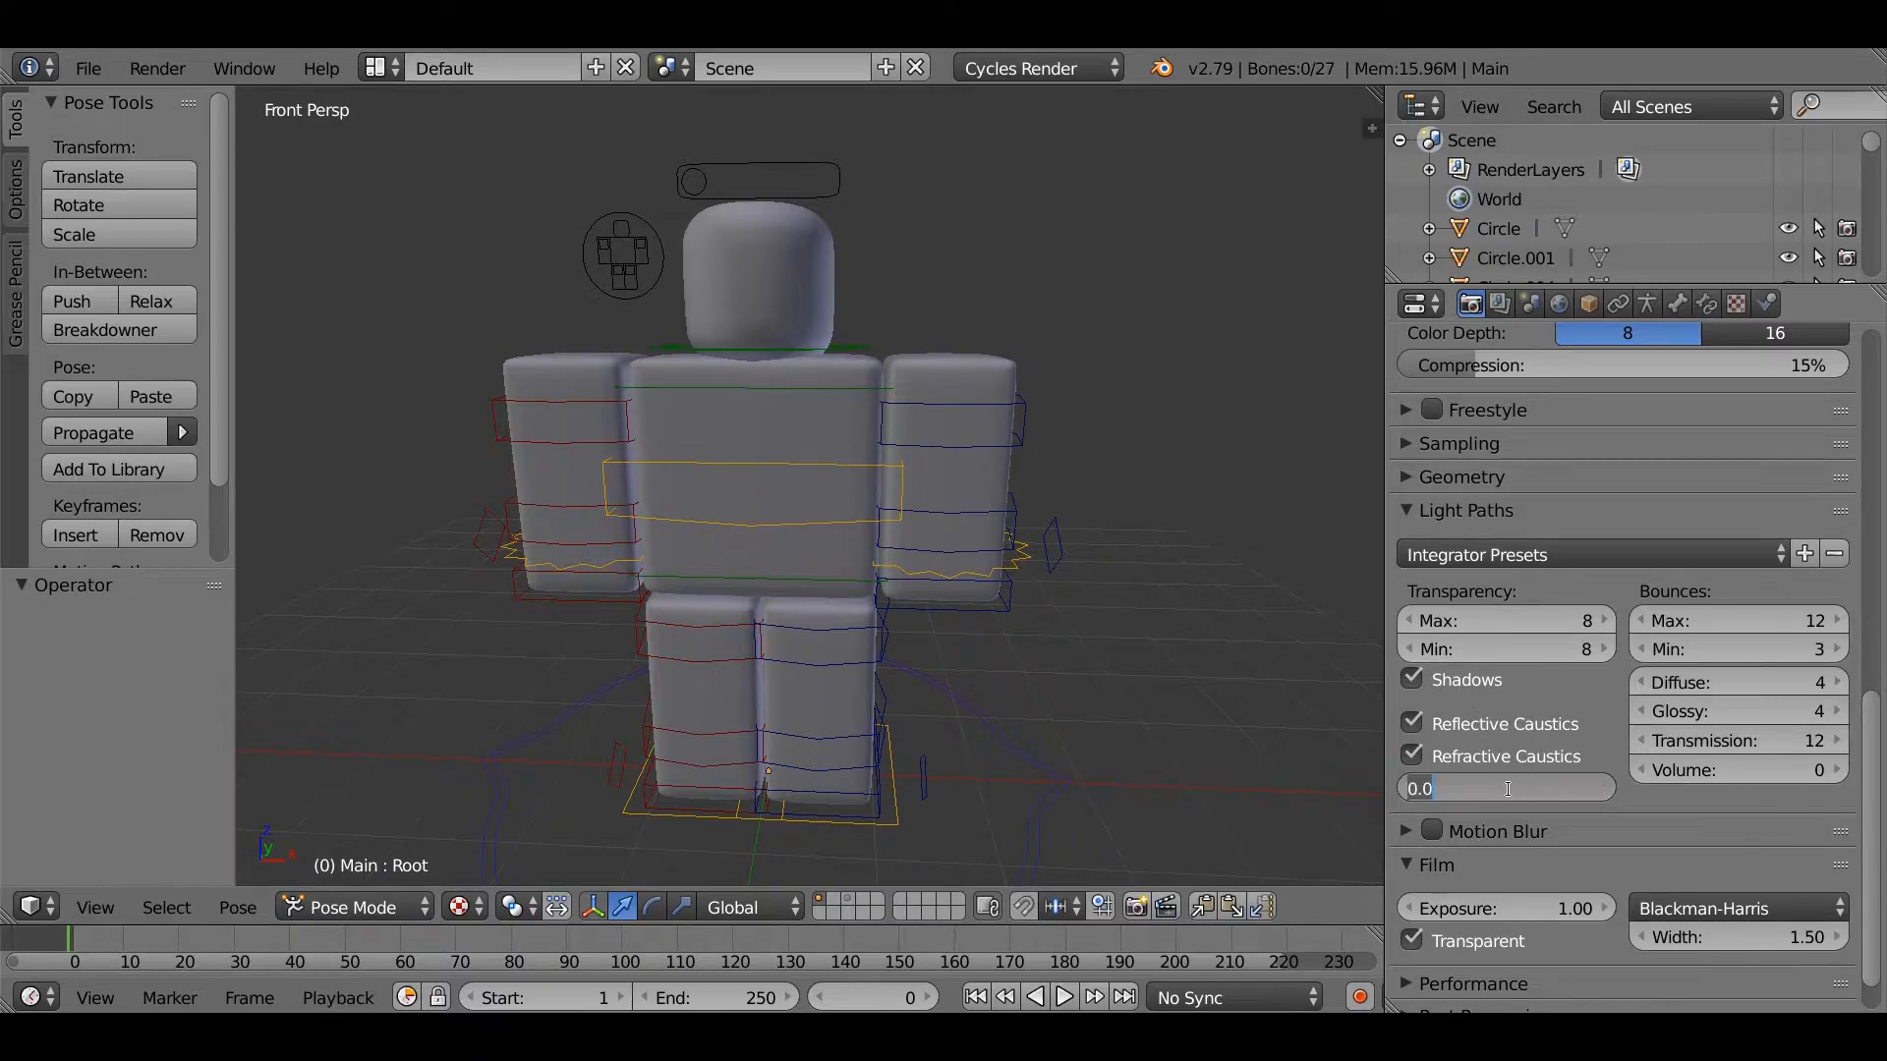
{"action": "key", "text": "Return"}
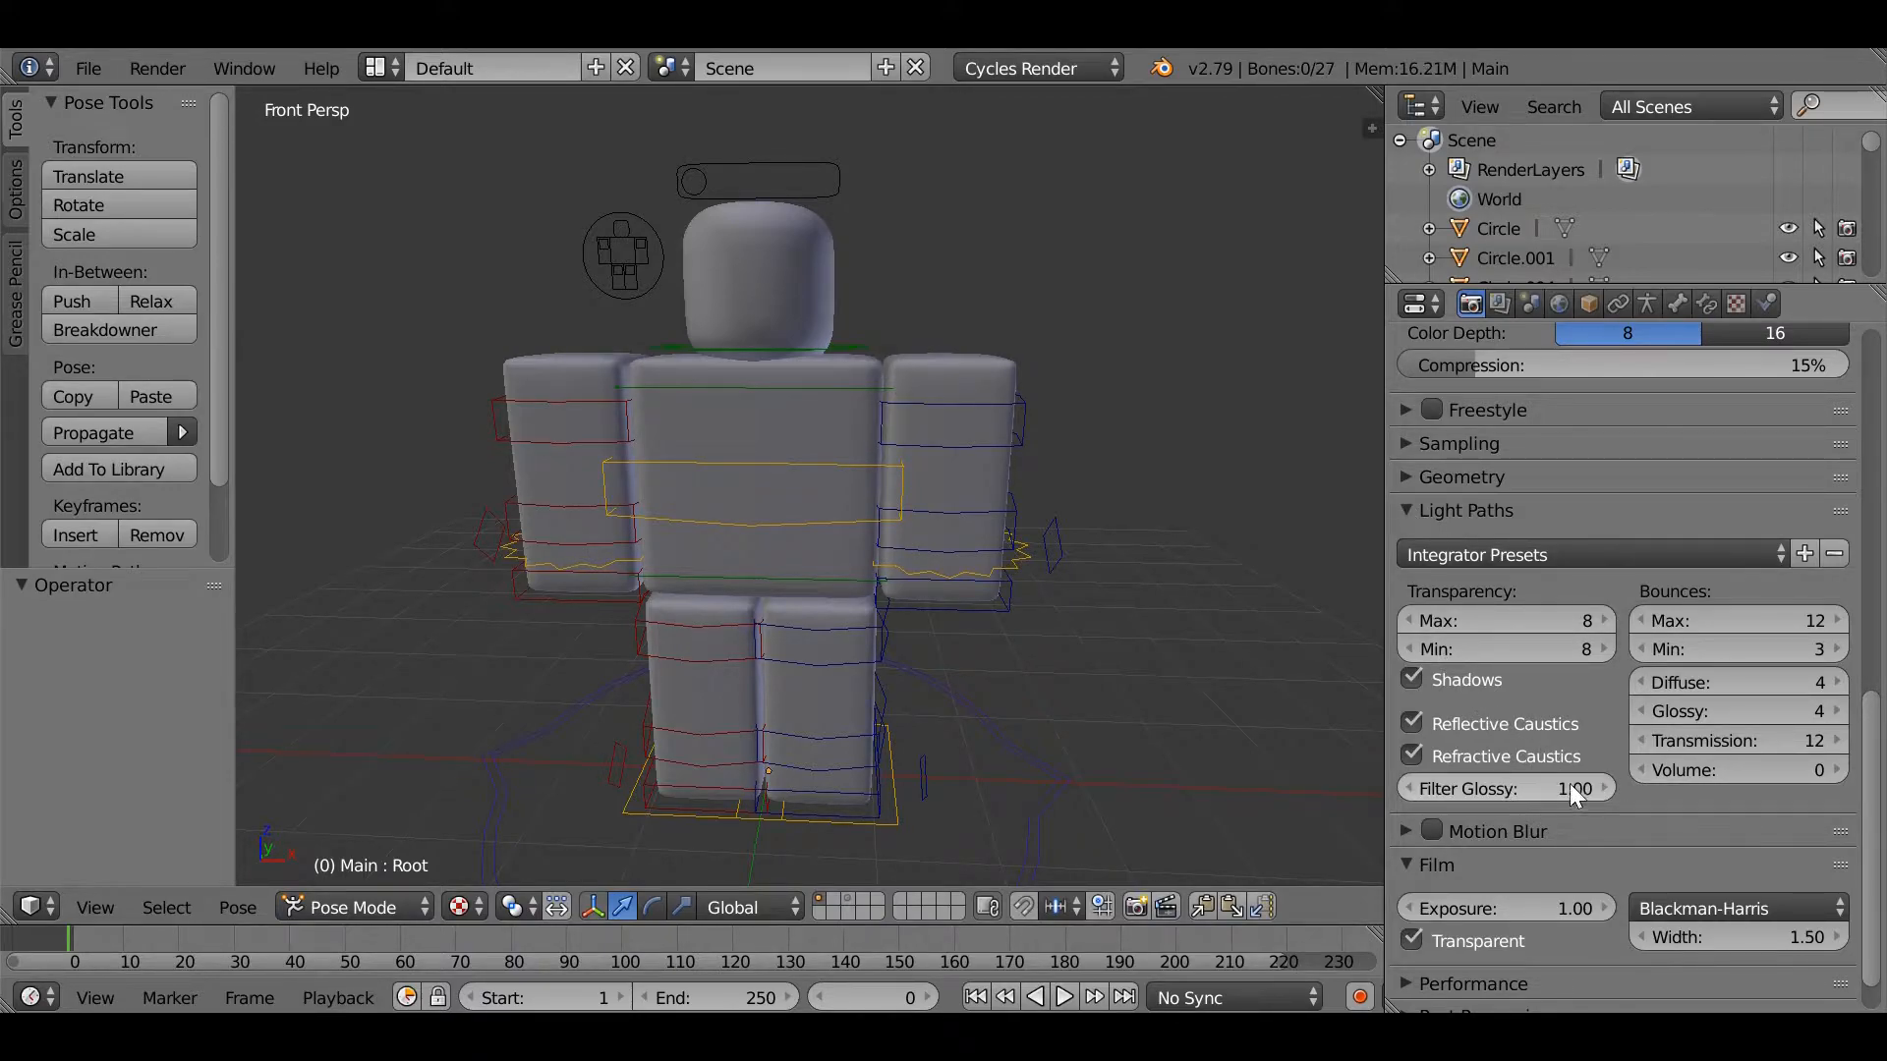
{"action": "left_click", "coordinate": [1416, 518]}
Step: Review the remaining Film, Performance and Bake render settings
{"action": "left_click", "coordinate": [1405, 580]}
{"action": "left_click", "coordinate": [1405, 580]}
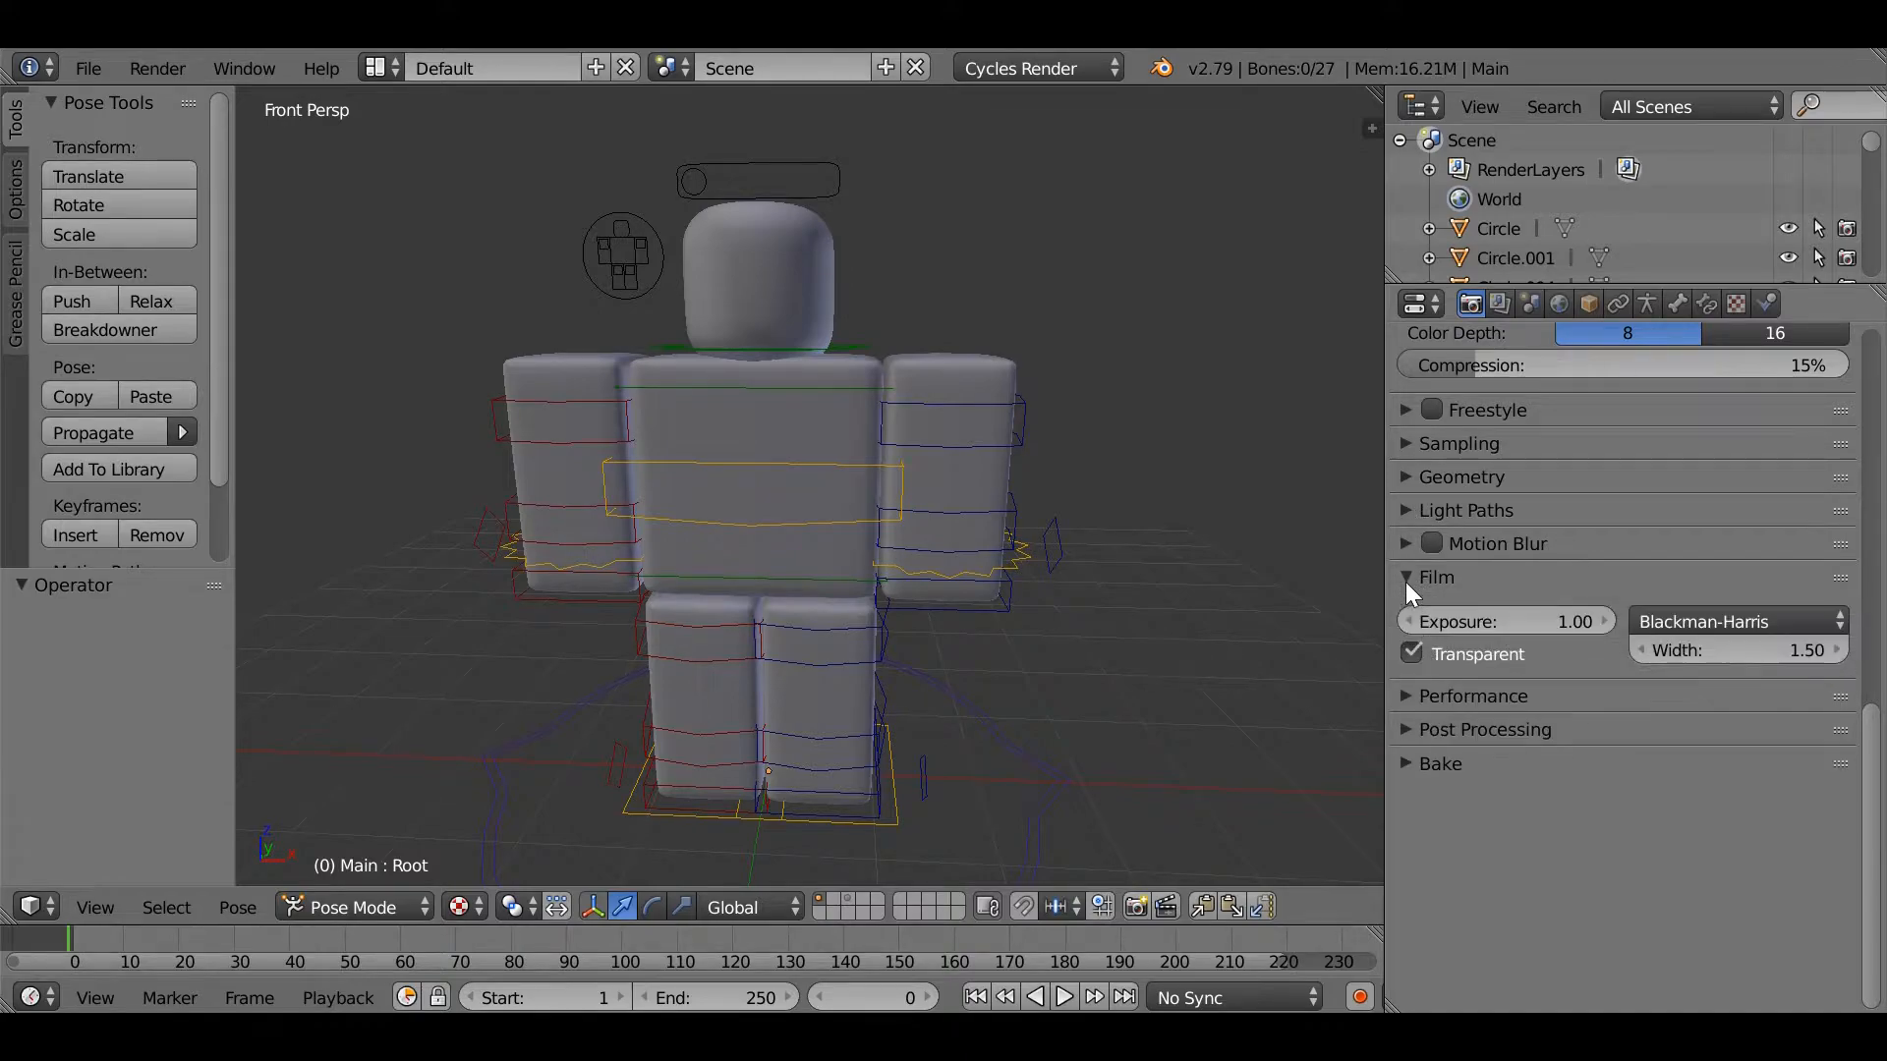
{"action": "left_click", "coordinate": [1411, 692]}
{"action": "scroll", "coordinate": [1434, 754], "scroll_direction": "down", "scroll_amount": 2}
{"action": "scroll", "coordinate": [1427, 766], "scroll_direction": "up", "scroll_amount": 4}
{"action": "left_click", "coordinate": [1424, 767]}
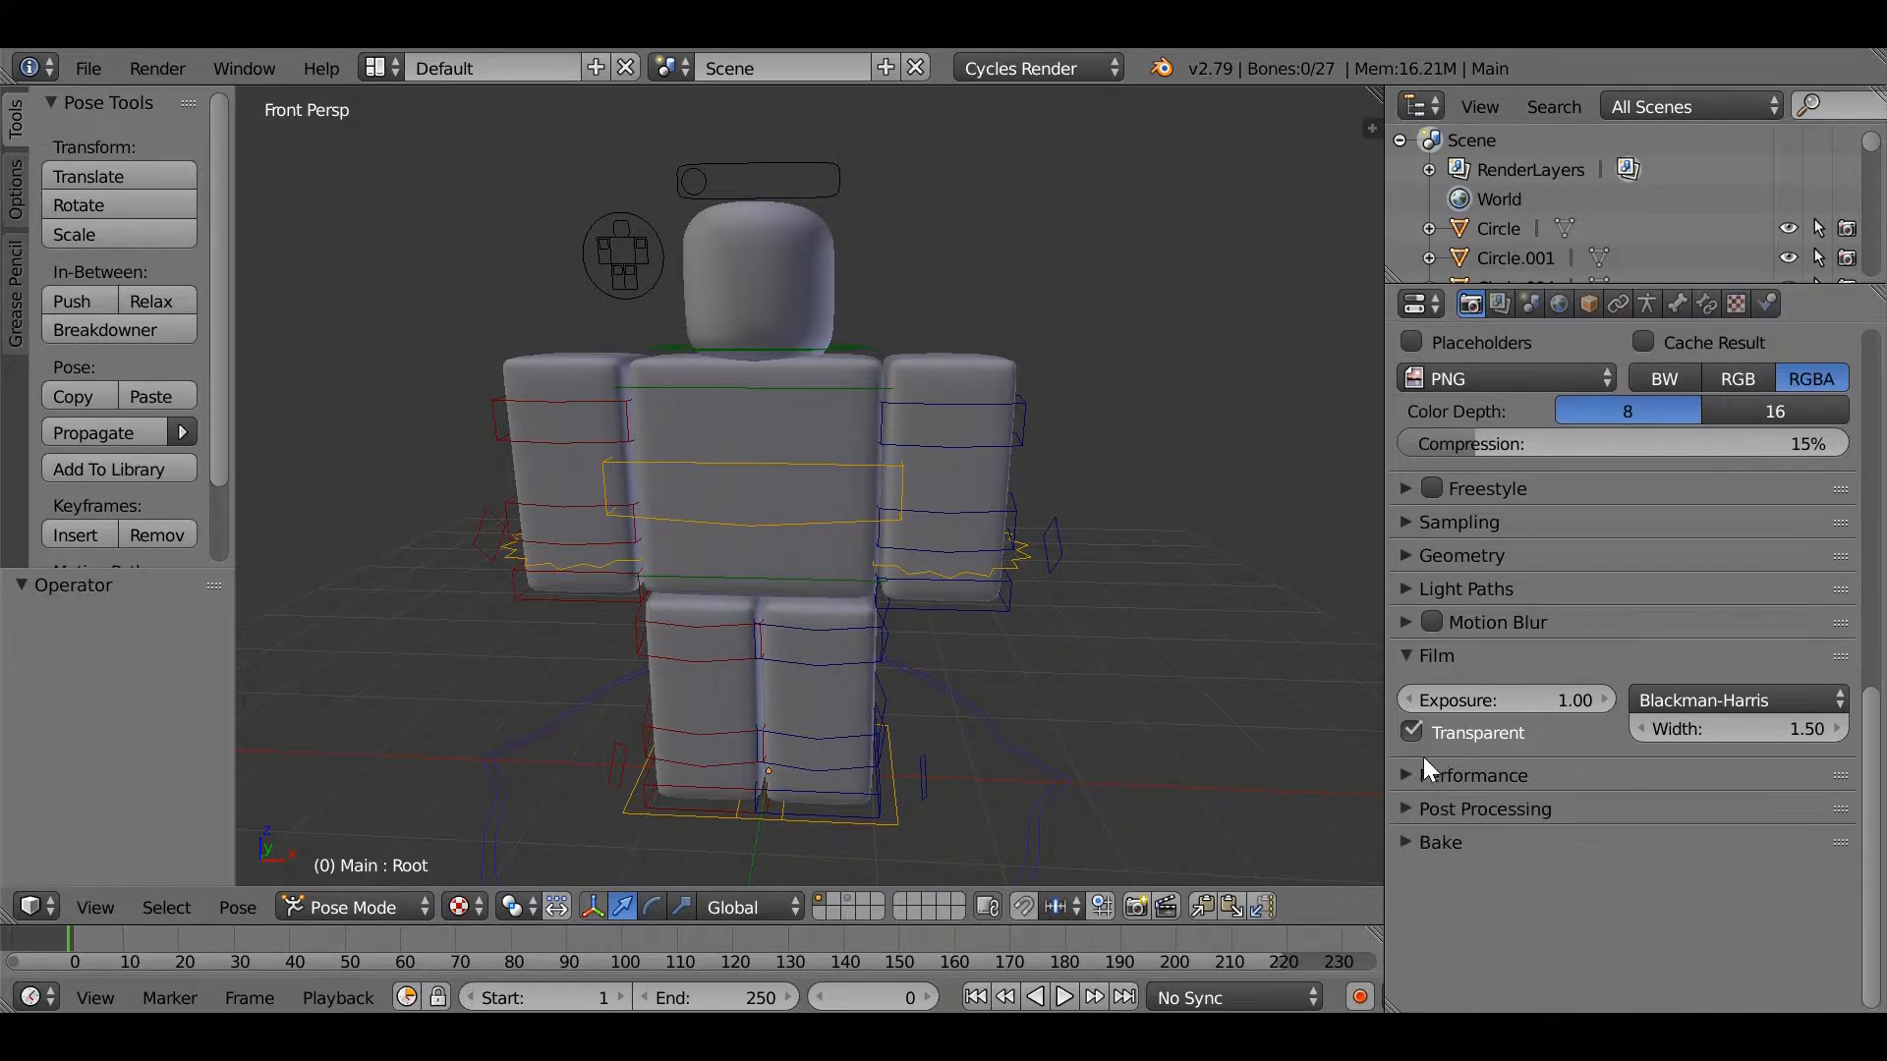
{"action": "left_click", "coordinate": [1412, 847]}
{"action": "left_click", "coordinate": [1412, 847]}
{"action": "scroll", "coordinate": [1415, 853], "scroll_direction": "up", "scroll_amount": 10}
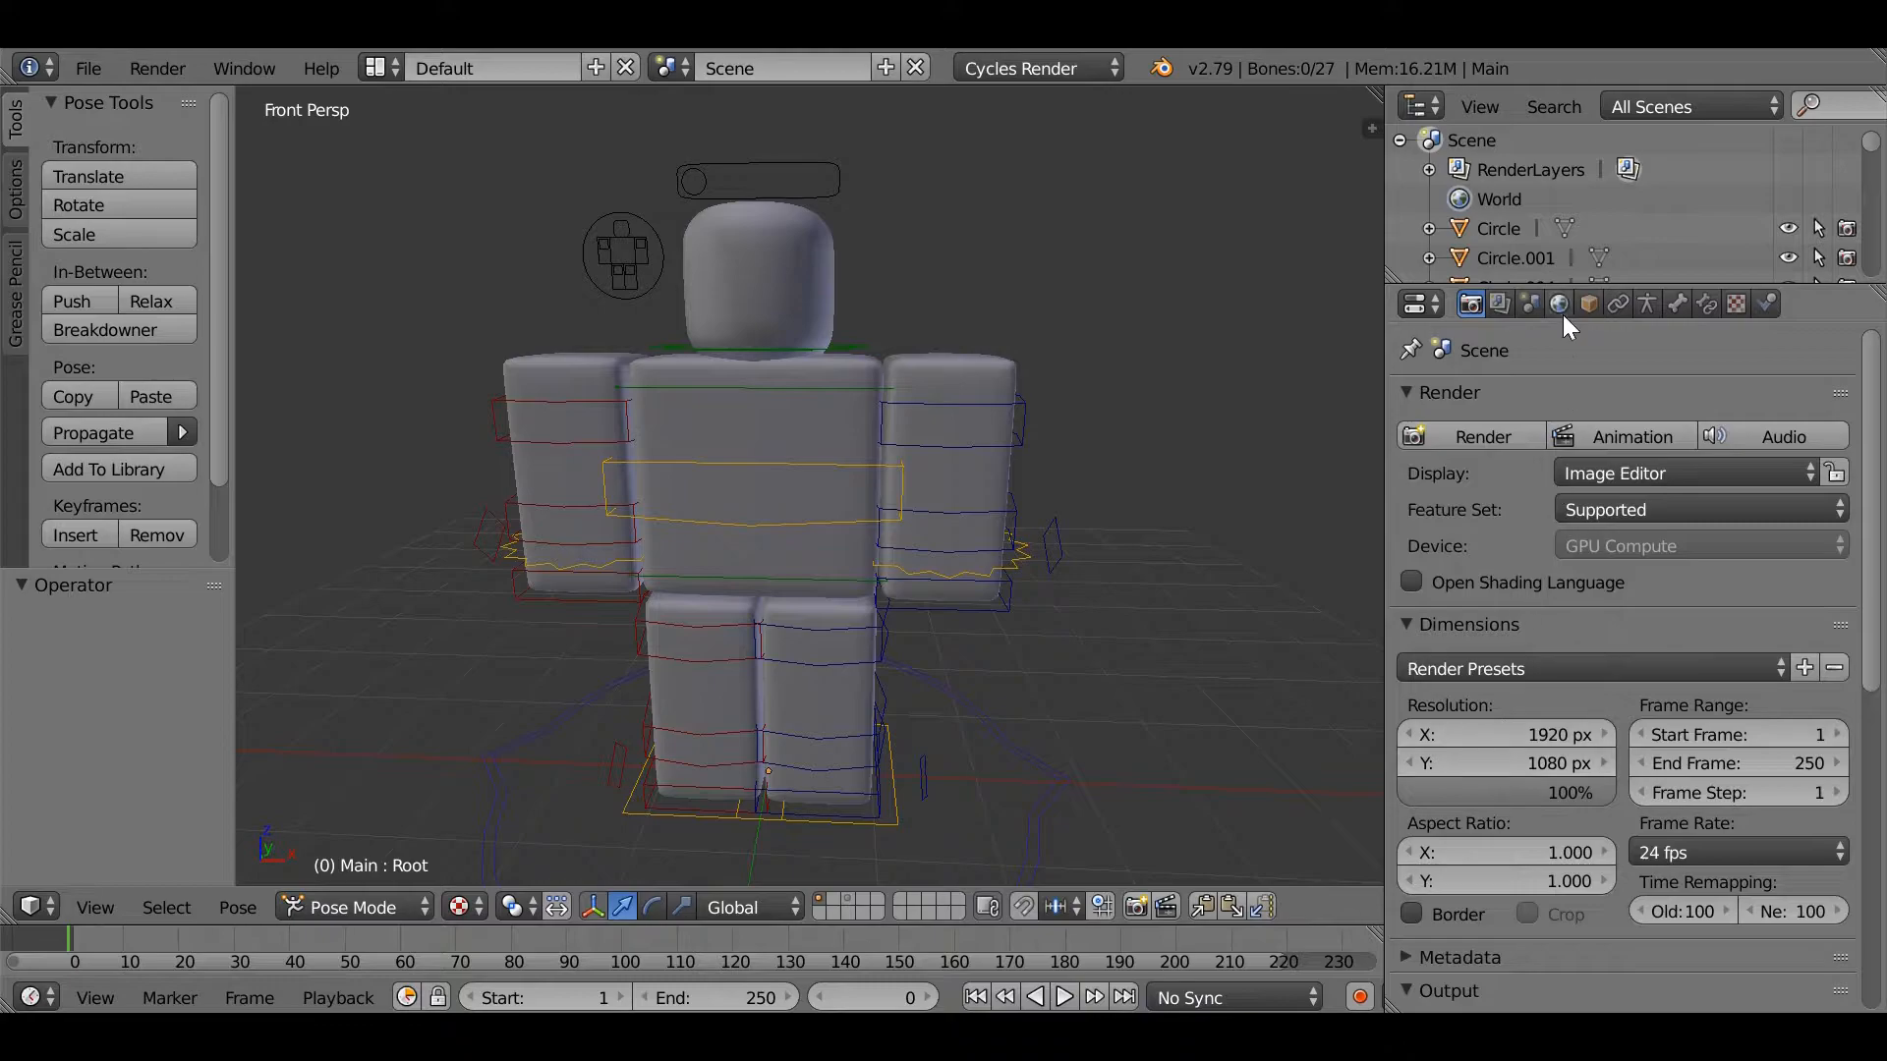
Step: Enable denoising for the render layer and unlink the World from the scene
{"action": "left_click", "coordinate": [1499, 306]}
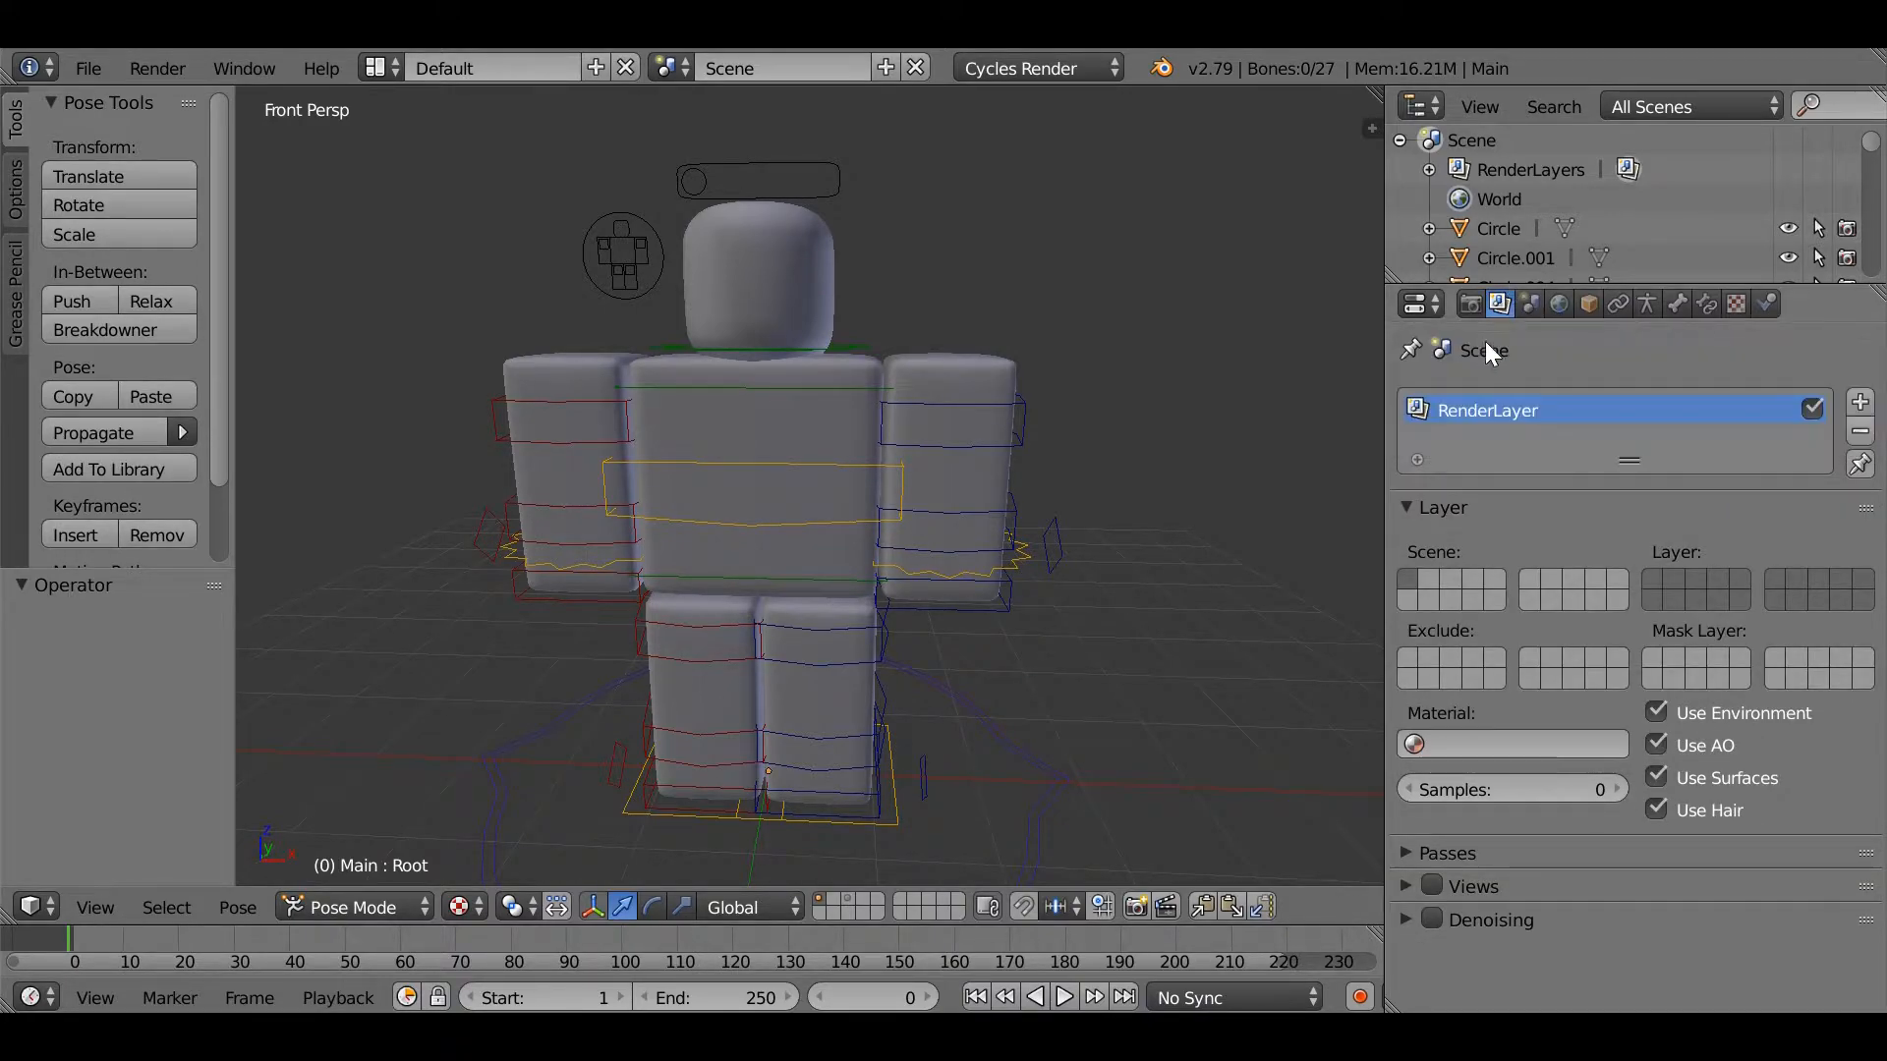
{"action": "left_click", "coordinate": [1430, 920]}
{"action": "left_click", "coordinate": [1561, 304]}
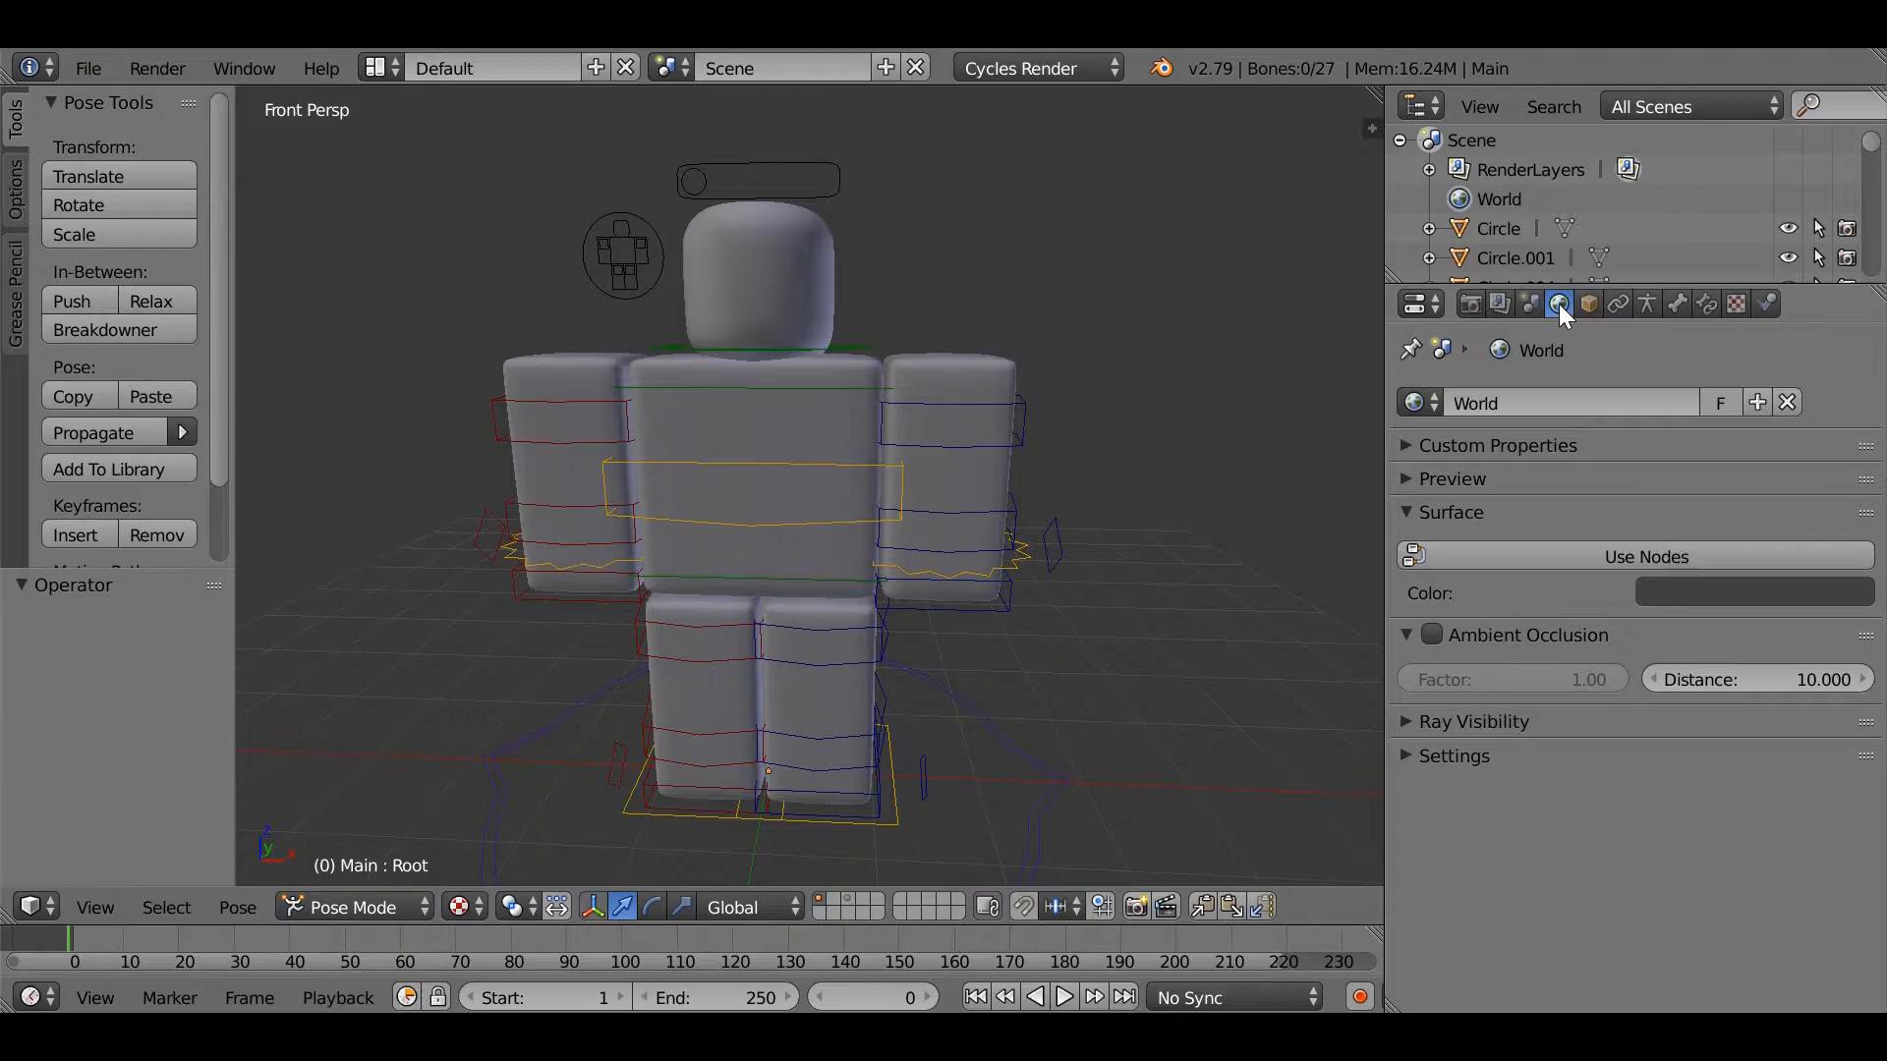
{"action": "left_click", "coordinate": [1786, 402]}
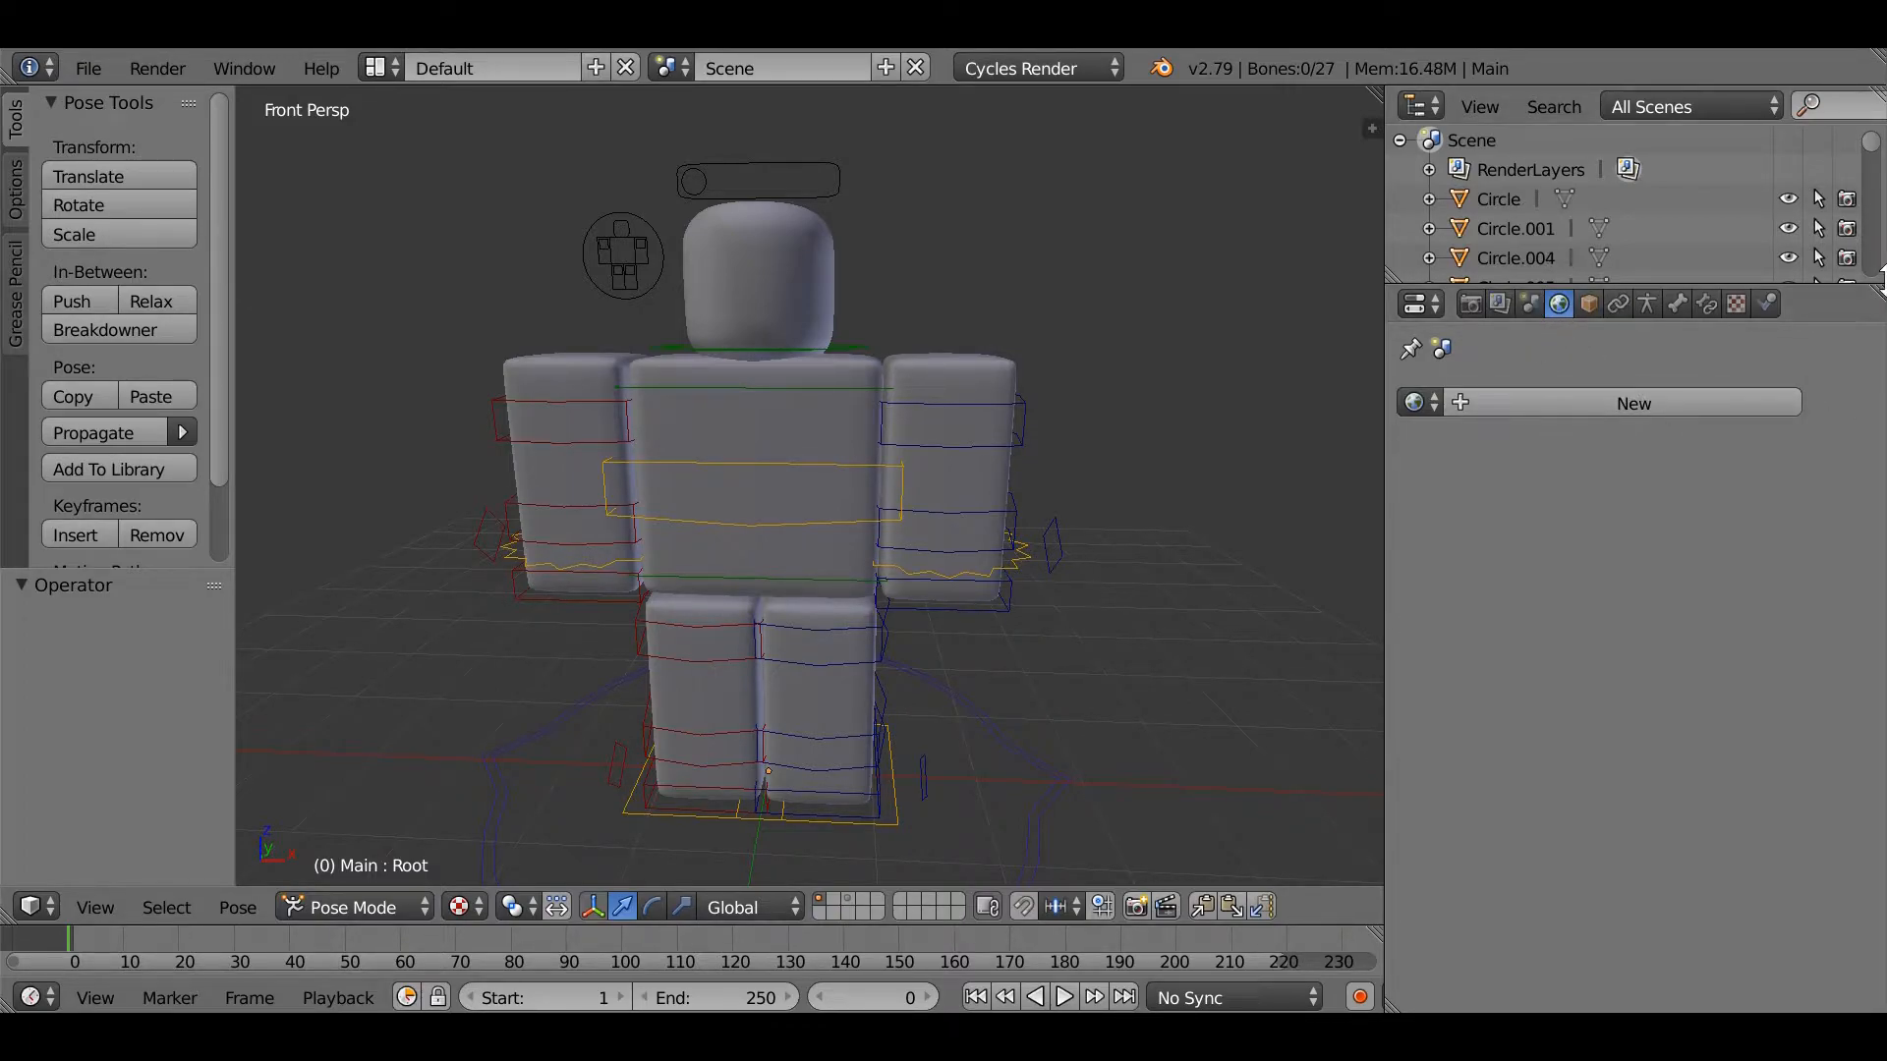
{"action": "left_click", "coordinate": [1471, 300]}
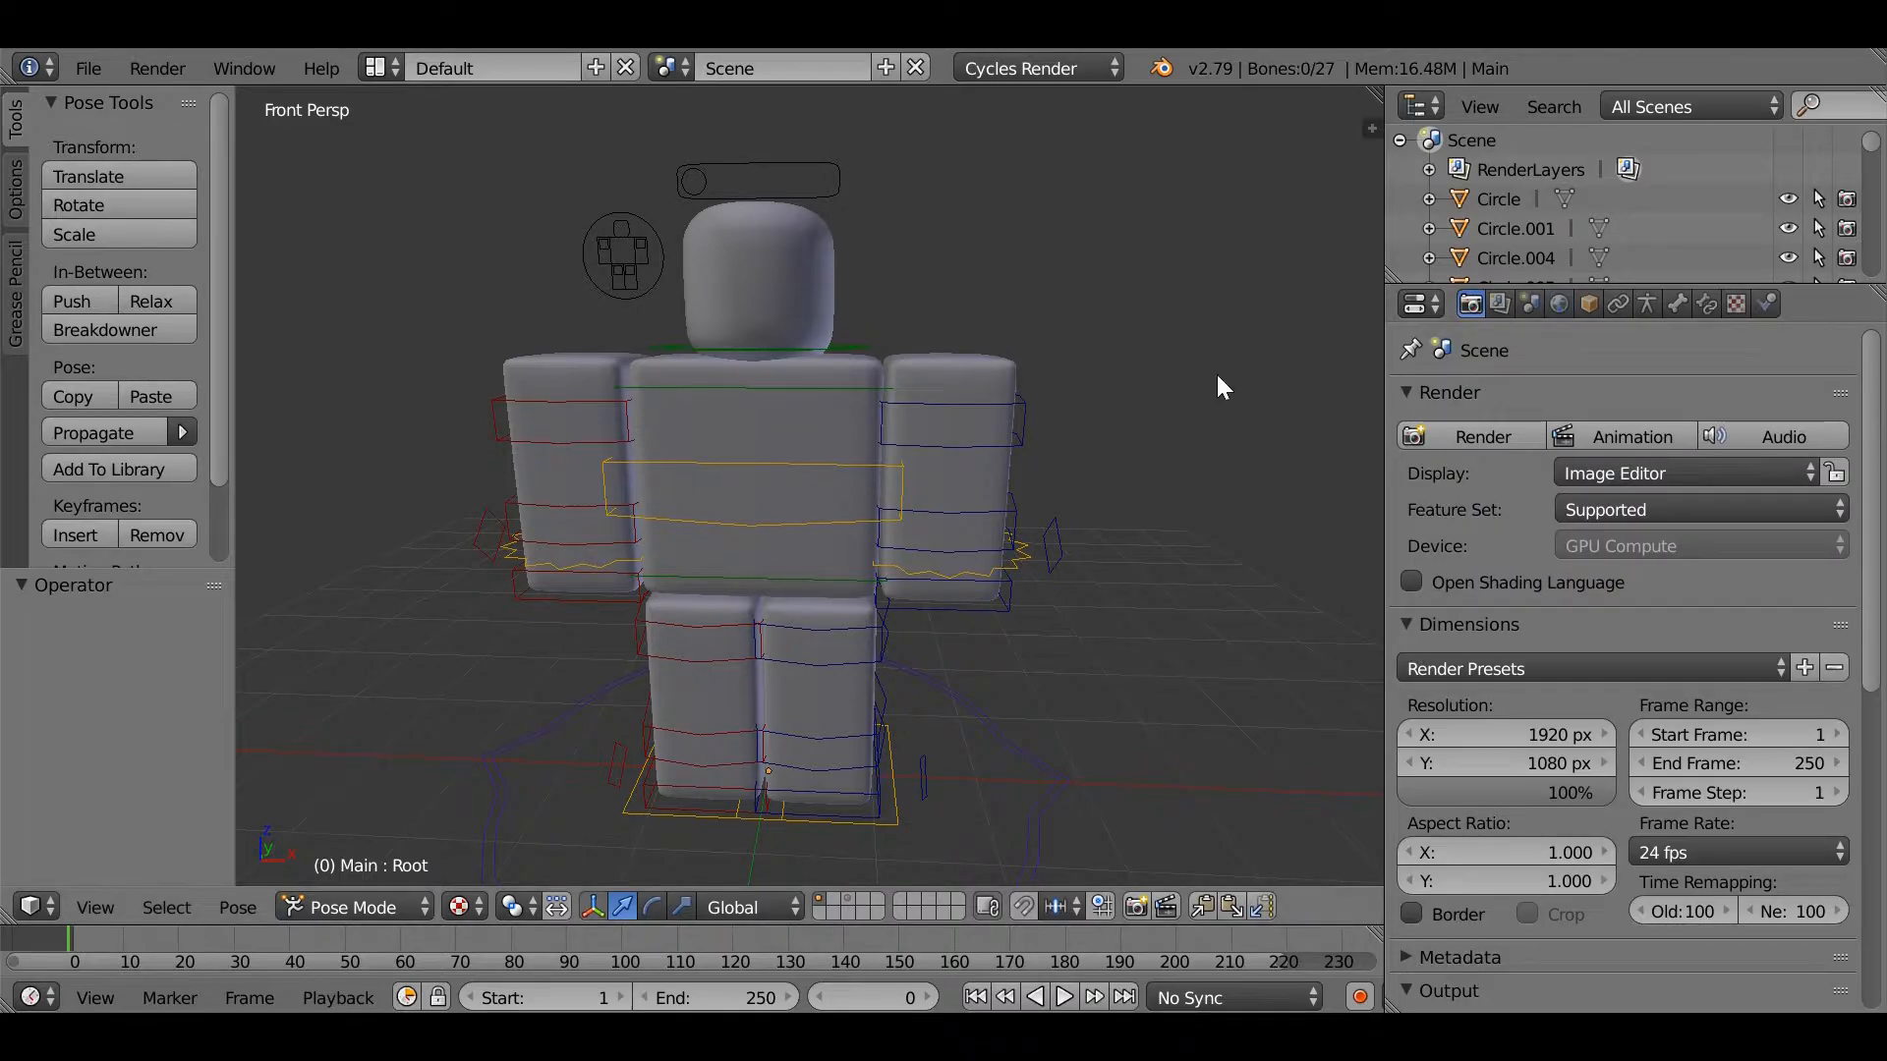
Step: Split off a Node Editor above the 3D view and select the torso mesh to show its material nodes
{"action": "left_click_drag", "start_coordinate": [1372, 95], "coordinate": [1292, 441]}
{"action": "left_click", "coordinate": [29, 423]}
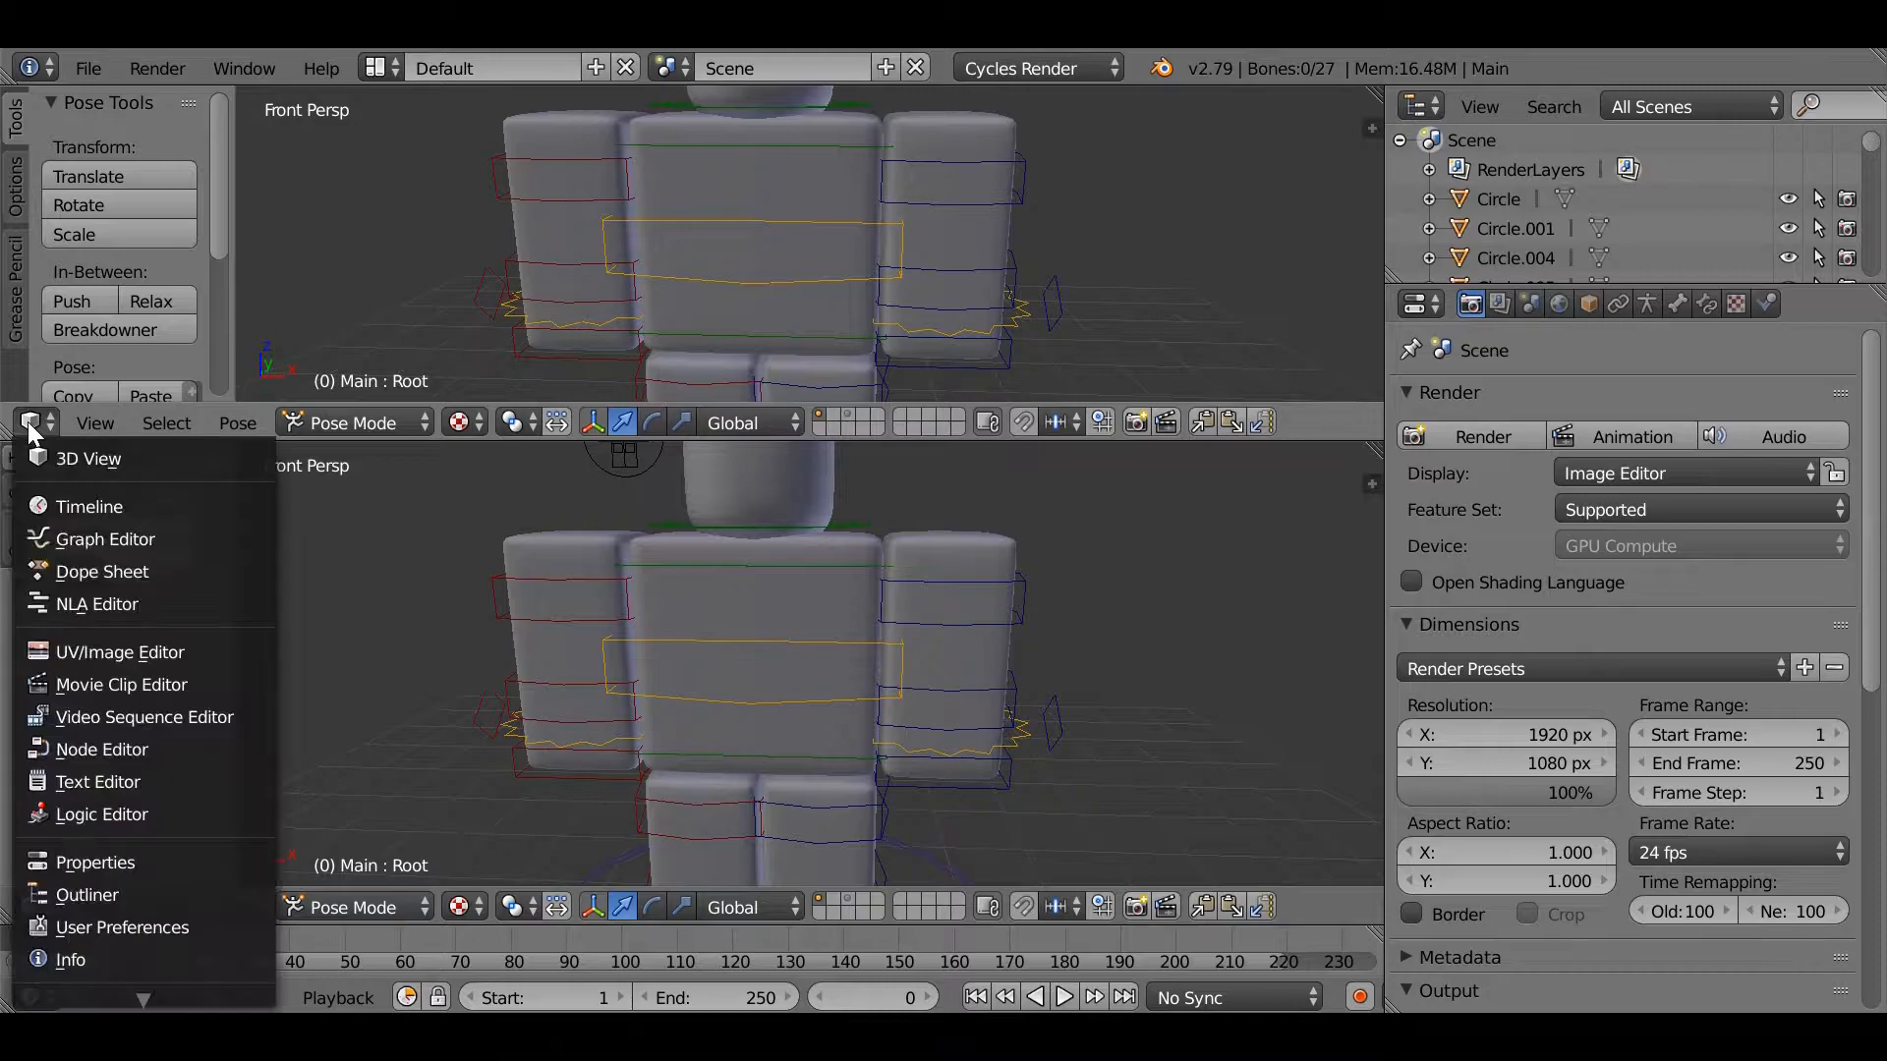
{"action": "left_click", "coordinate": [98, 749]}
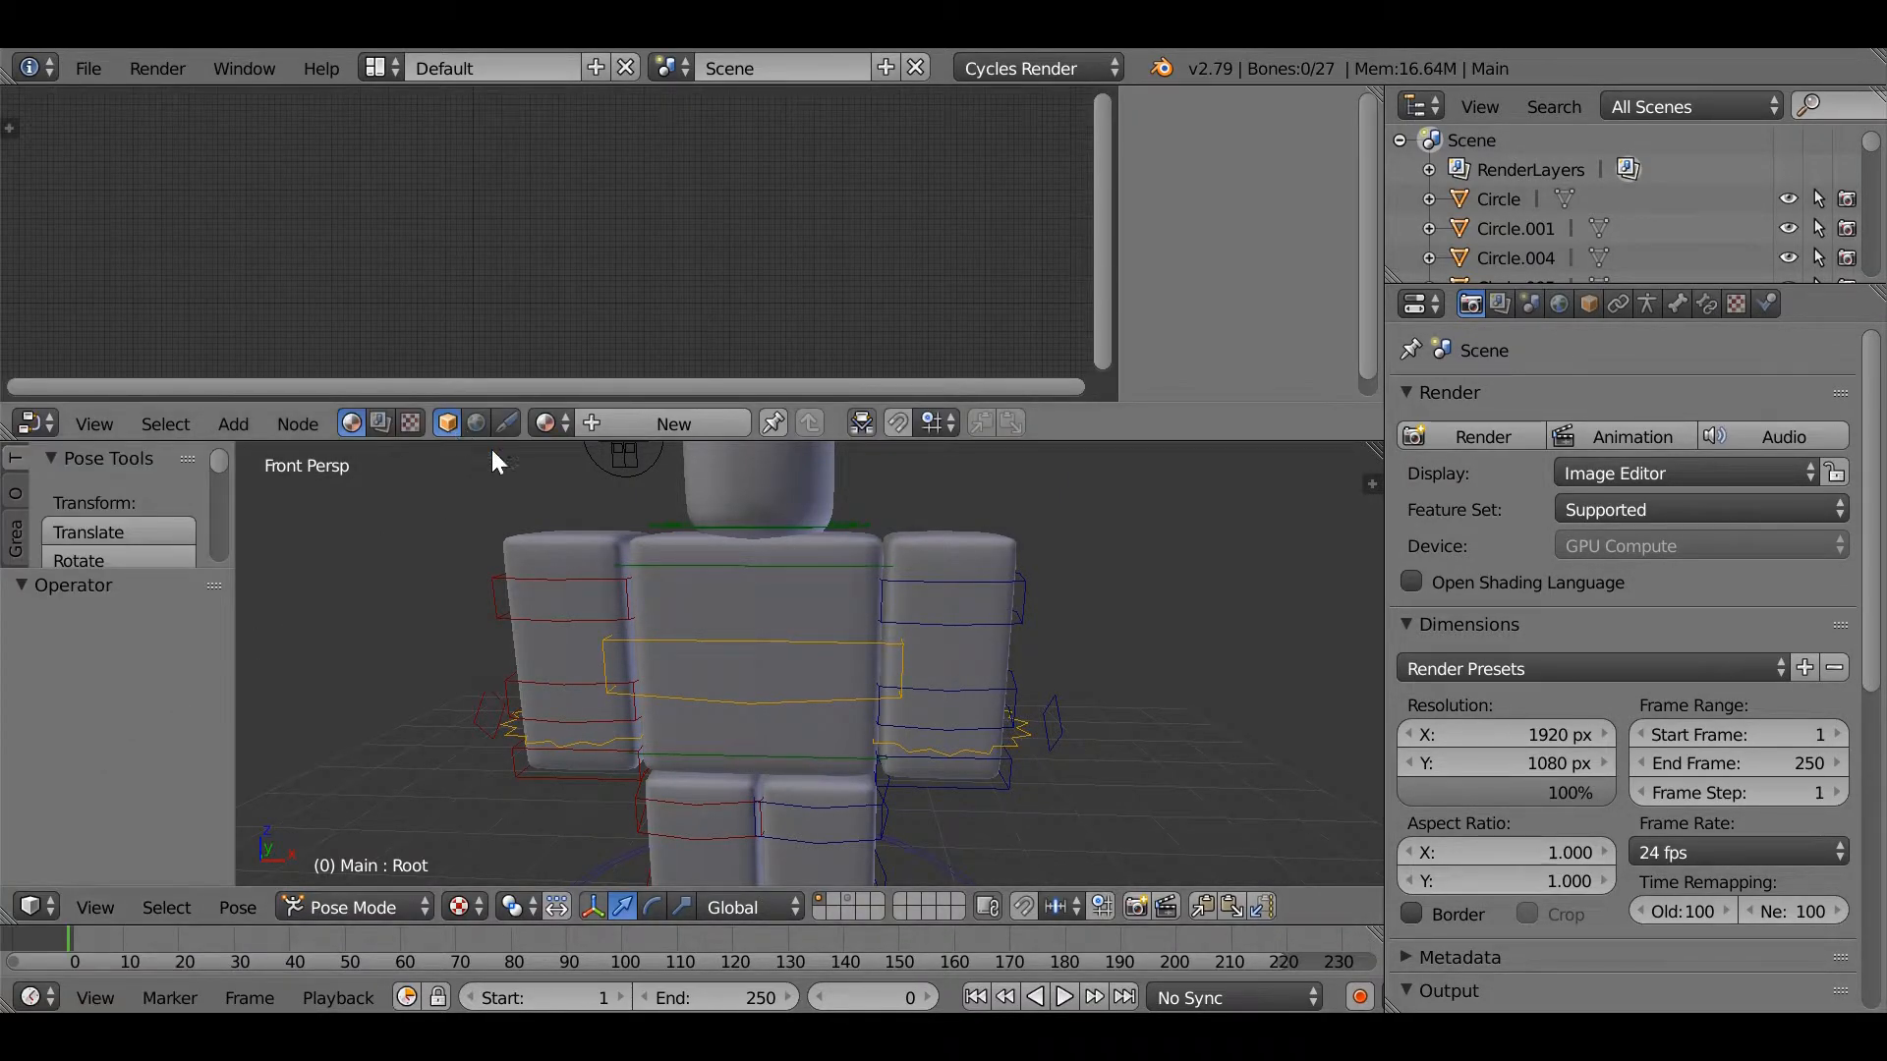
{"action": "right_click", "coordinate": [705, 582]}
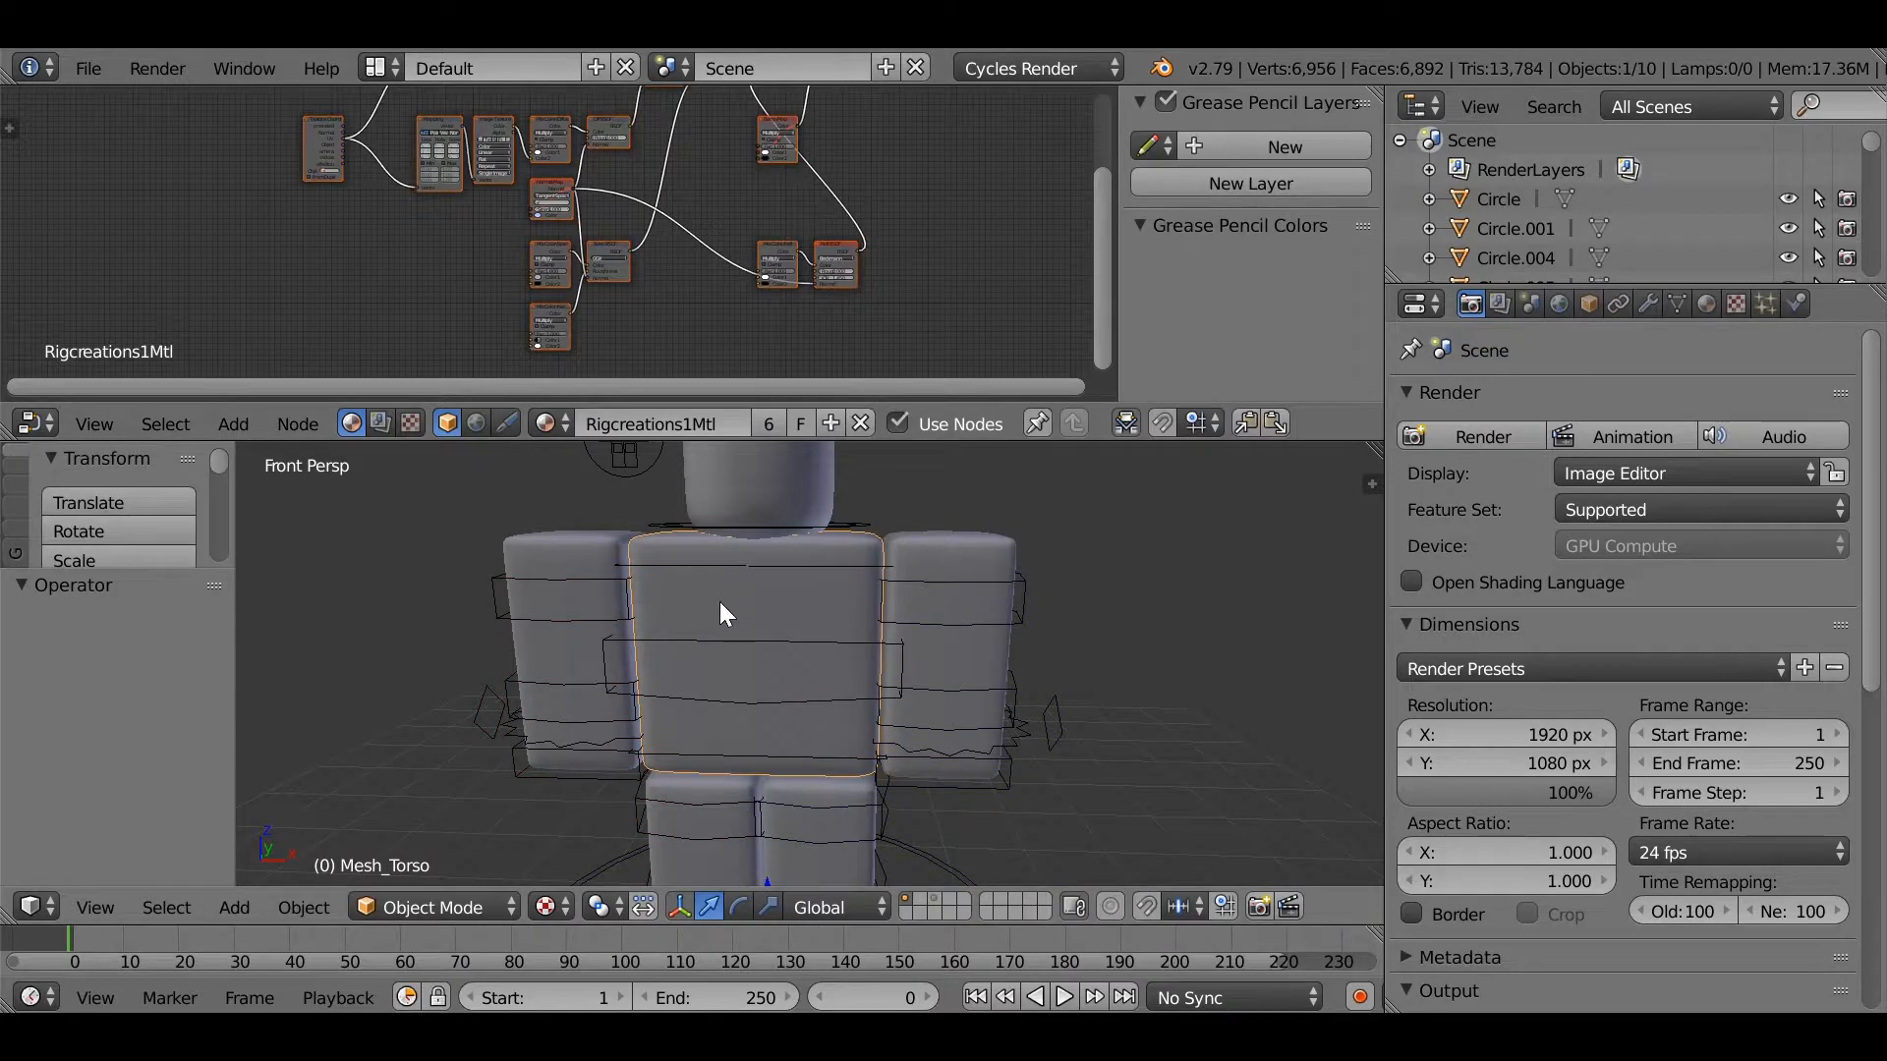
Step: Unlink the current image from the Image Texture node that feeds Mix Color/Diffuse in the torso material
{"action": "scroll", "coordinate": [567, 252], "scroll_direction": "up", "scroll_amount": 1}
{"action": "middle_click_drag", "start_coordinate": [570, 239], "coordinate": [625, 303]}
{"action": "scroll", "coordinate": [627, 304], "scroll_direction": "up", "scroll_amount": 11}
{"action": "scroll", "coordinate": [649, 298], "scroll_direction": "down", "scroll_amount": 11}
{"action": "middle_click_drag", "start_coordinate": [658, 240], "coordinate": [696, 319]}
{"action": "scroll", "coordinate": [656, 273], "scroll_direction": "up", "scroll_amount": 15}
{"action": "scroll", "coordinate": [672, 243], "scroll_direction": "down", "scroll_amount": 2}
{"action": "middle_click_drag", "start_coordinate": [658, 197], "coordinate": [649, 271]}
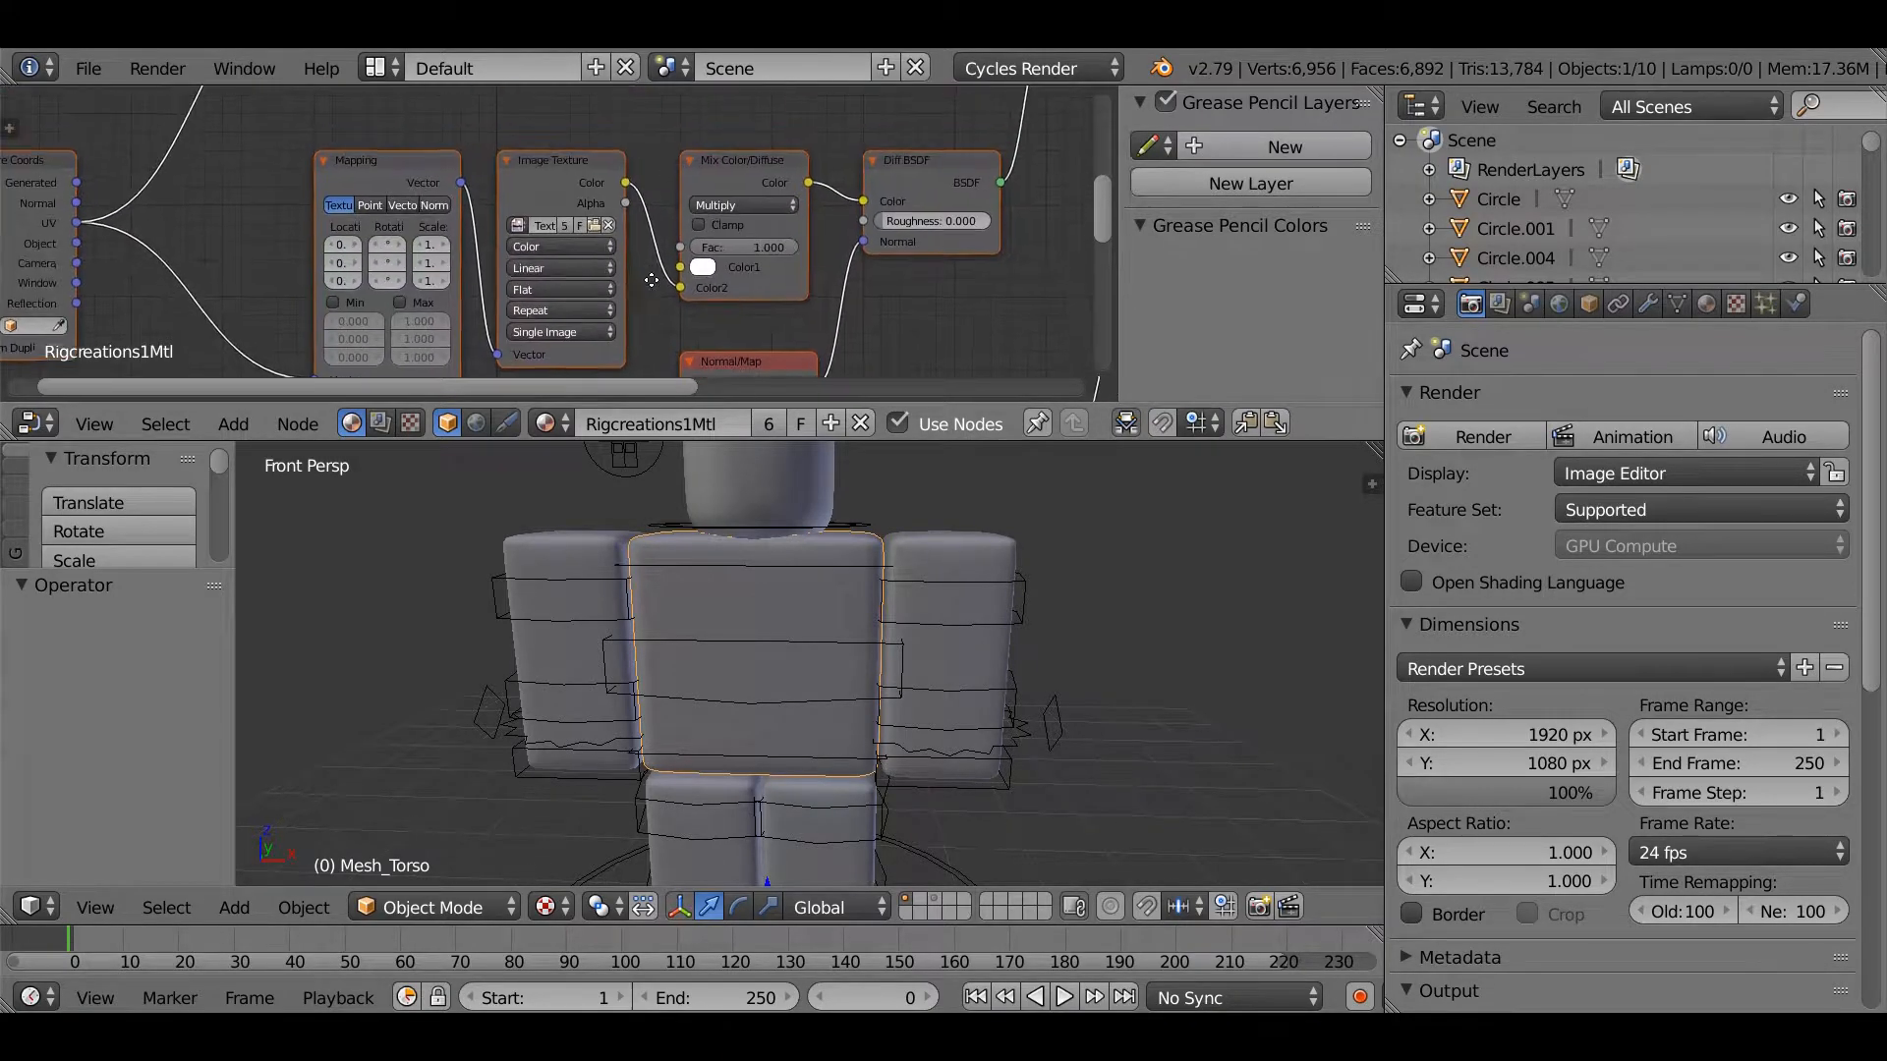
{"action": "scroll", "coordinate": [651, 281], "scroll_direction": "up", "scroll_amount": 2}
{"action": "scroll", "coordinate": [652, 281], "scroll_direction": "up", "scroll_amount": 2}
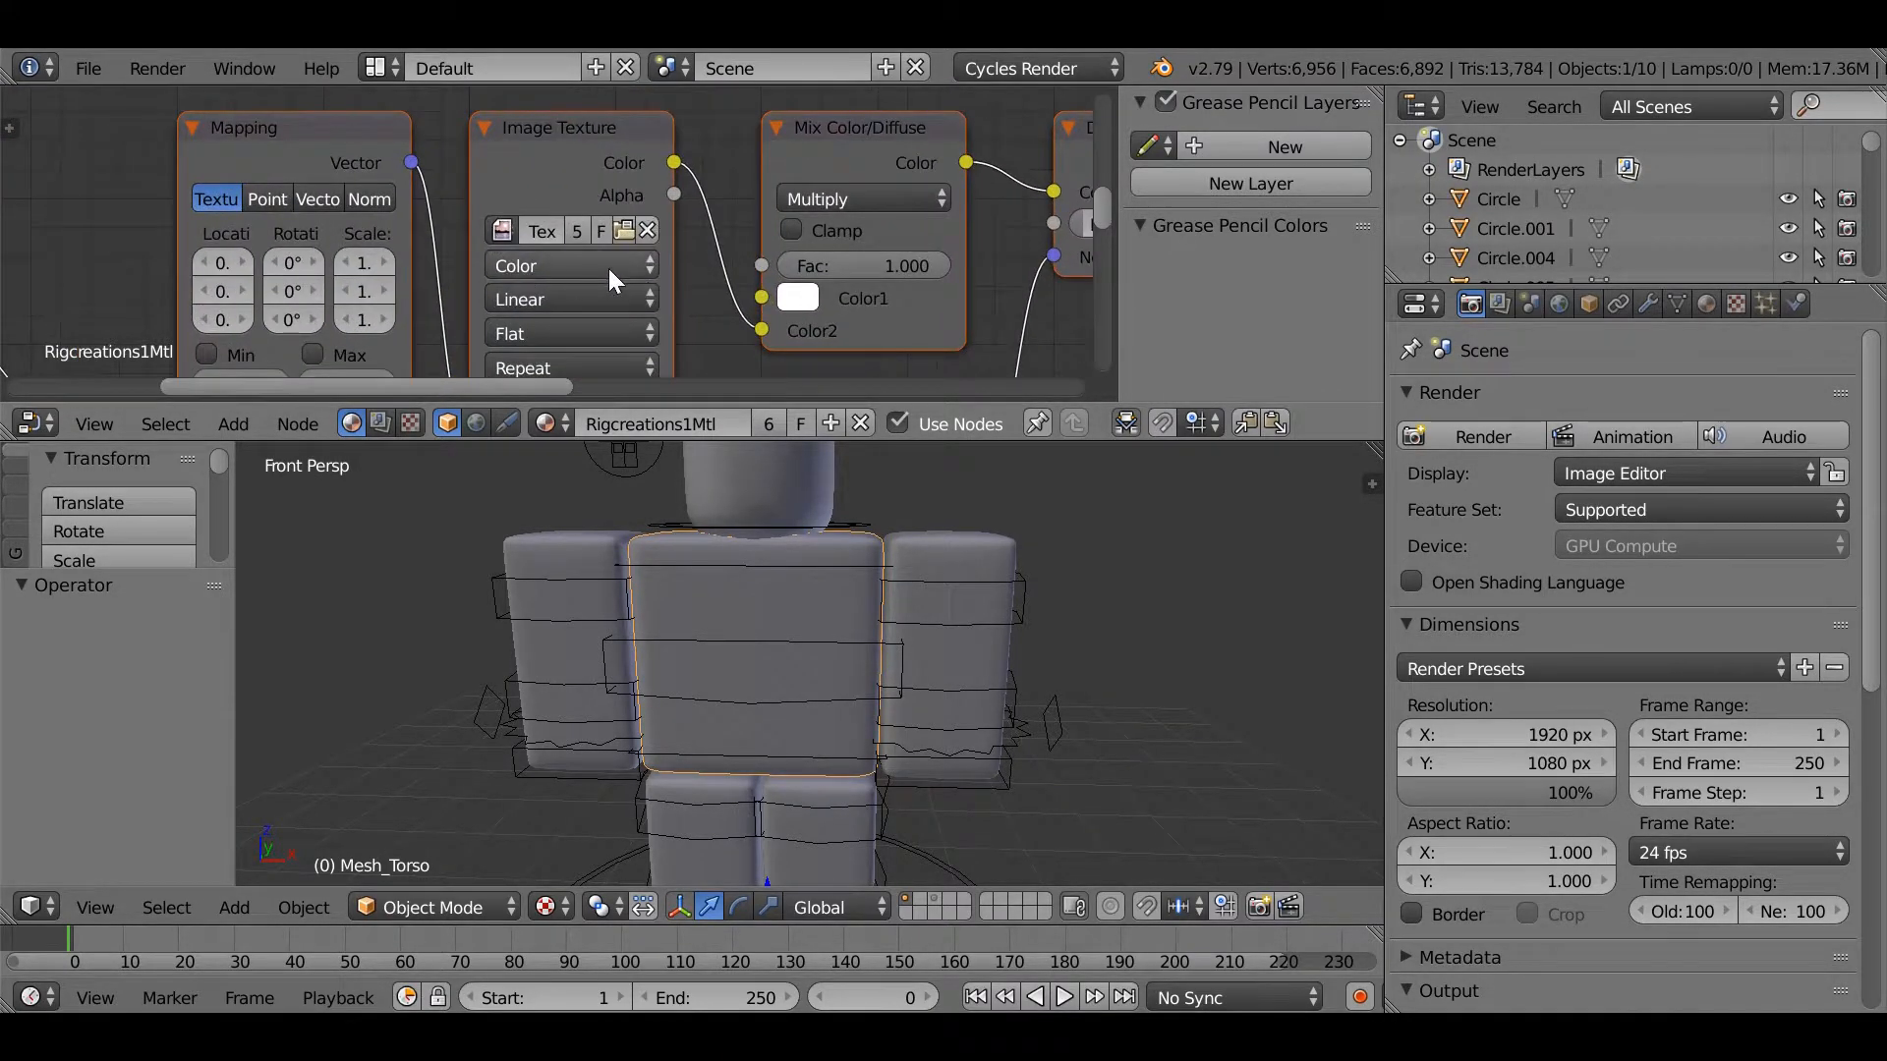
{"action": "left_click", "coordinate": [646, 230]}
{"action": "scroll", "coordinate": [727, 606], "scroll_direction": "down", "scroll_amount": 1}
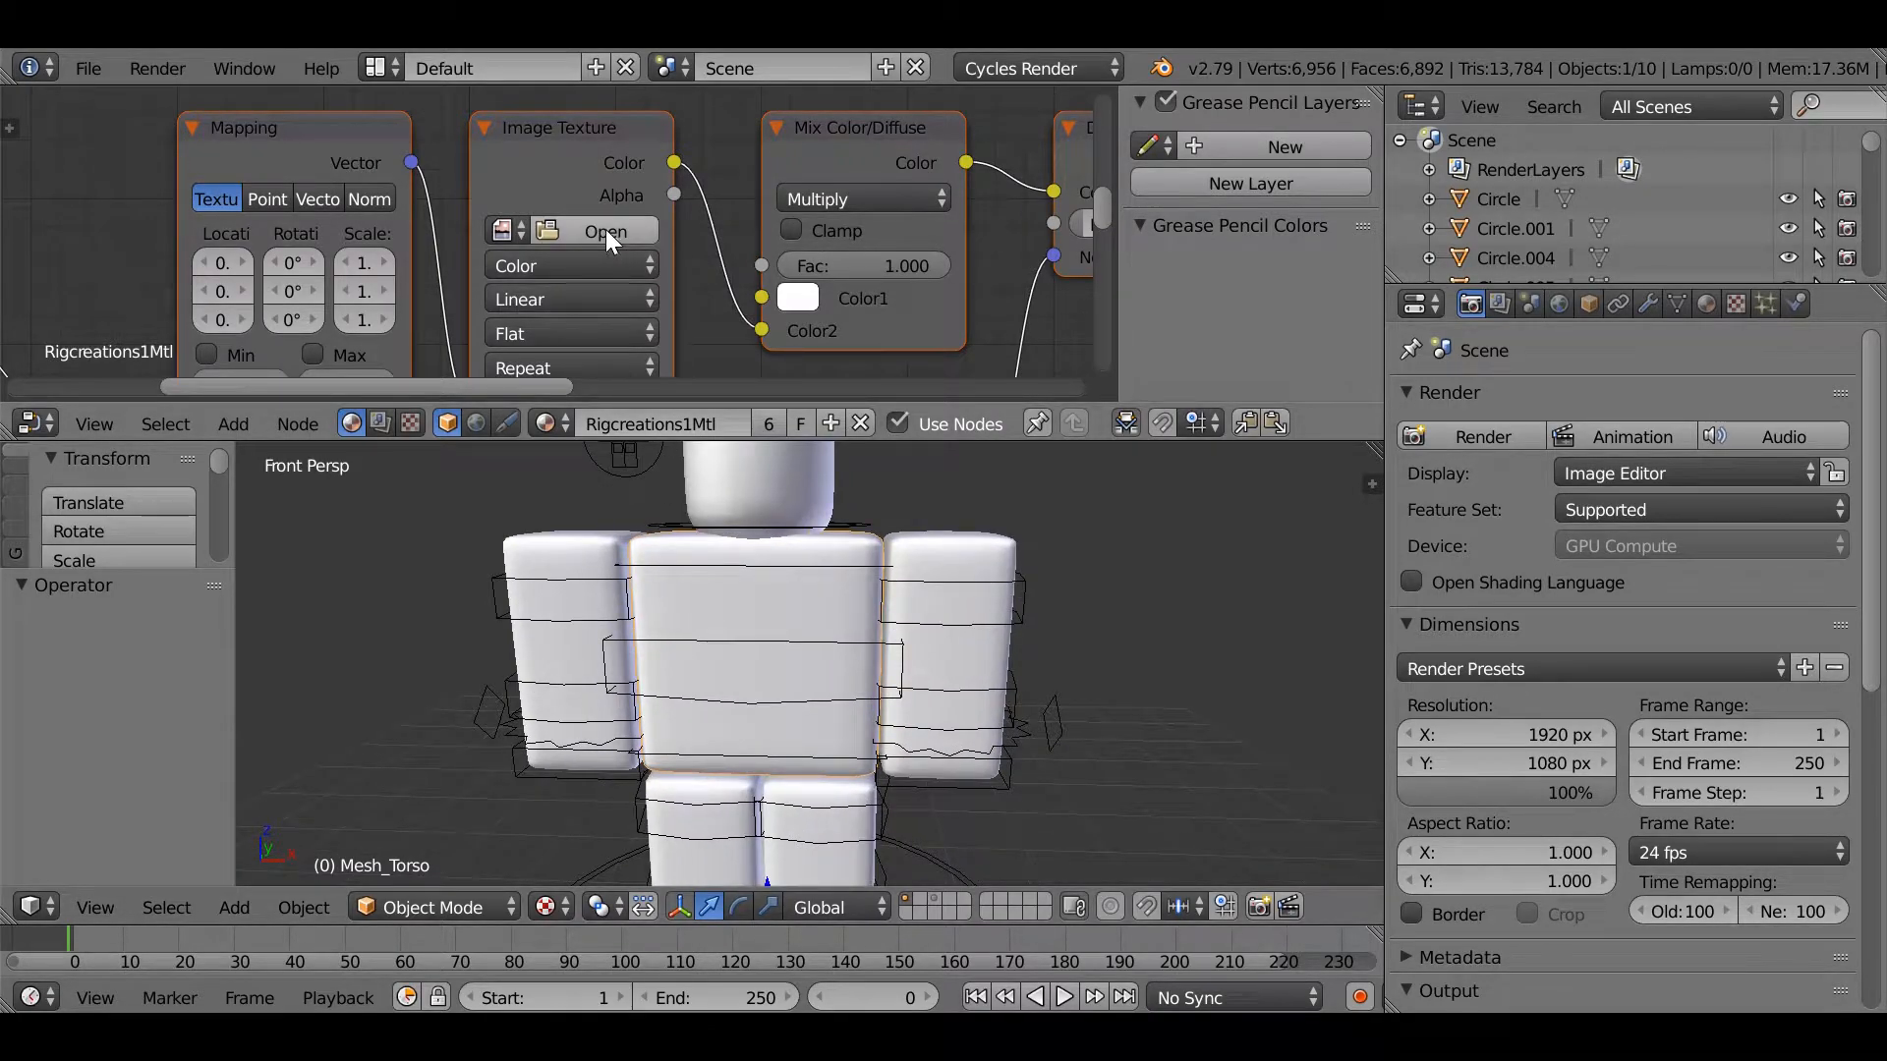
{"action": "left_click", "coordinate": [606, 230]}
{"action": "left_click", "coordinate": [181, 302]}
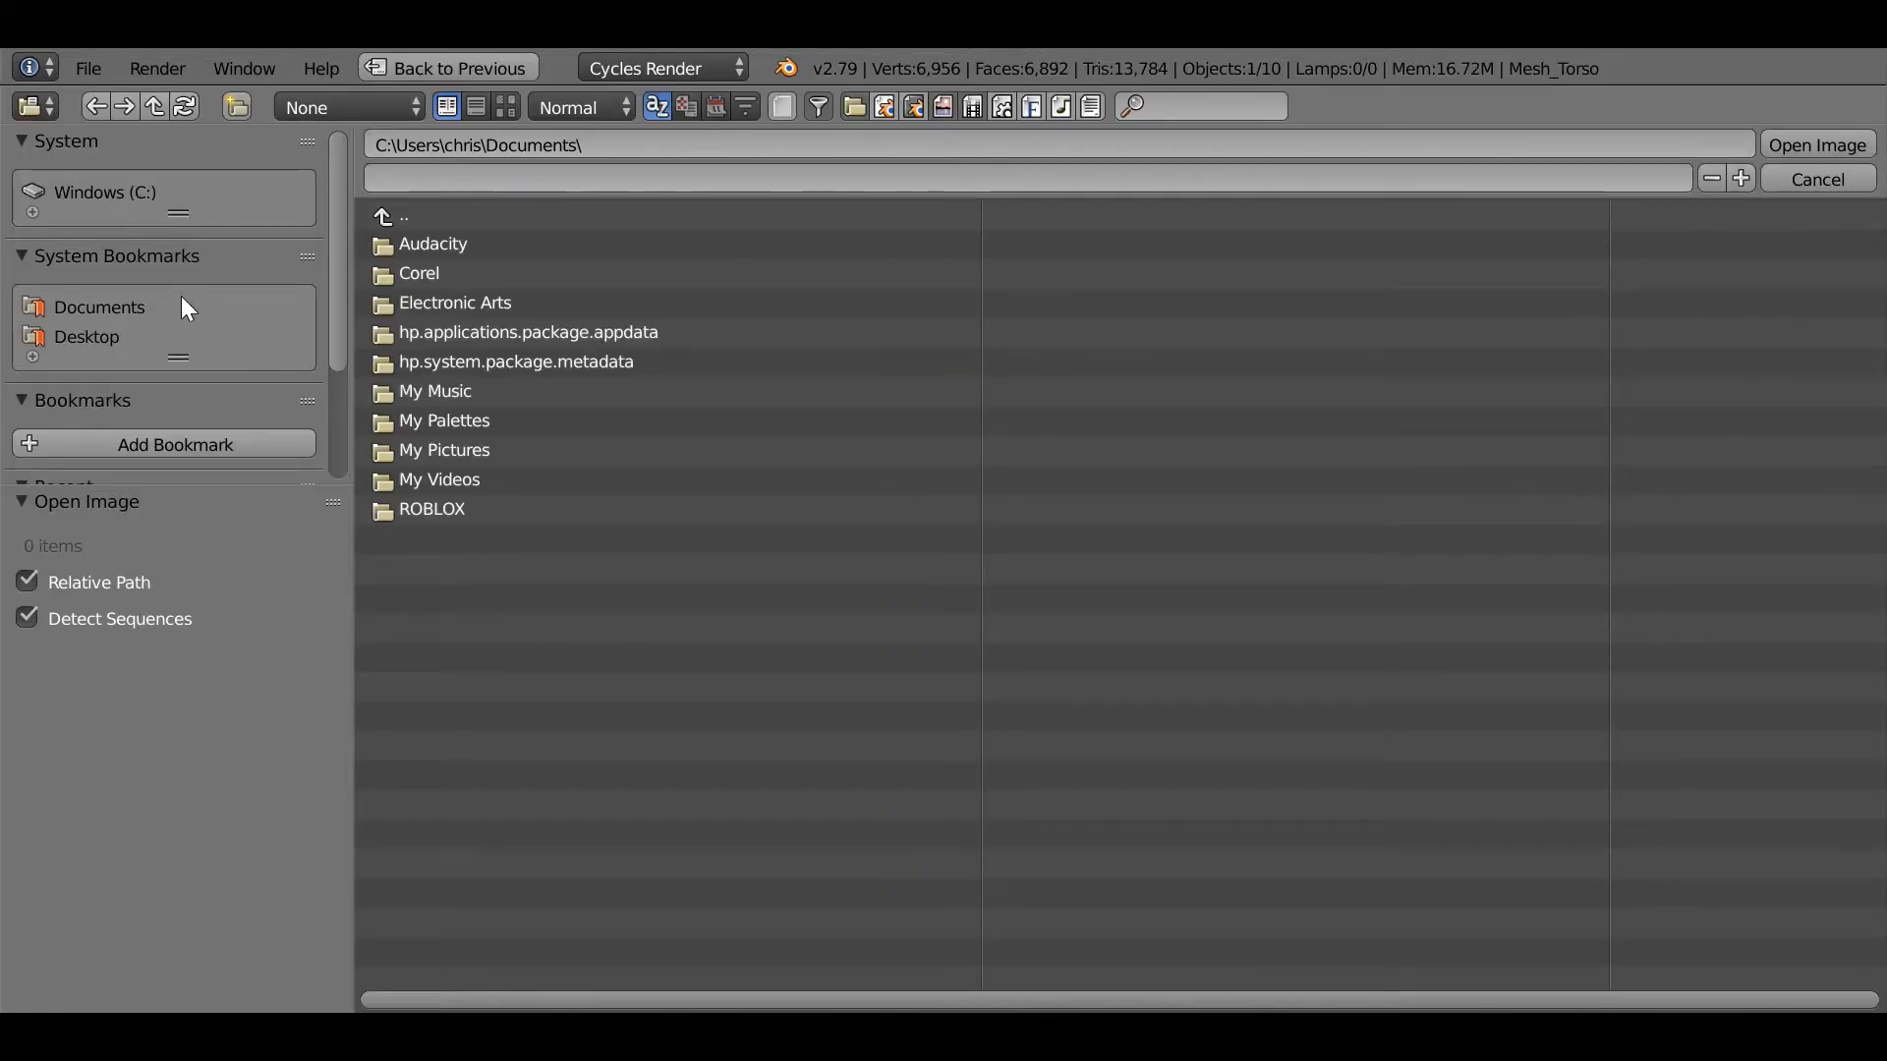
{"action": "left_click", "coordinate": [476, 492]}
{"action": "left_click", "coordinate": [409, 218]}
{"action": "left_click", "coordinate": [407, 505]}
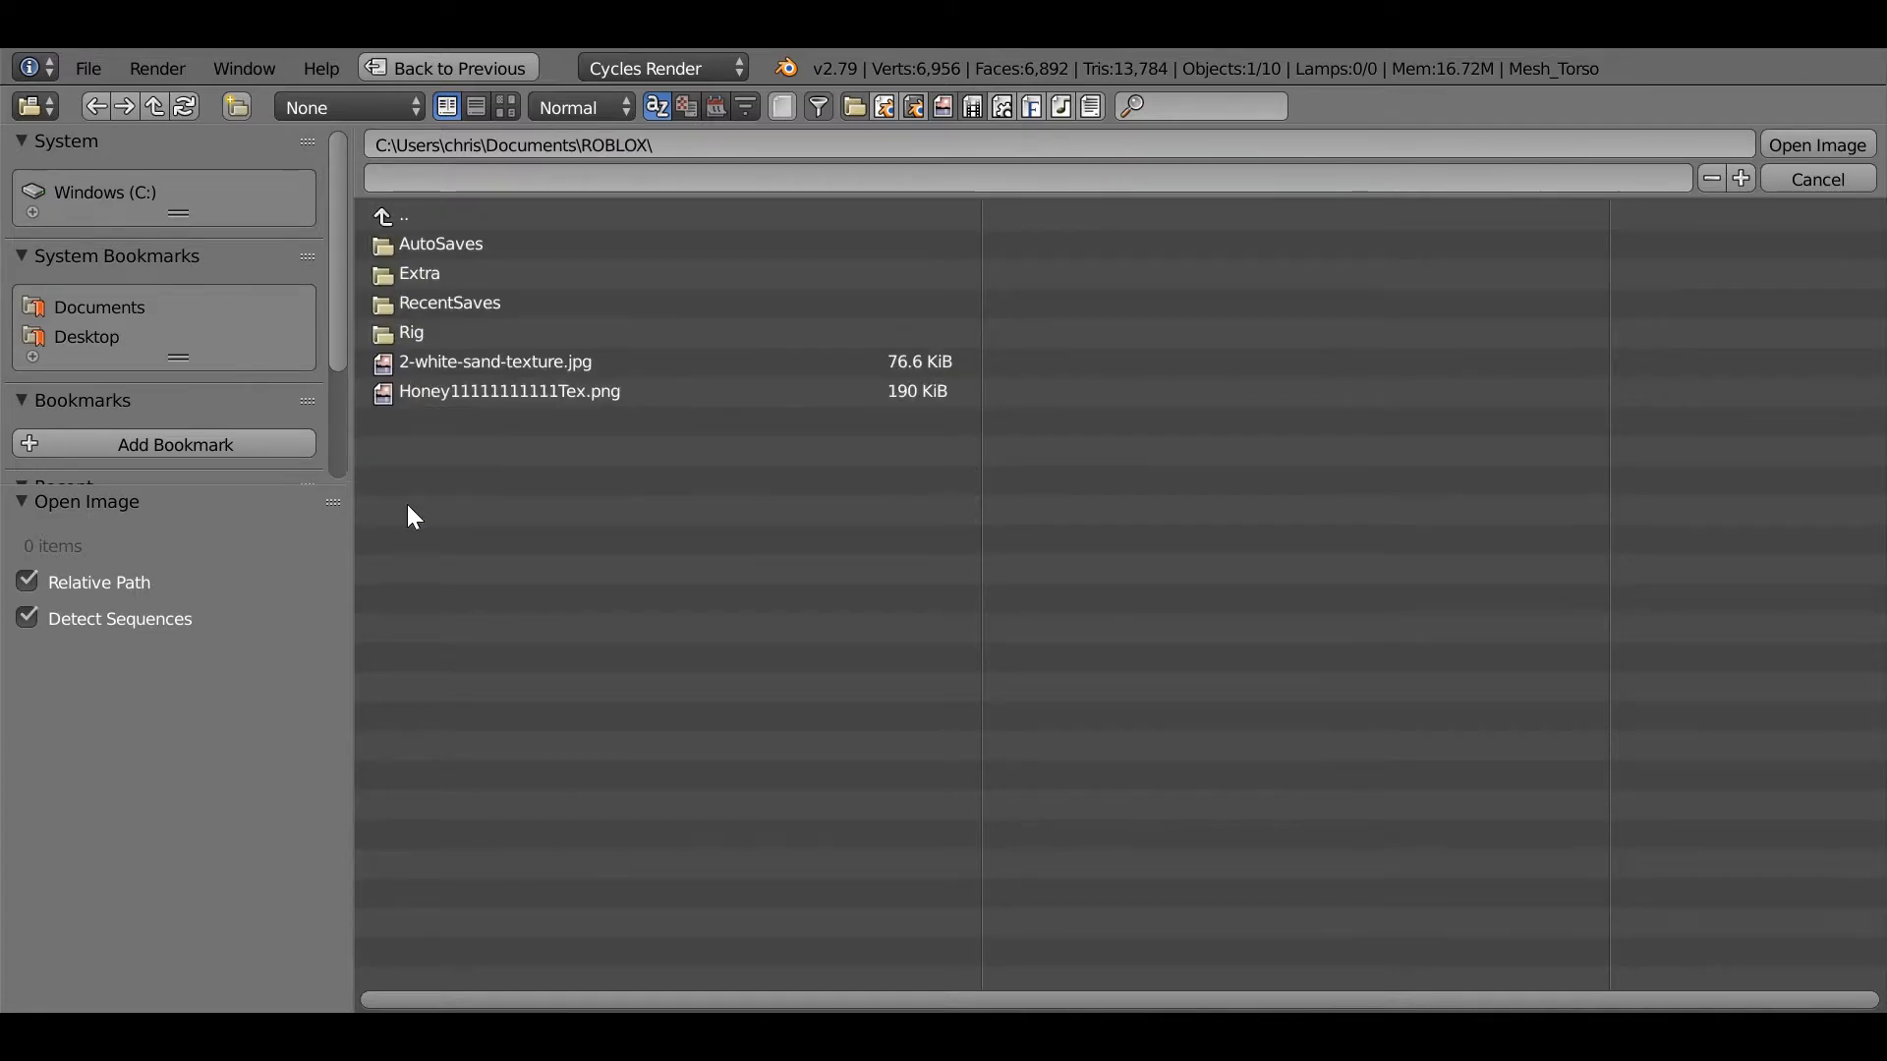
{"action": "left_click", "coordinate": [440, 389]}
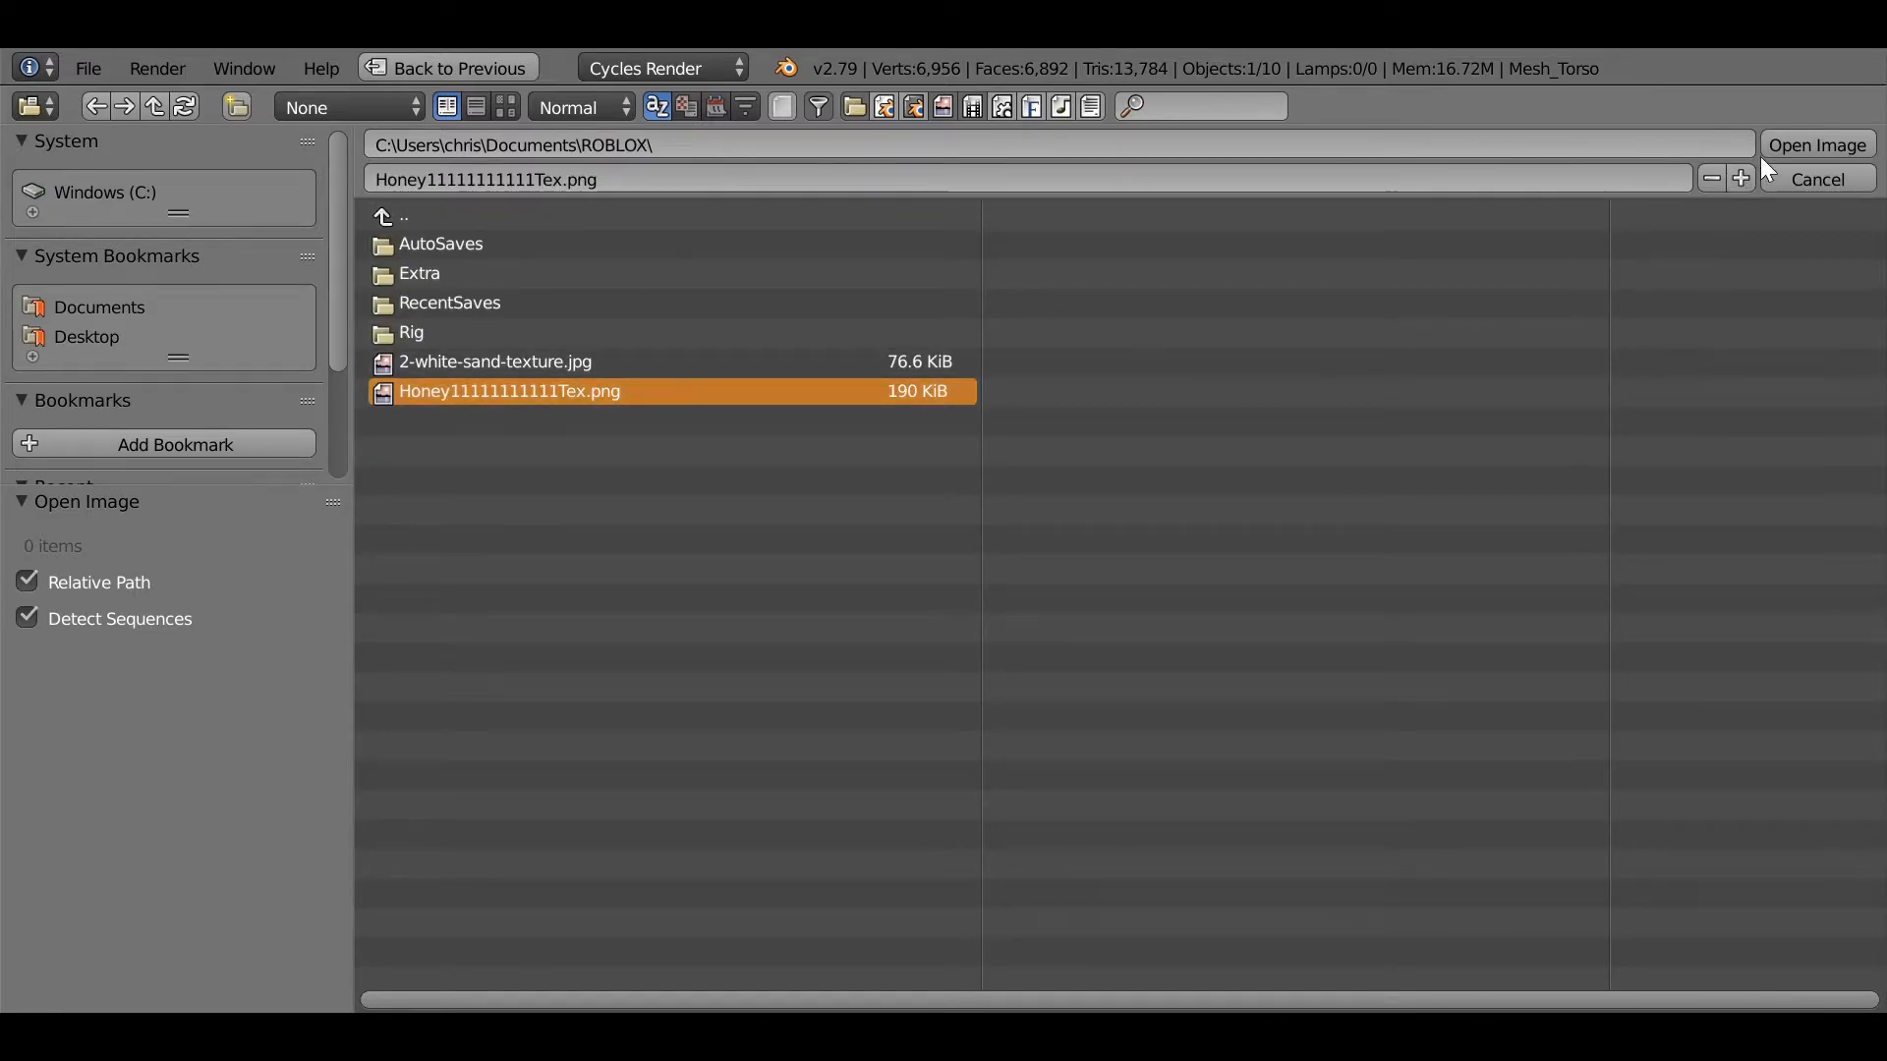
{"action": "left_click", "coordinate": [1785, 146]}
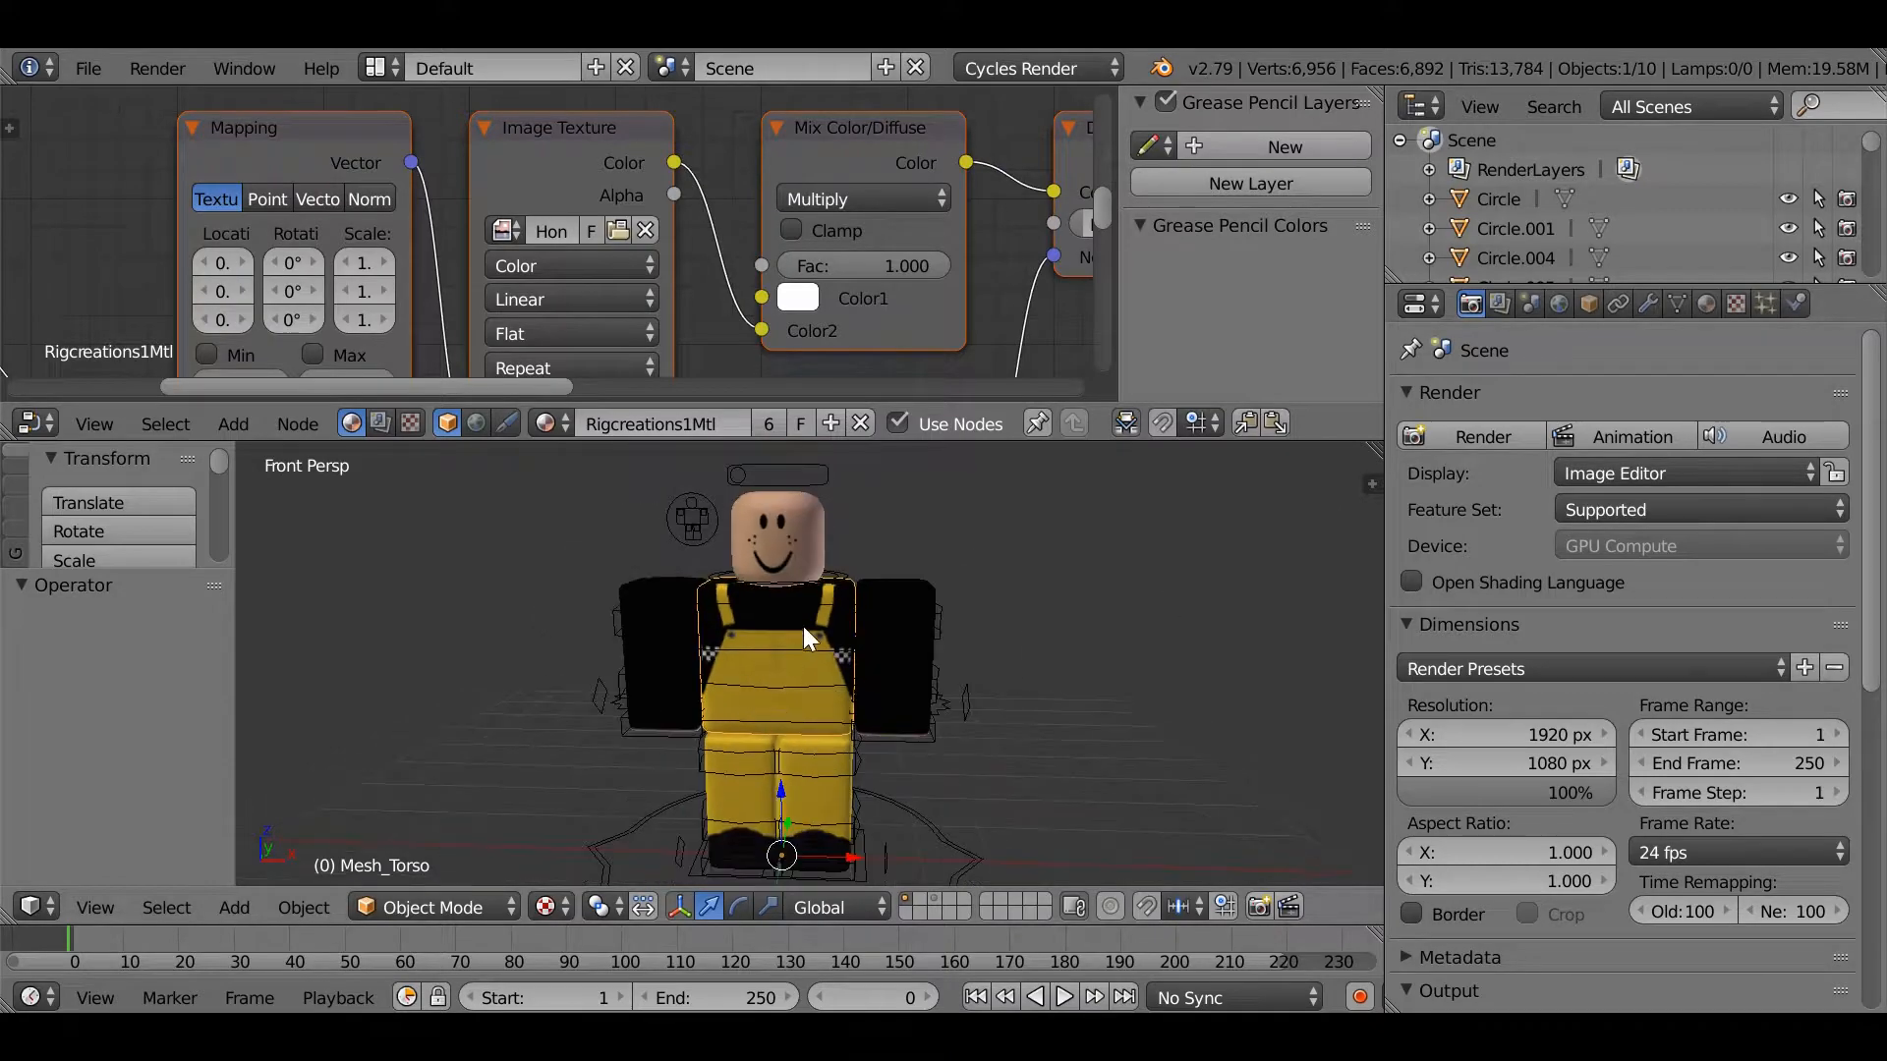
{"action": "middle_click_drag", "start_coordinate": [809, 619], "coordinate": [809, 624]}
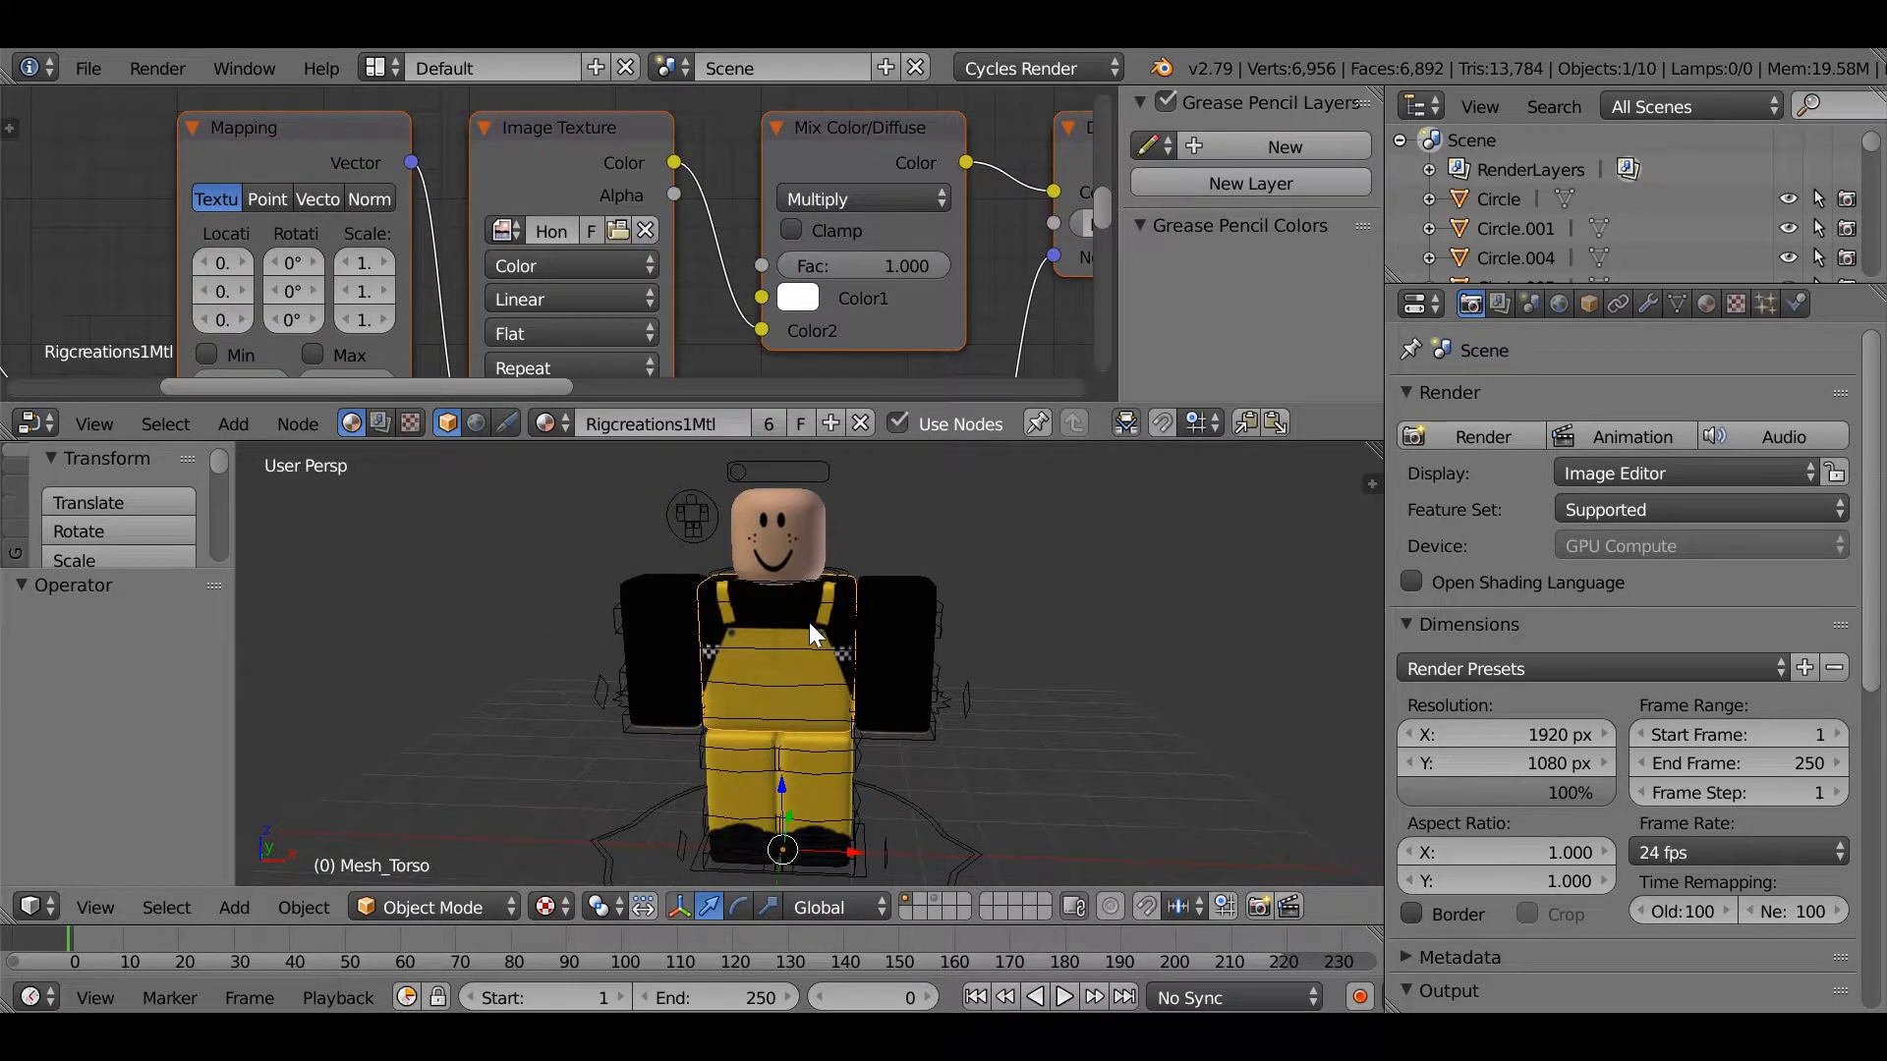
Step: Turn the Node Editor back into a 3D View and merge it with the view below into one viewport
{"action": "left_click", "coordinate": [37, 424]}
{"action": "left_click", "coordinate": [62, 452]}
{"action": "left_click_drag", "start_coordinate": [1376, 450], "coordinate": [1348, 218]}
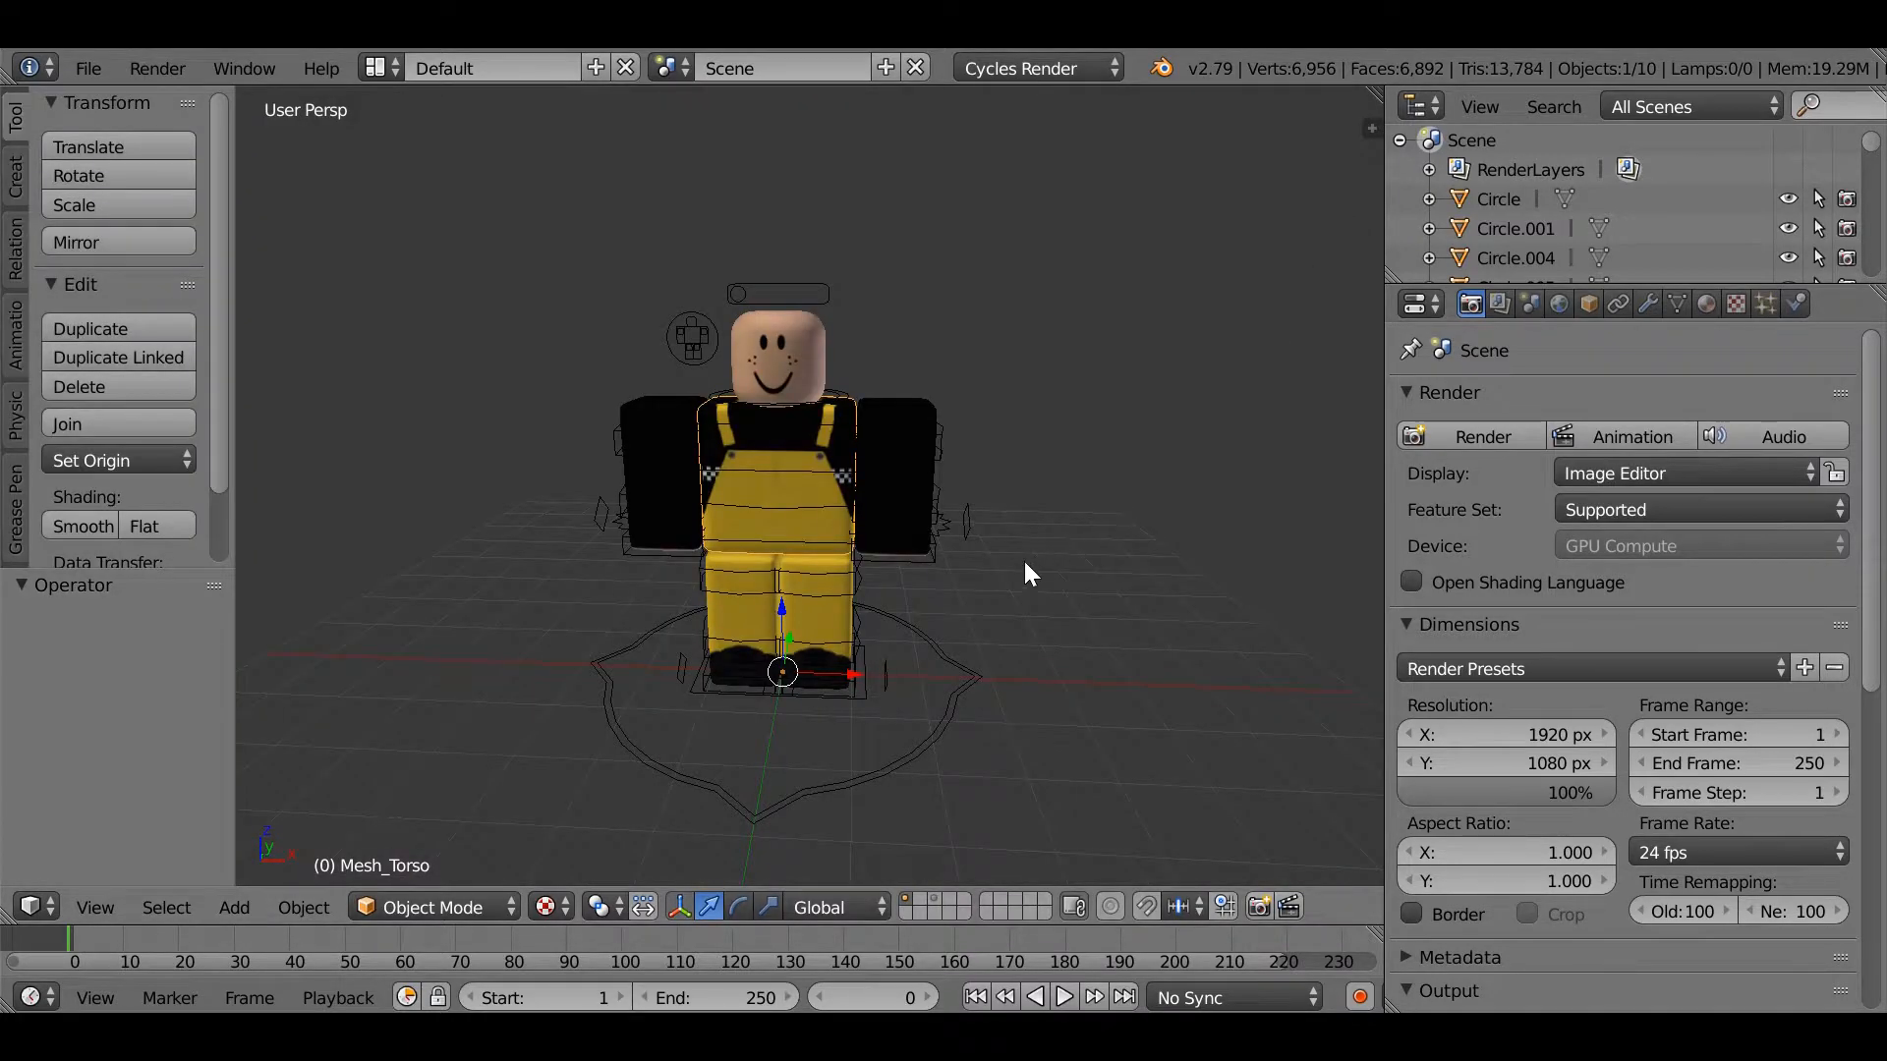
{"action": "key", "text": "shift+f"}
{"action": "key", "text": "w"}
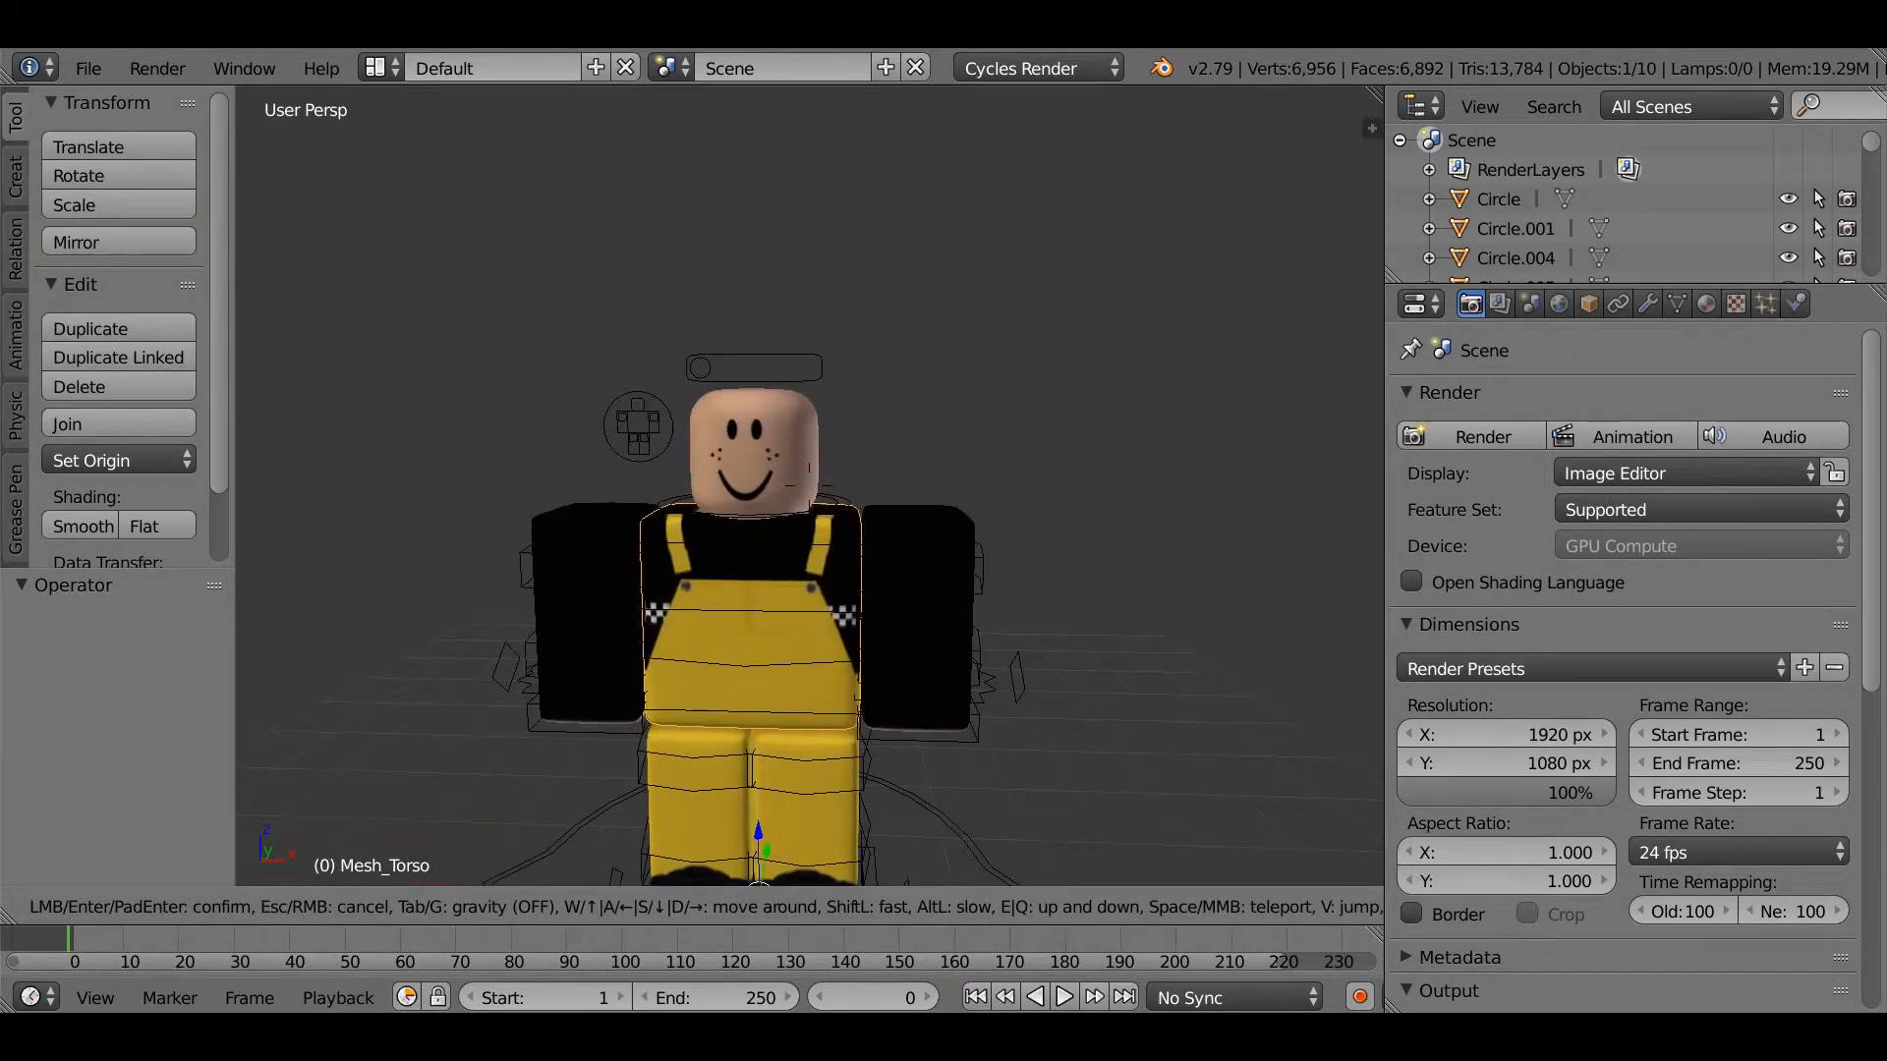
{"action": "left_click", "coordinate": [875, 556]}
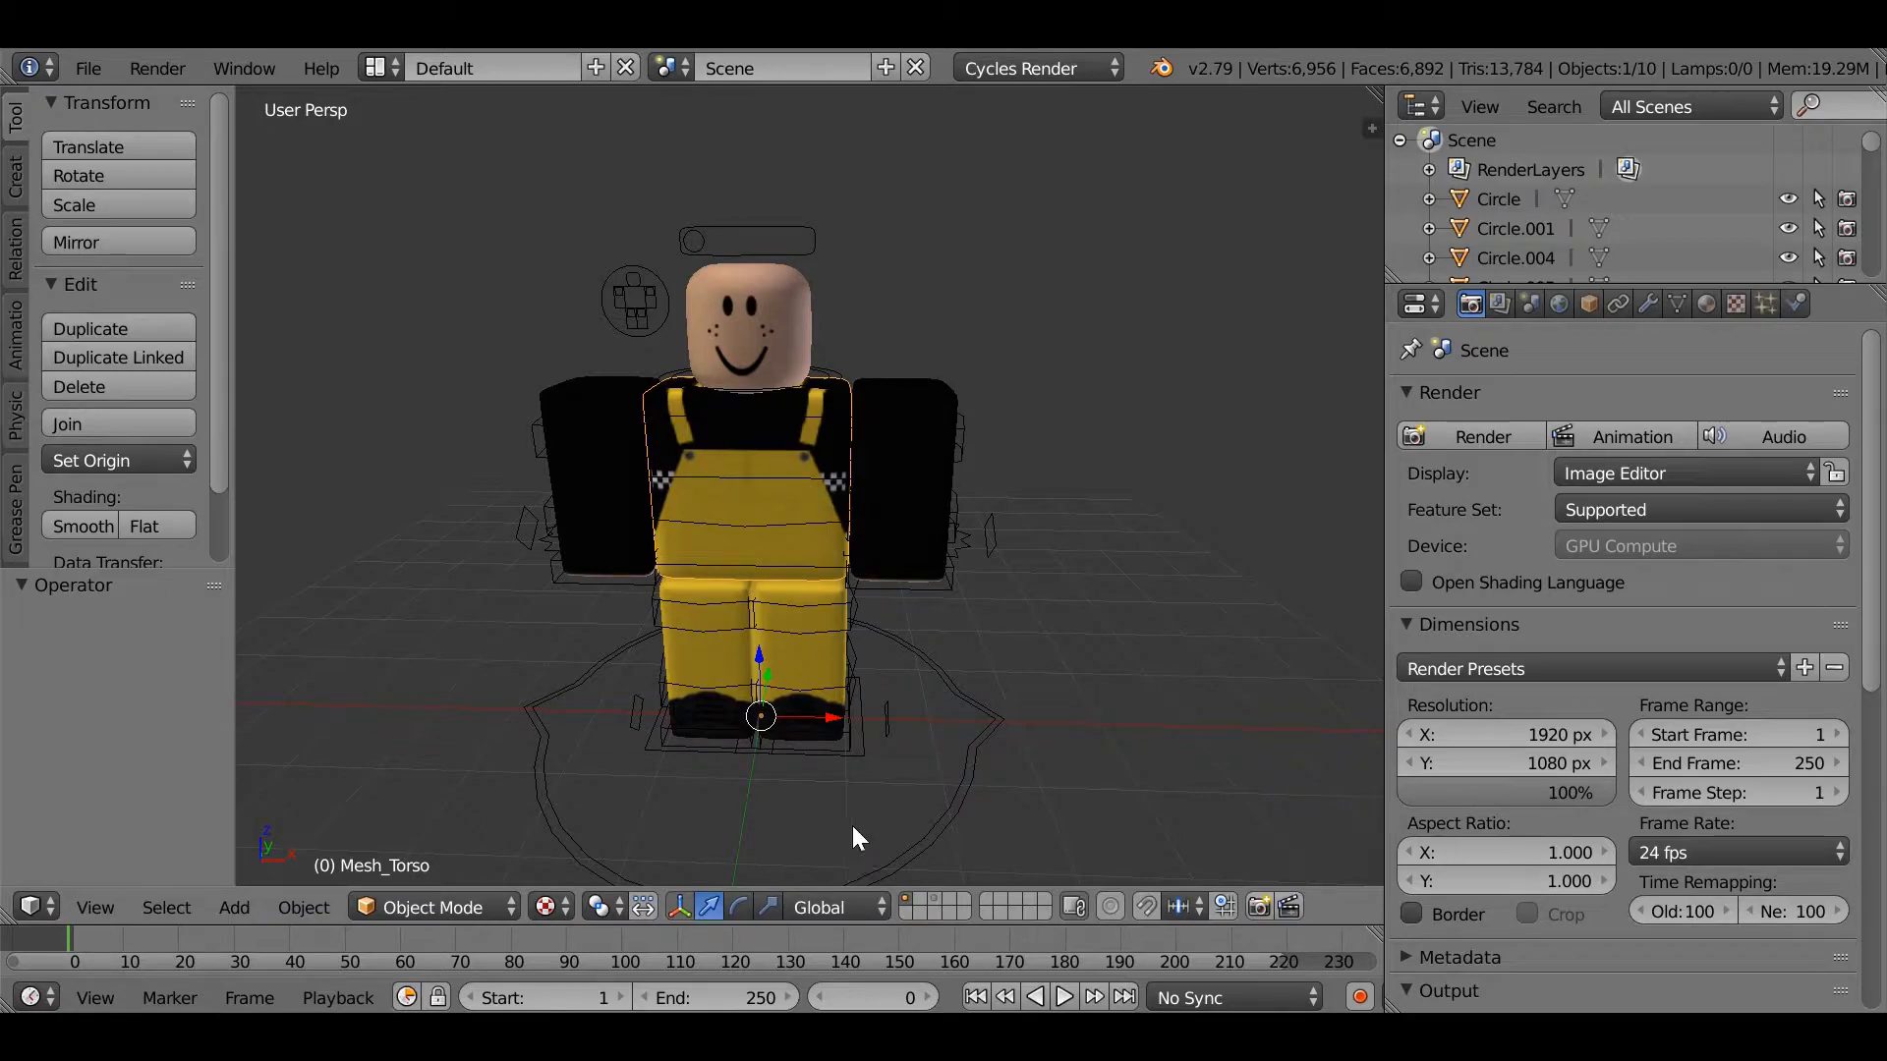
Step: Activate the rig's armature for posing by selecting the left arm's IK pole bone
{"action": "right_click", "coordinate": [990, 534]}
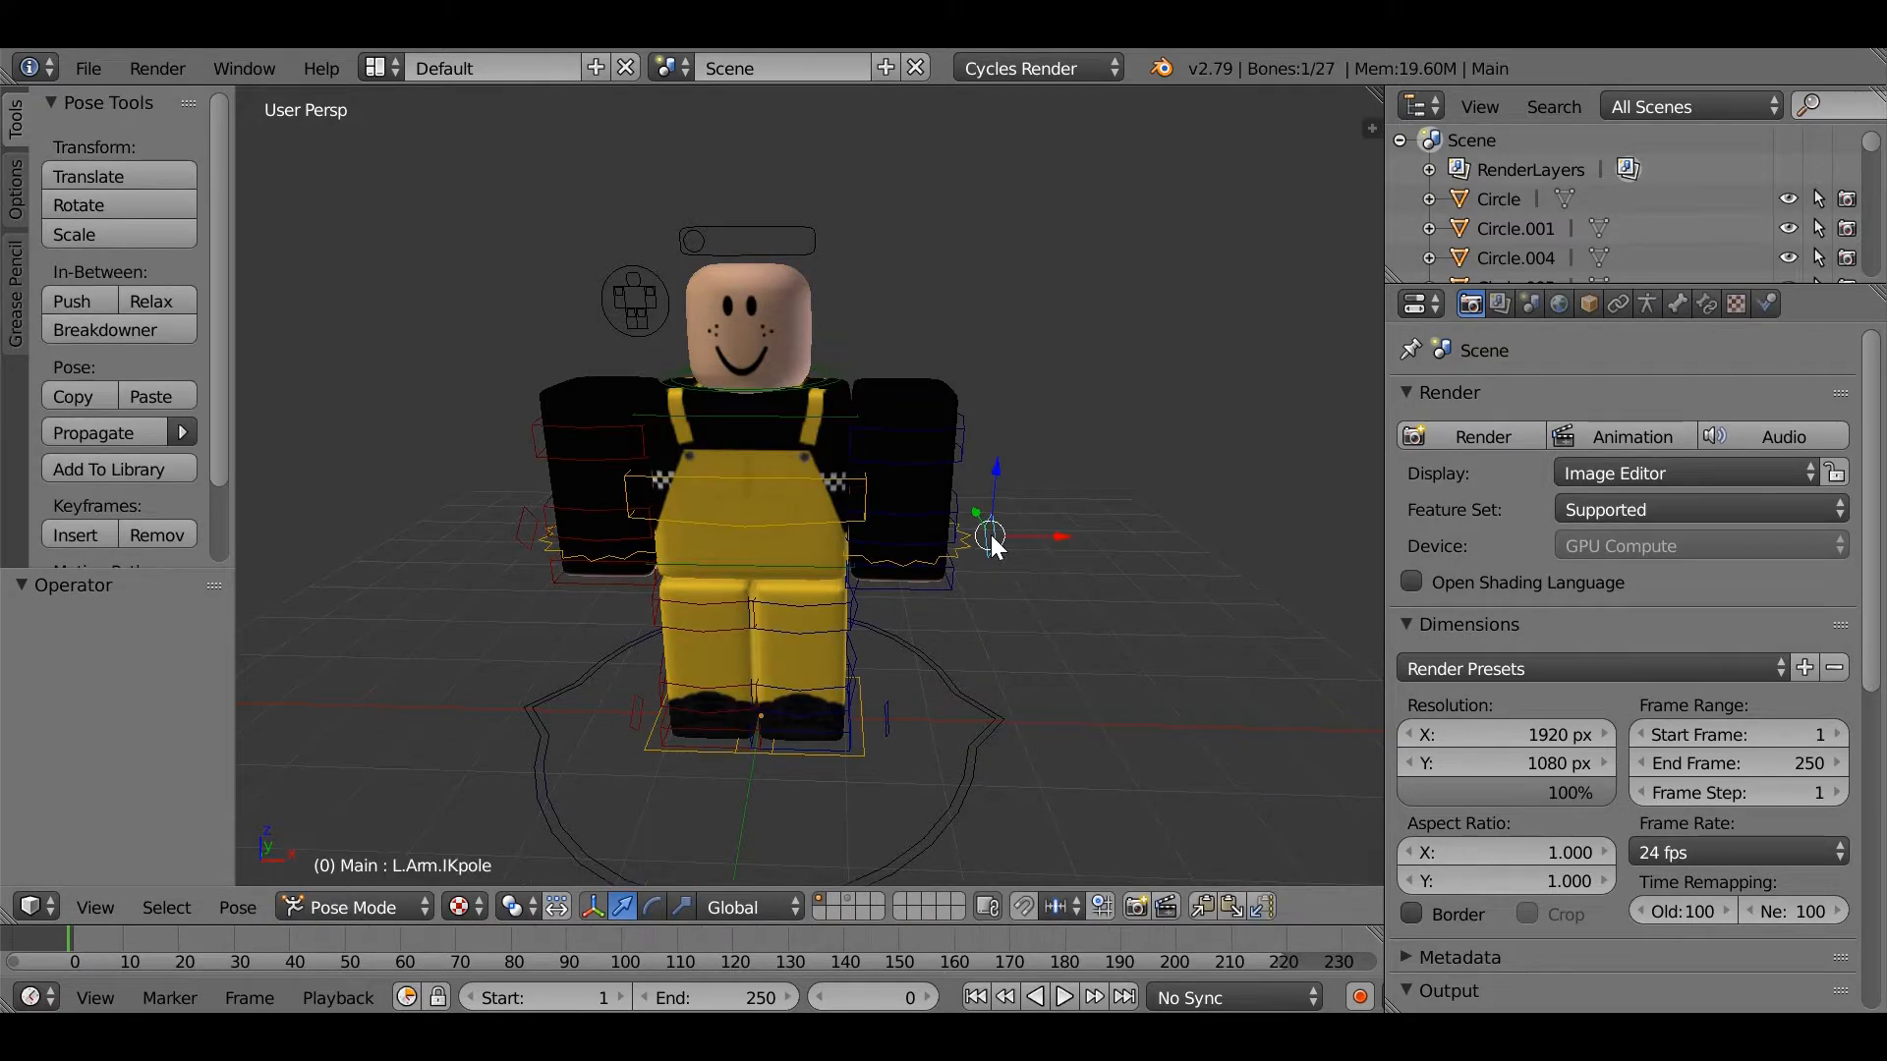
{"action": "key", "text": "shift+f"}
{"action": "key", "text": "w"}
{"action": "left_click", "coordinate": [821, 631]}
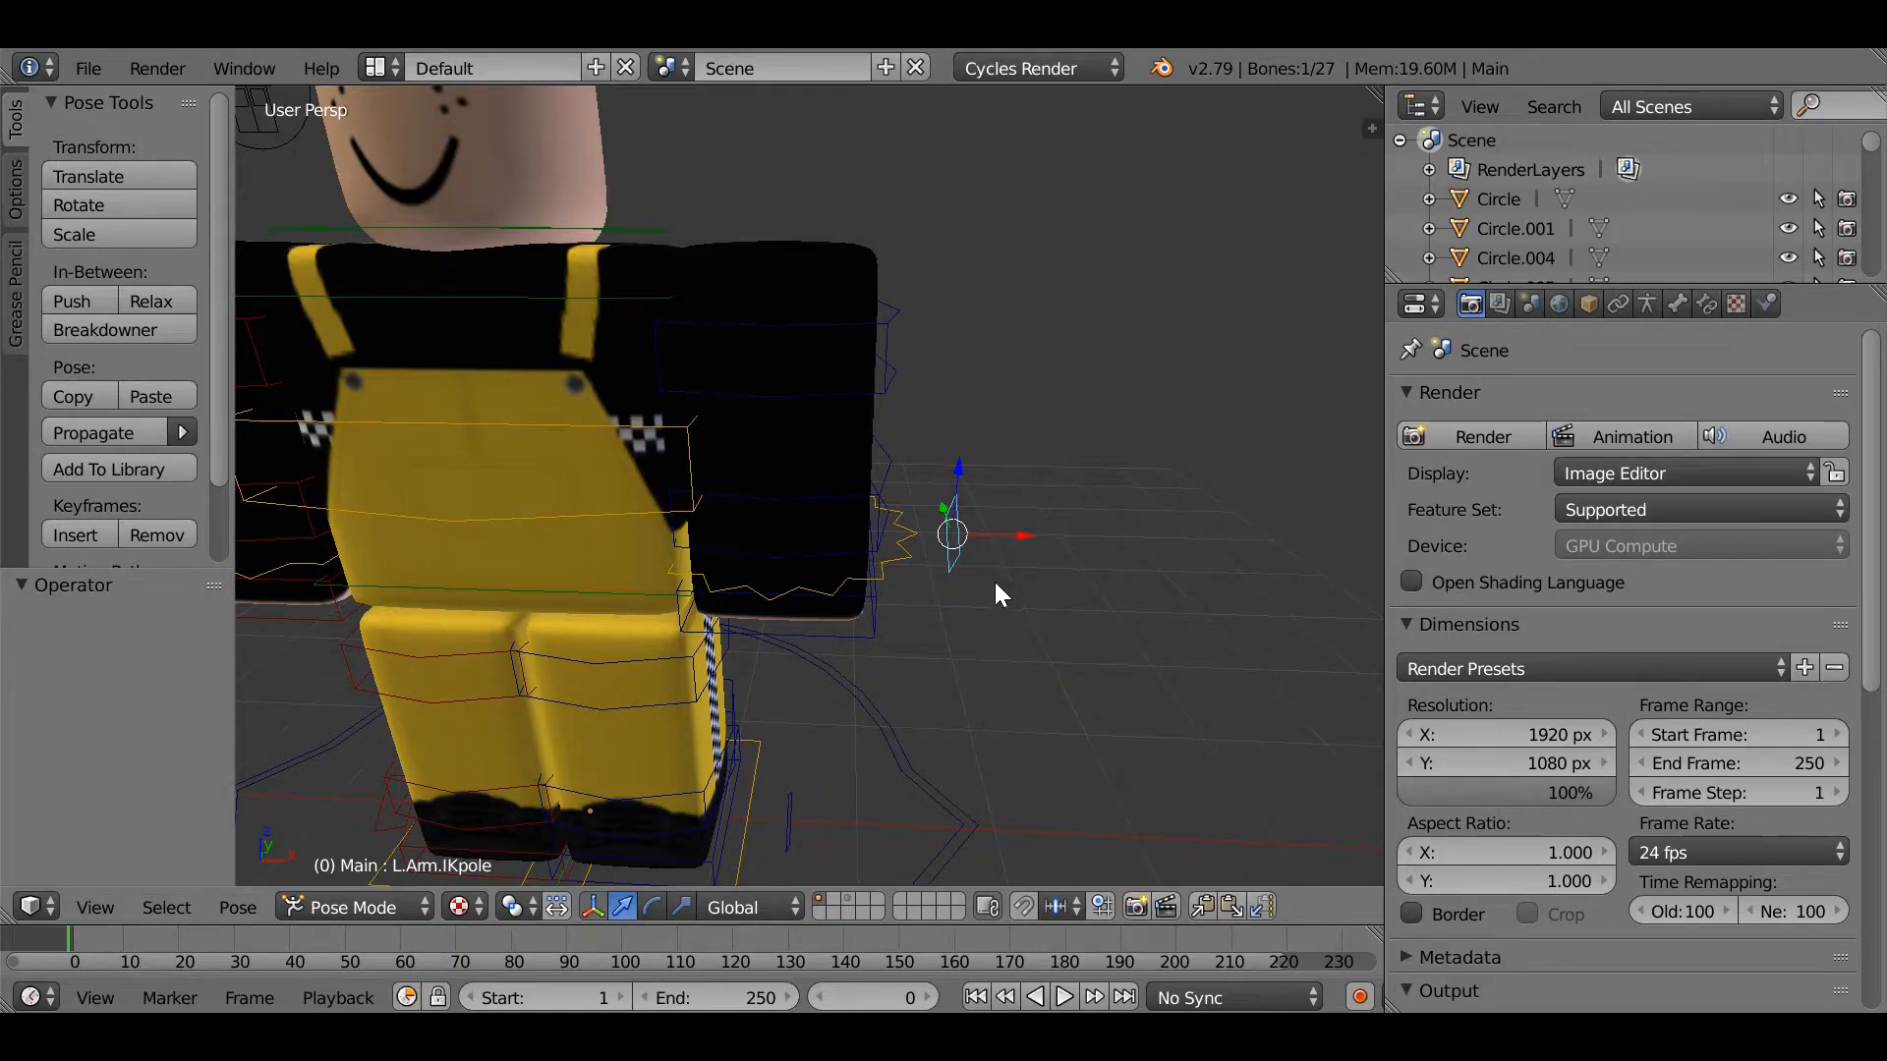
{"action": "key", "text": "shift+f"}
{"action": "key", "text": "s"}
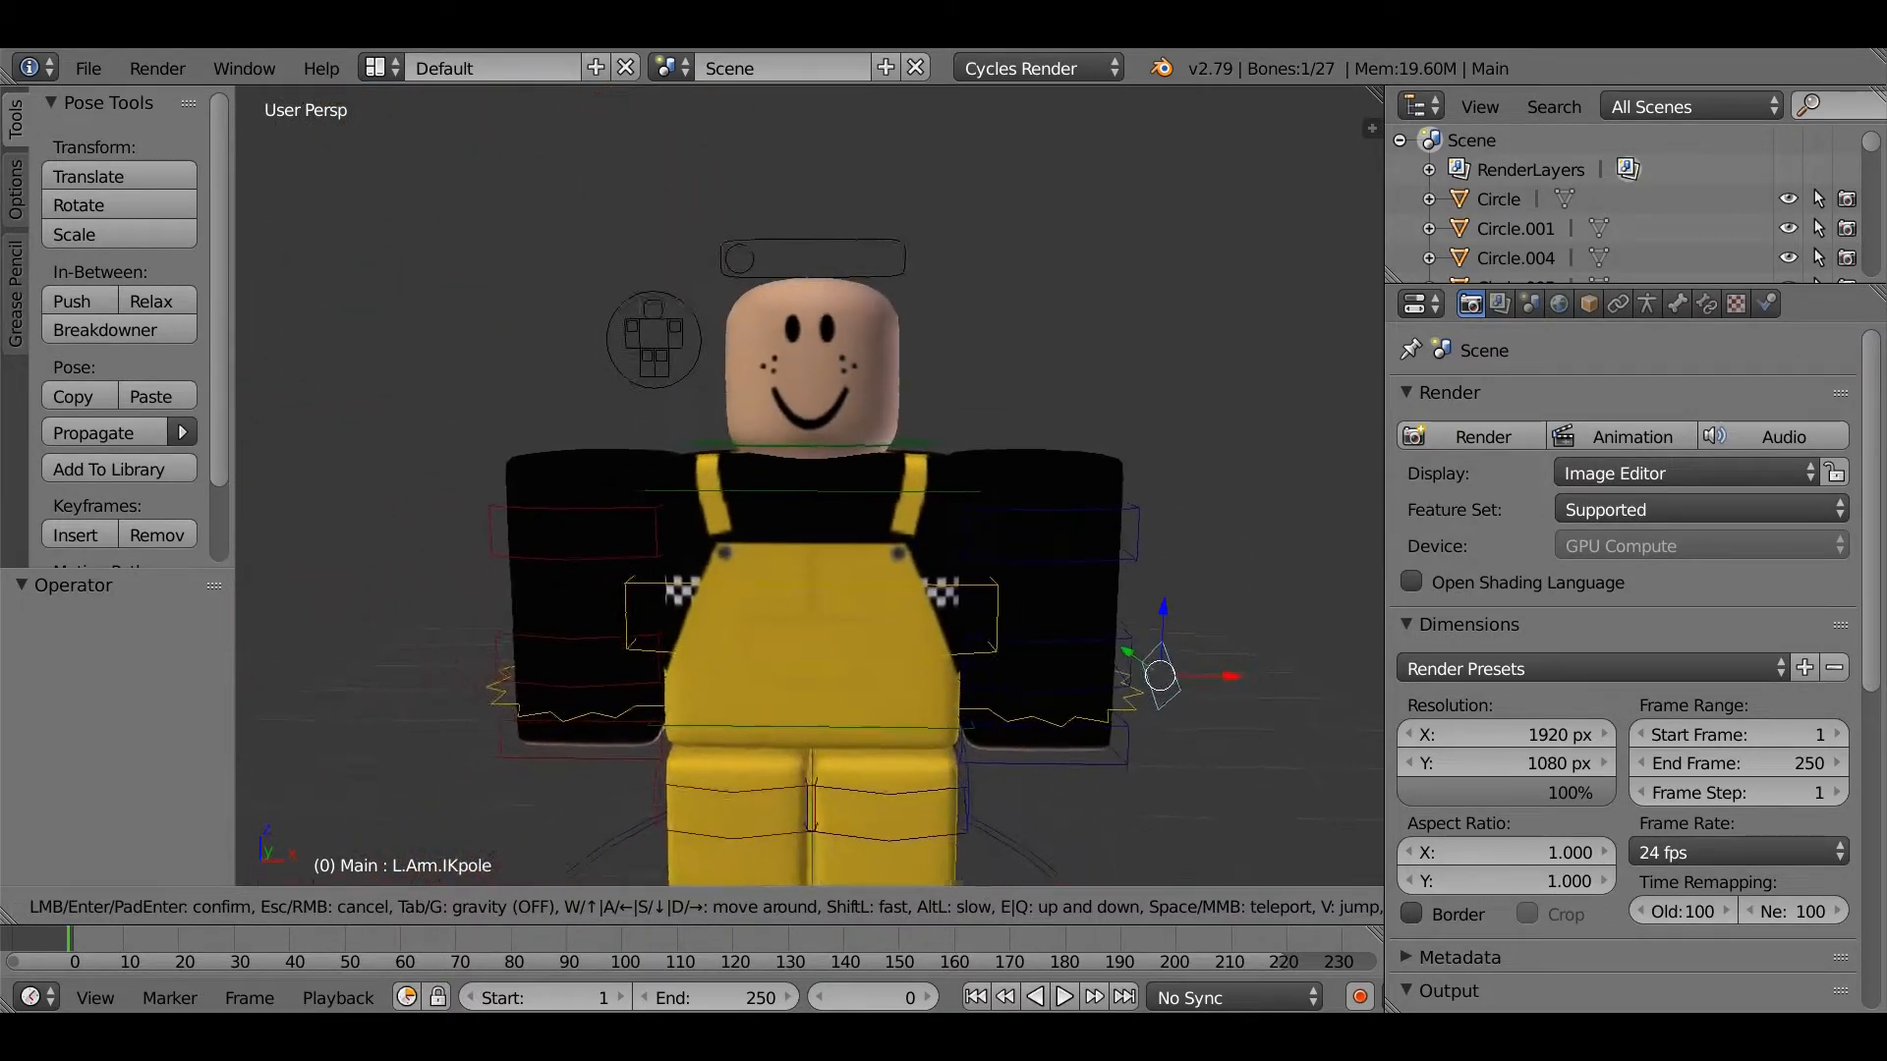
{"action": "key", "text": "s"}
{"action": "key", "text": "w"}
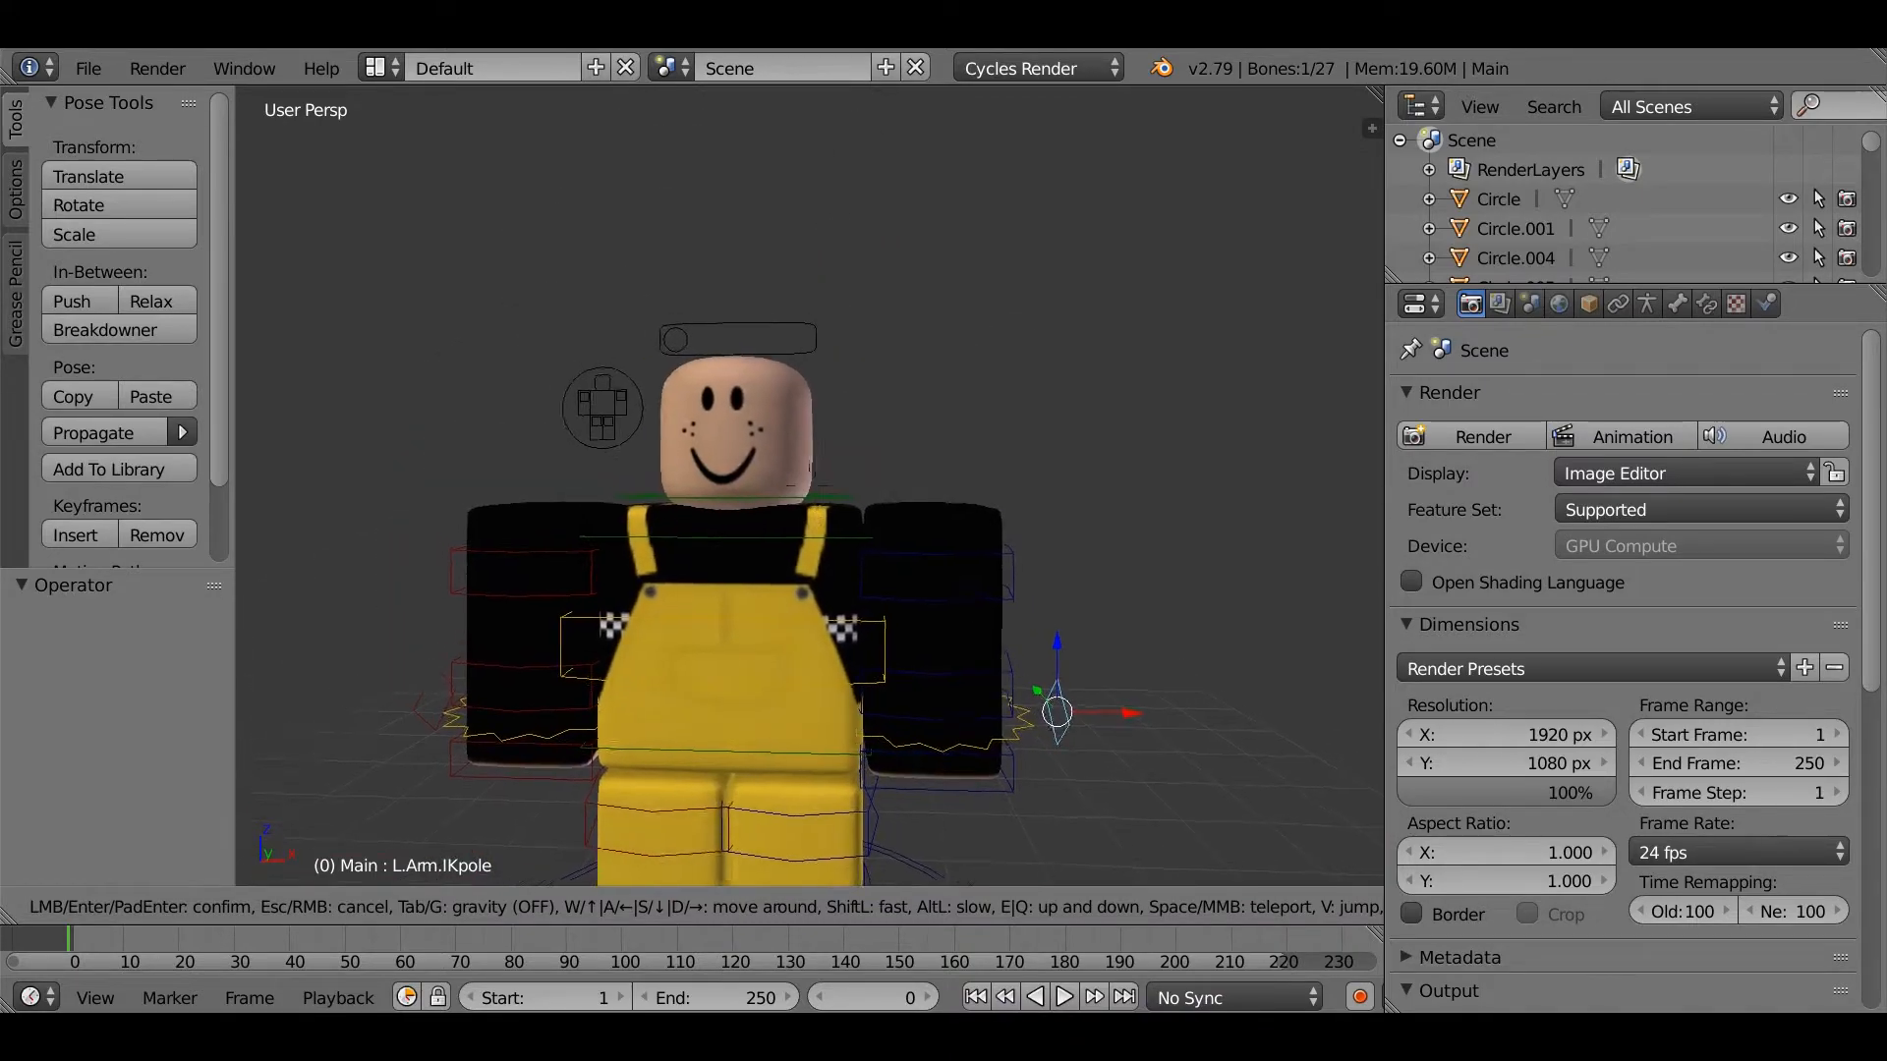
{"action": "key", "text": "w"}
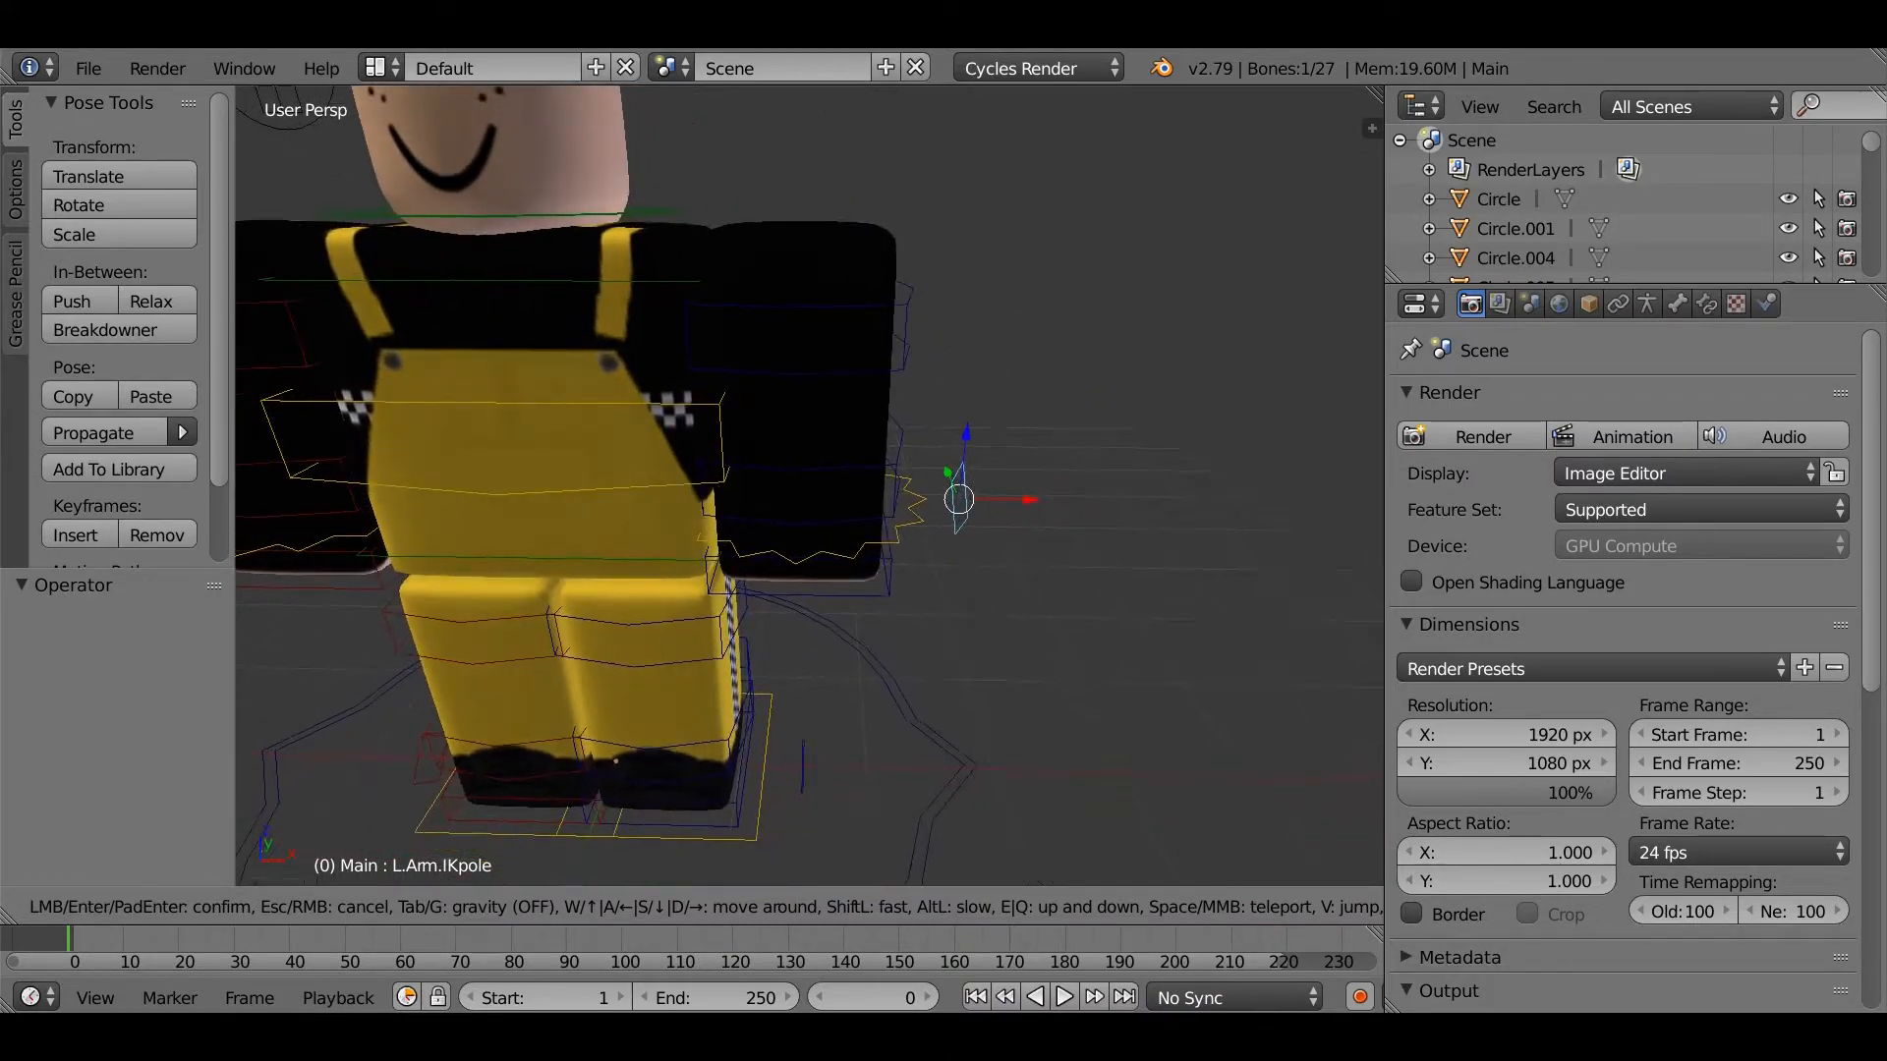
{"action": "key", "text": "w"}
{"action": "left_click", "coordinate": [735, 605]}
Step: Rotate the left lower-arm bones together with the left arm's IK pole about the global X axis
{"action": "right_click", "coordinate": [779, 565]}
{"action": "right_click", "coordinate": [820, 528], "text": "shift"}
{"action": "right_click", "coordinate": [830, 471], "text": "shift"}
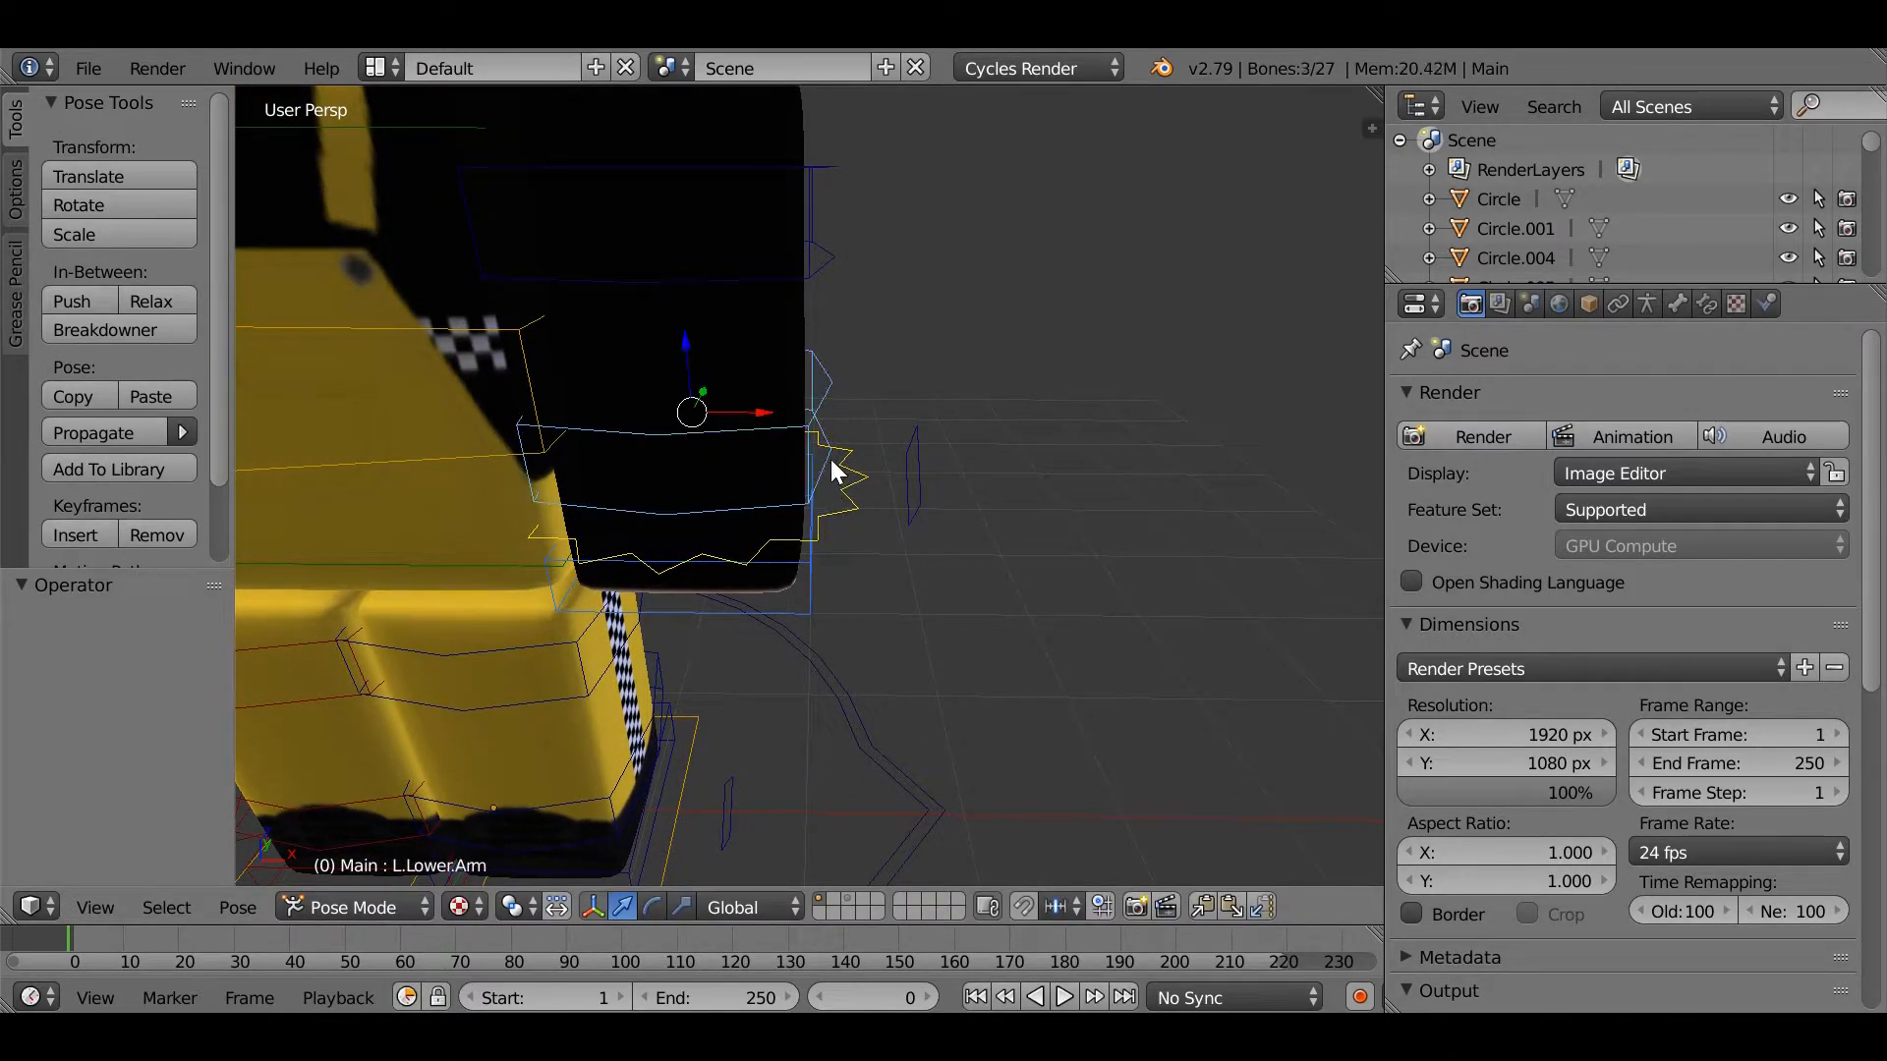
{"action": "right_click", "coordinate": [917, 480], "text": "shift"}
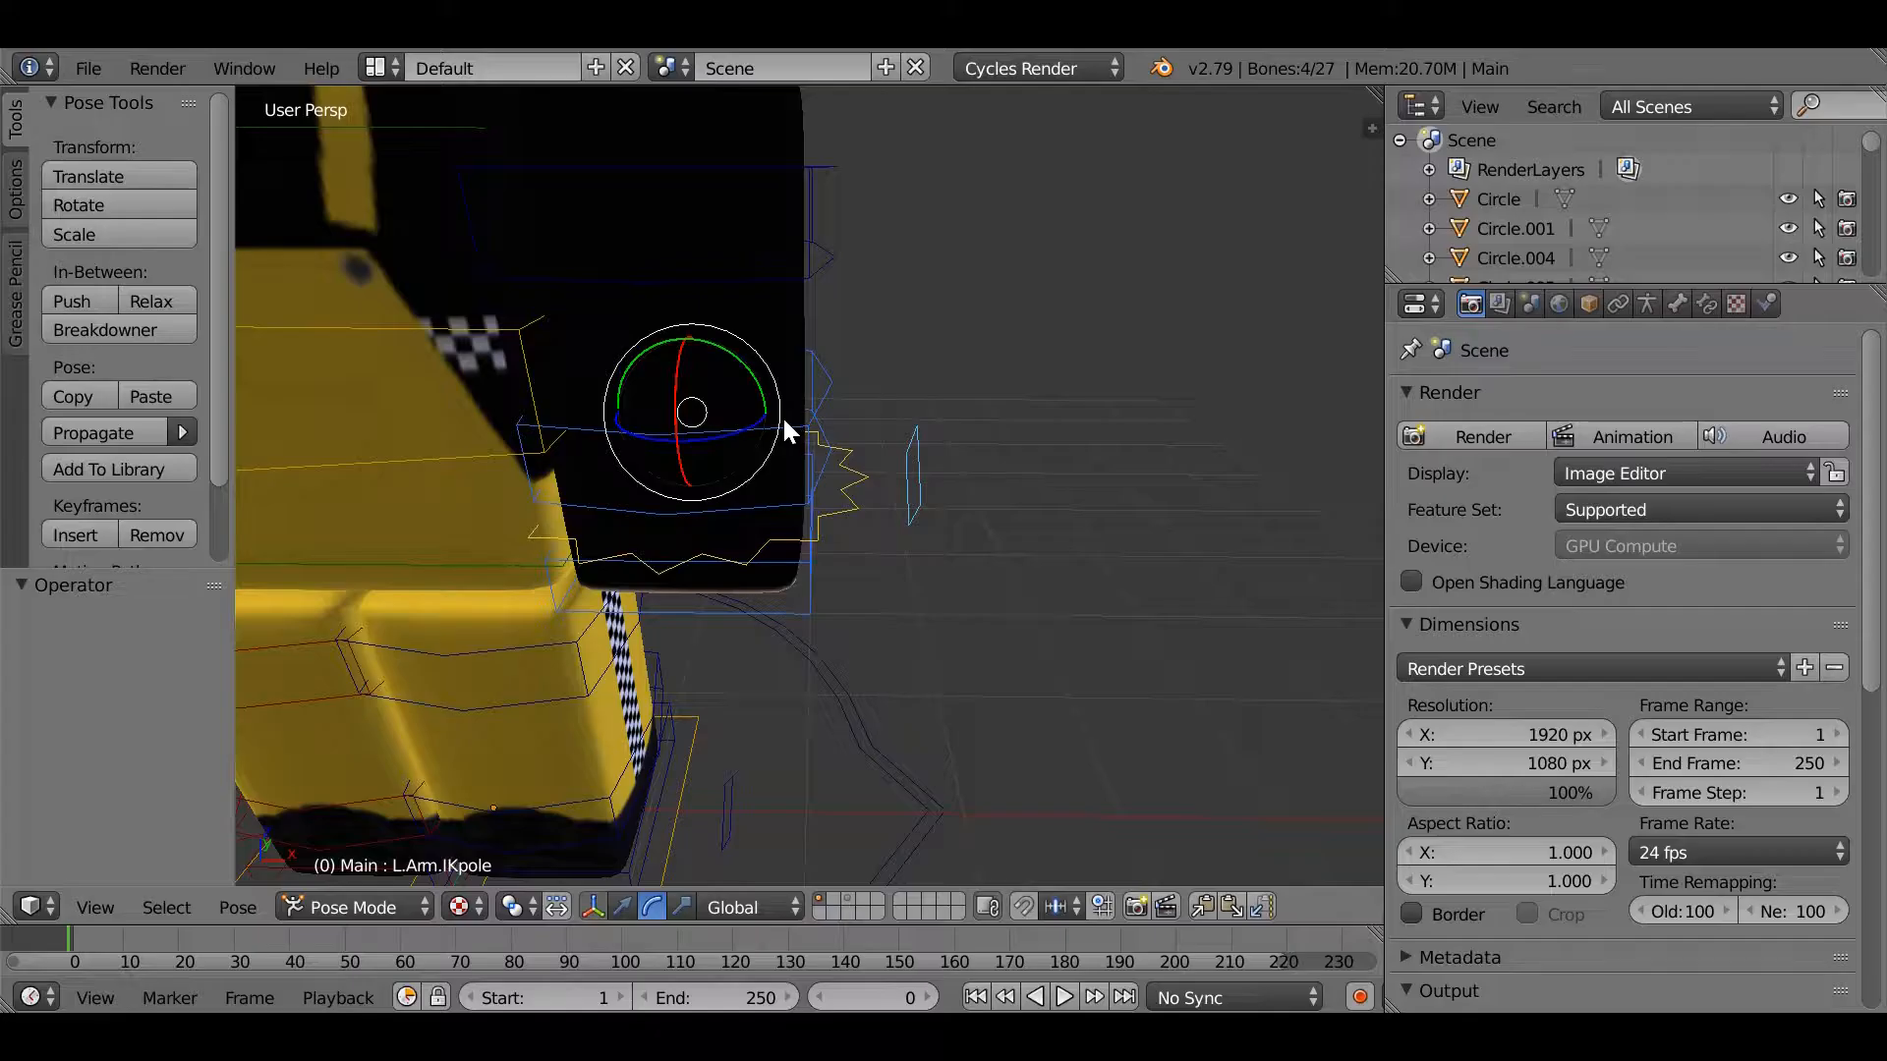
{"action": "key", "text": "r"}
{"action": "key", "text": "x"}
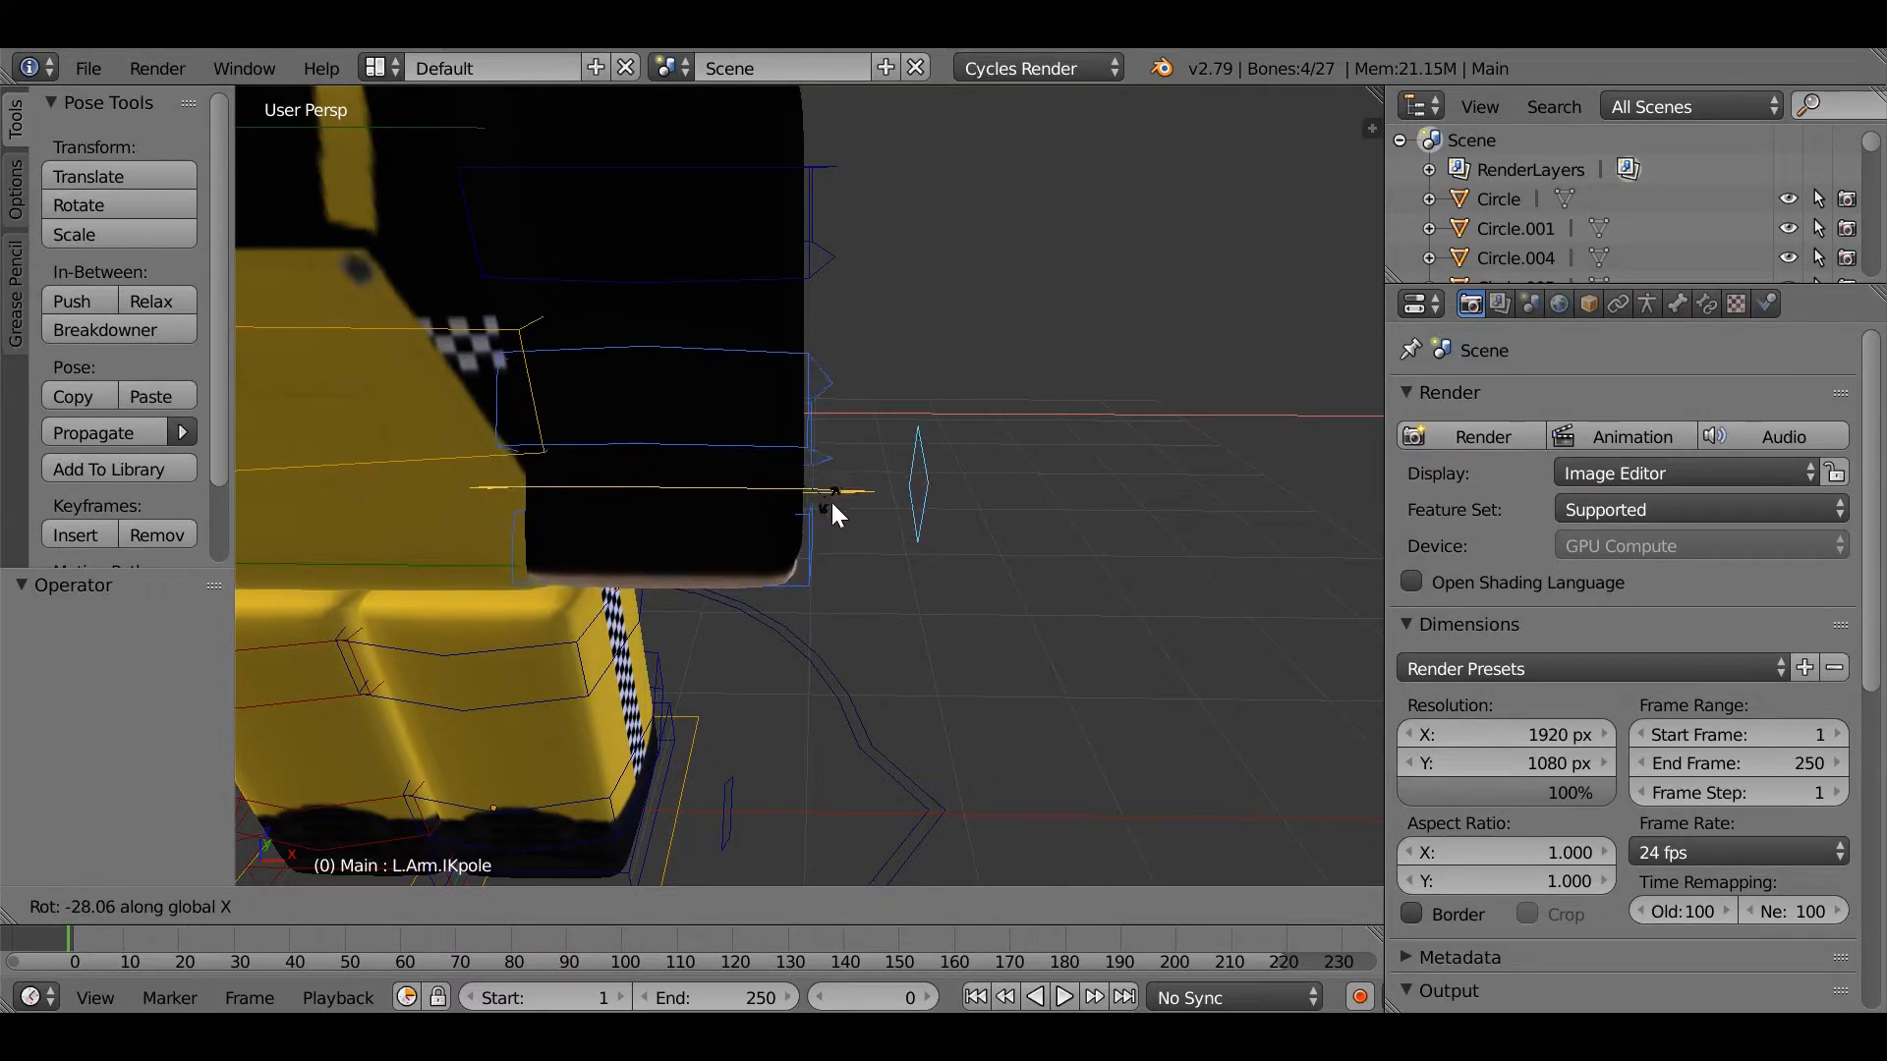
{"action": "left_click", "coordinate": [846, 554]}
Step: Add the left upper arm to the selection and rotate the arm 80.7° about Z, plus a rotation about Y to raise it
{"action": "scroll", "coordinate": [864, 462], "scroll_direction": "down", "scroll_amount": 3}
{"action": "right_click", "coordinate": [890, 403], "text": "shift"}
{"action": "key", "text": "r"}
{"action": "key", "text": "z"}
{"action": "left_click", "coordinate": [845, 558]}
{"action": "key", "text": "r"}
{"action": "key", "text": "y"}
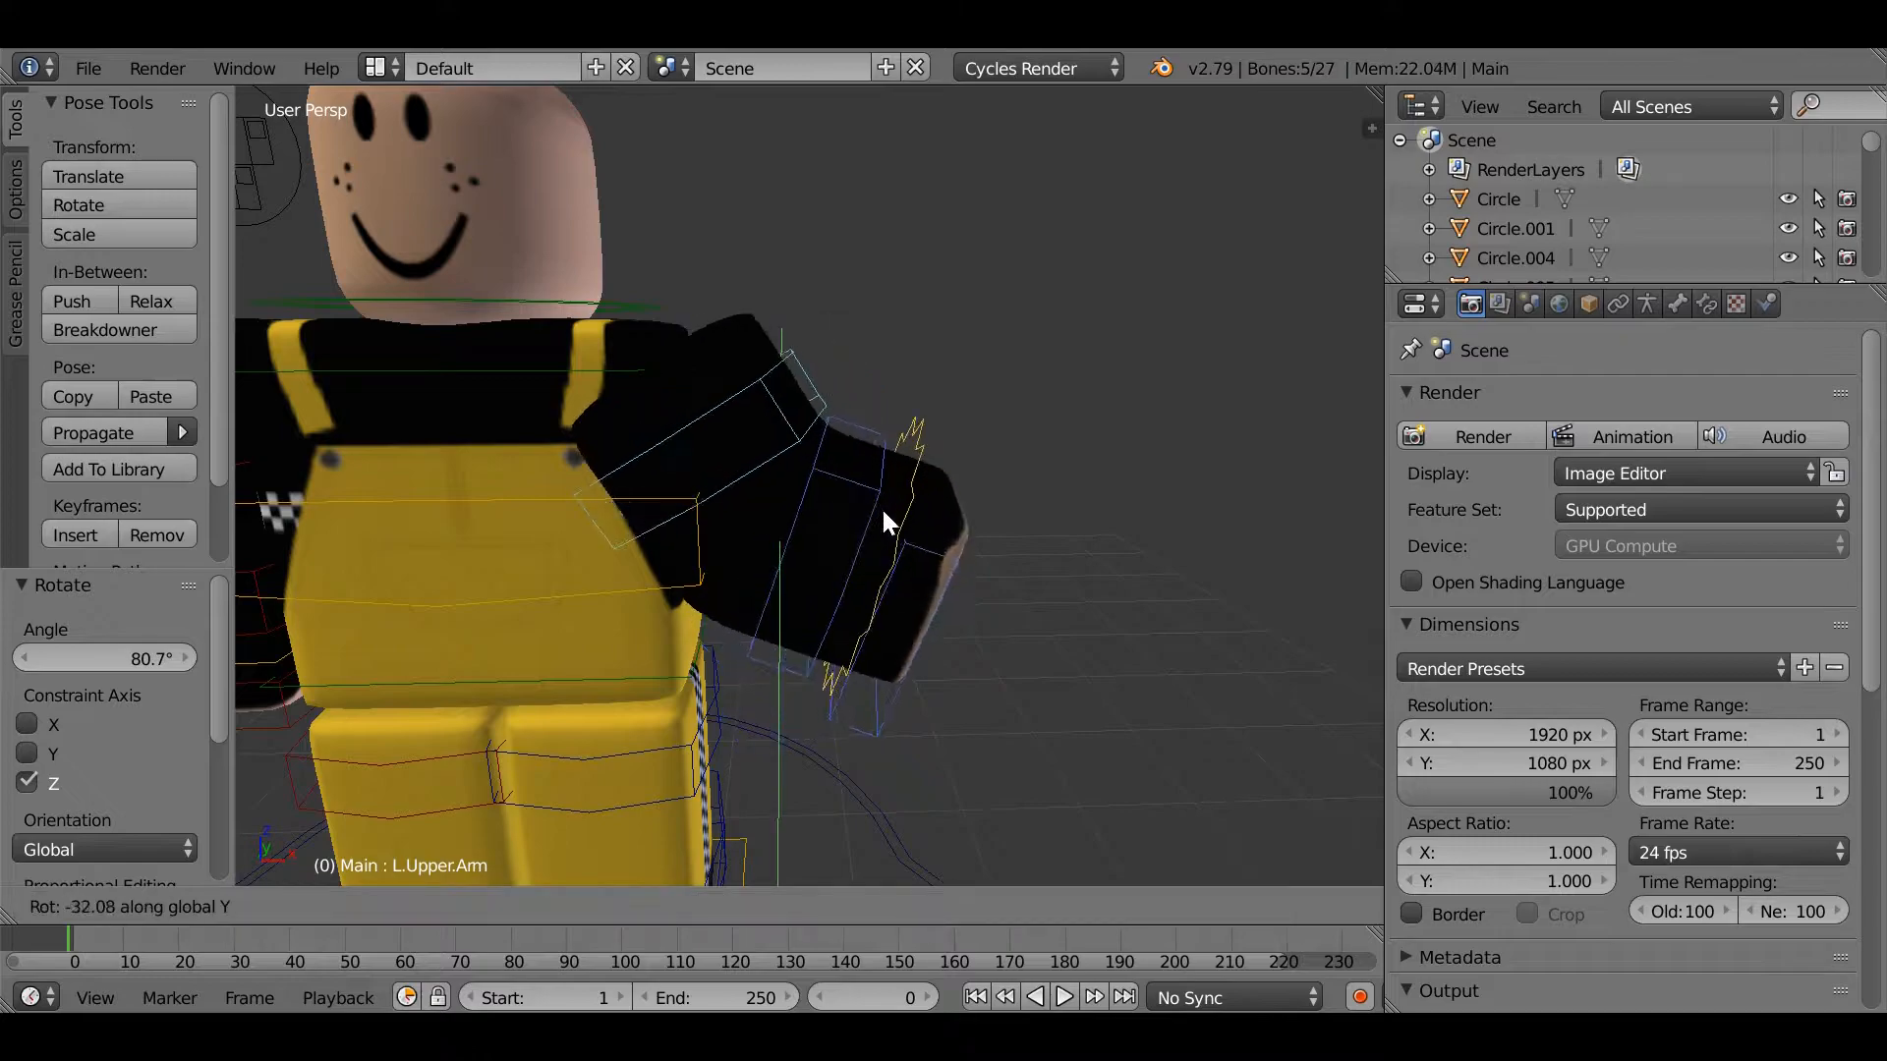
{"action": "left_click", "coordinate": [798, 356]}
Step: Move the raised left arm toward the shoulder freely, plus 0.296 along X and 0.103 along Z
{"action": "key", "text": "g"}
{"action": "left_click", "coordinate": [763, 314]}
{"action": "middle_click_drag", "start_coordinate": [762, 314], "coordinate": [806, 481]}
{"action": "key", "text": "g"}
{"action": "key", "text": "x"}
{"action": "left_click", "coordinate": [889, 393]}
{"action": "key", "text": "g"}
{"action": "key", "text": "x"}
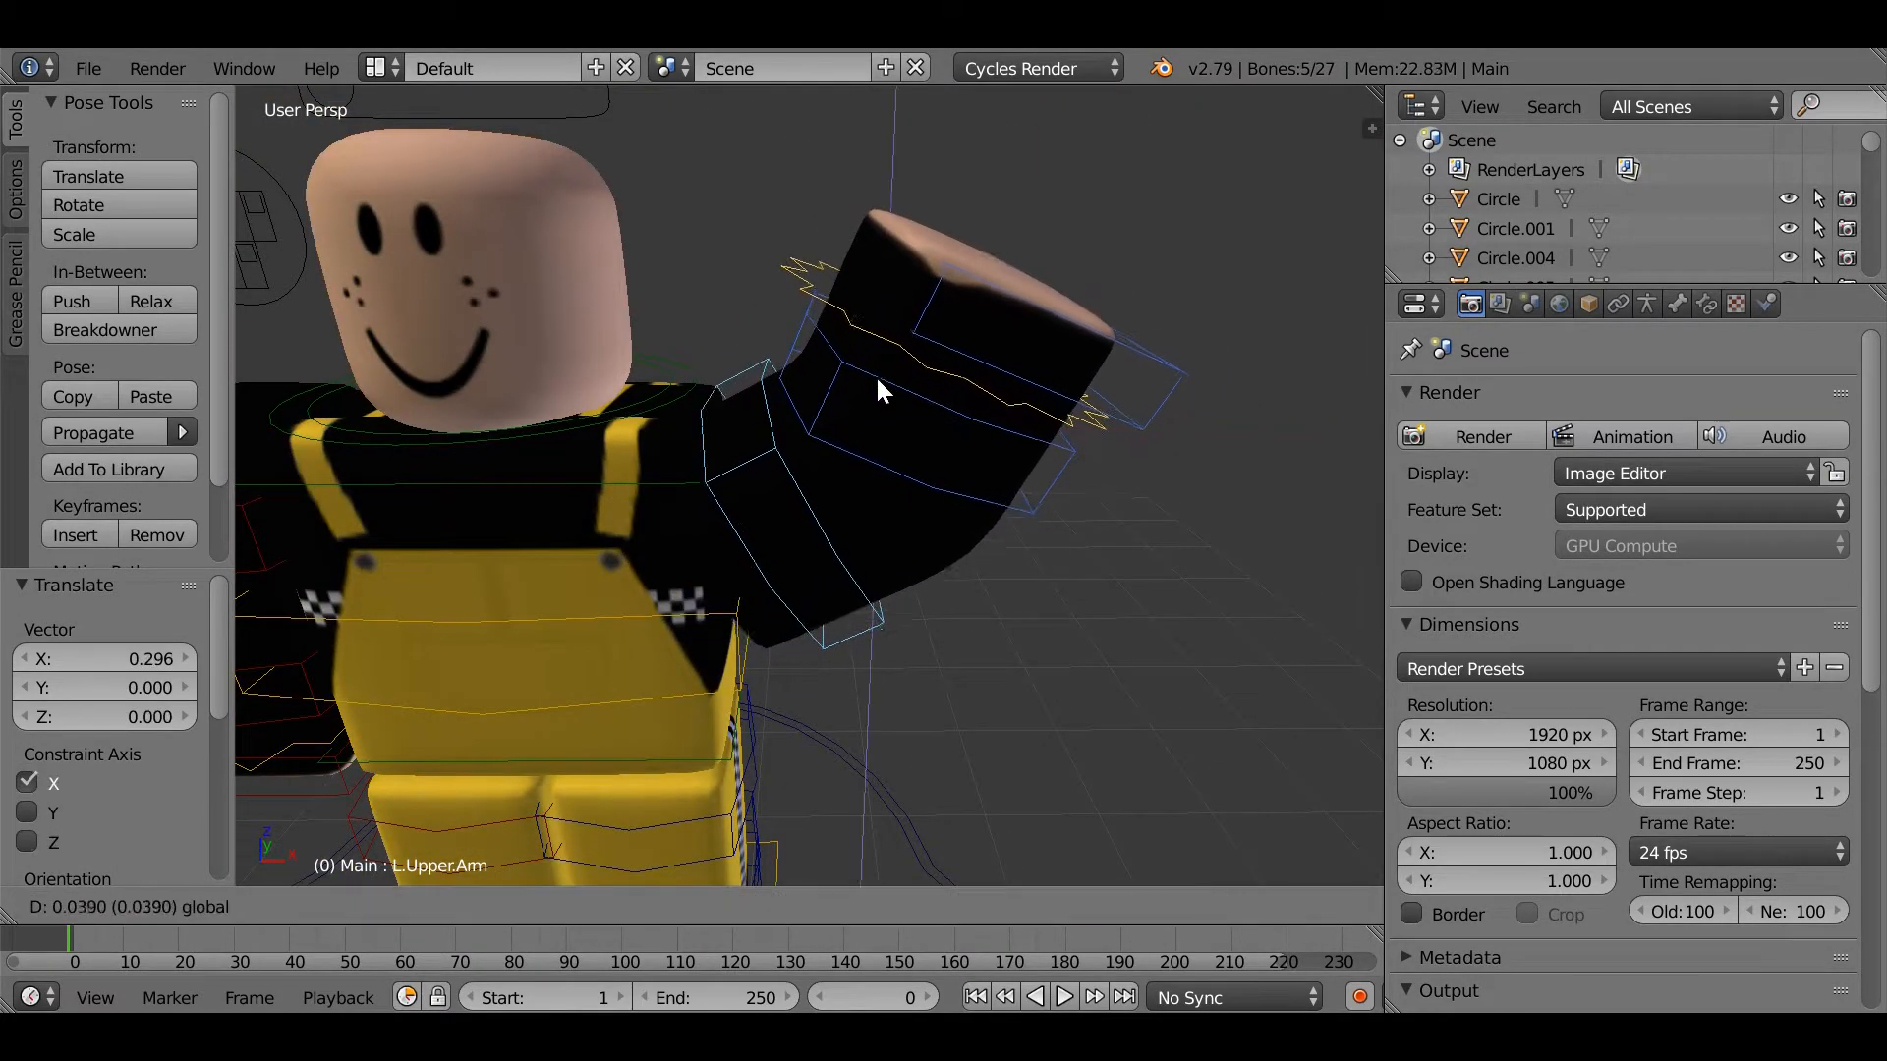
{"action": "key", "text": "z"}
{"action": "left_click", "coordinate": [877, 391]}
Step: Fit the raised left arm to the shoulder by moving it 0.177 along Y and -0.051 along X
{"action": "middle_click_drag", "start_coordinate": [878, 391], "coordinate": [551, 412]}
{"action": "key", "text": "g"}
{"action": "key", "text": "z"}
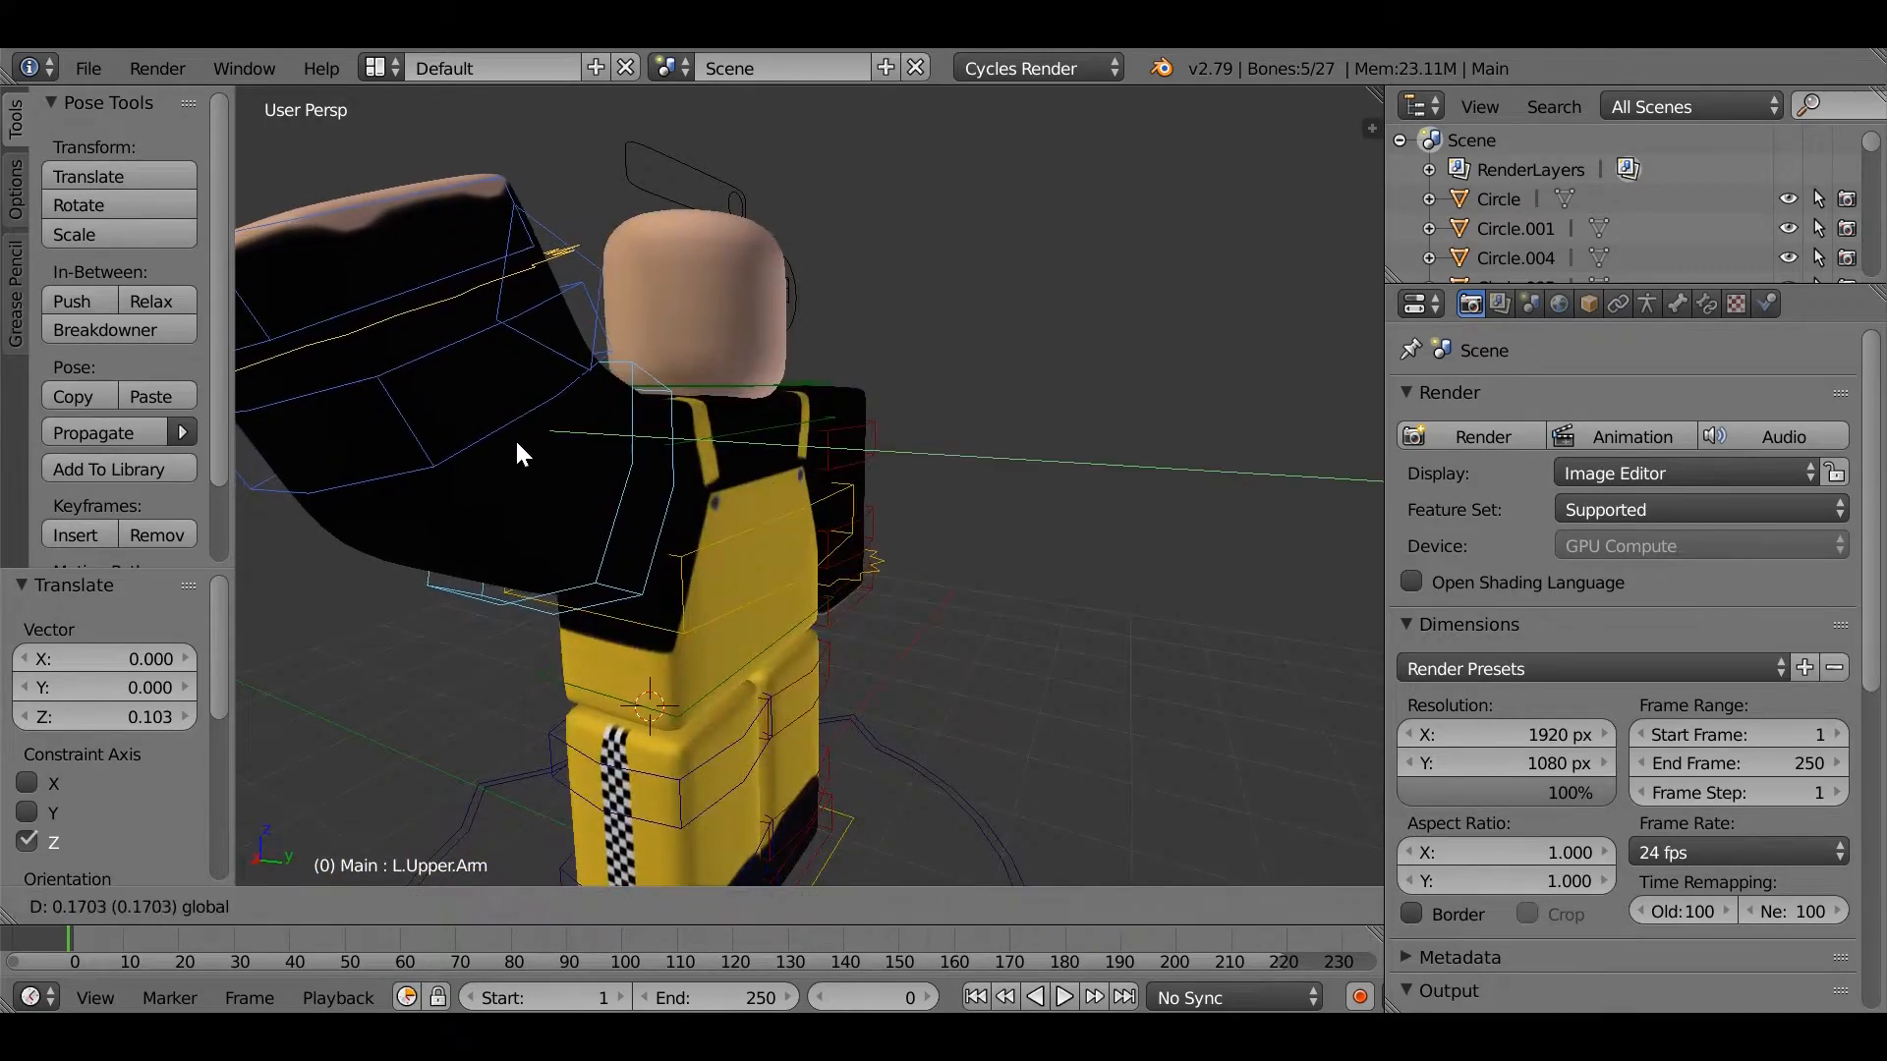
{"action": "key", "text": "y"}
{"action": "left_click", "coordinate": [515, 438]}
{"action": "key", "text": "shift+f"}
{"action": "key", "text": "w"}
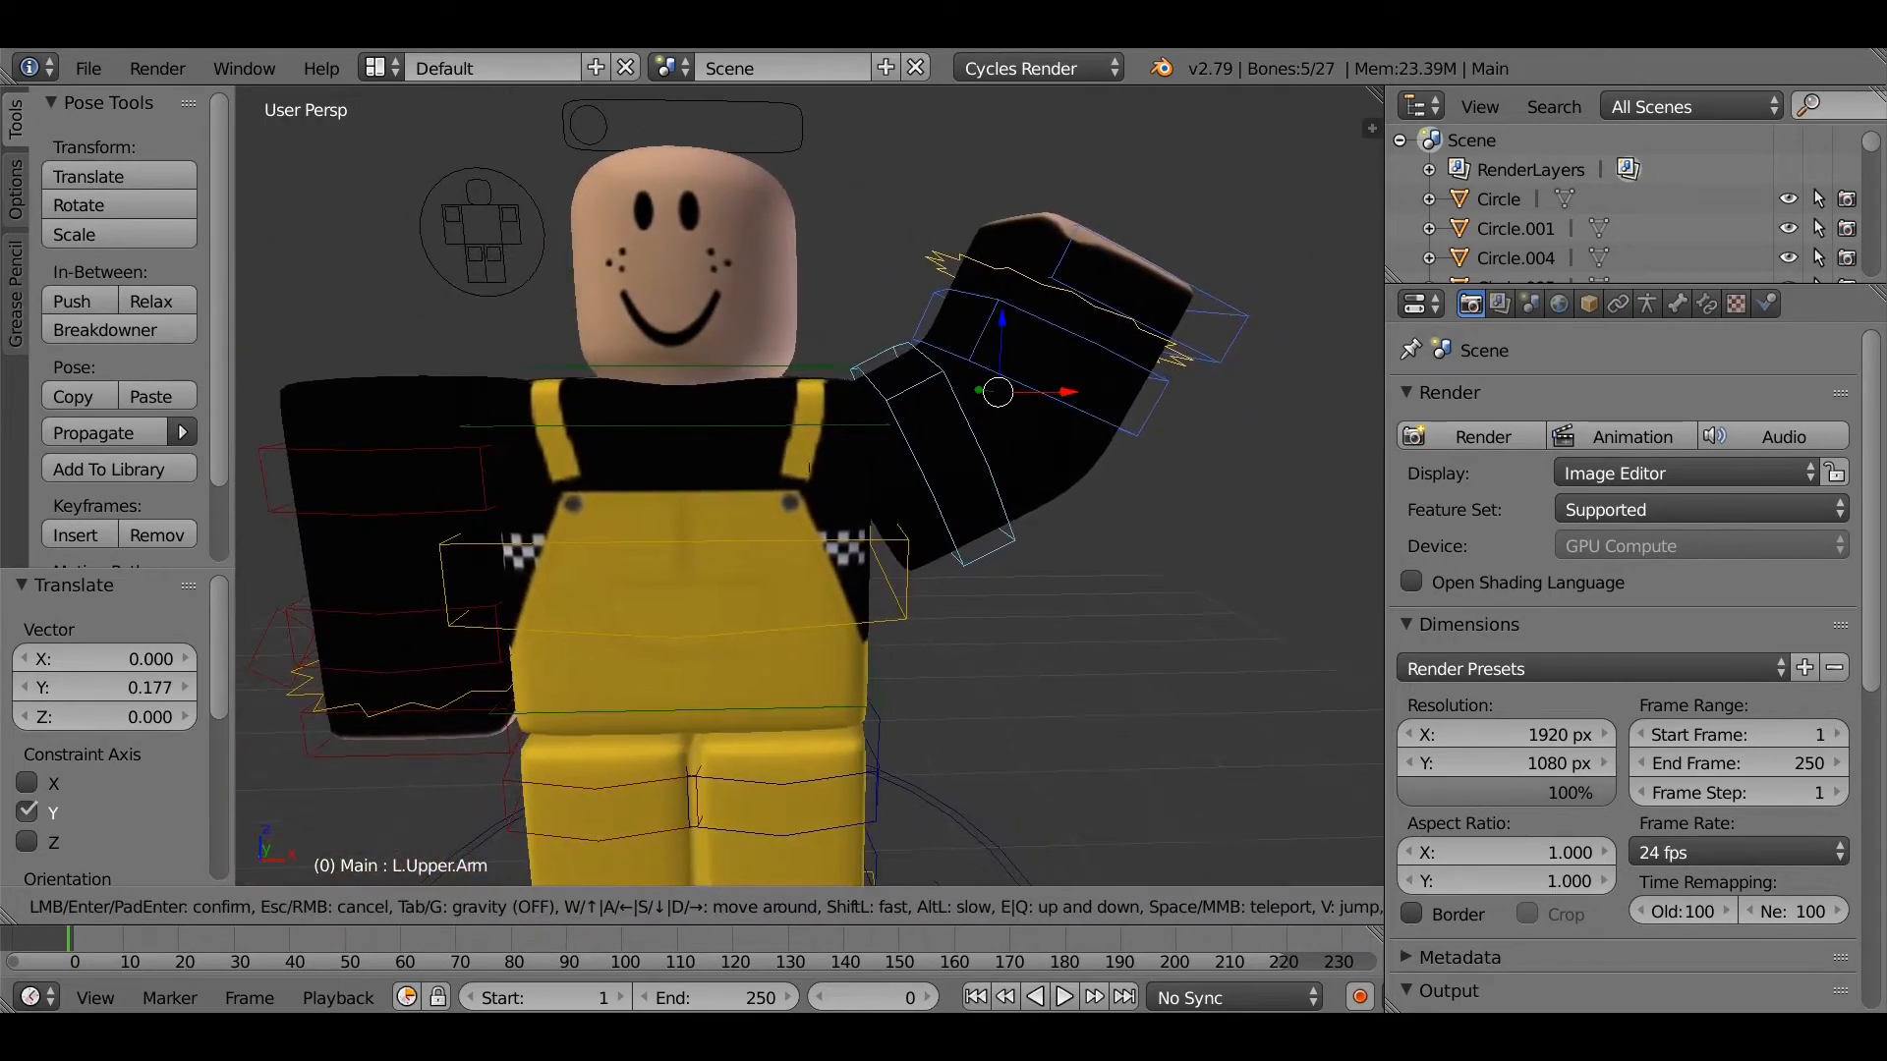
{"action": "left_click", "coordinate": [904, 444]}
{"action": "key", "text": "g"}
{"action": "key", "text": "x"}
{"action": "left_click", "coordinate": [1011, 370]}
Step: Rotate the right lower-arm bones and their controls -21.6° about X, and rotate the arm slightly with the upper arm included
{"action": "key", "text": "shift+f"}
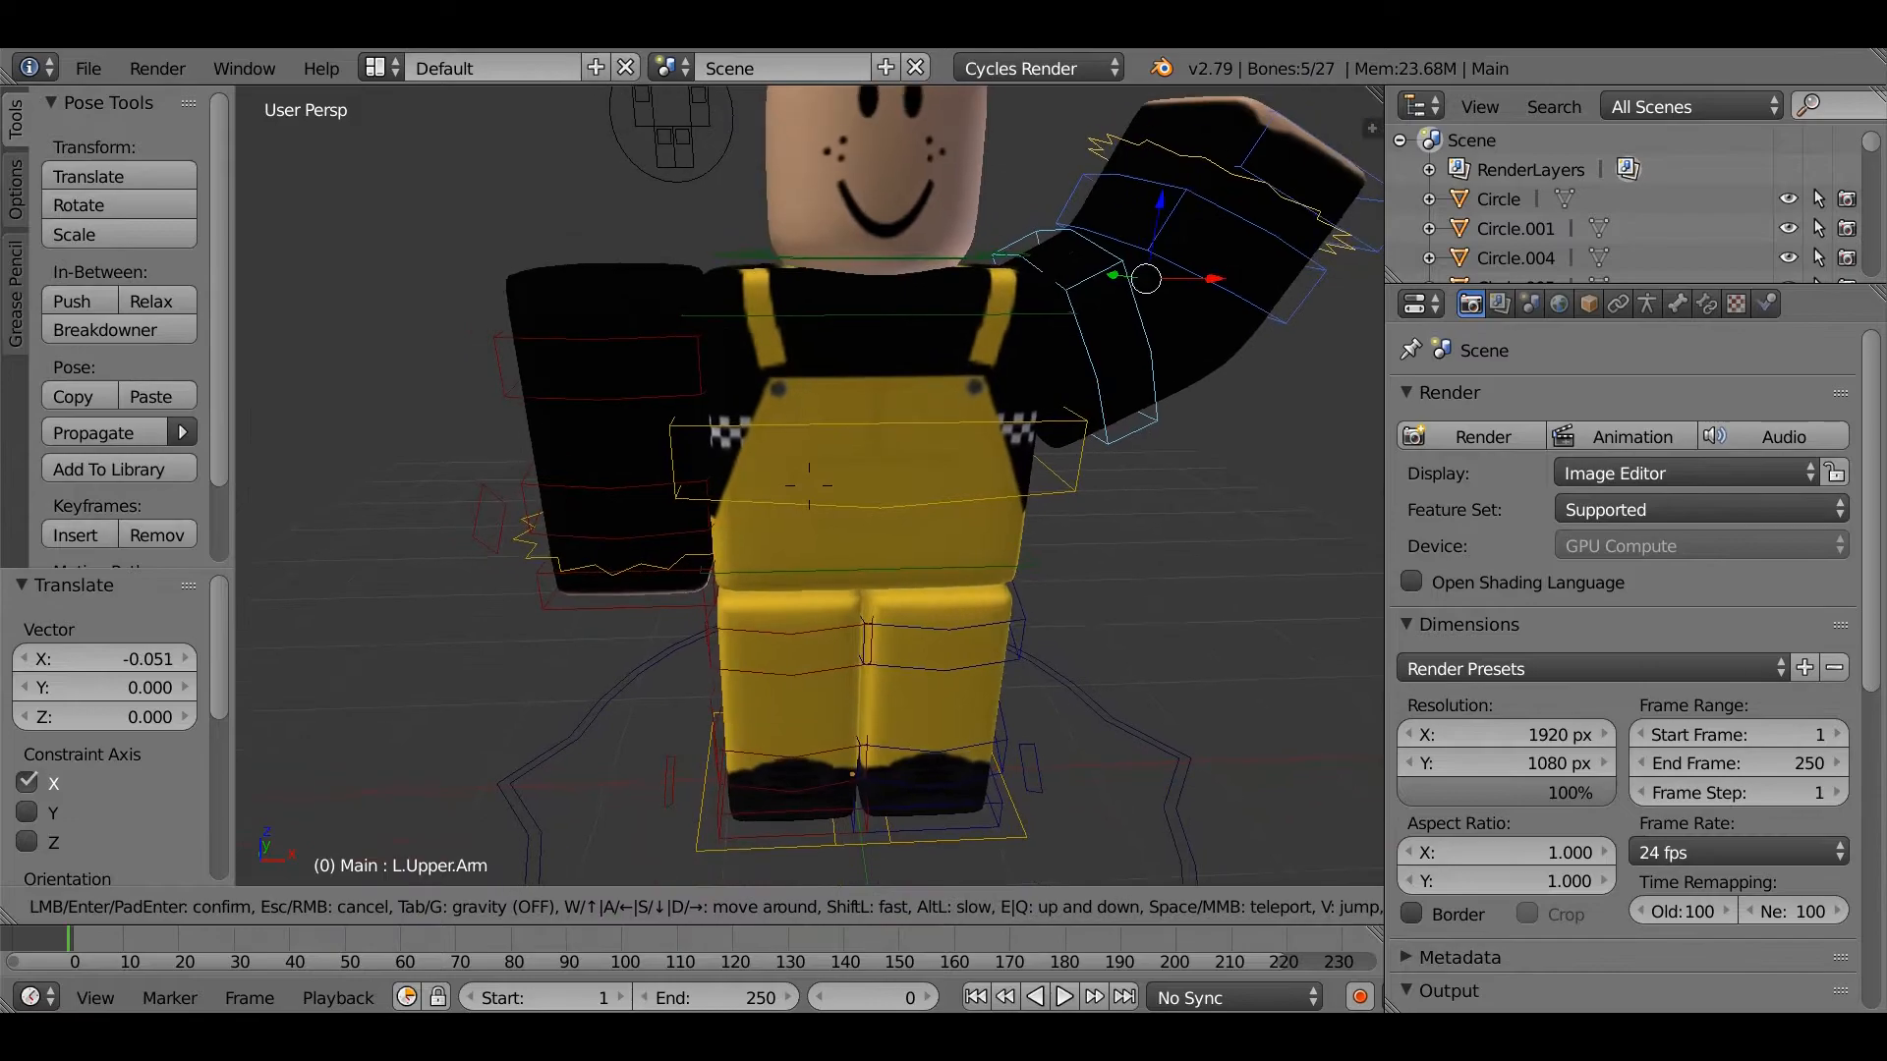
{"action": "left_click", "coordinate": [495, 515]}
{"action": "right_click", "coordinate": [531, 536]}
{"action": "right_click", "coordinate": [590, 521]}
{"action": "right_click", "coordinate": [611, 507]}
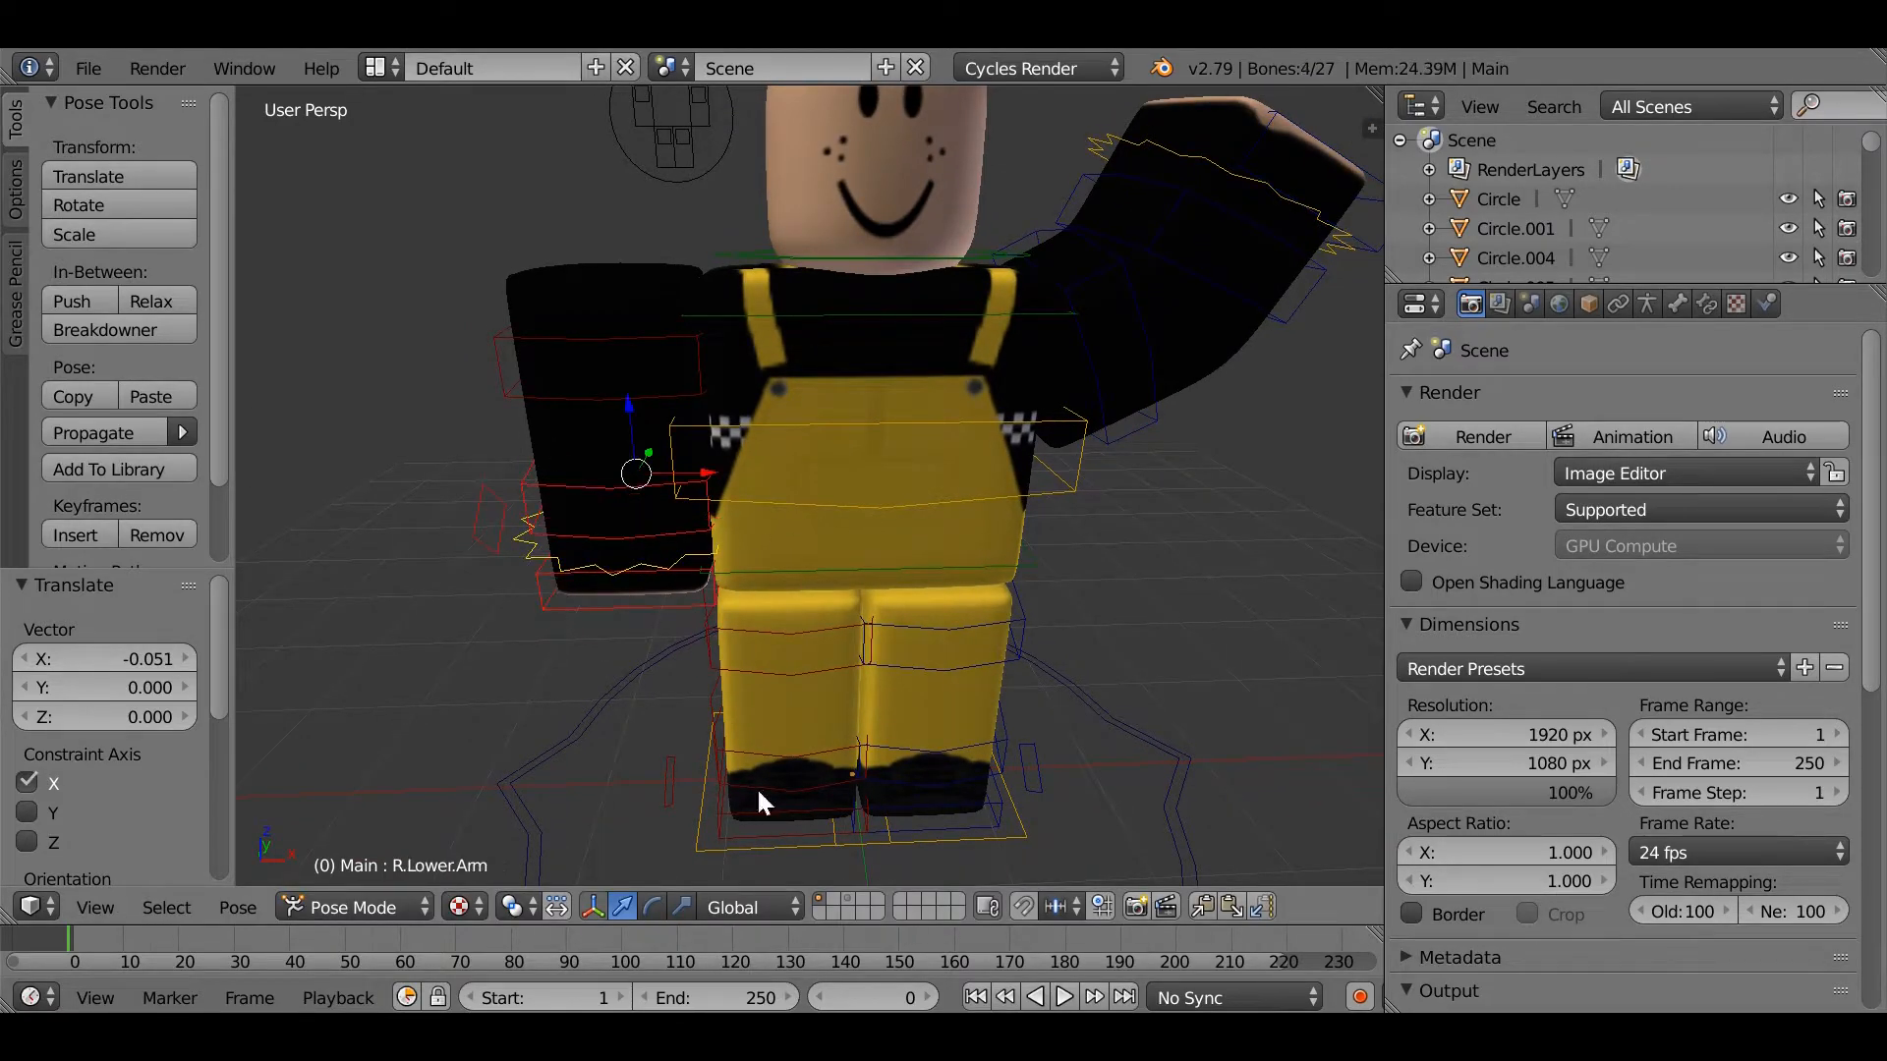
{"action": "left_click", "coordinate": [645, 908]}
{"action": "left_click_drag", "start_coordinate": [729, 488], "coordinate": [705, 372]}
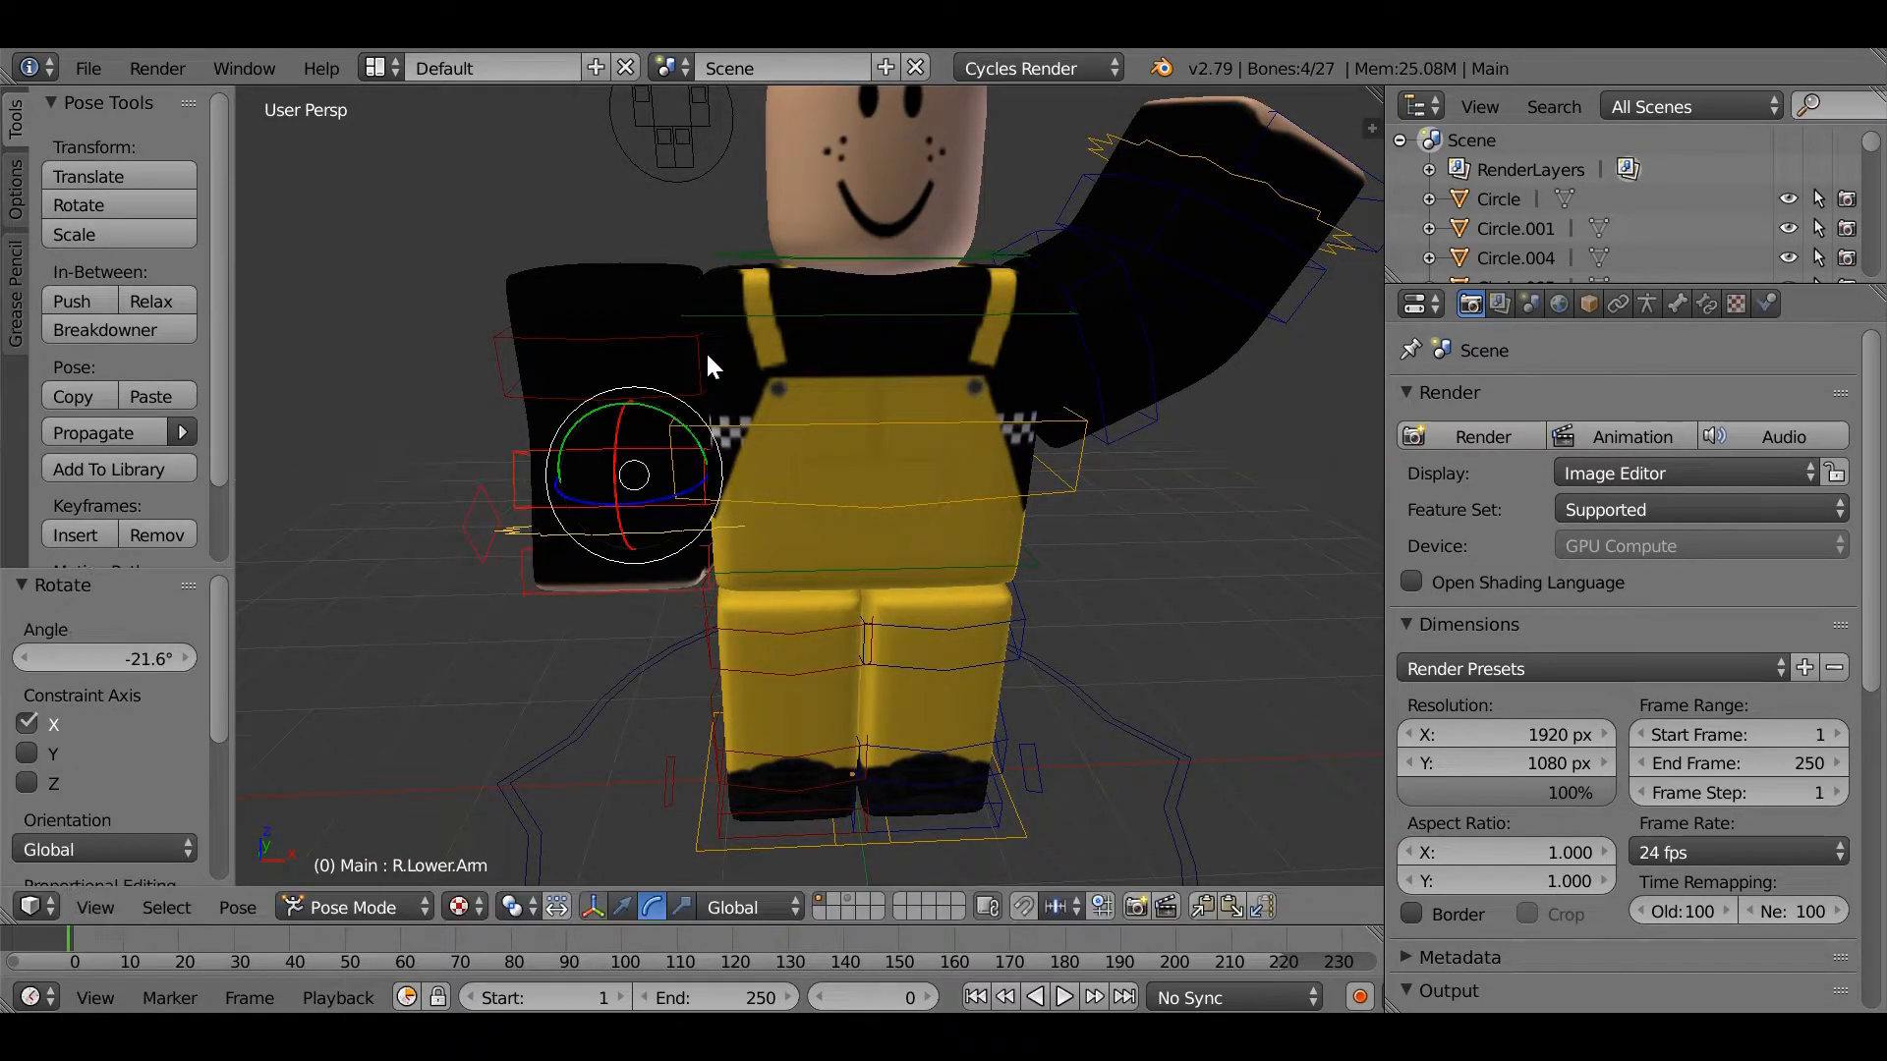
{"action": "right_click", "coordinate": [688, 333], "text": "shift"}
{"action": "left_click_drag", "start_coordinate": [720, 445], "coordinate": [711, 458]}
Step: Select the right leg's bones, including the upper leg, and raise them slightly
{"action": "key", "text": "shift+f"}
{"action": "left_click", "coordinate": [810, 486]}
{"action": "right_click", "coordinate": [564, 670]}
{"action": "right_click", "coordinate": [735, 660]}
{"action": "right_click", "coordinate": [741, 510]}
{"action": "left_click", "coordinate": [622, 907]}
{"action": "left_click_drag", "start_coordinate": [680, 507], "coordinate": [682, 492]}
Step: Select the left leg's bones, including the upper leg, and move them up 0.110 along Z
{"action": "right_click", "coordinate": [884, 693]}
{"action": "right_click", "coordinate": [955, 663]}
{"action": "right_click", "coordinate": [928, 676]}
{"action": "right_click", "coordinate": [928, 676]}
{"action": "right_click", "coordinate": [847, 511]}
{"action": "key", "text": "g"}
{"action": "left_click", "coordinate": [839, 476]}
Step: Import the Honey1111111111.obj character model from the Documents\ROBLOX folder with the default OBJ settings
{"action": "scroll", "coordinate": [841, 578], "scroll_direction": "down", "scroll_amount": 5}
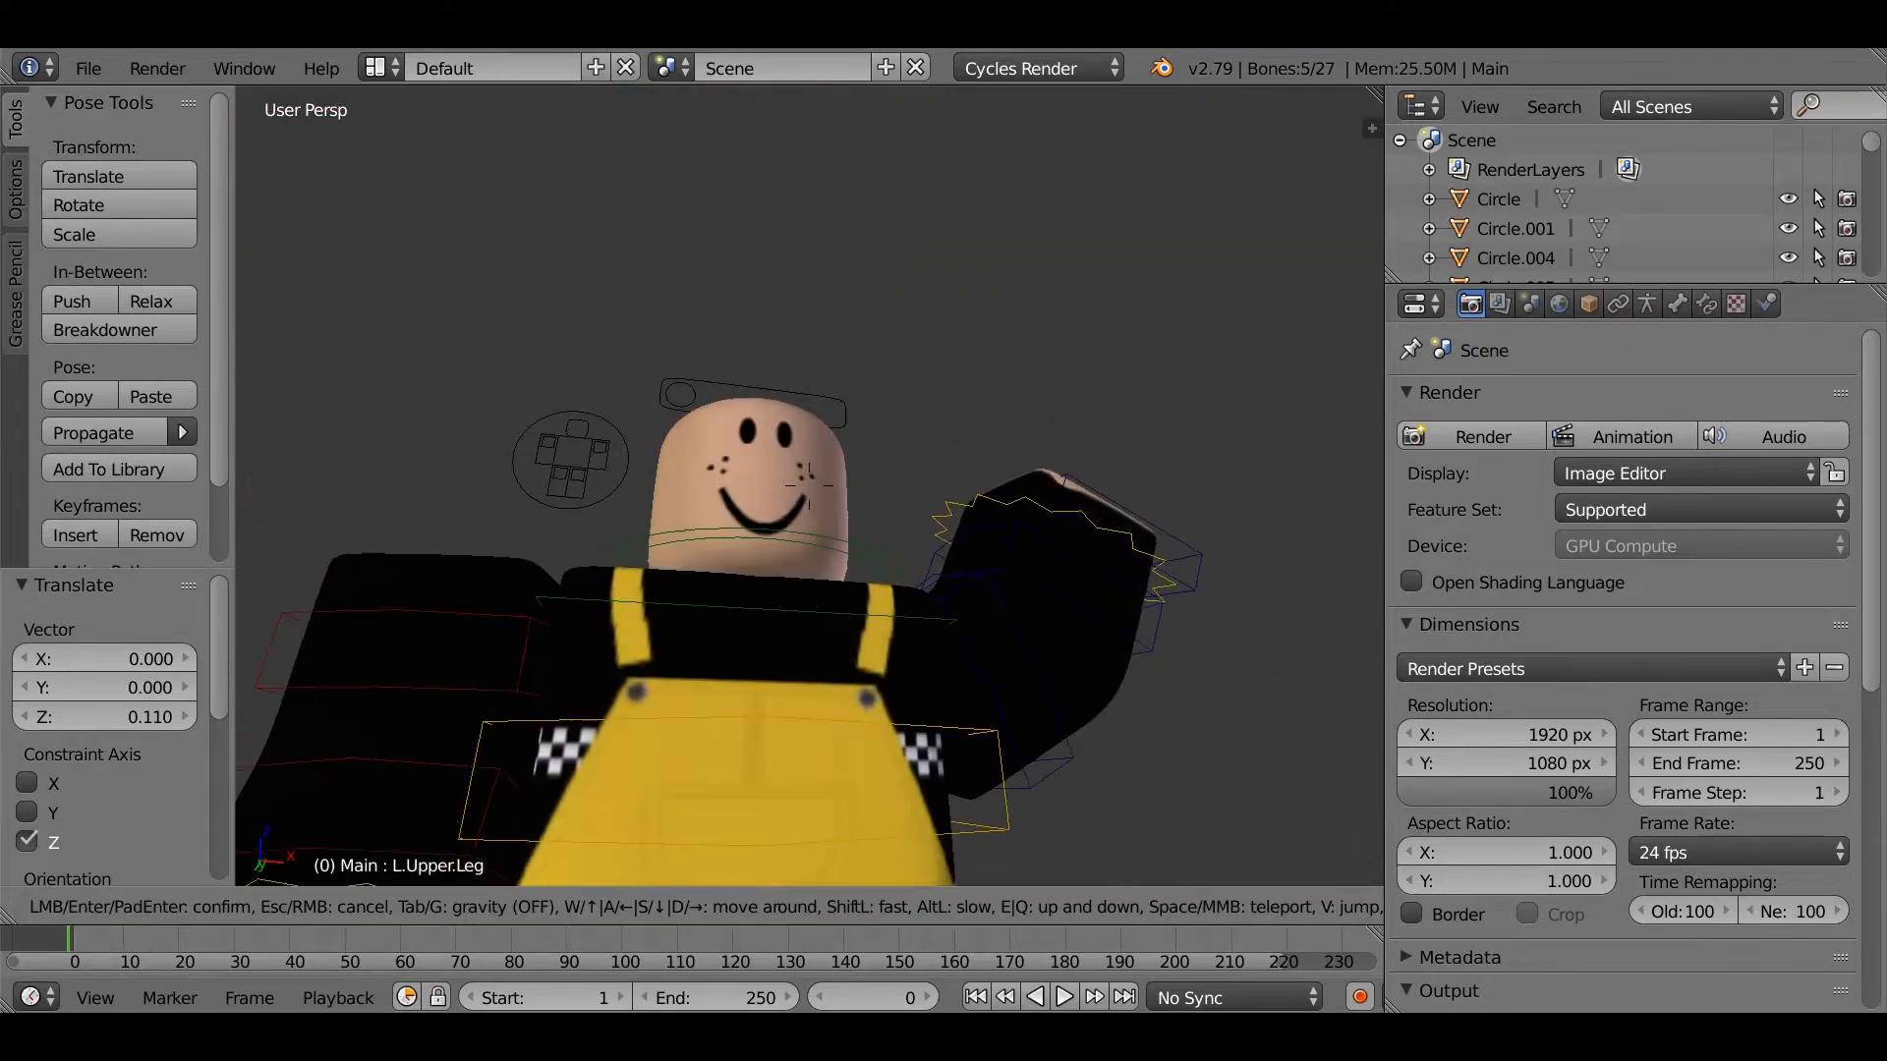
{"action": "left_click", "coordinate": [97, 70]}
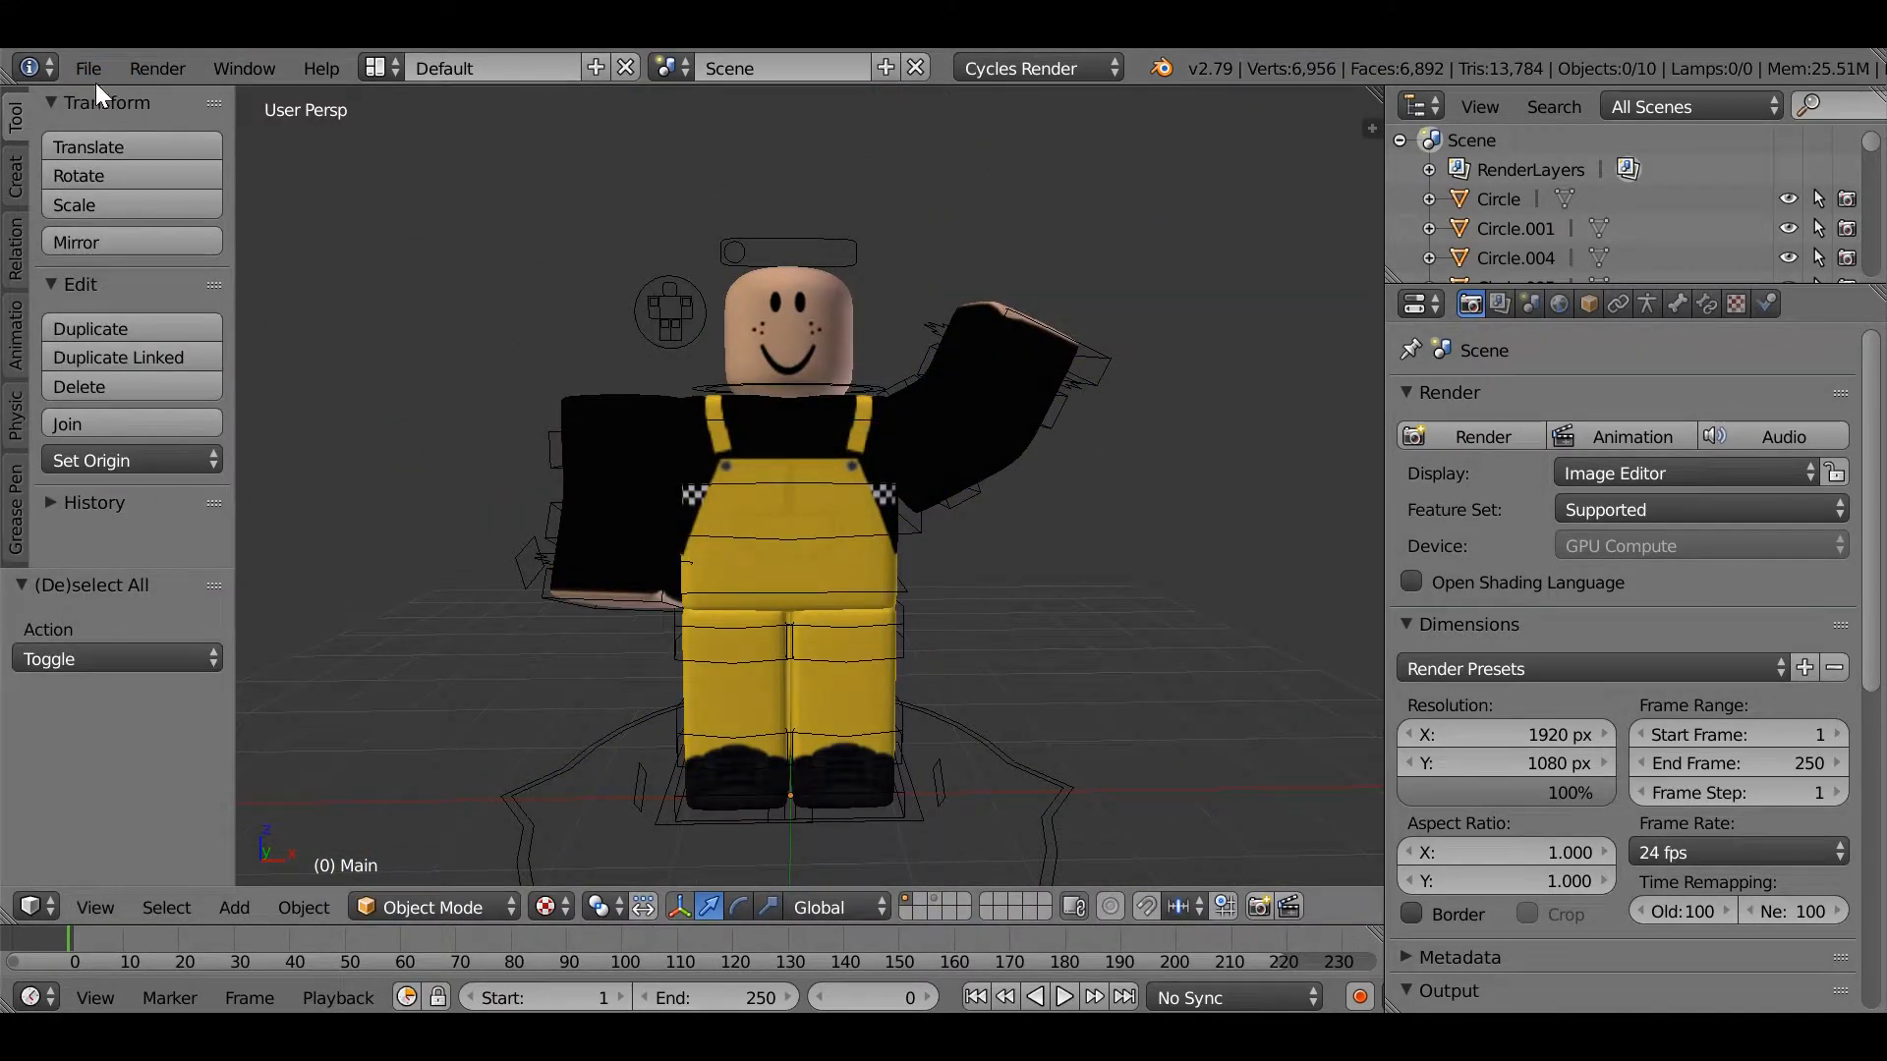
{"action": "left_click", "coordinate": [96, 79]}
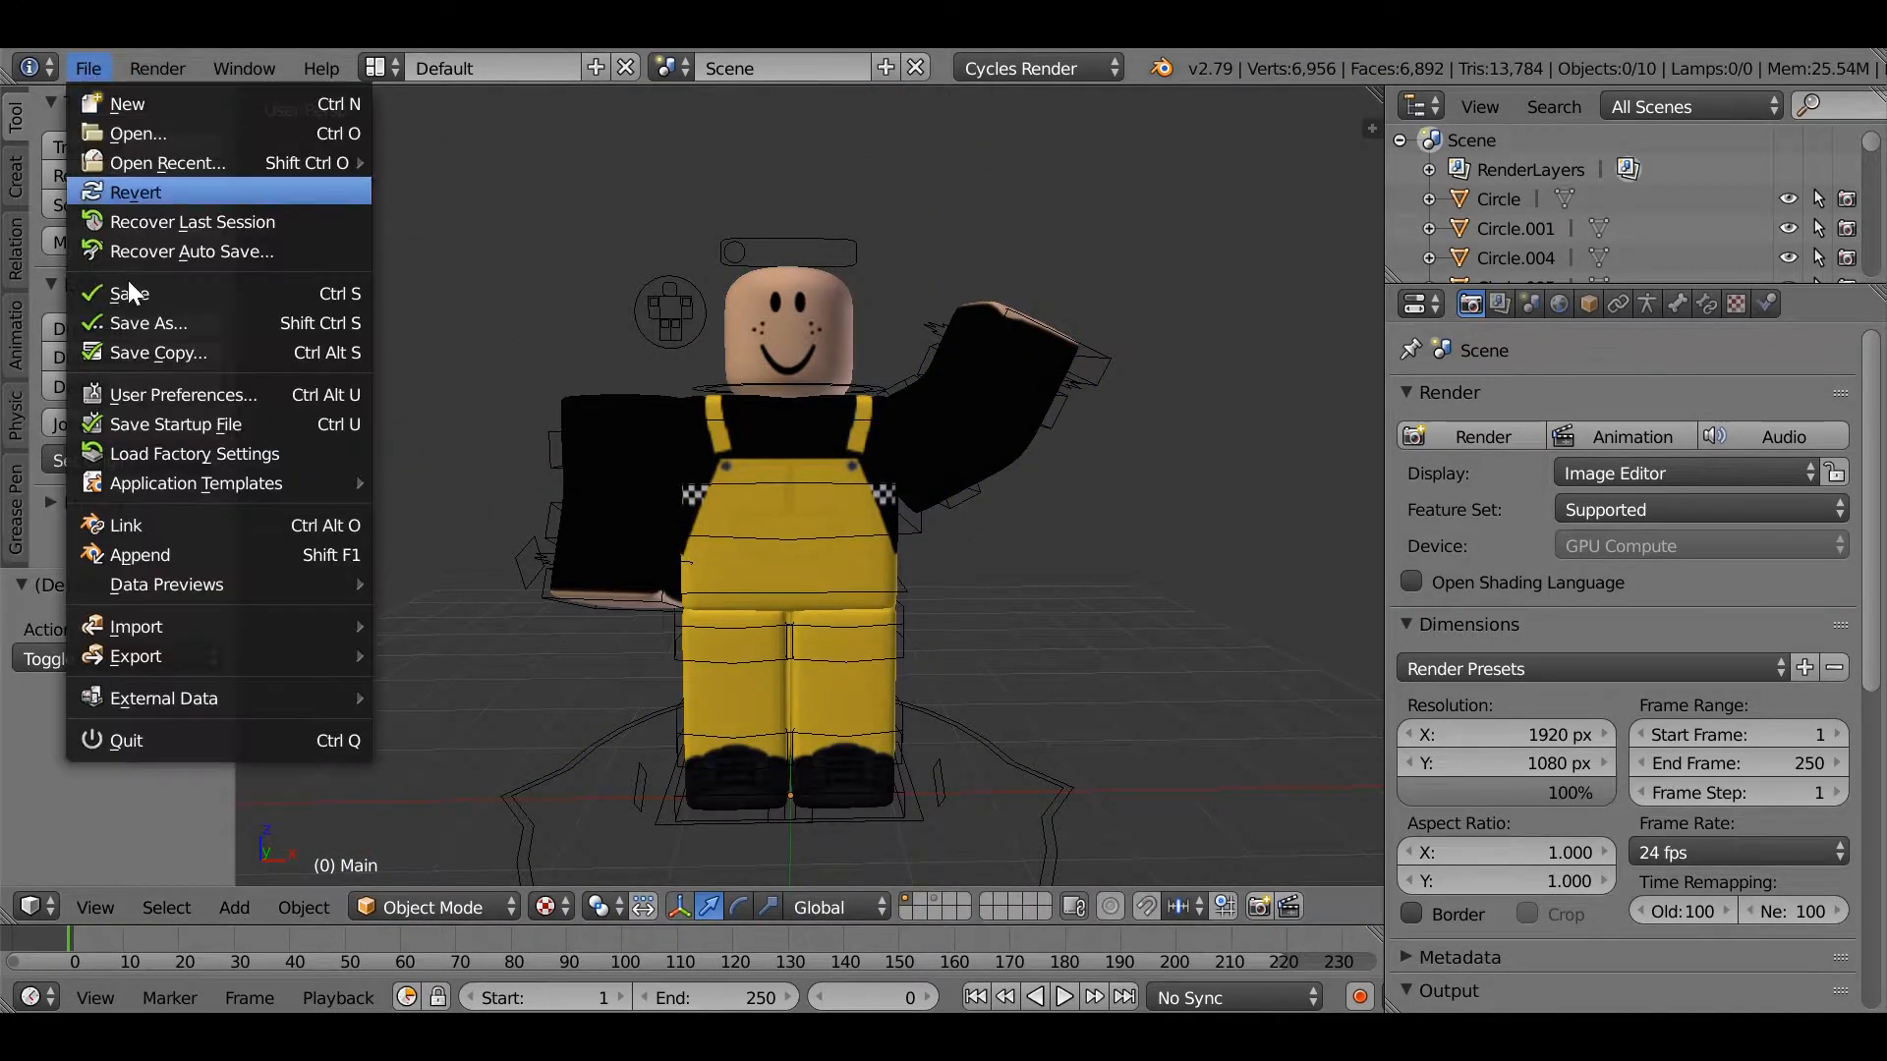
{"action": "mouse_move", "coordinate": [174, 626]}
{"action": "left_click", "coordinate": [515, 801]}
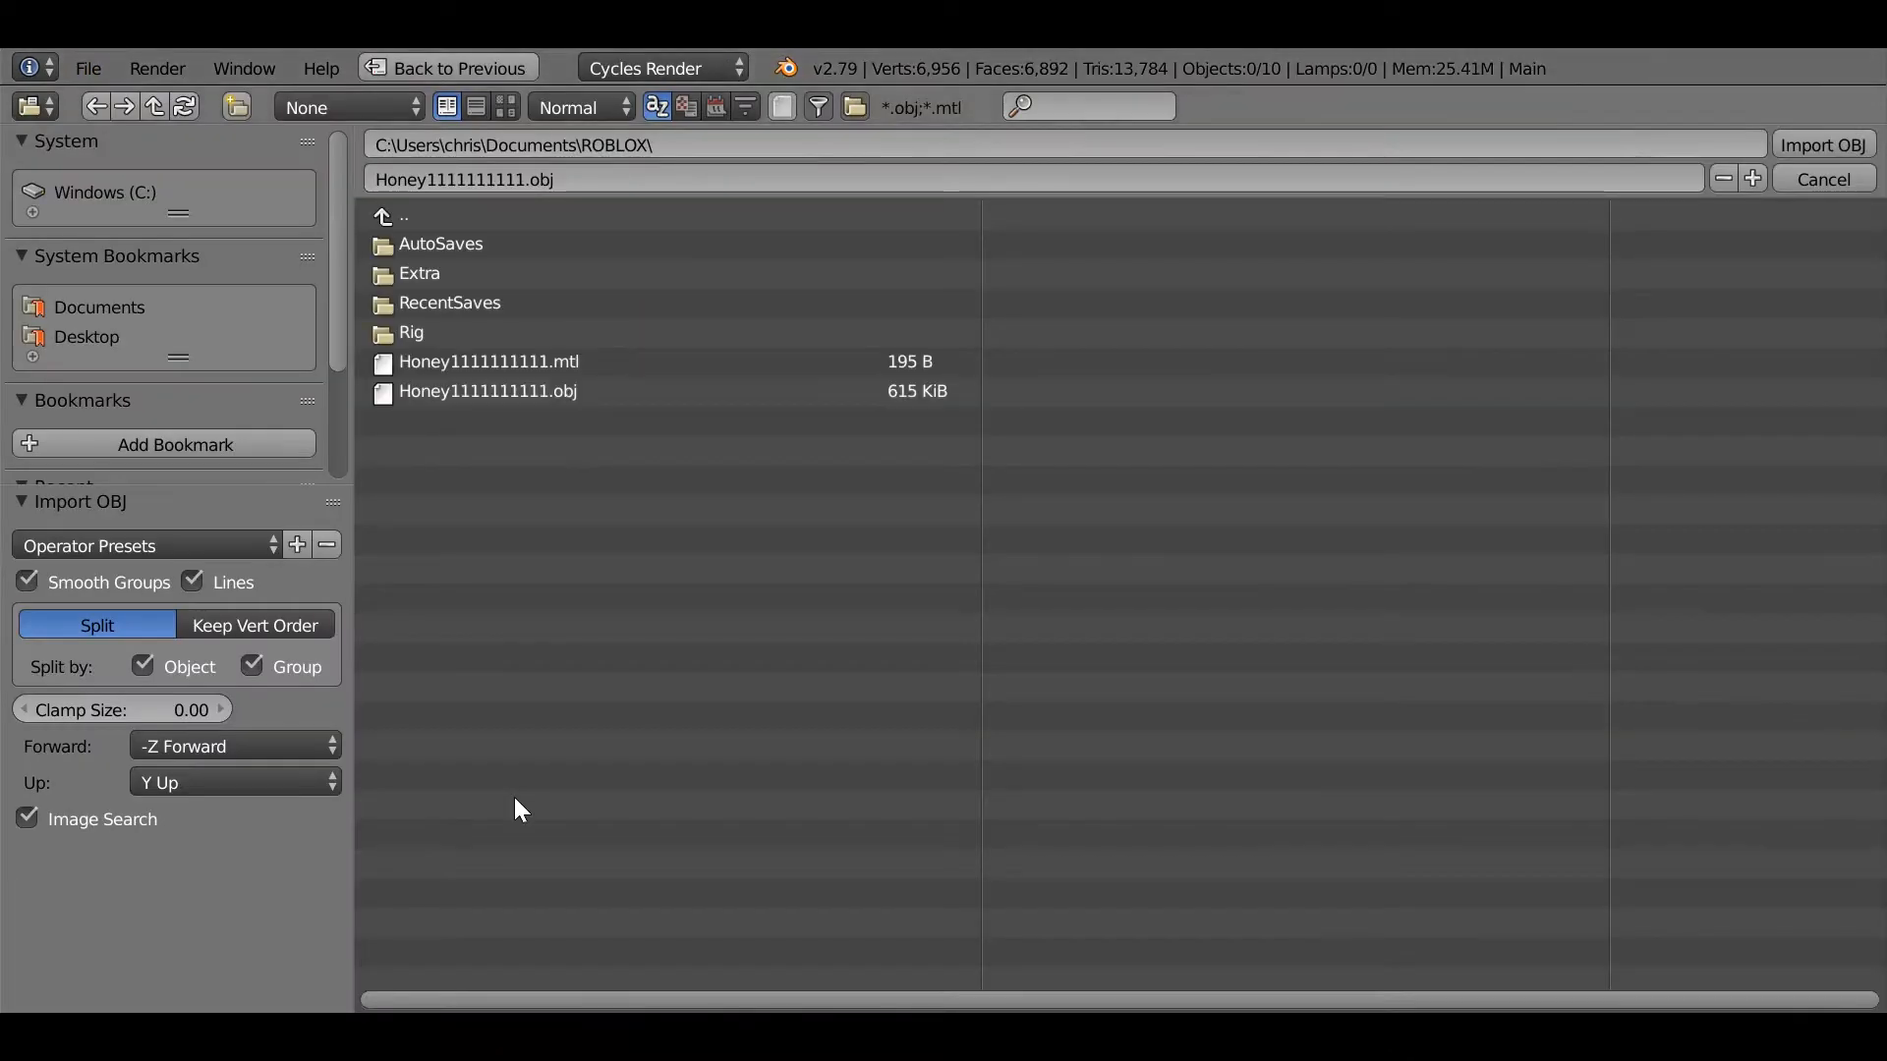
{"action": "left_click", "coordinate": [692, 391]}
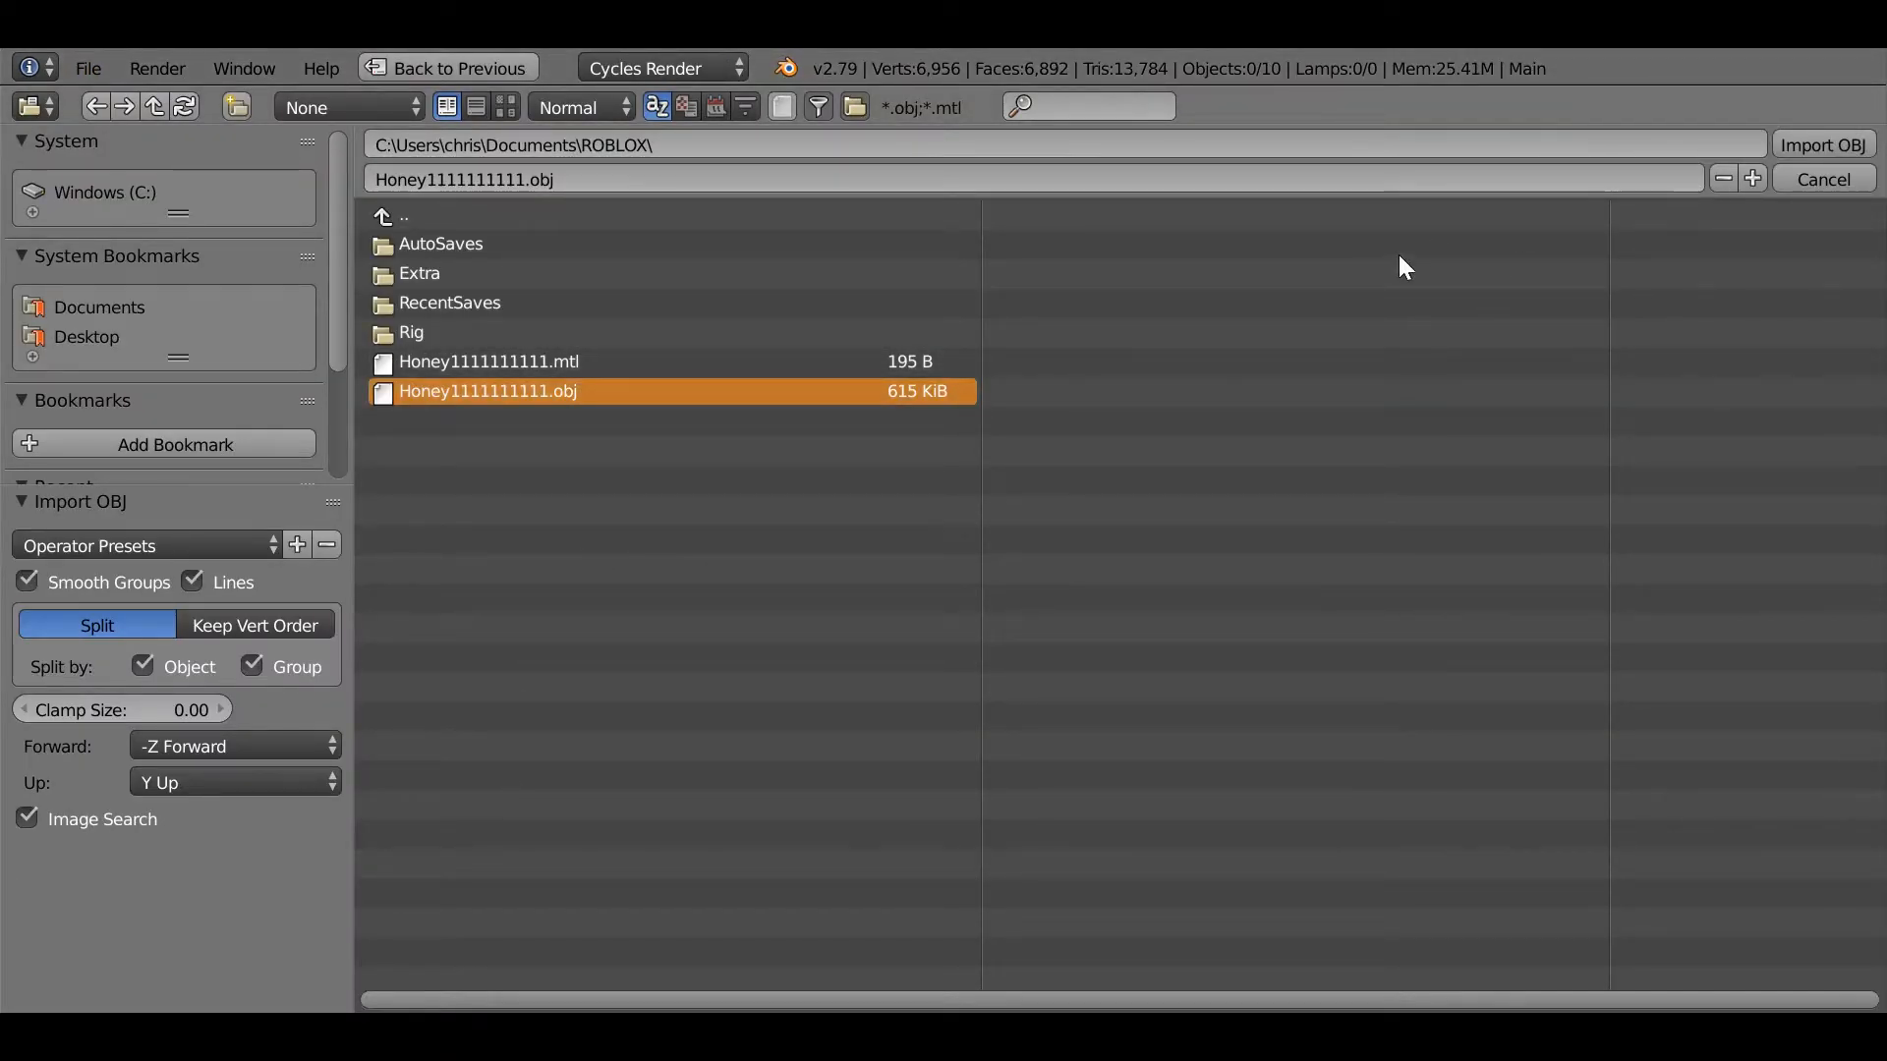
{"action": "left_click", "coordinate": [1843, 150]}
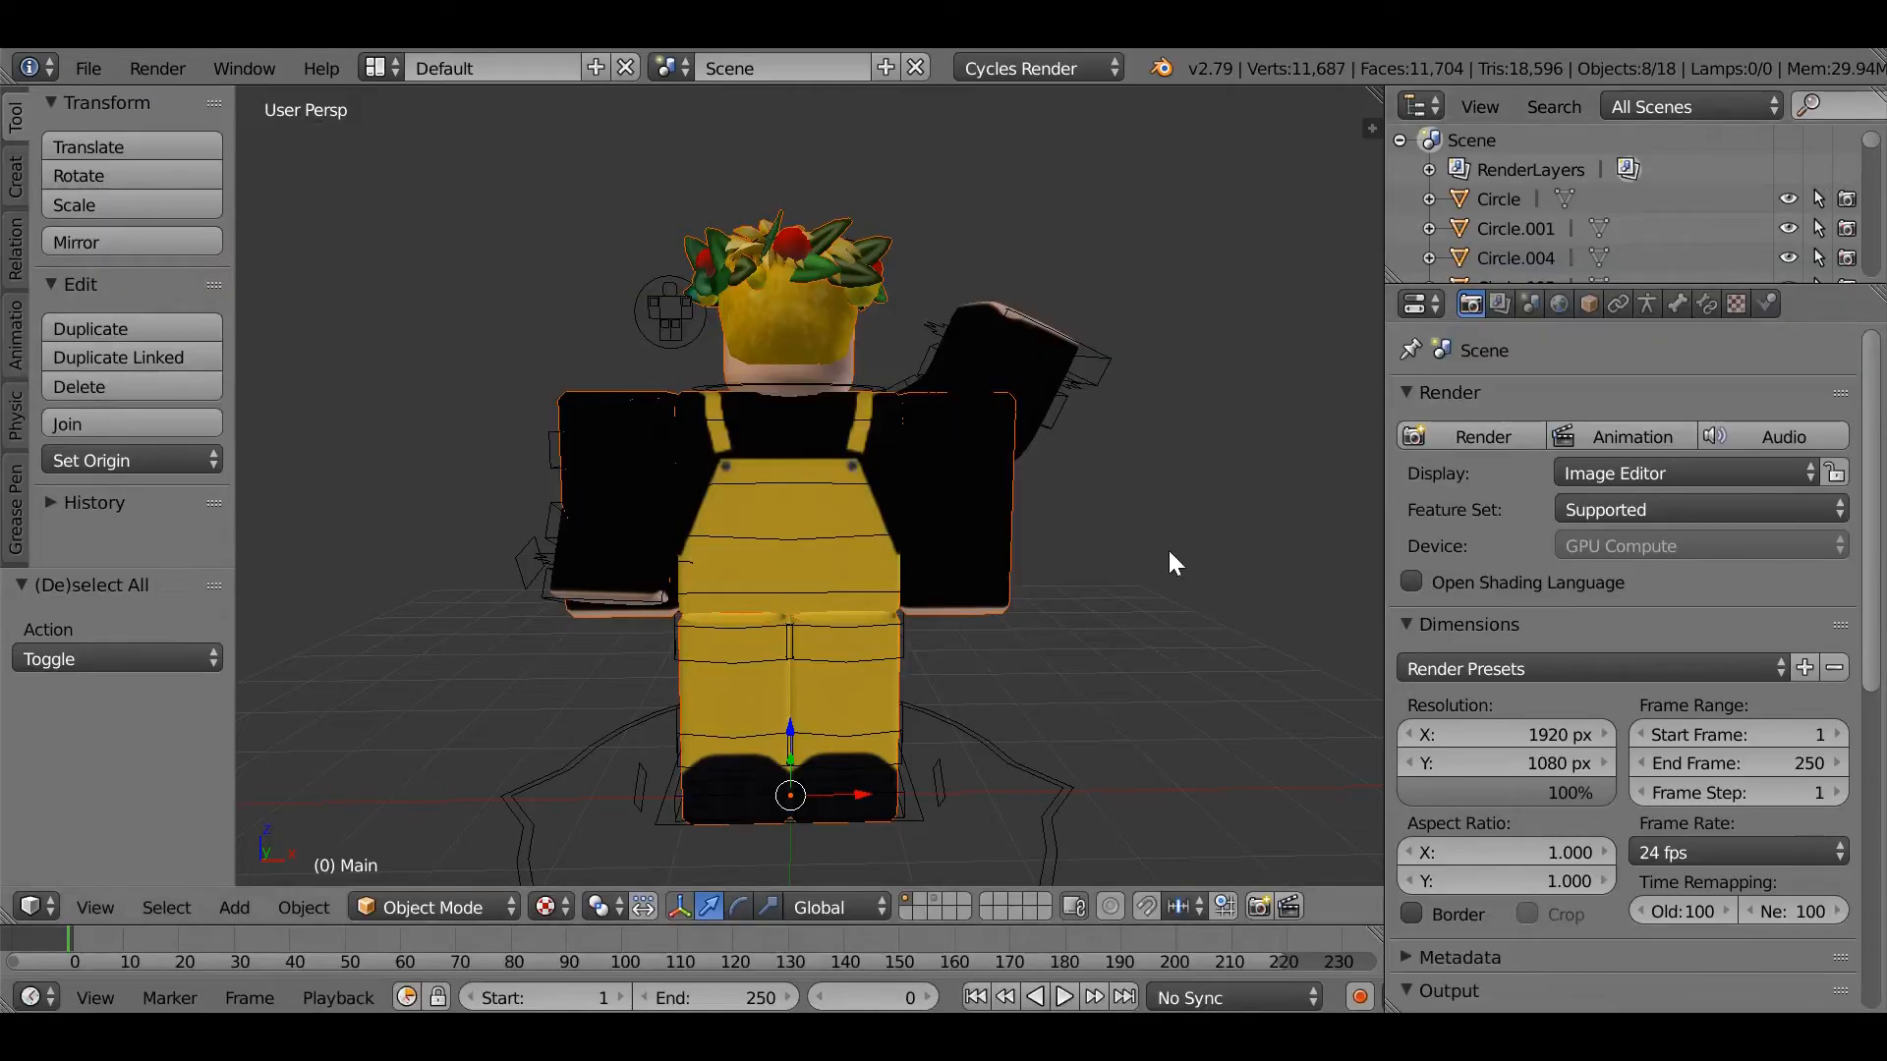
Step: Move the imported character model 4.794 along X so it stands beside the rig
{"action": "key", "text": "shift+f"}
{"action": "key", "text": "s"}
{"action": "left_click", "coordinate": [781, 603]}
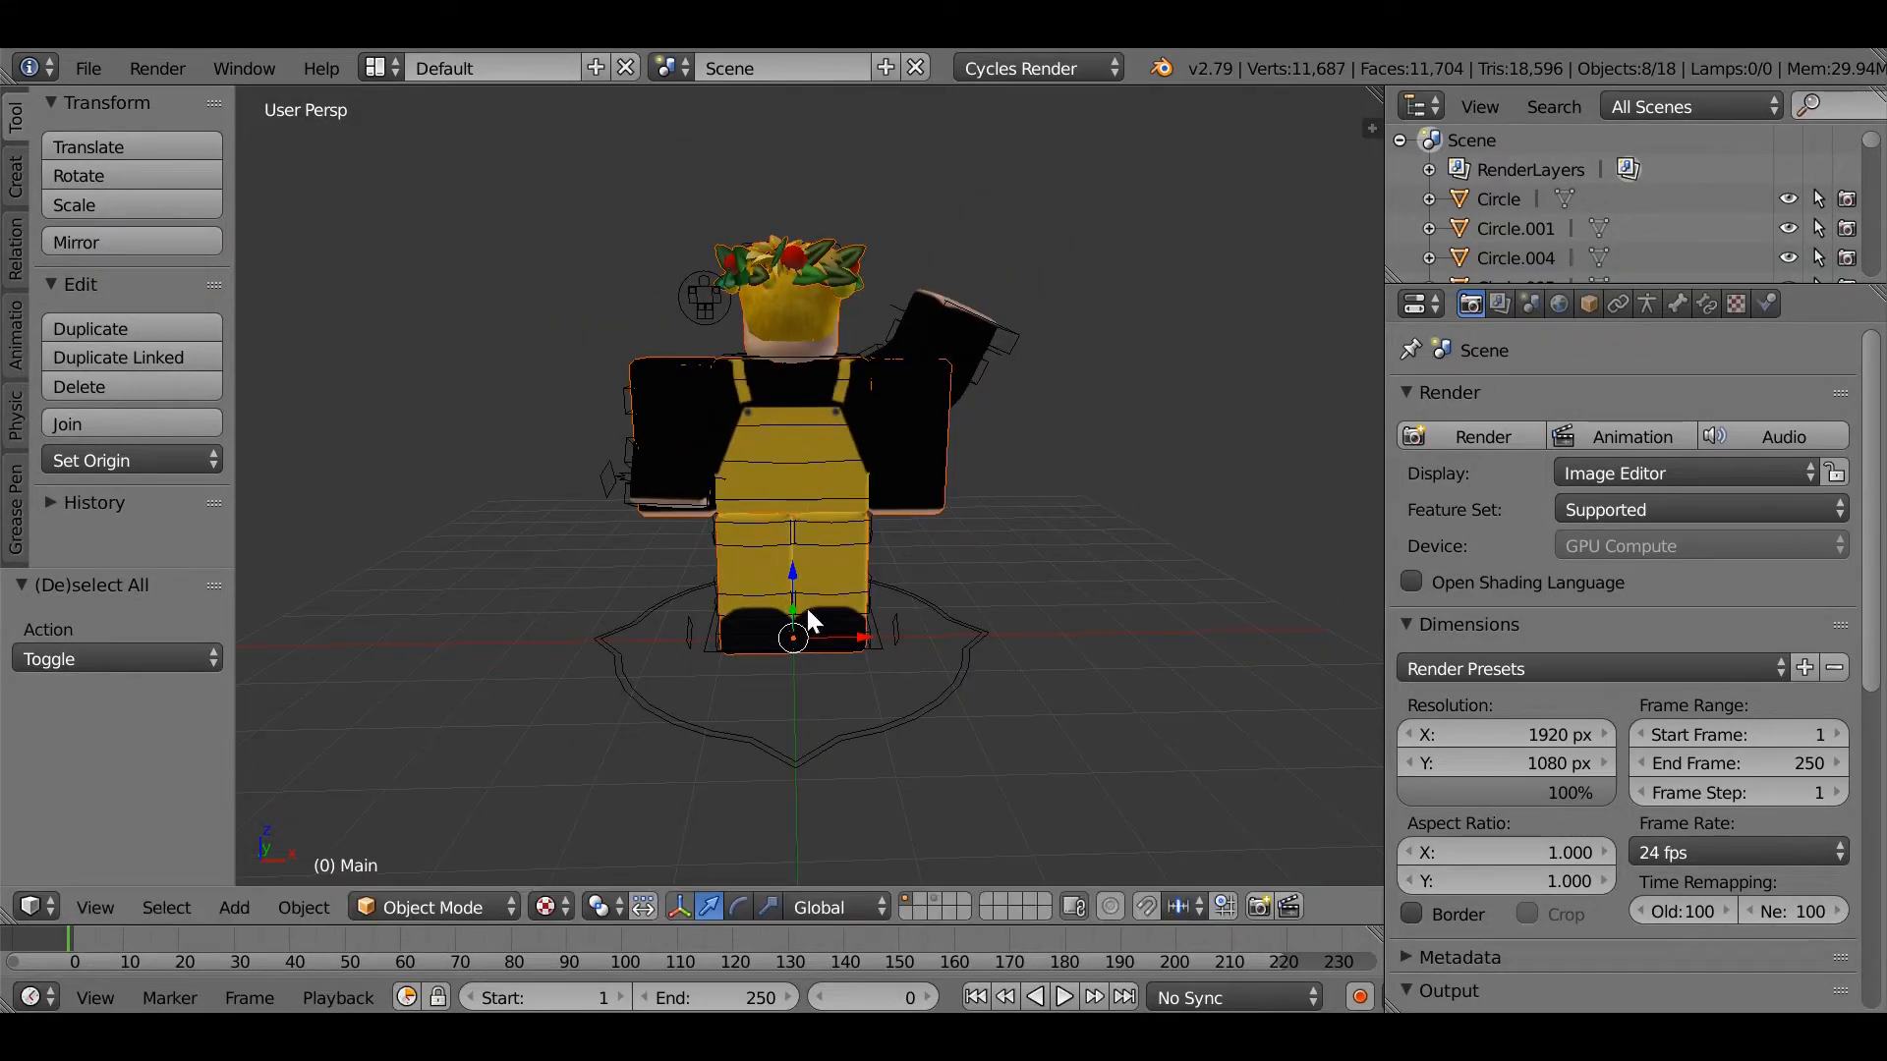
{"action": "key", "text": "g"}
{"action": "key", "text": "x"}
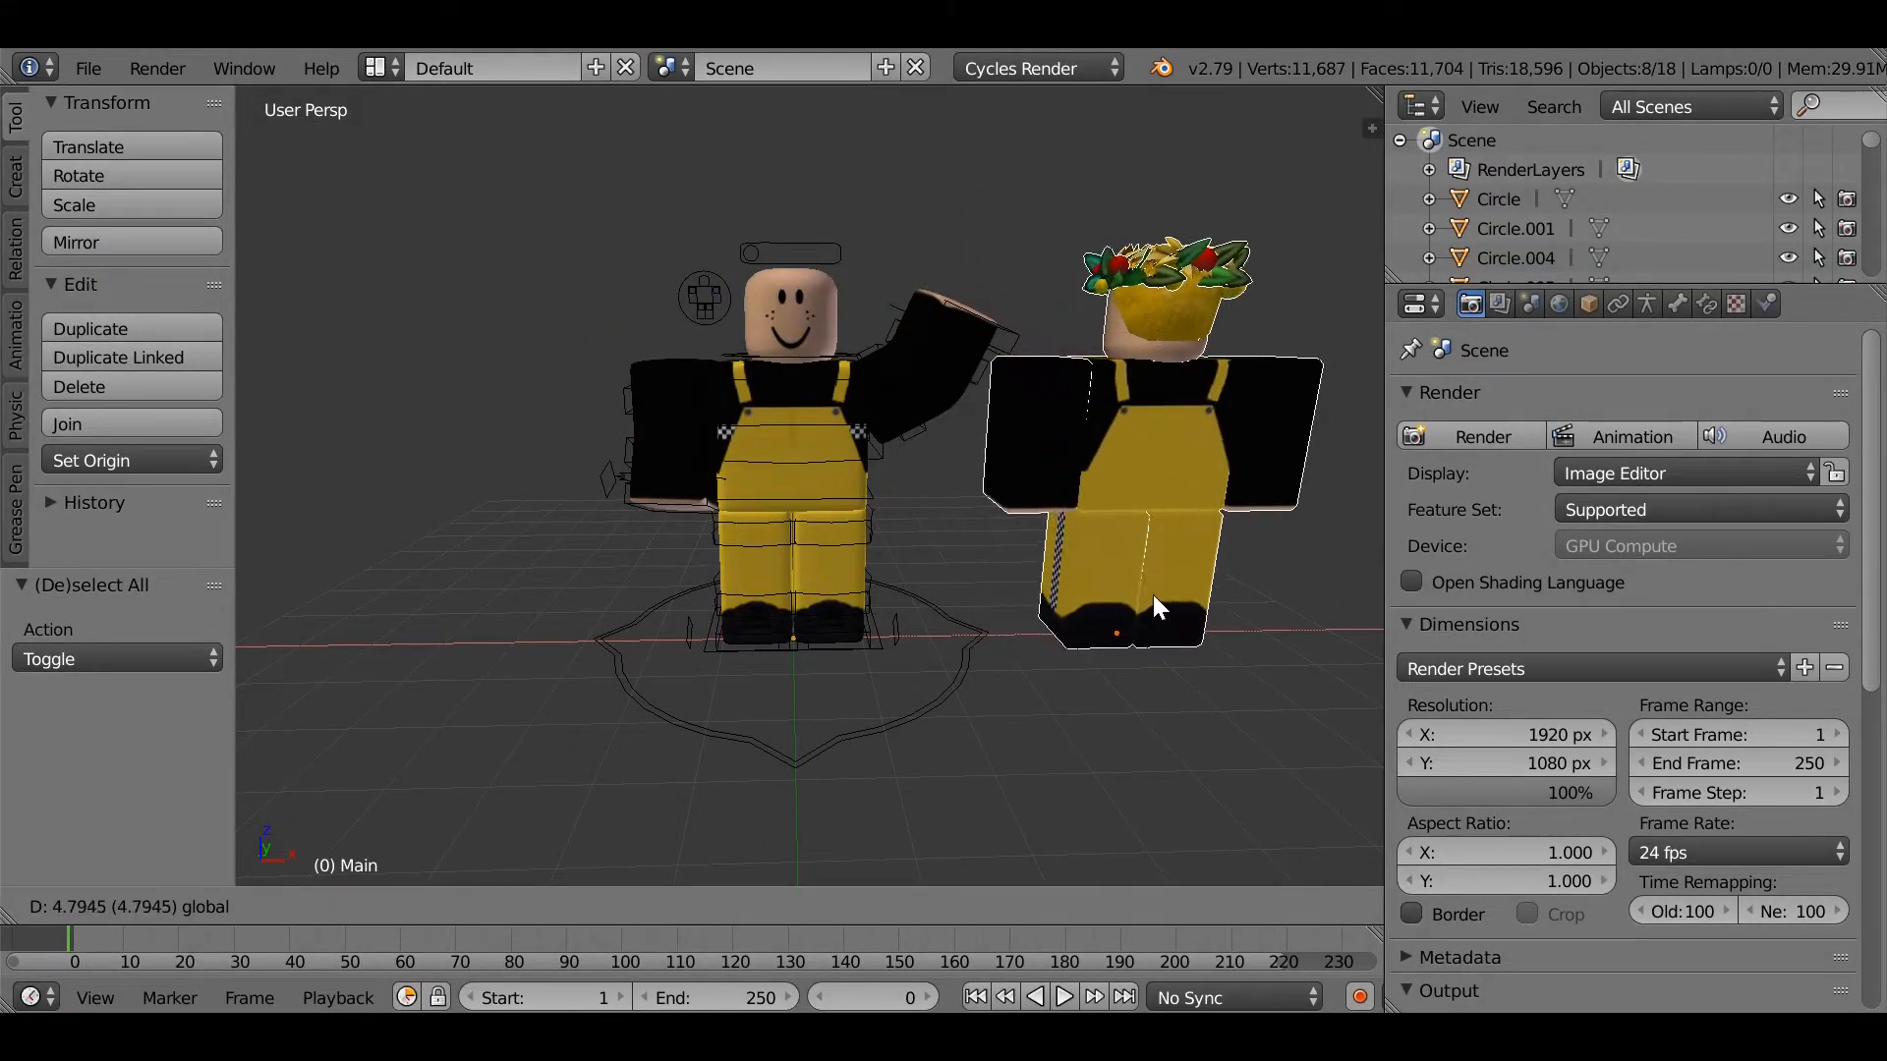
{"action": "left_click", "coordinate": [1145, 595]}
{"action": "key", "text": "shift+f"}
{"action": "key", "text": "w"}
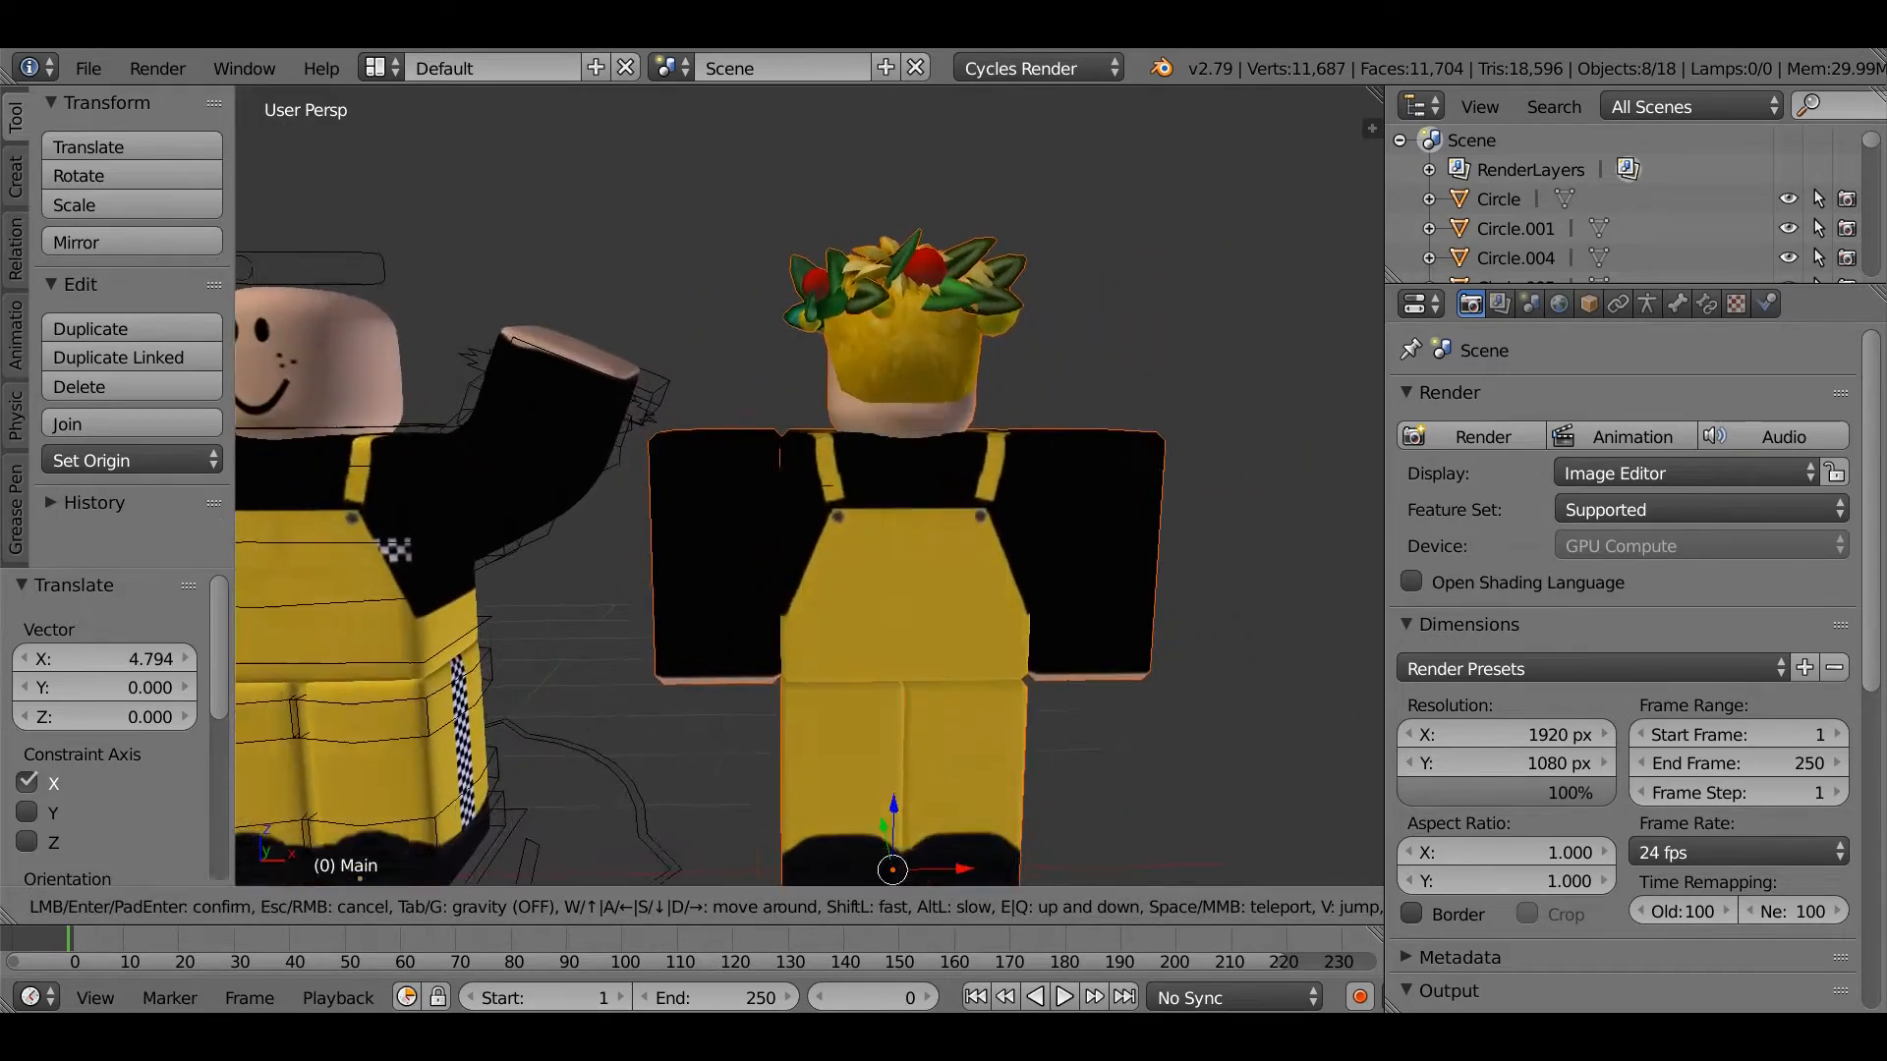
Step: Select the imported avatar's hair and flower crown and move both along X away from its head toward the rig
{"action": "left_click", "coordinate": [810, 486]}
{"action": "right_click", "coordinate": [888, 220]}
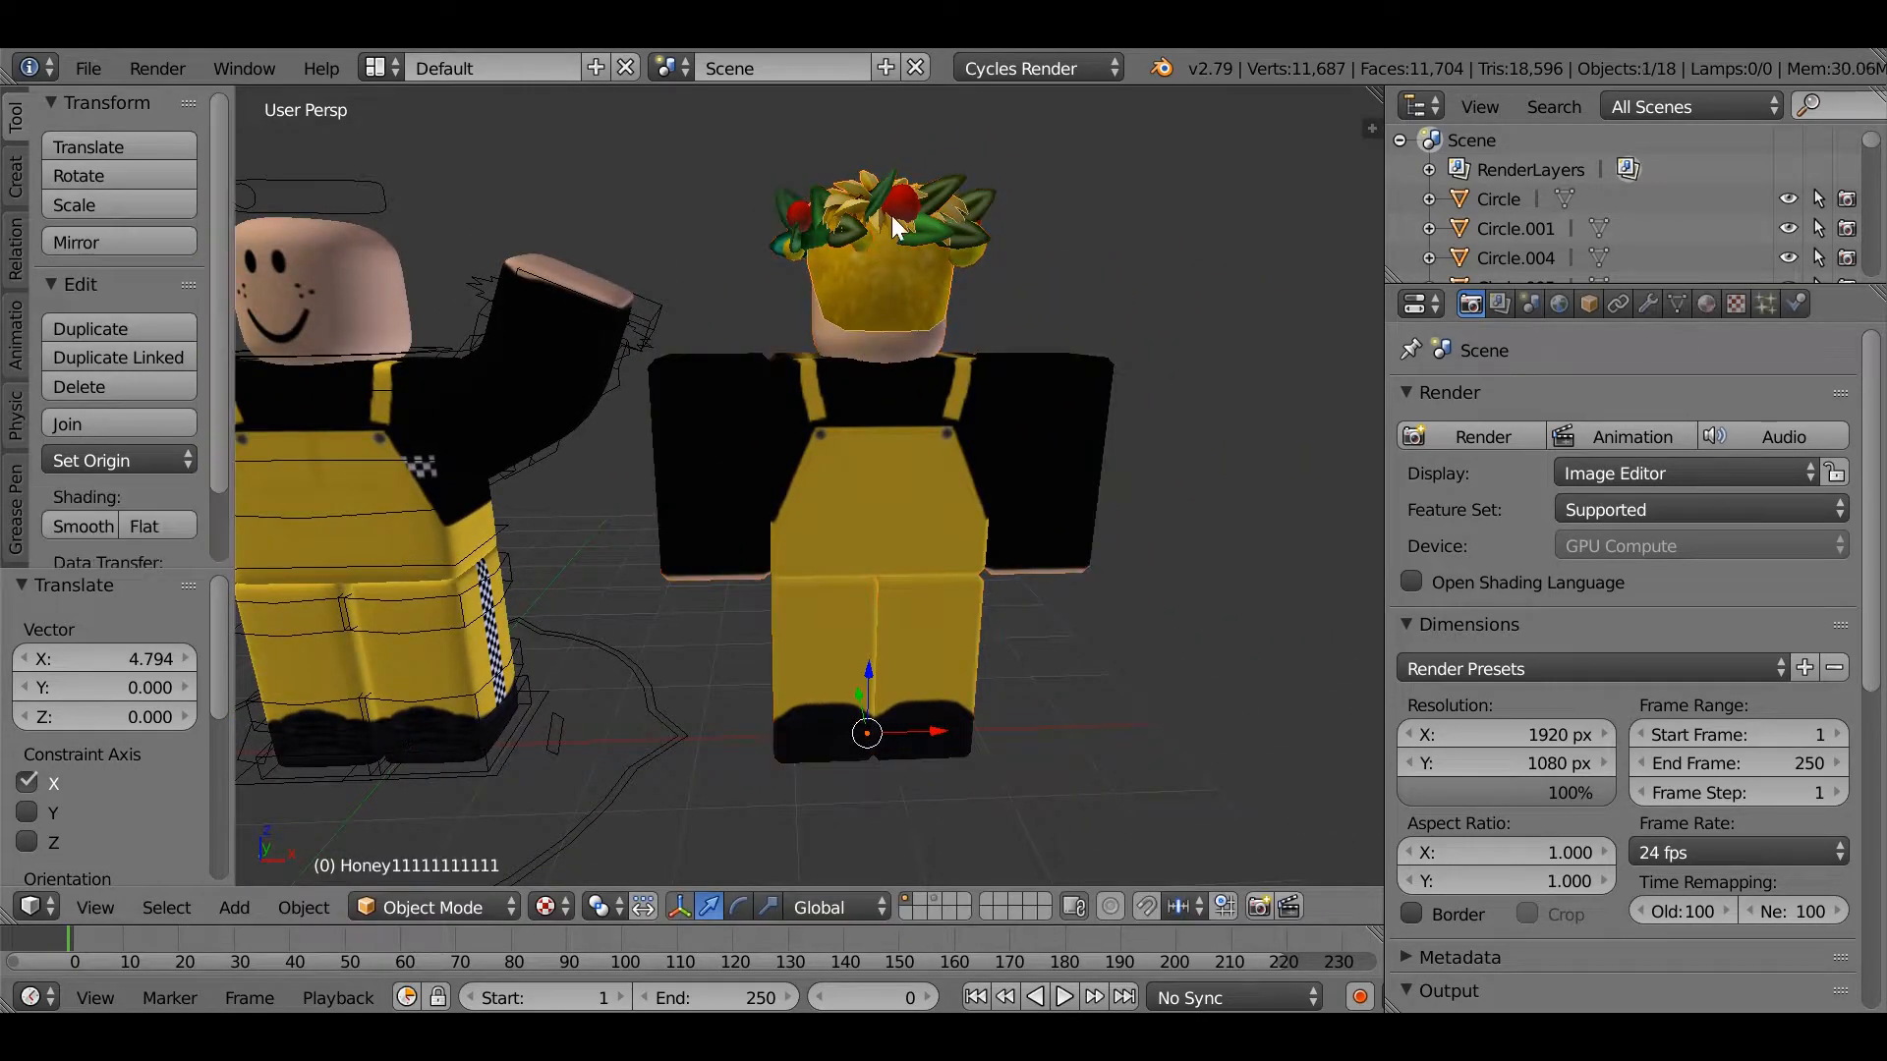
{"action": "right_click", "coordinate": [933, 191], "text": "shift"}
{"action": "left_click_drag", "start_coordinate": [936, 721], "coordinate": [715, 696]}
{"action": "key", "text": "a"}
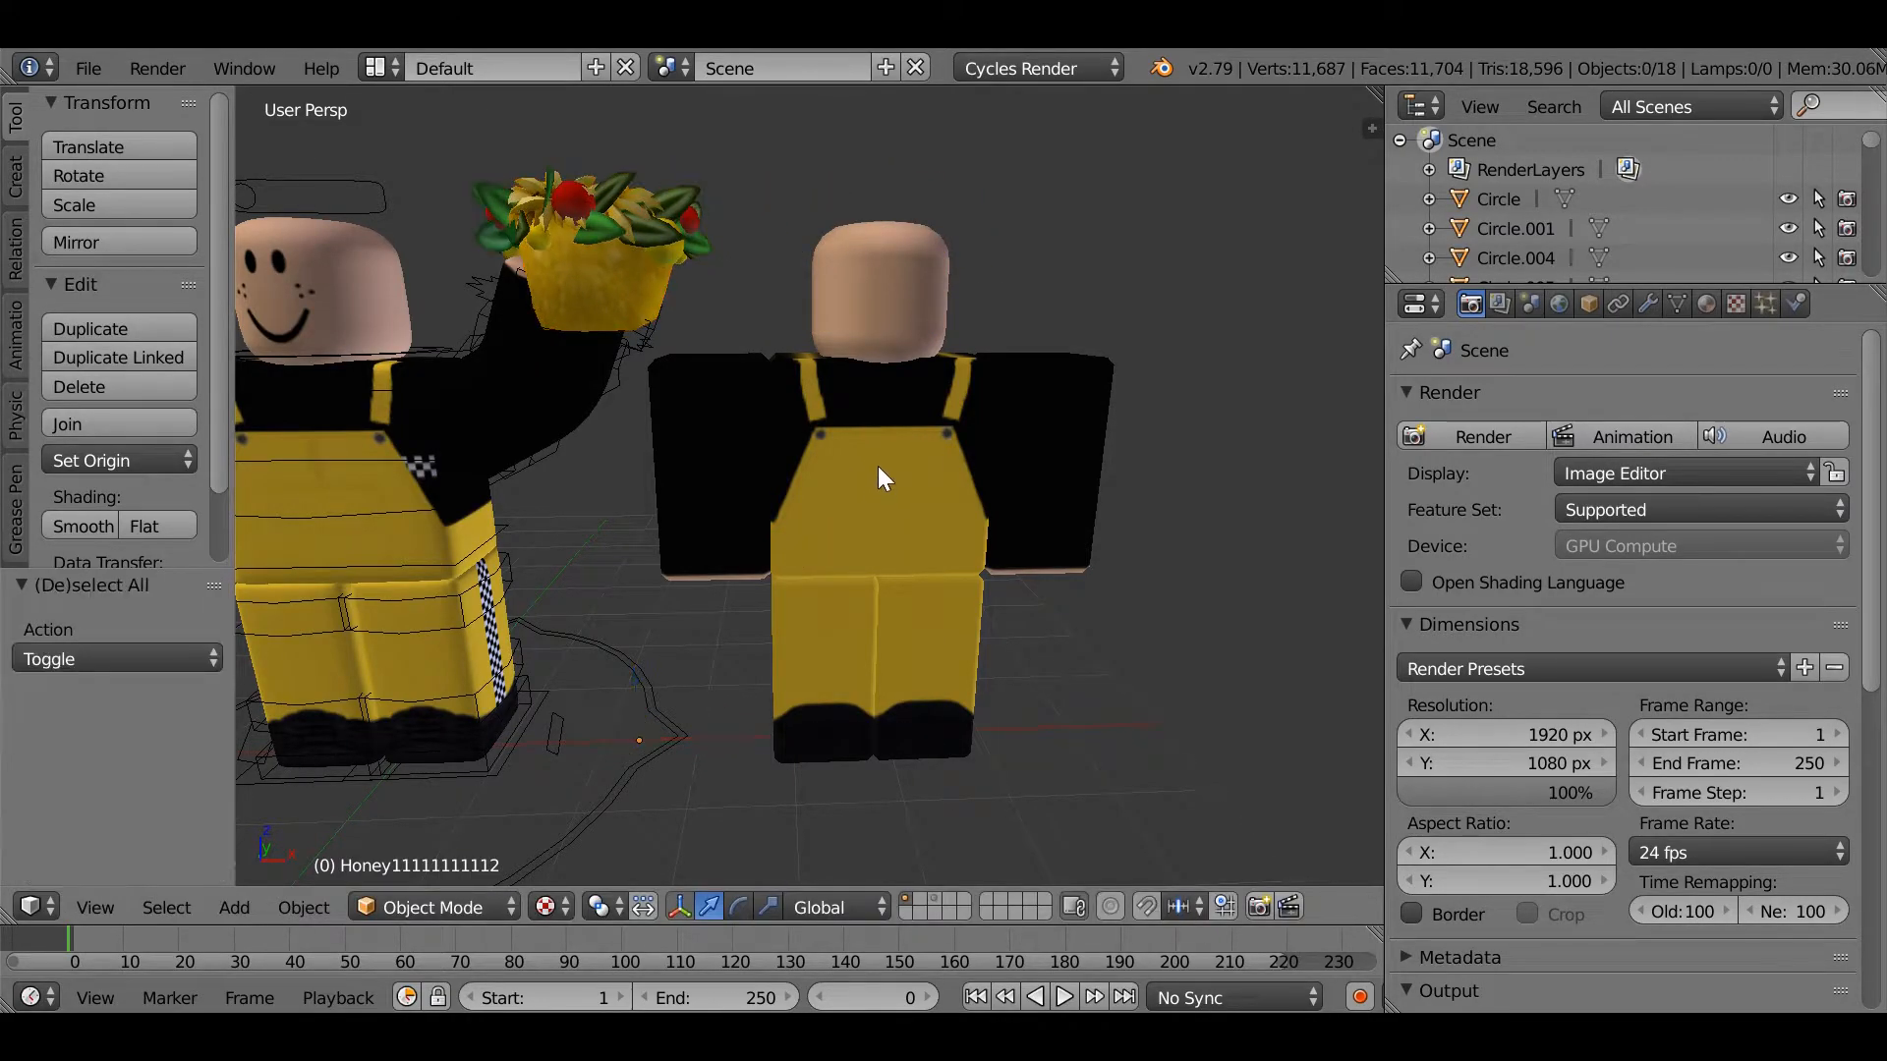
Step: Box-select all the body parts of the imported avatar and delete them, keeping the hair and flower crown
{"action": "key", "text": "a"}
{"action": "key", "text": "a"}
{"action": "key", "text": "b"}
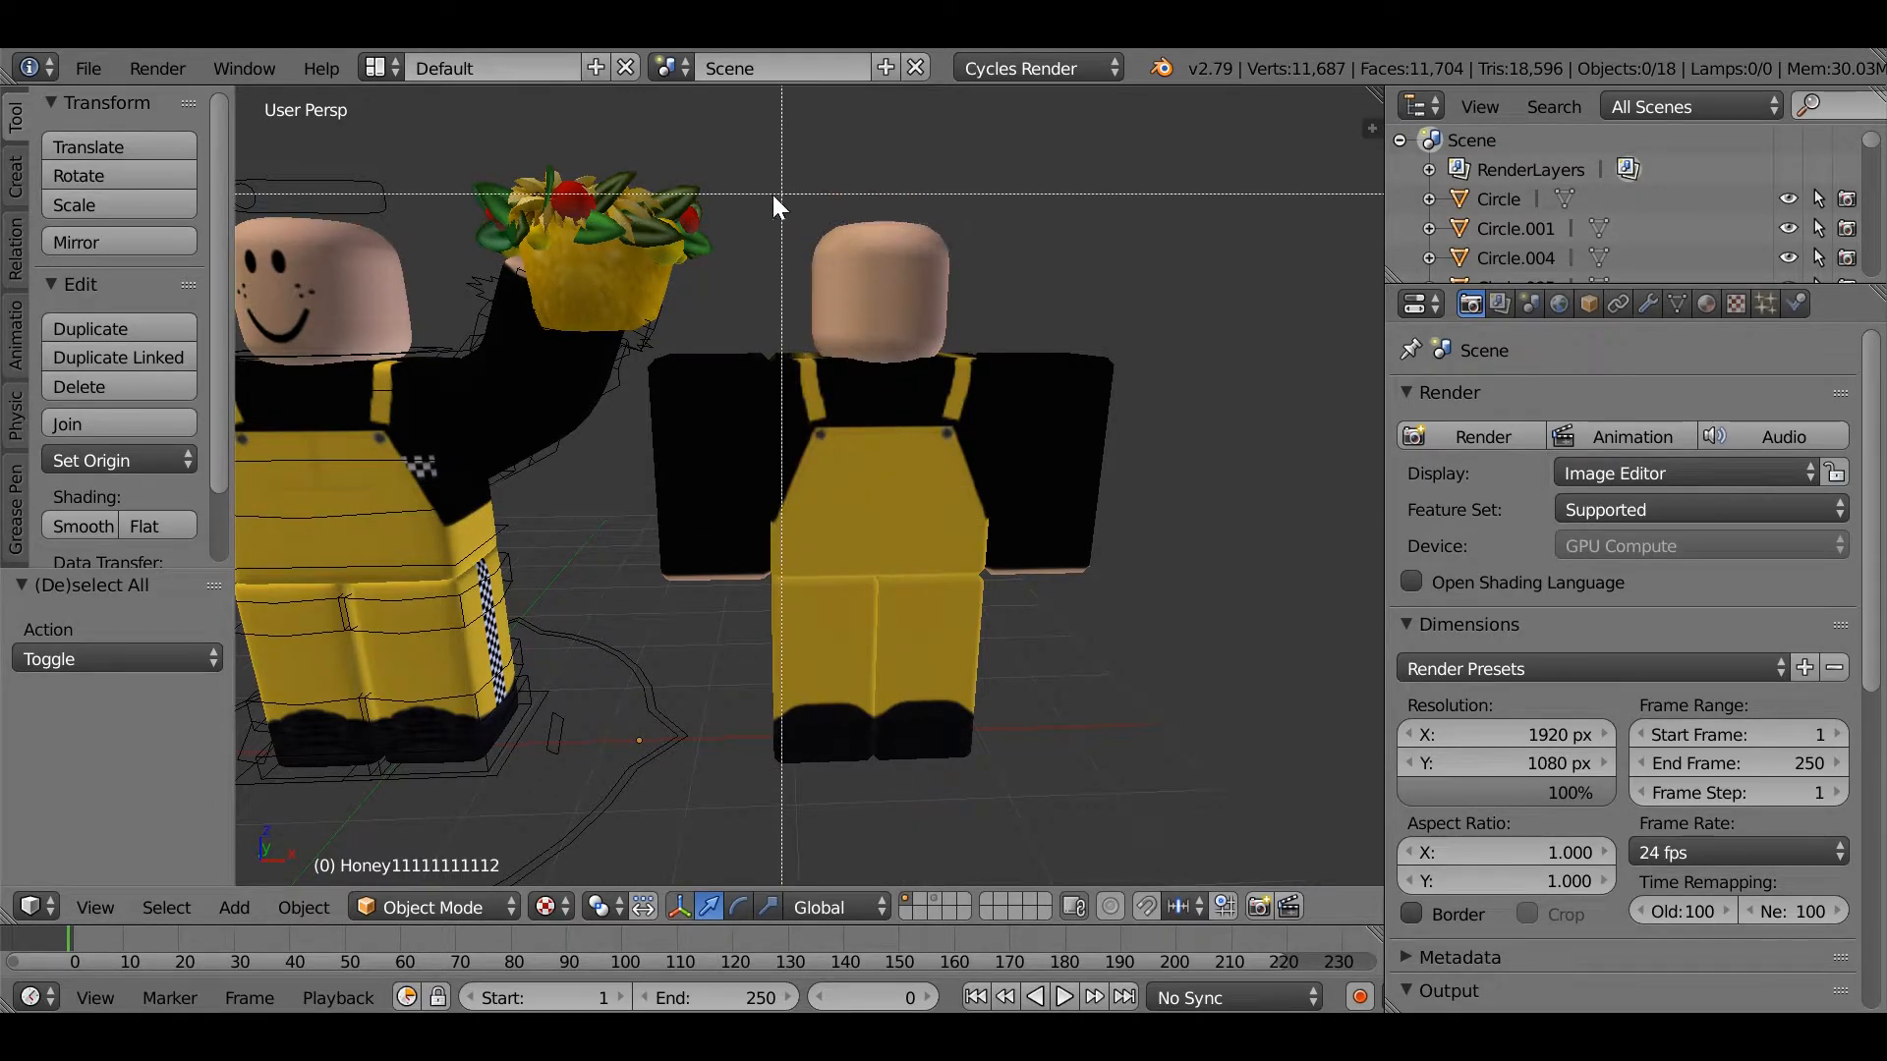
{"action": "left_click_drag", "start_coordinate": [757, 191], "coordinate": [1136, 793]}
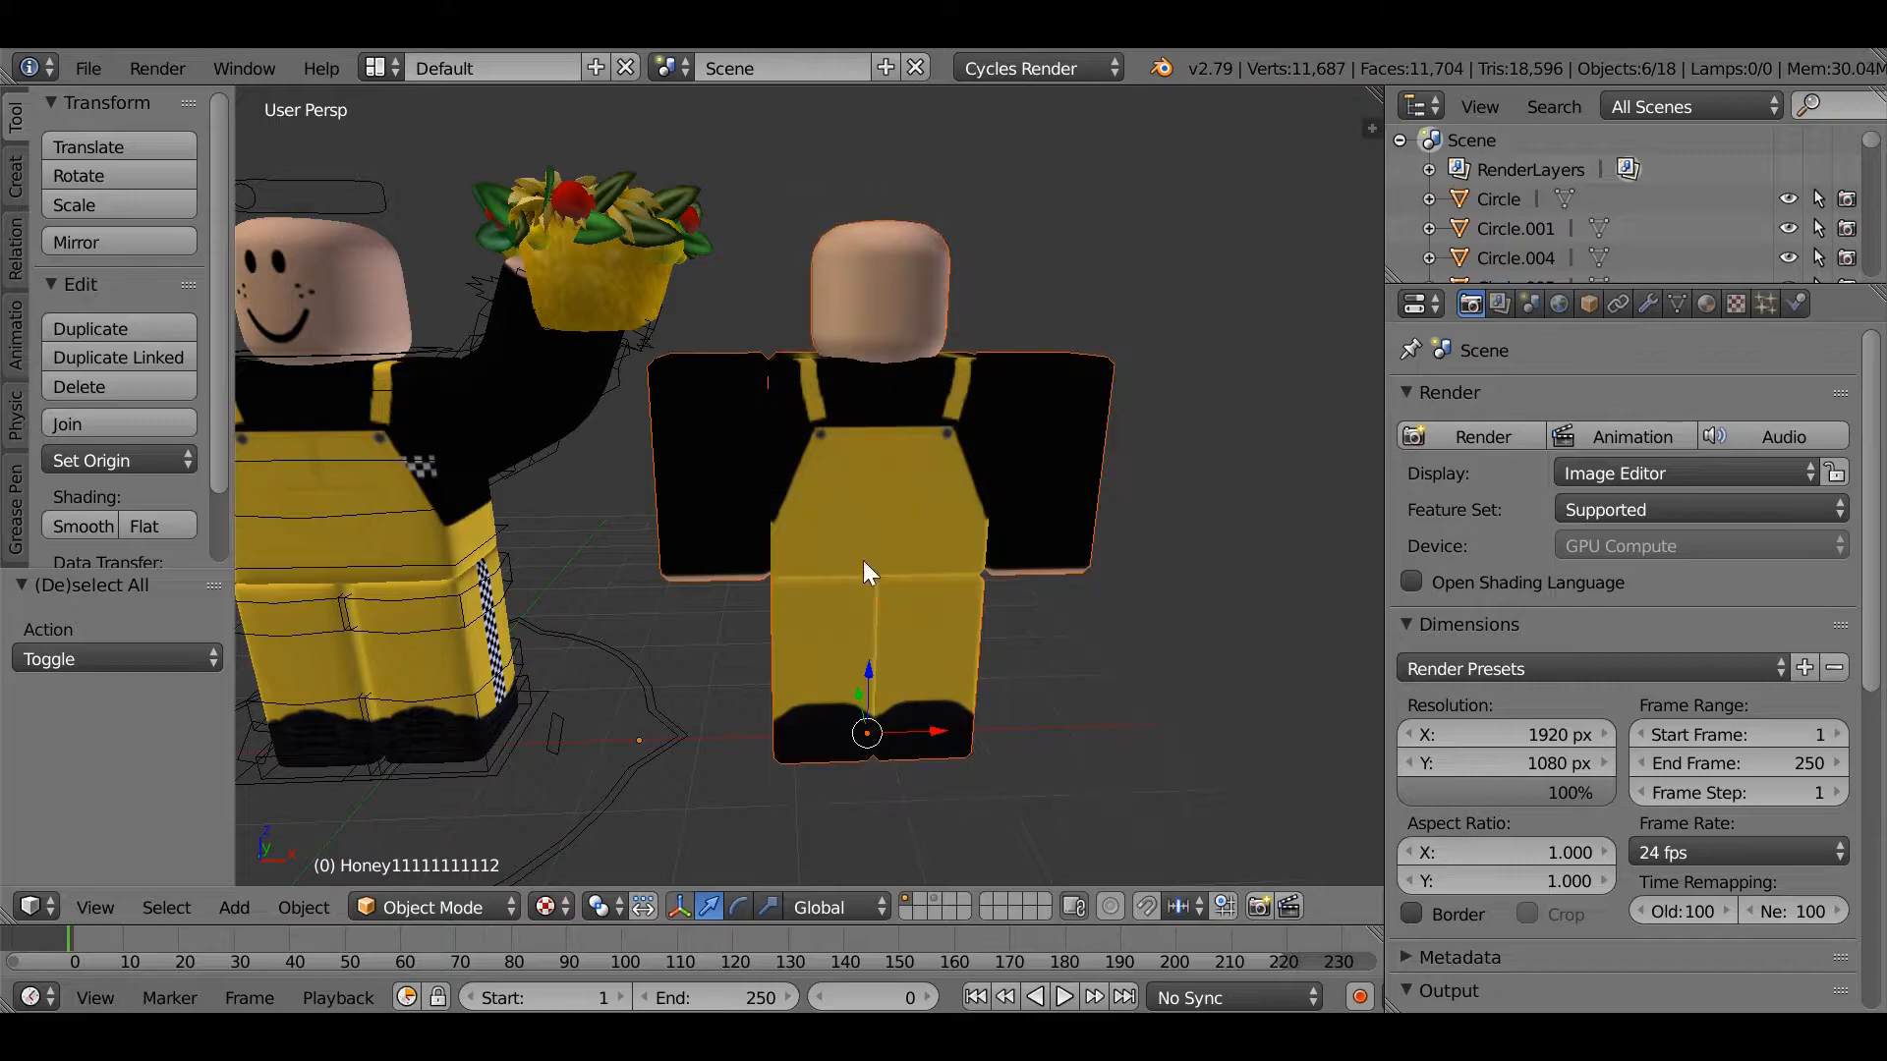
{"action": "key", "text": "x"}
{"action": "left_click", "coordinate": [811, 490]}
Step: Select the hair and flower crown together and move them -2.334 along X onto the rig's head
{"action": "key", "text": "shift+f"}
{"action": "key", "text": "a"}
{"action": "left_click", "coordinate": [810, 487]}
{"action": "right_click", "coordinate": [941, 471]}
{"action": "right_click", "coordinate": [986, 541], "text": "shift"}
{"action": "key", "text": "g"}
{"action": "key", "text": "x"}
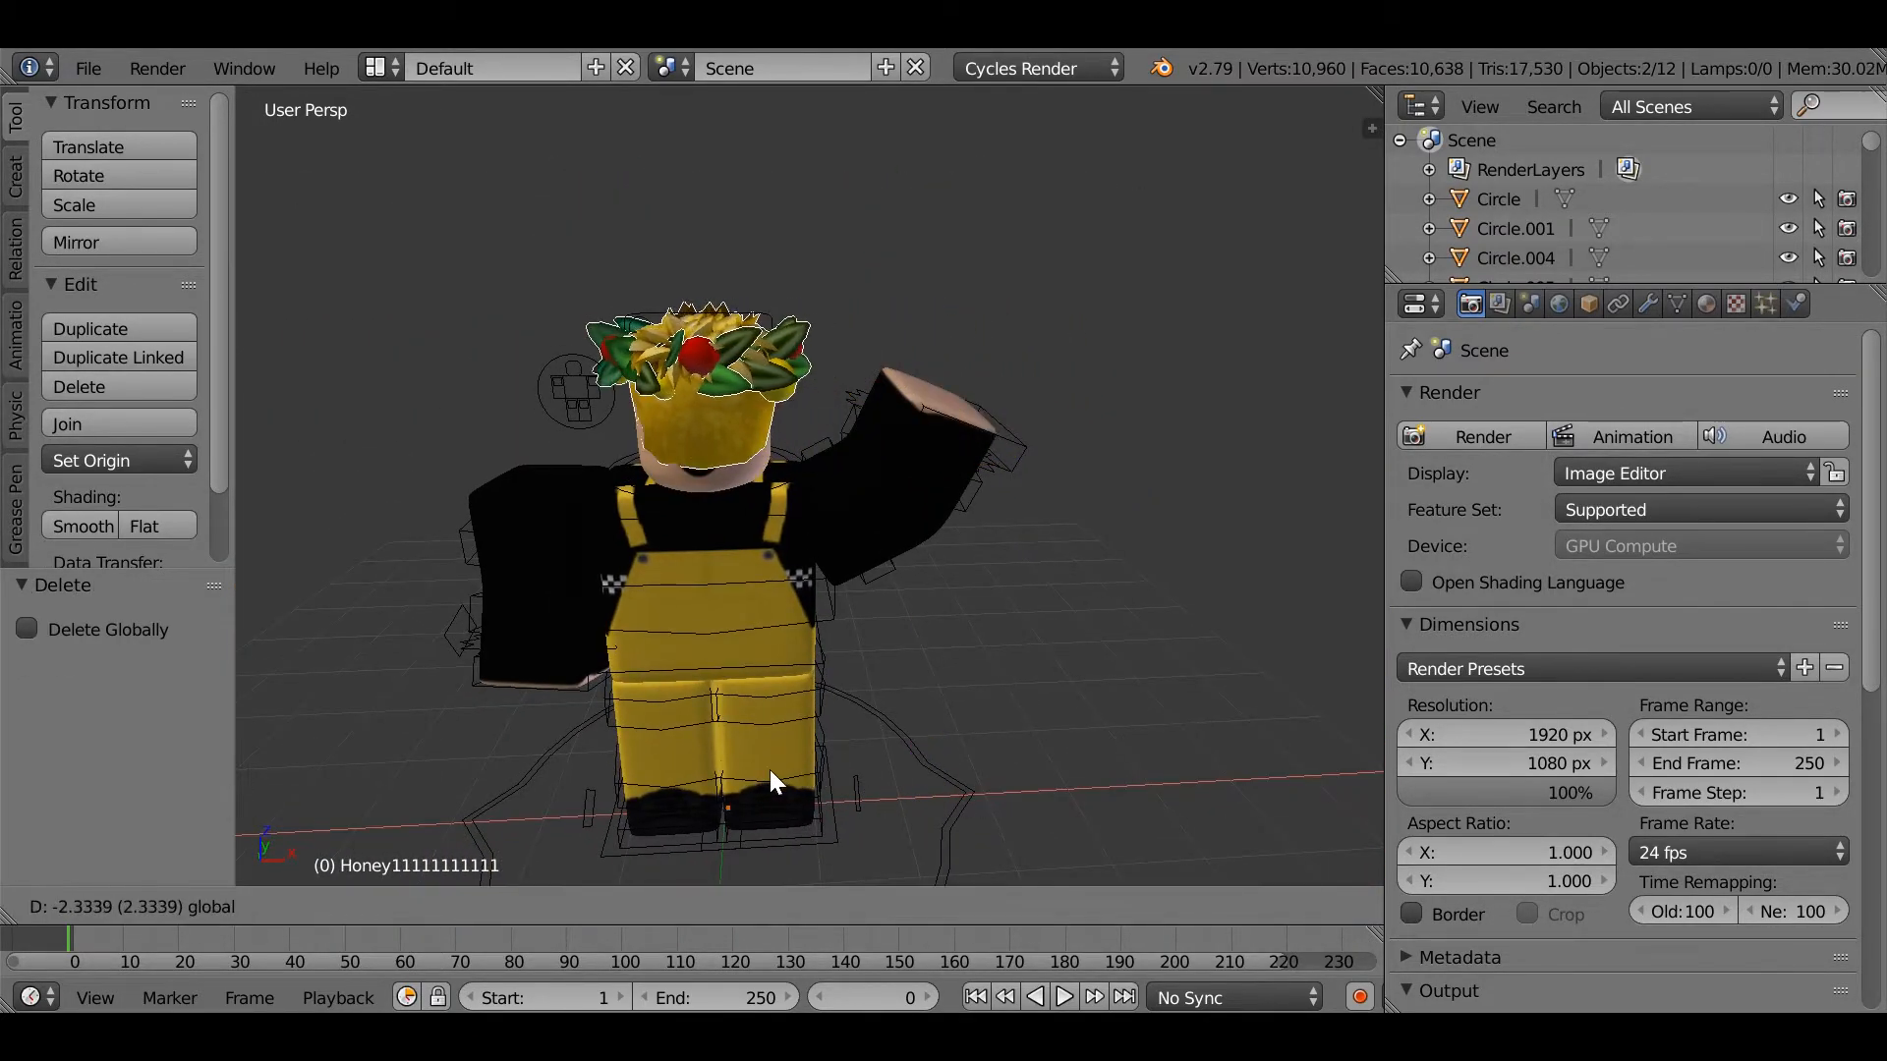
{"action": "left_click", "coordinate": [770, 770]}
Step: Rotate the hair and flower crown about 182° around Z and align them along X on the rig's head
{"action": "key", "text": "r"}
{"action": "key", "text": "z"}
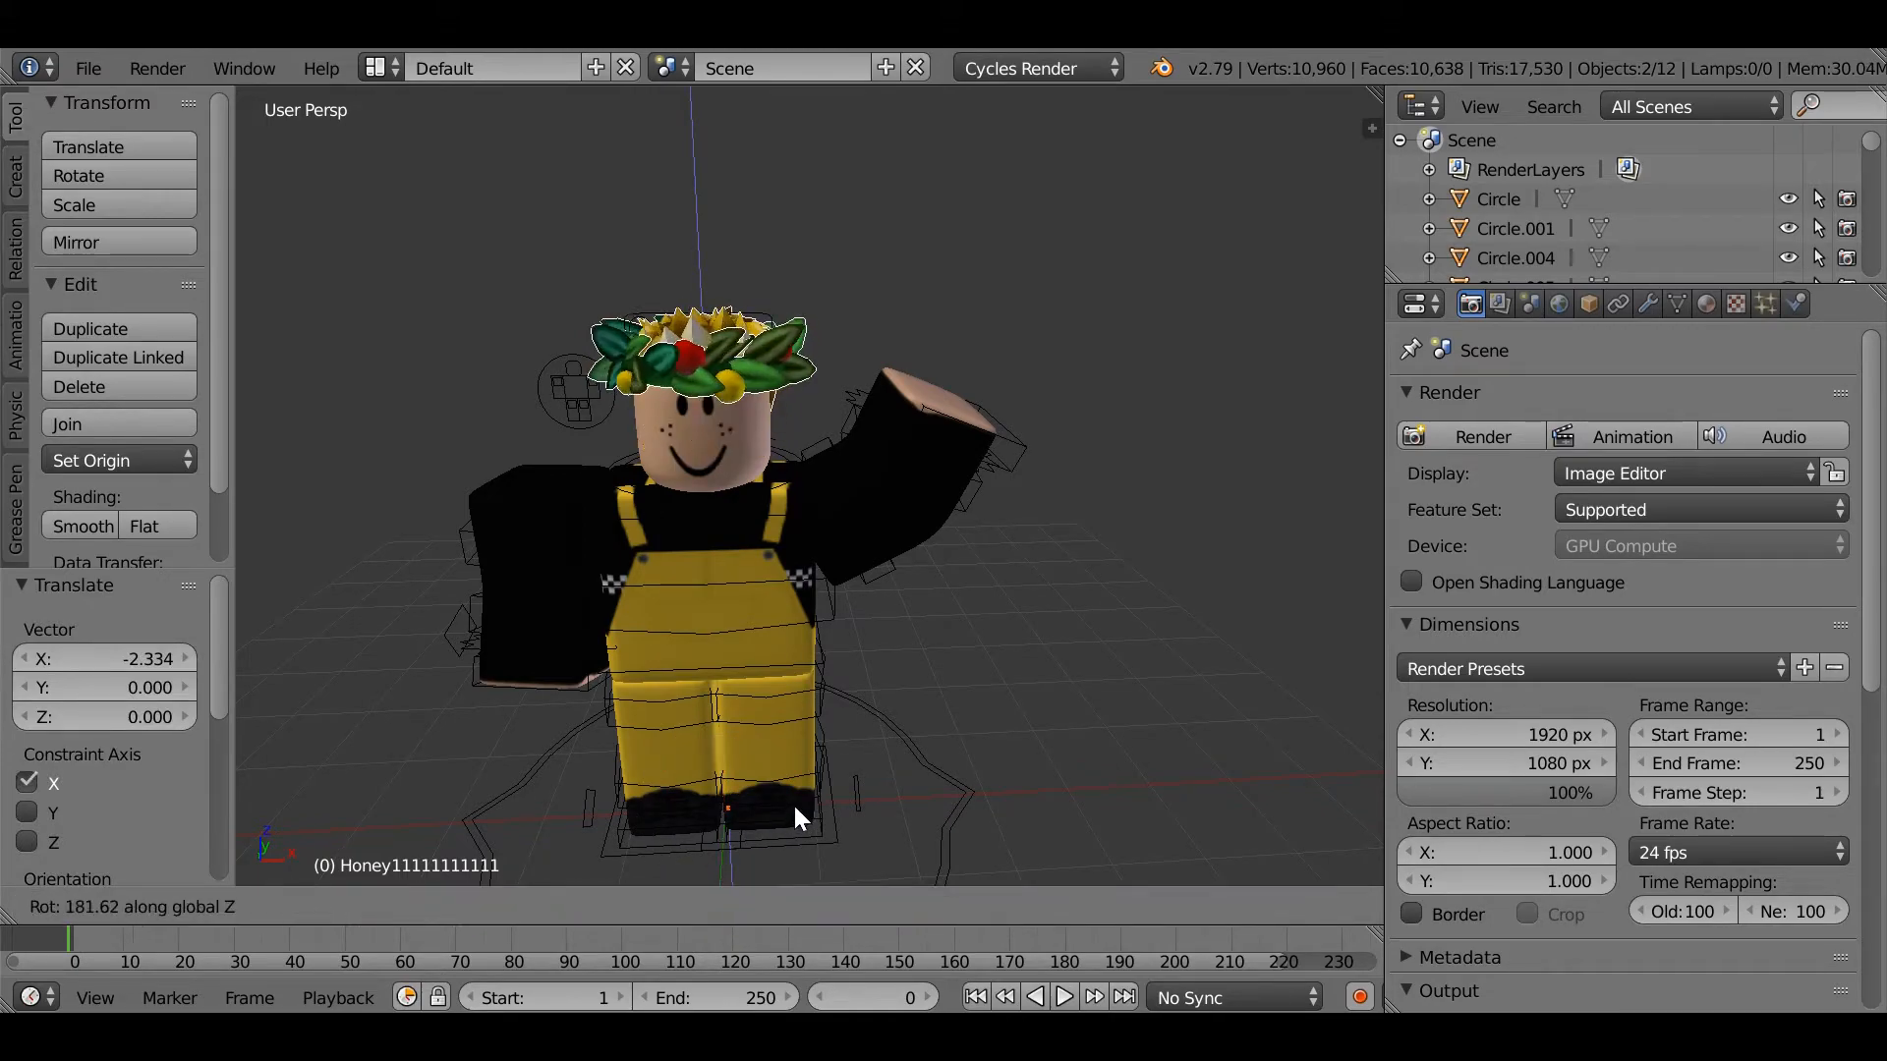
{"action": "left_click", "coordinate": [798, 804]}
{"action": "middle_click_drag", "start_coordinate": [798, 804], "coordinate": [824, 798], "text": "shift"}
{"action": "key", "text": "g"}
{"action": "key", "text": "x"}
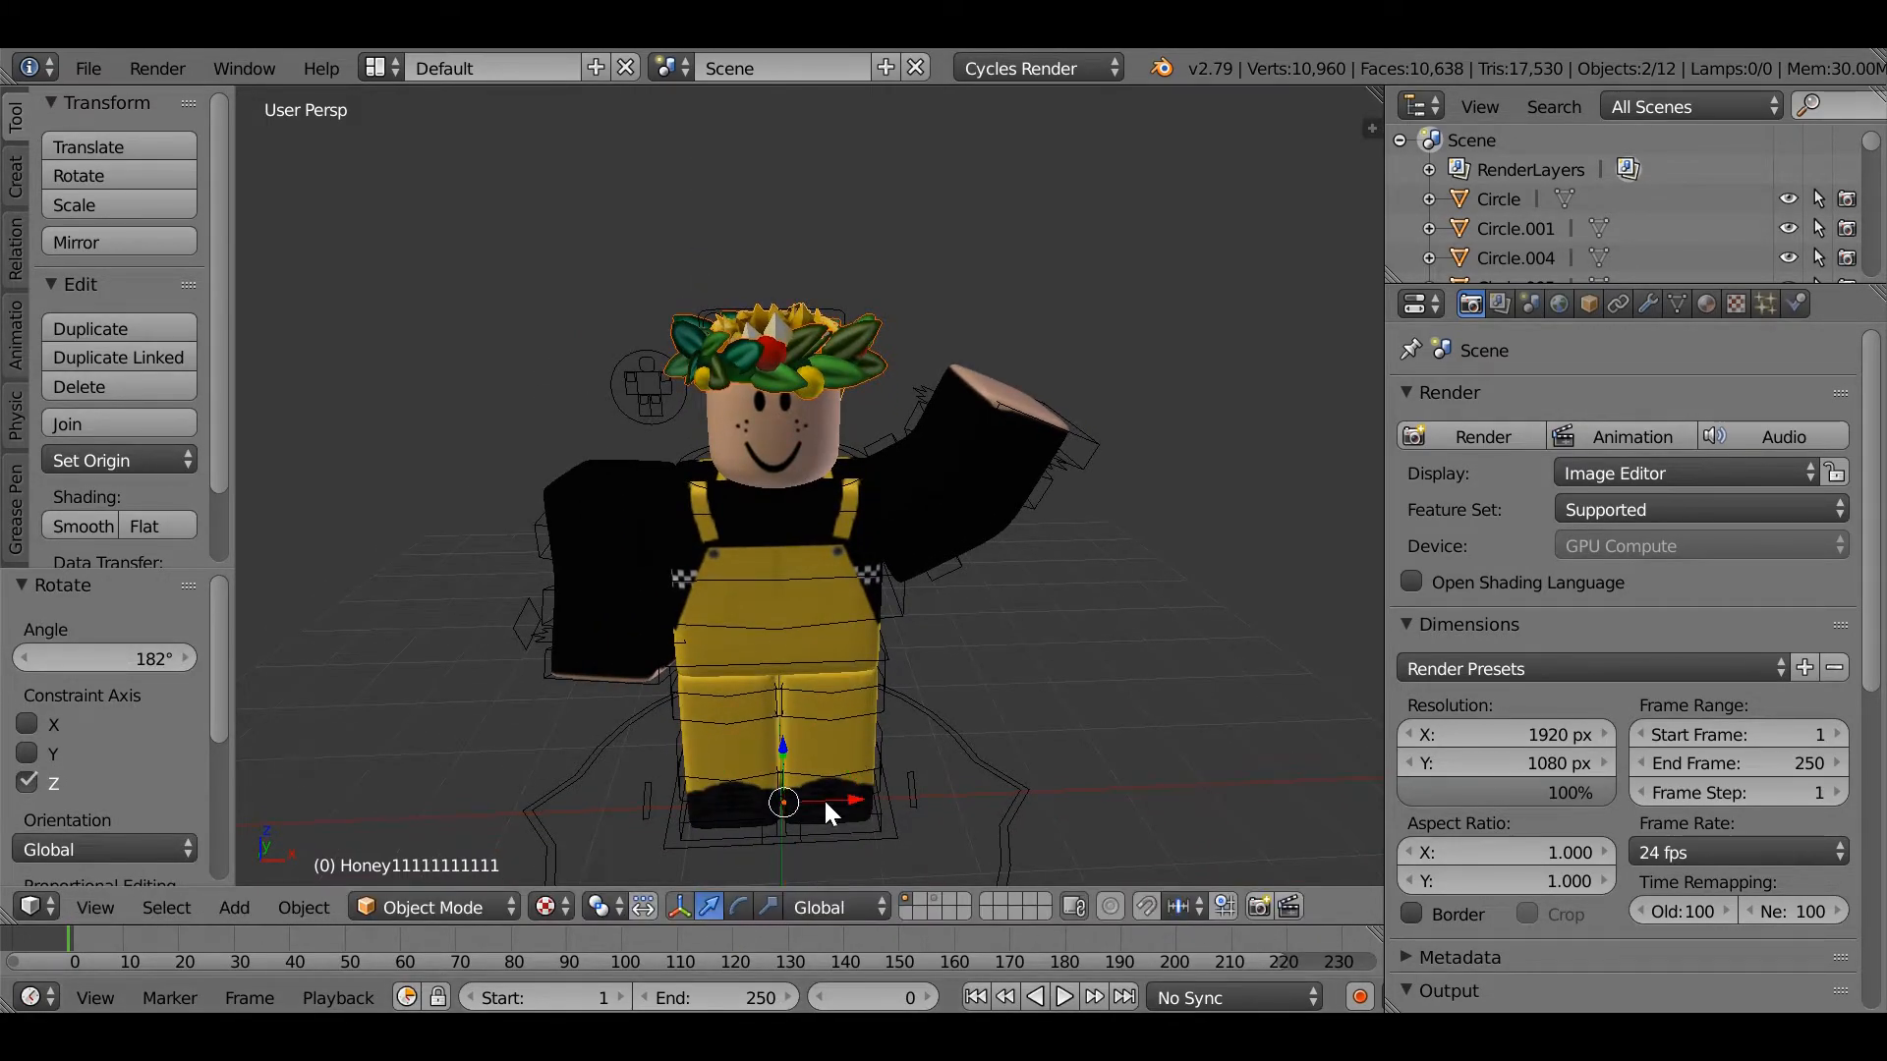
{"action": "left_click", "coordinate": [822, 798]}
Step: Deselect the camera and preview the character through the camera view with Rendered viewport shading
{"action": "key", "text": "shift+f"}
{"action": "key", "text": "Escape"}
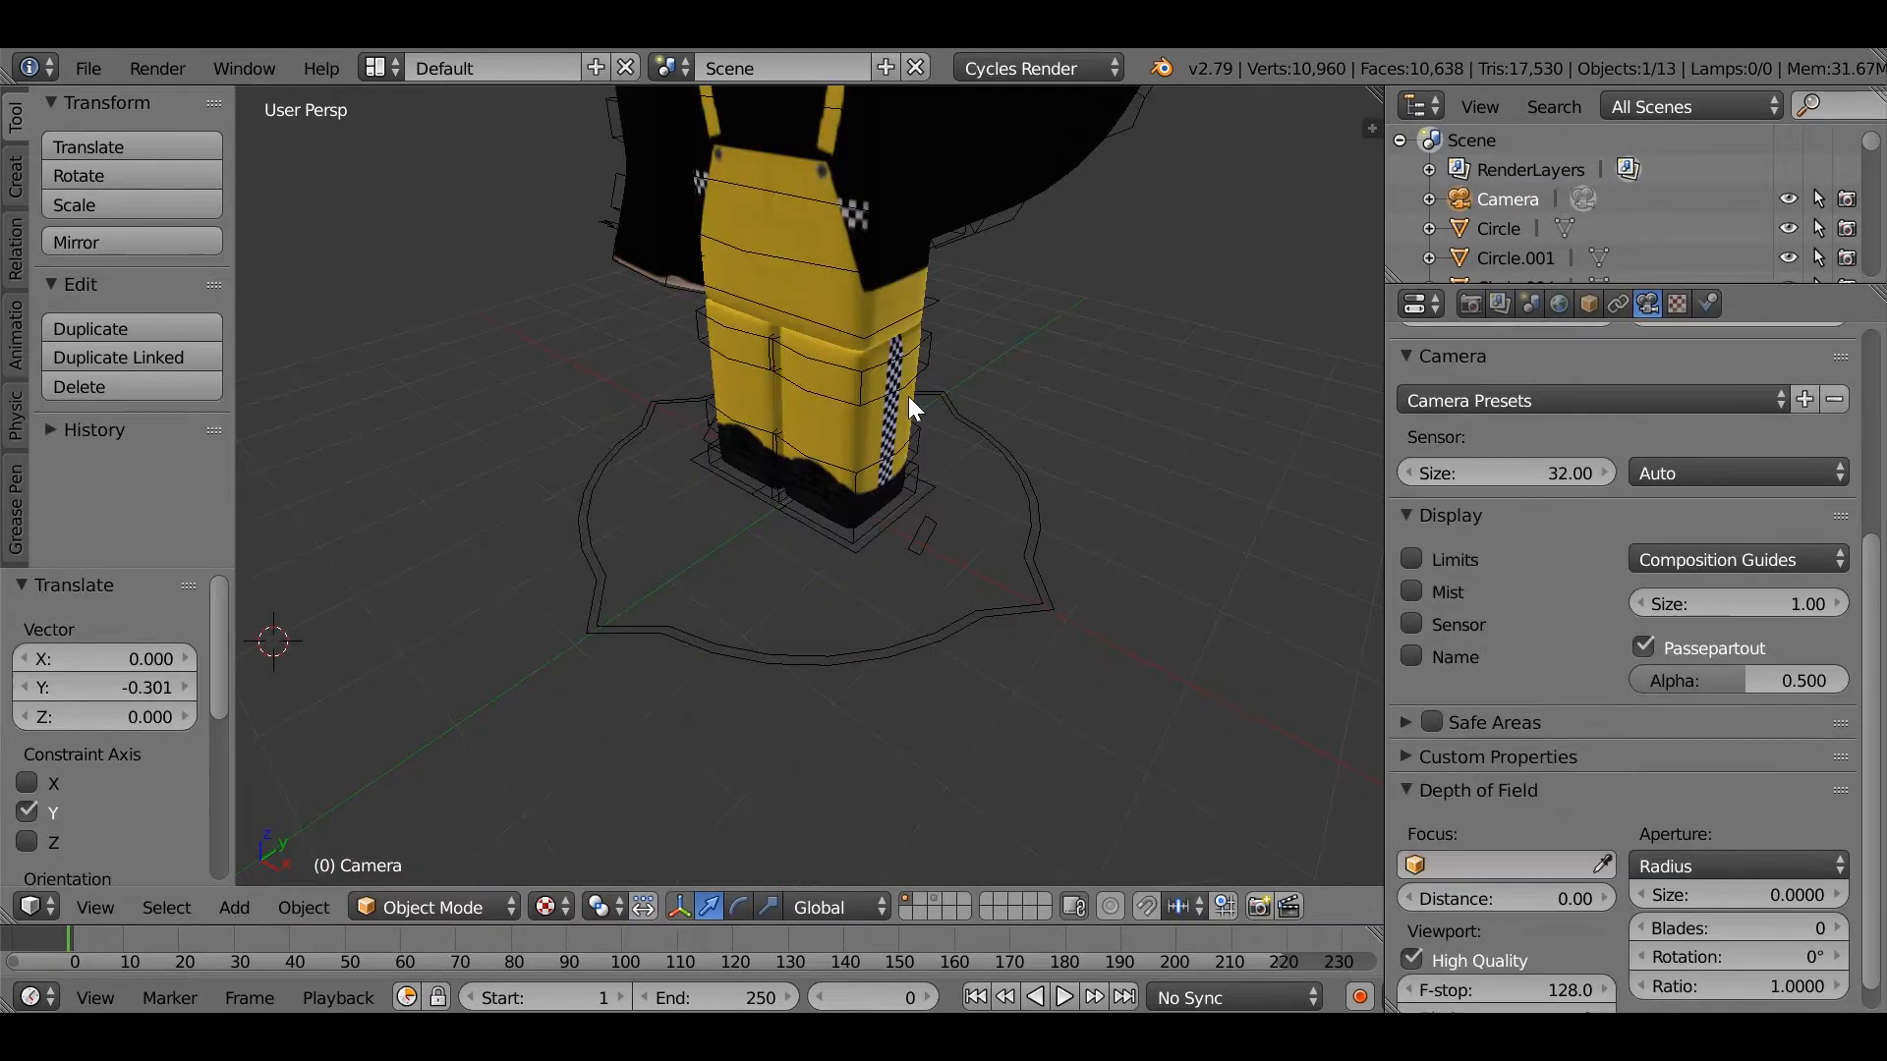
{"action": "scroll", "coordinate": [912, 403], "scroll_direction": "down", "scroll_amount": 8}
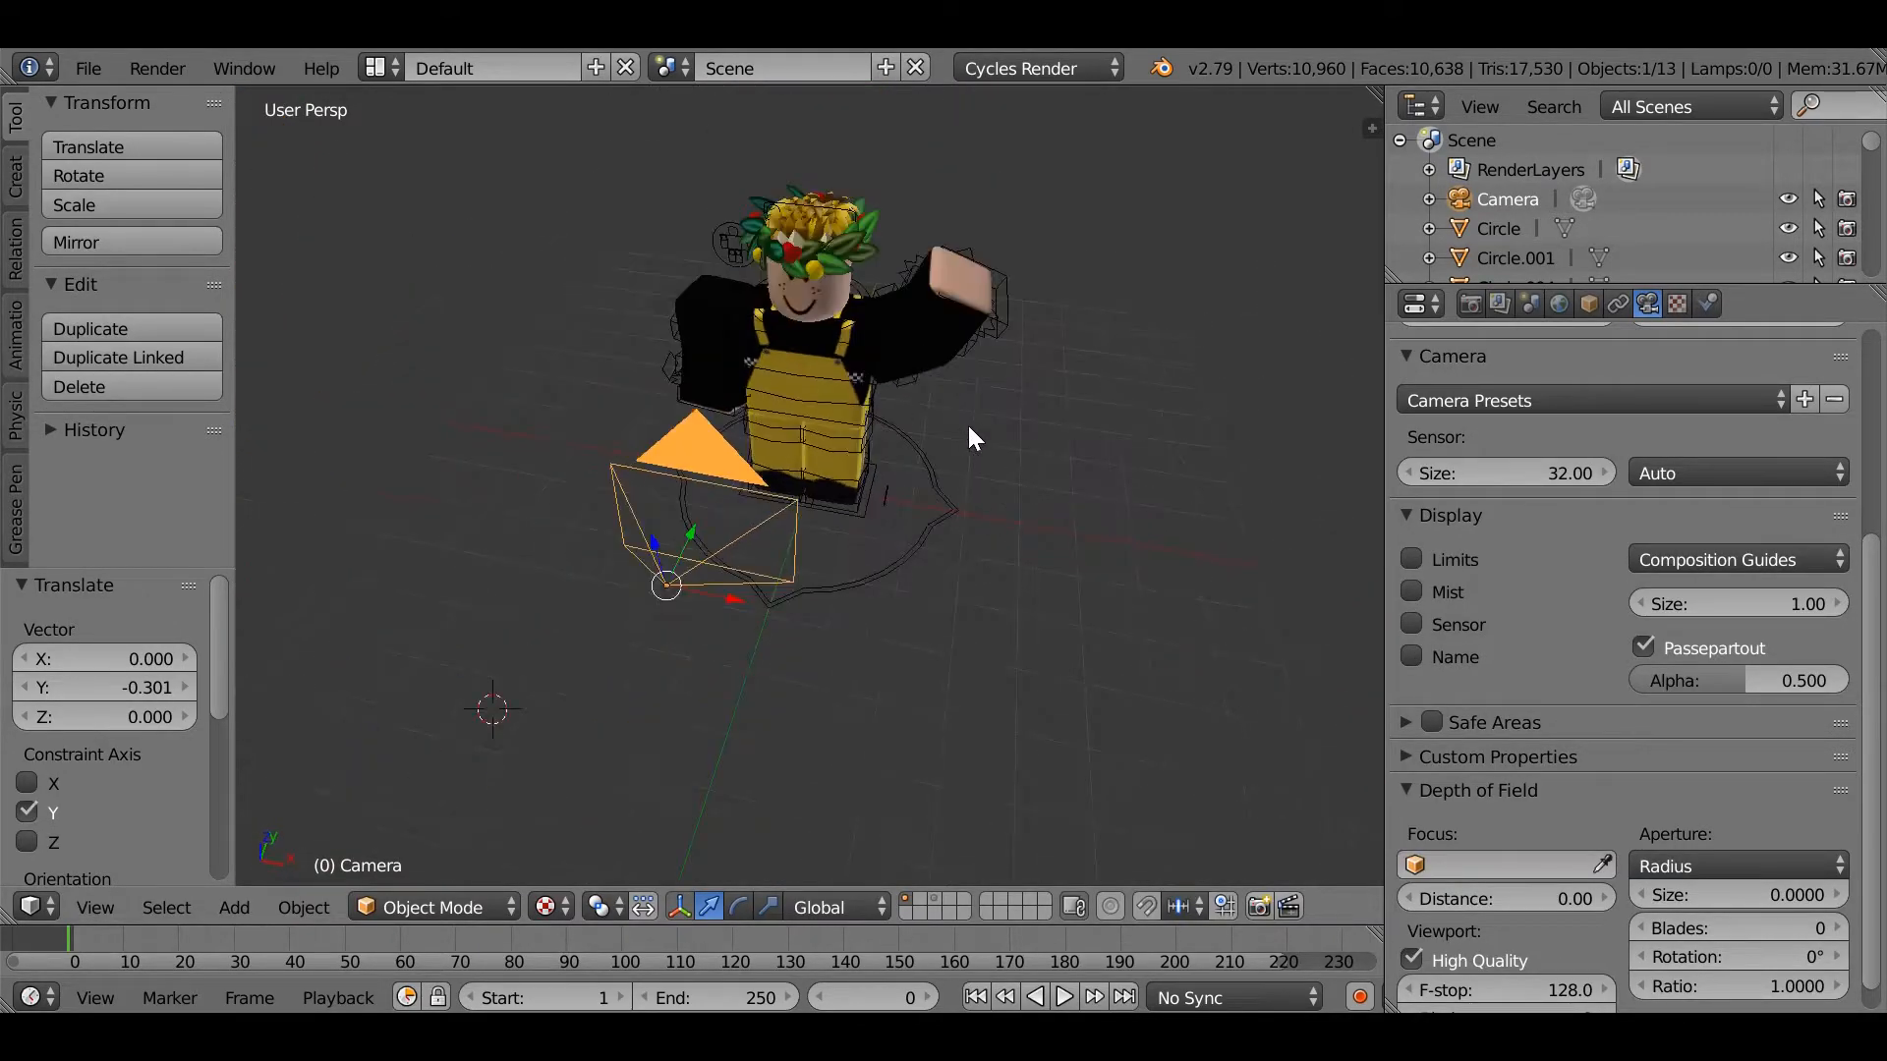
{"action": "scroll", "coordinate": [981, 424], "scroll_direction": "up", "scroll_amount": 1}
{"action": "key", "text": "a"}
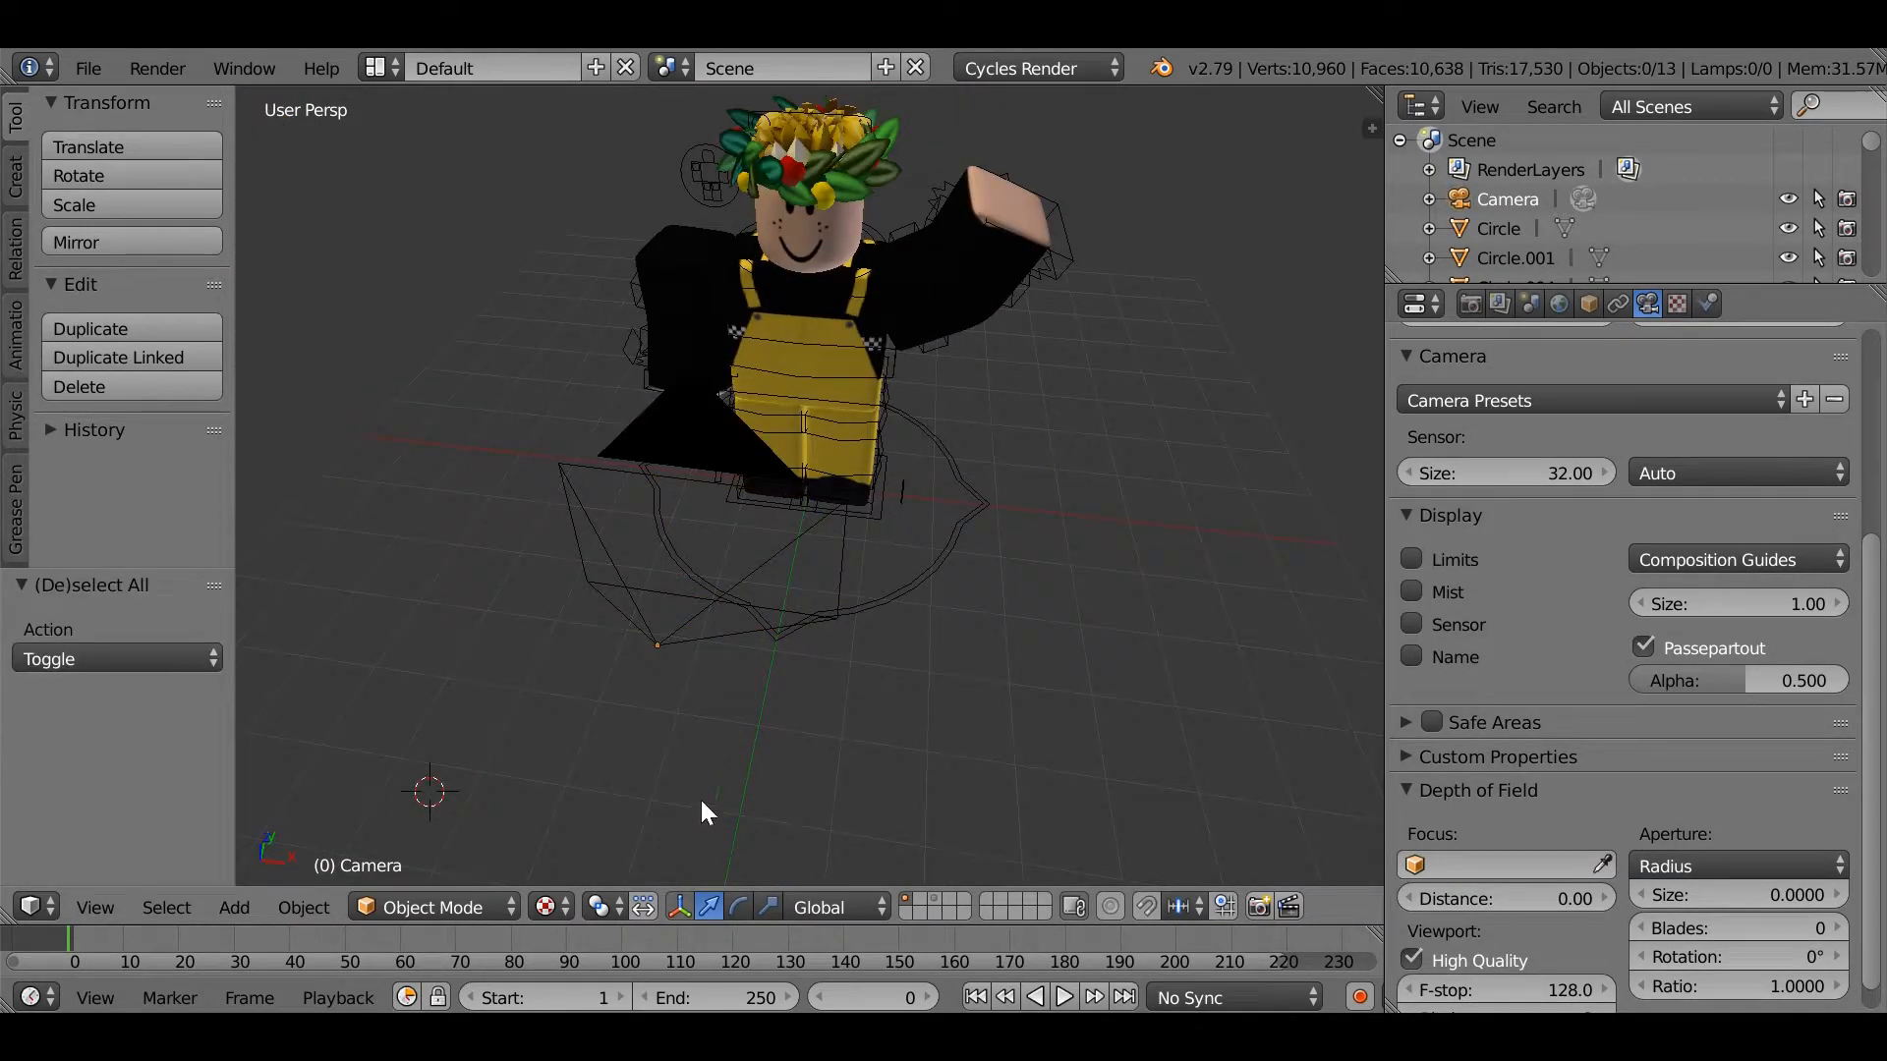
{"action": "left_click", "coordinate": [545, 906]}
{"action": "key", "text": "KP_0"}
{"action": "left_click", "coordinate": [548, 906]}
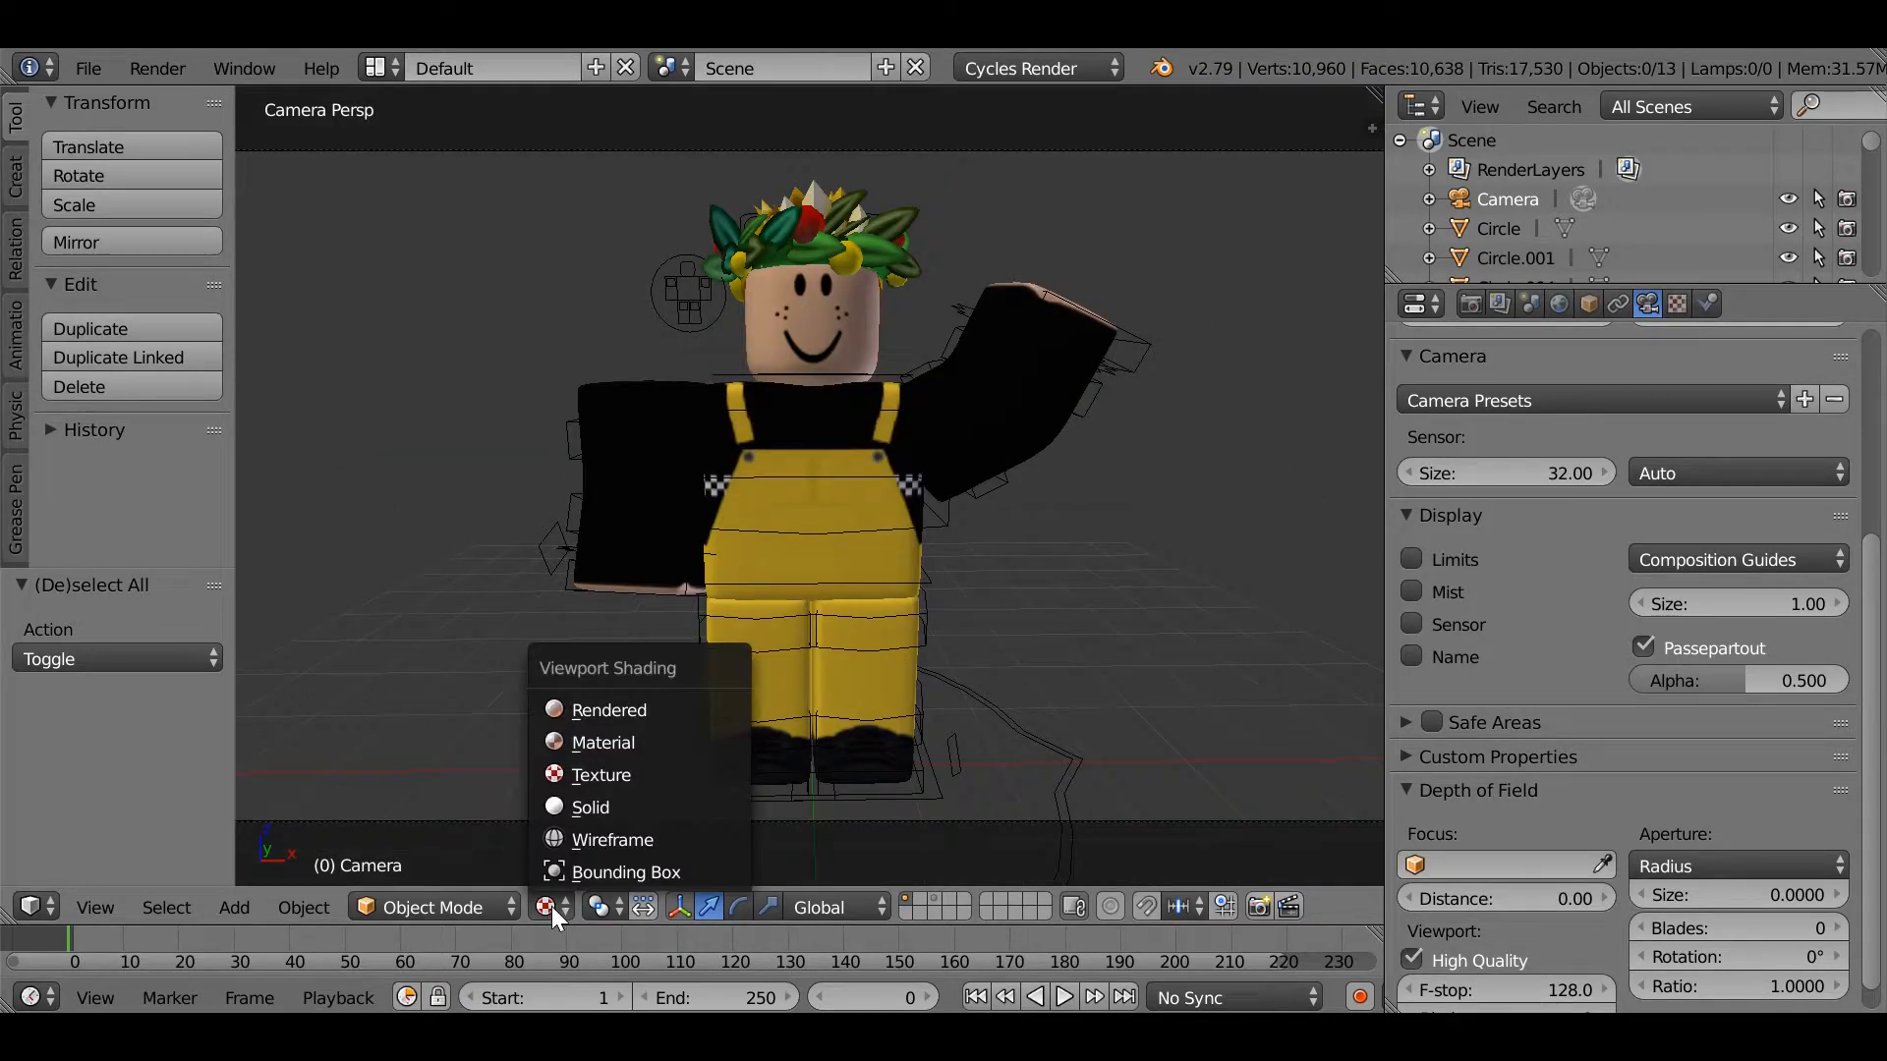
{"action": "left_click", "coordinate": [630, 709]}
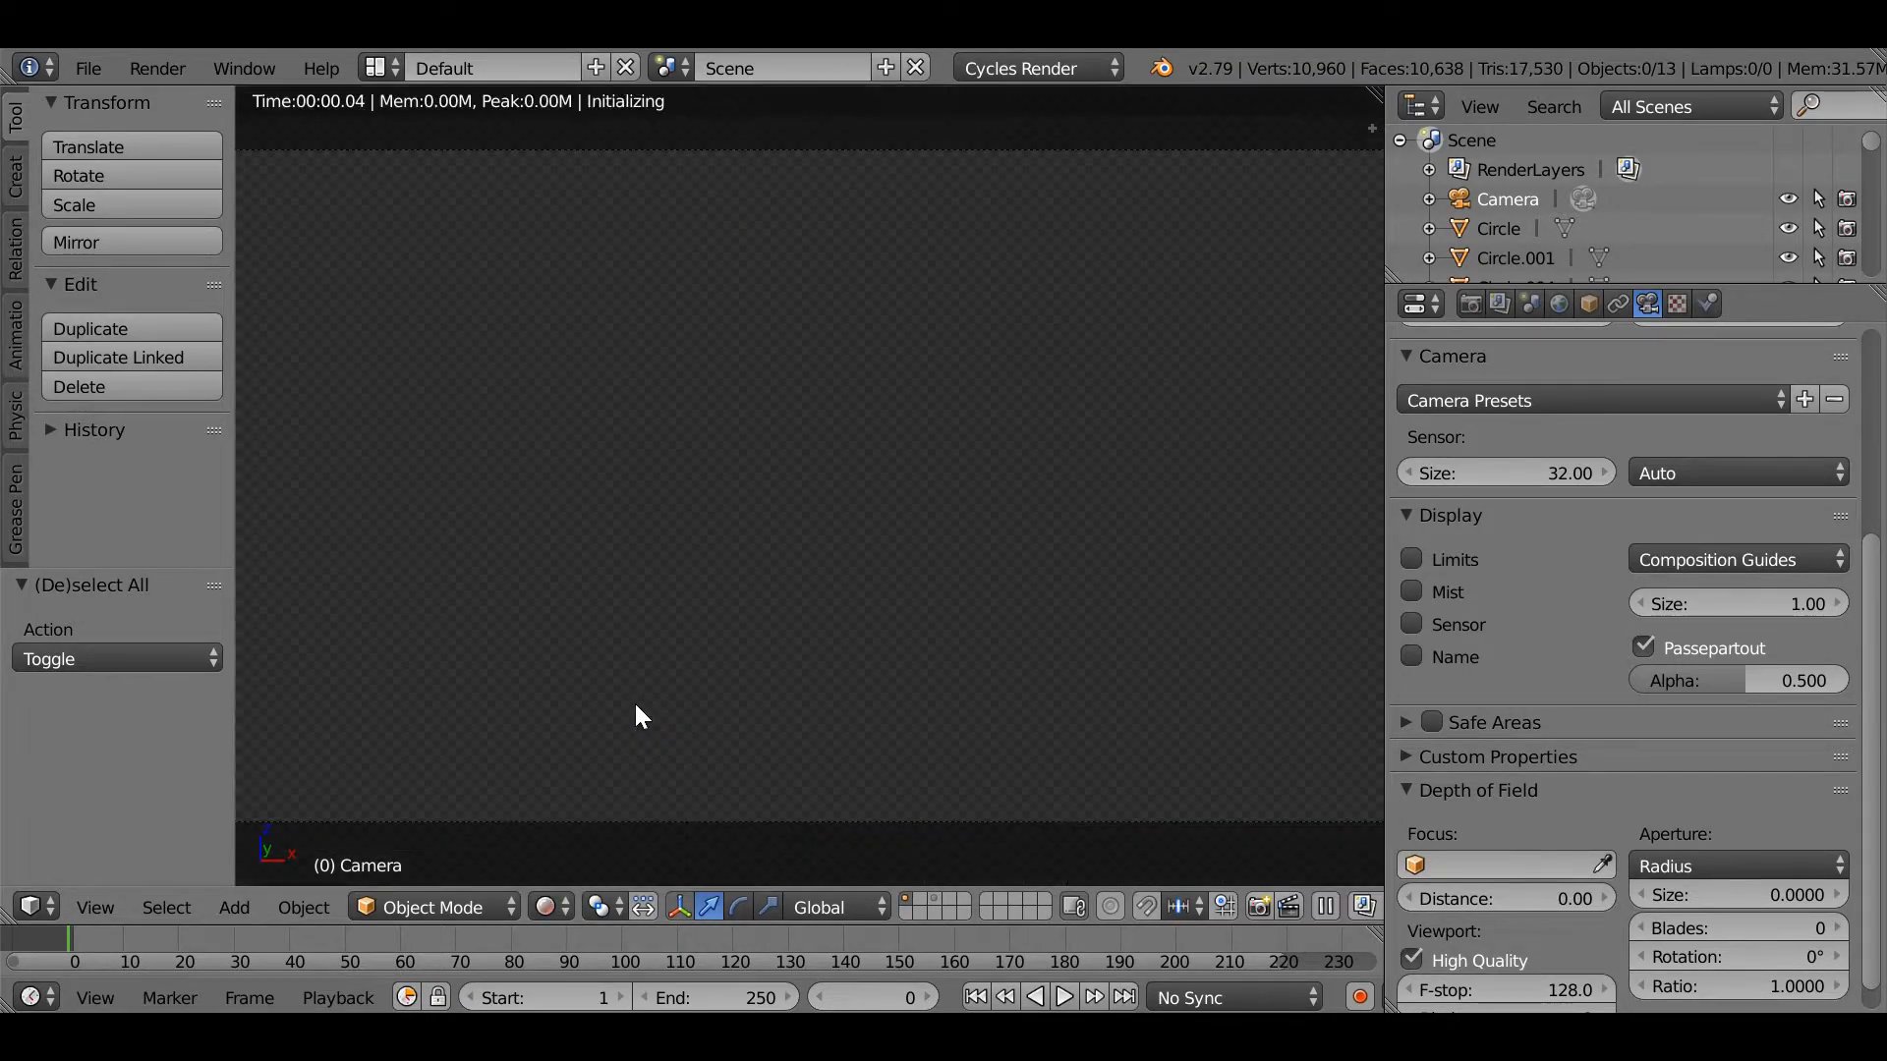
Step: Leave the rendered preview and set the viewport shading to Material
{"action": "left_click", "coordinate": [552, 906]}
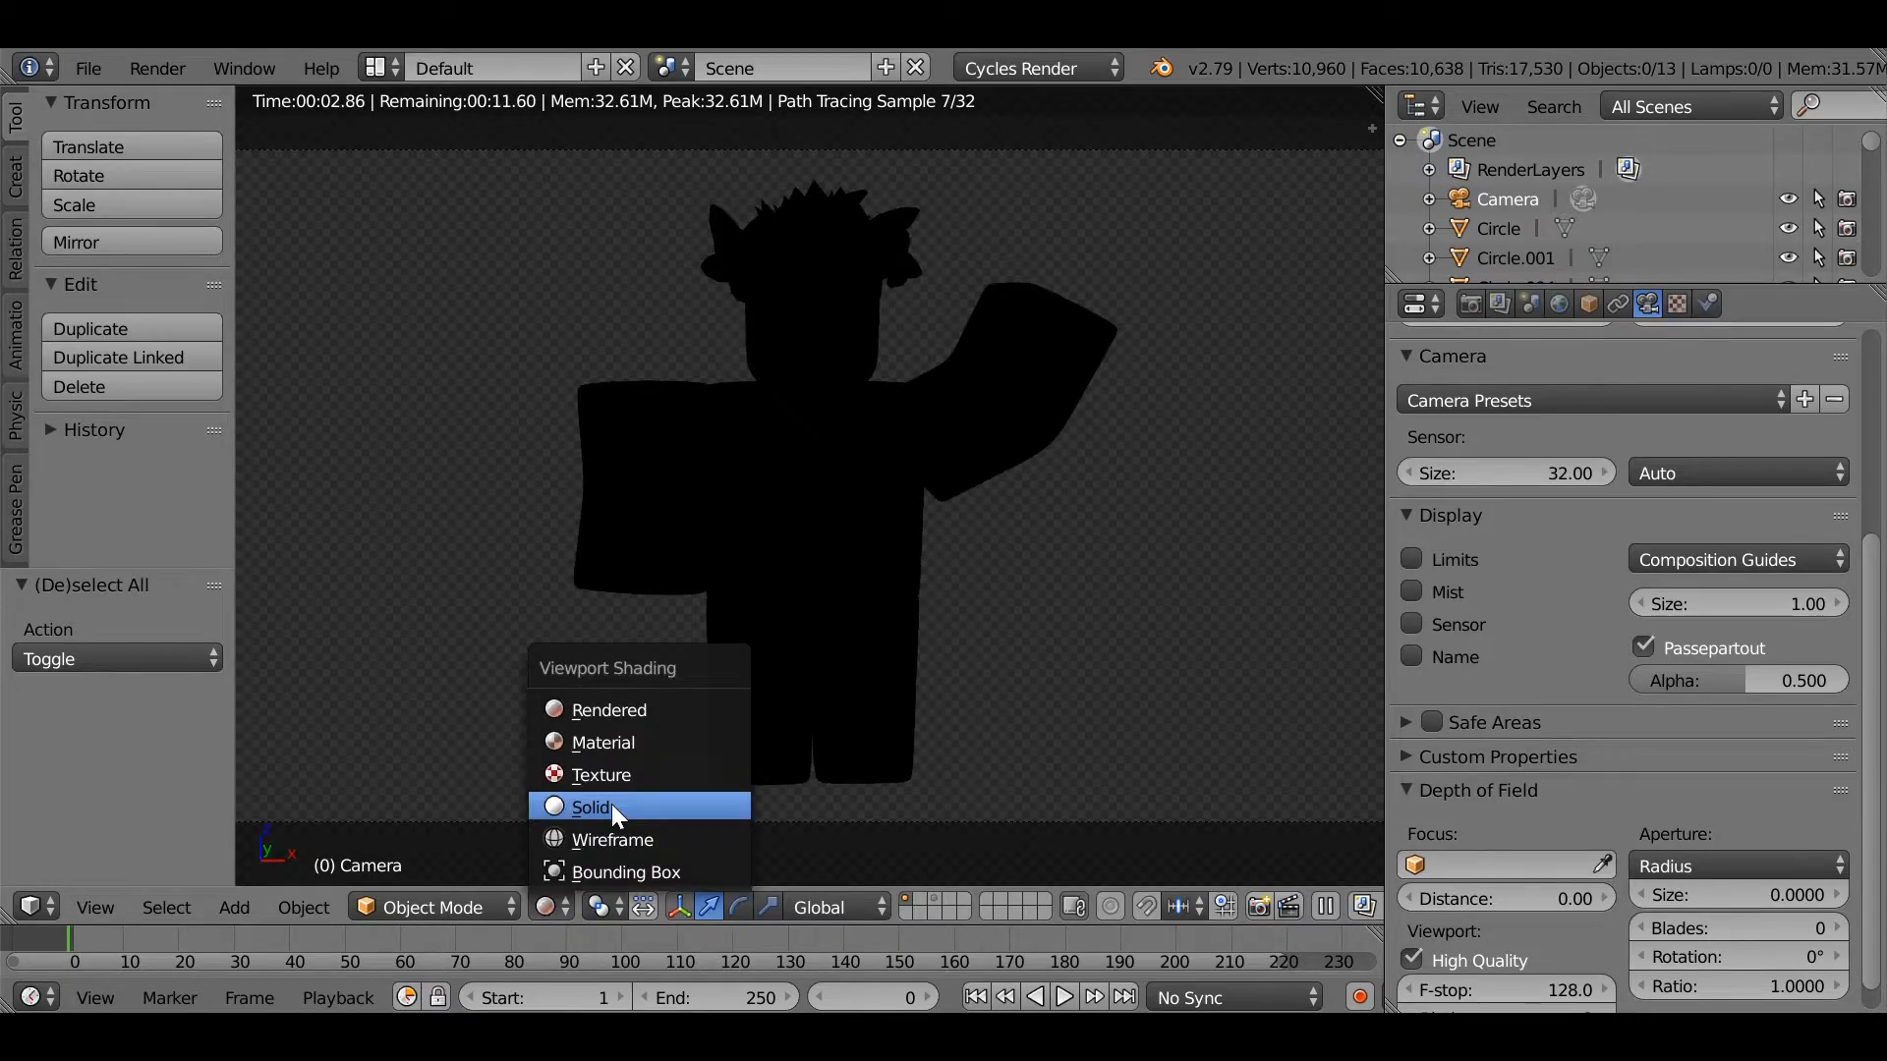
{"action": "left_click", "coordinate": [611, 804]}
{"action": "left_click", "coordinate": [546, 896]}
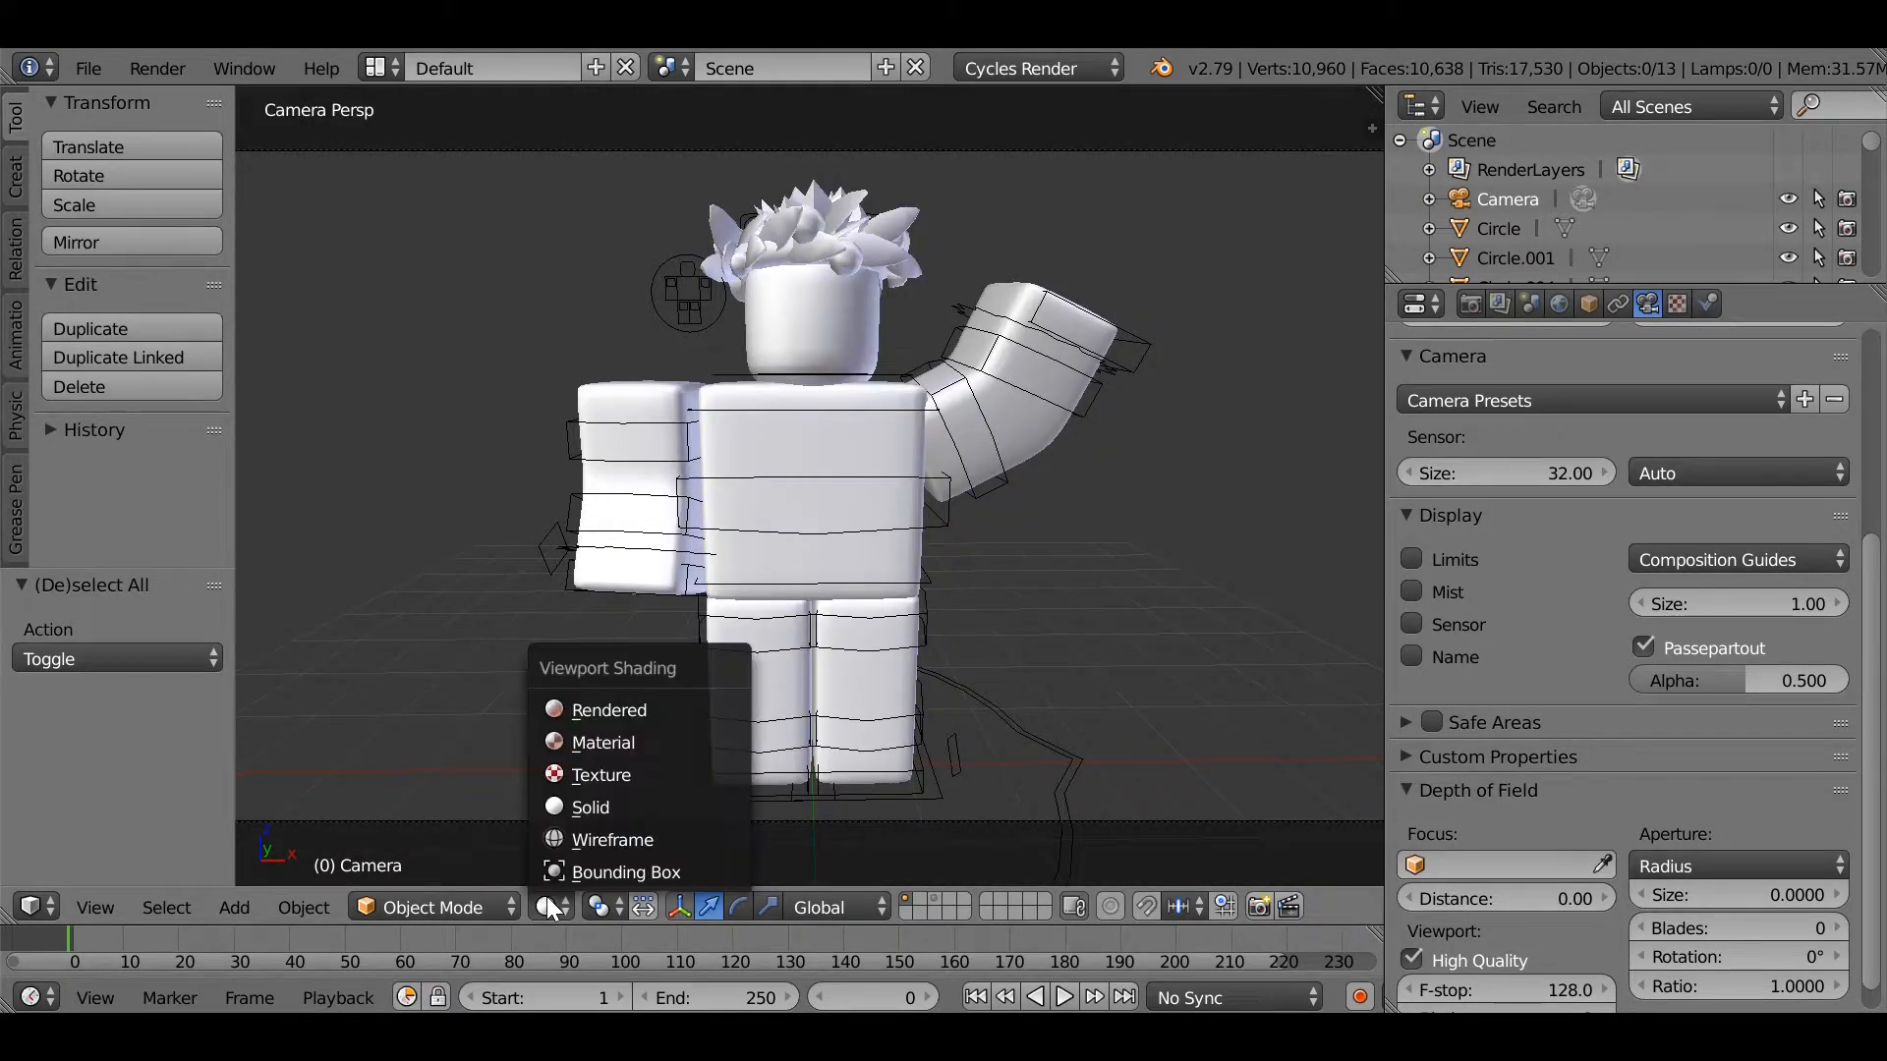
{"action": "left_click", "coordinate": [627, 745]}
Step: Add a mesh plane and move it 4.317 along X in front of the character's feet
{"action": "mouse_move", "coordinate": [847, 627]}
{"action": "middle_mouse_down"}
{"action": "mouse_move", "coordinate": [918, 588]}
{"action": "mouse_move", "coordinate": [952, 510]}
{"action": "mouse_move", "coordinate": [939, 495]}
{"action": "middle_mouse_up"}
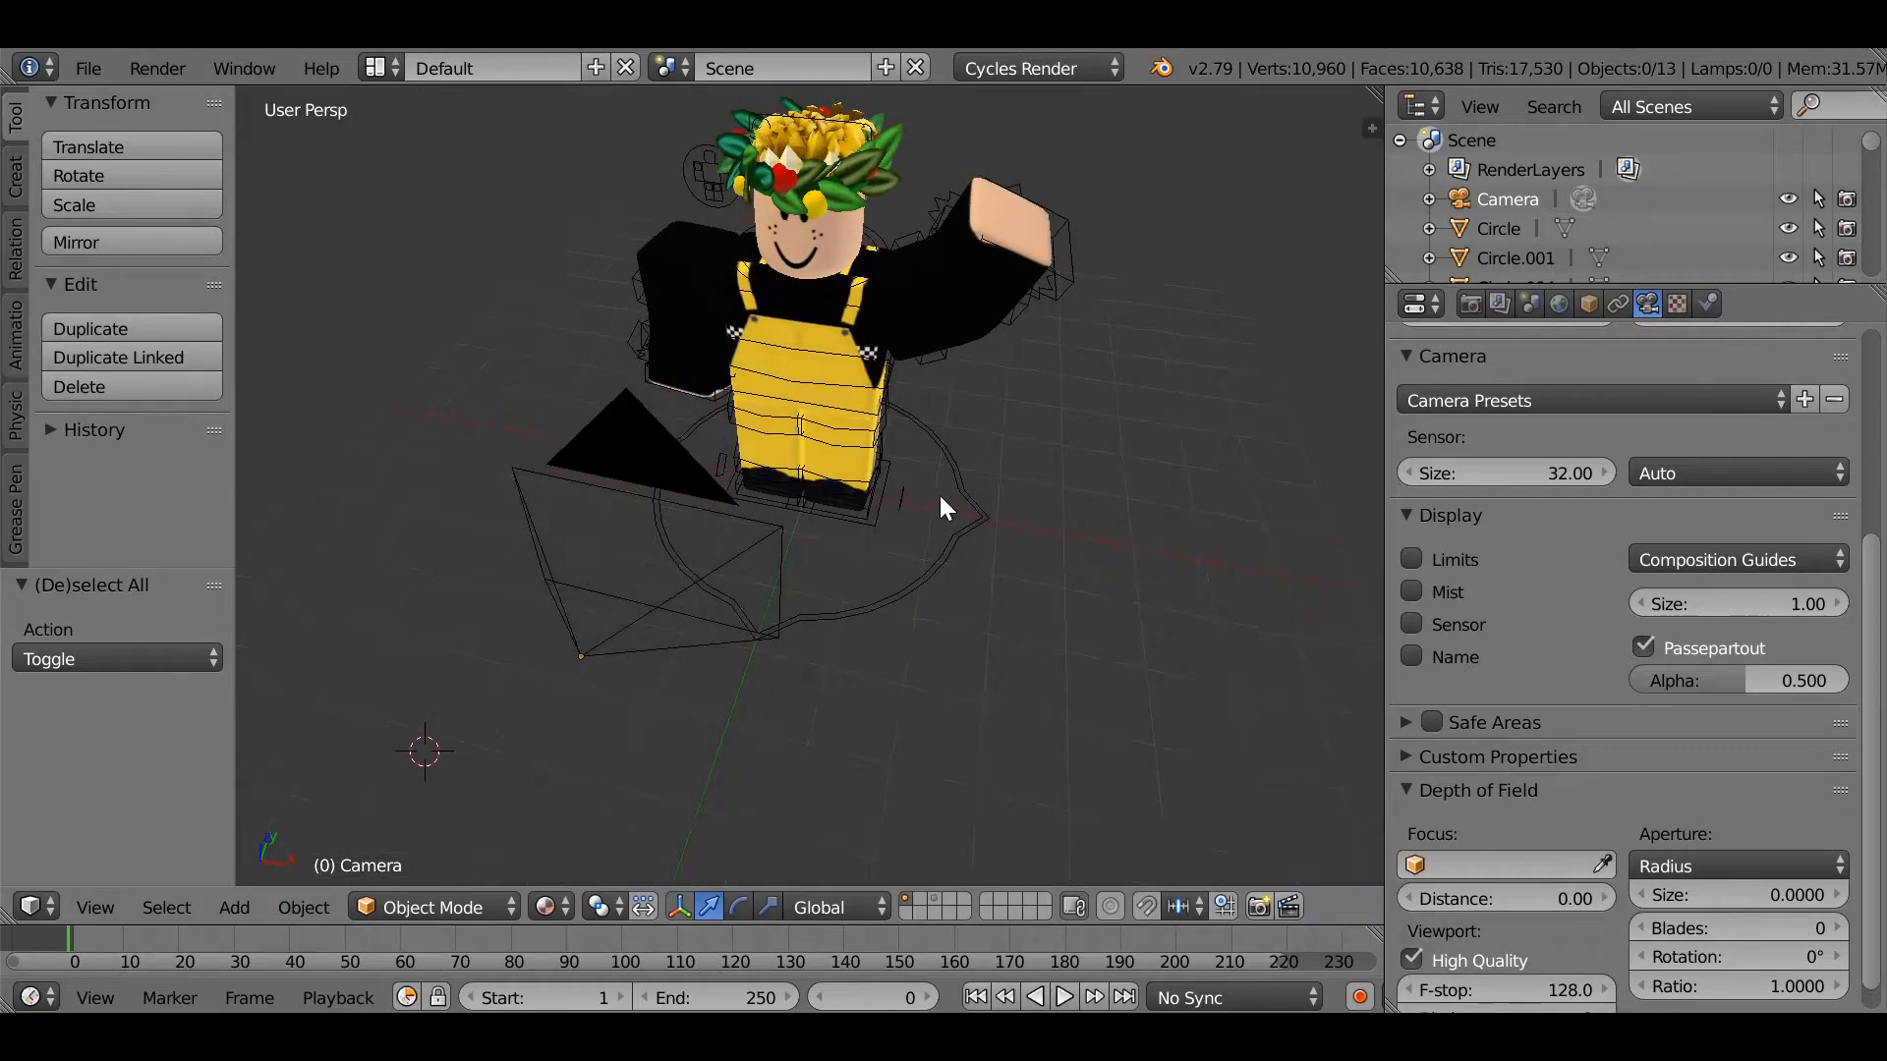
{"action": "key", "text": "shift+a"}
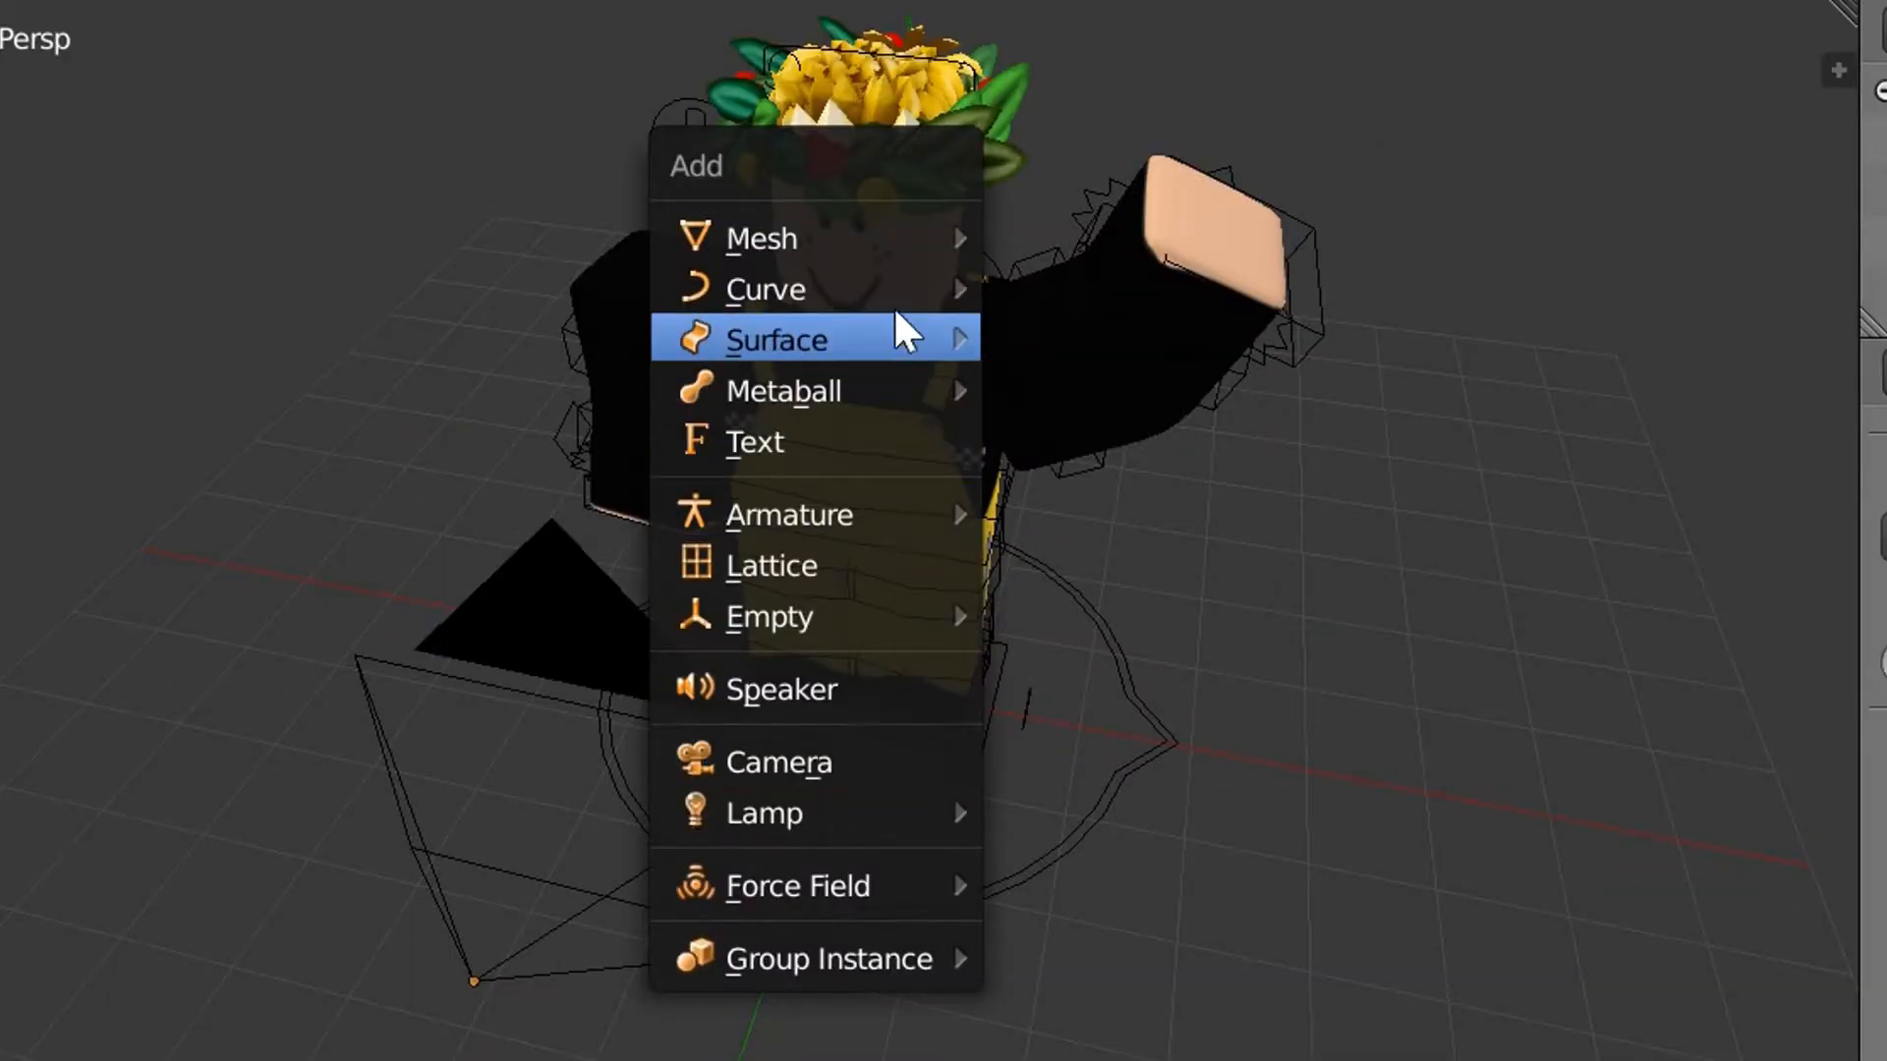
{"action": "mouse_move", "coordinate": [886, 245]}
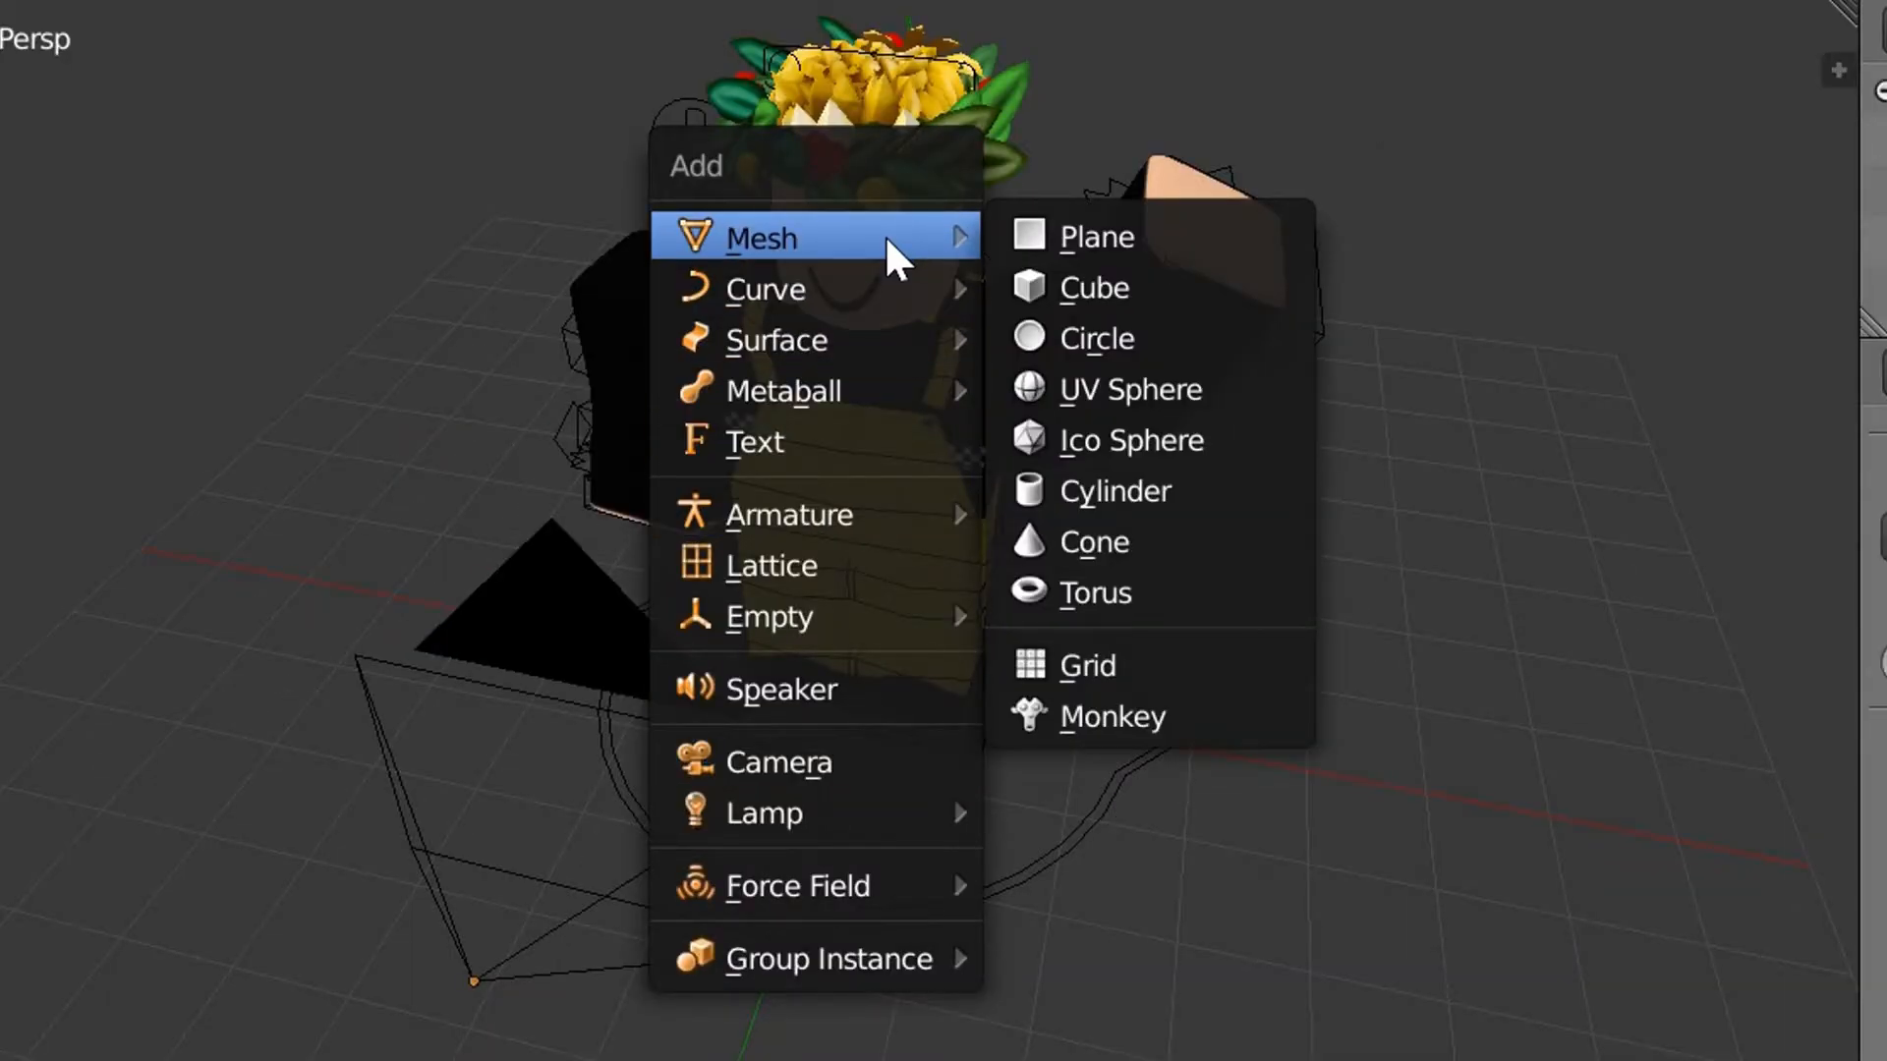
{"action": "left_click", "coordinate": [1104, 240]}
{"action": "left_click_drag", "start_coordinate": [468, 687], "coordinate": [833, 573]}
Step: Scale the plane up by 4.457, and shorten it by a factor of 0.744 along Y
{"action": "key", "text": "s"}
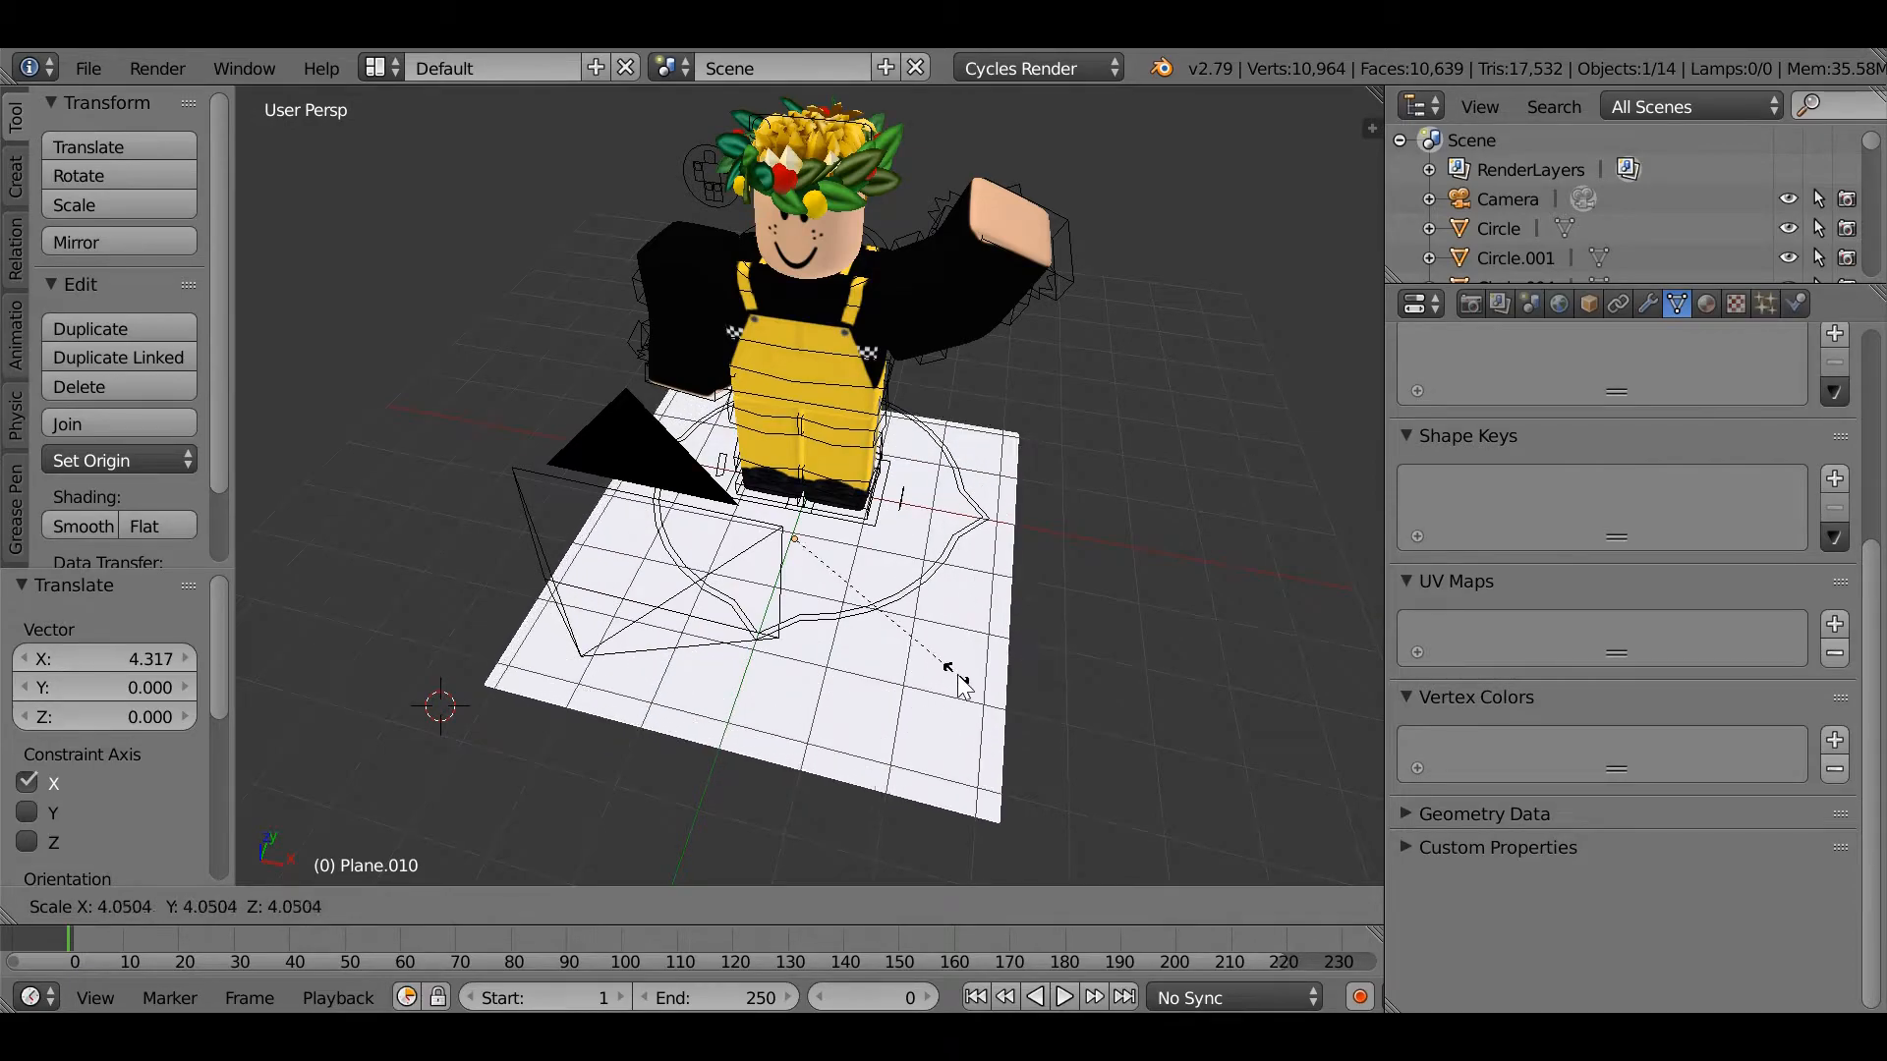
{"action": "left_click", "coordinate": [978, 688]}
{"action": "left_click", "coordinate": [1125, 824]}
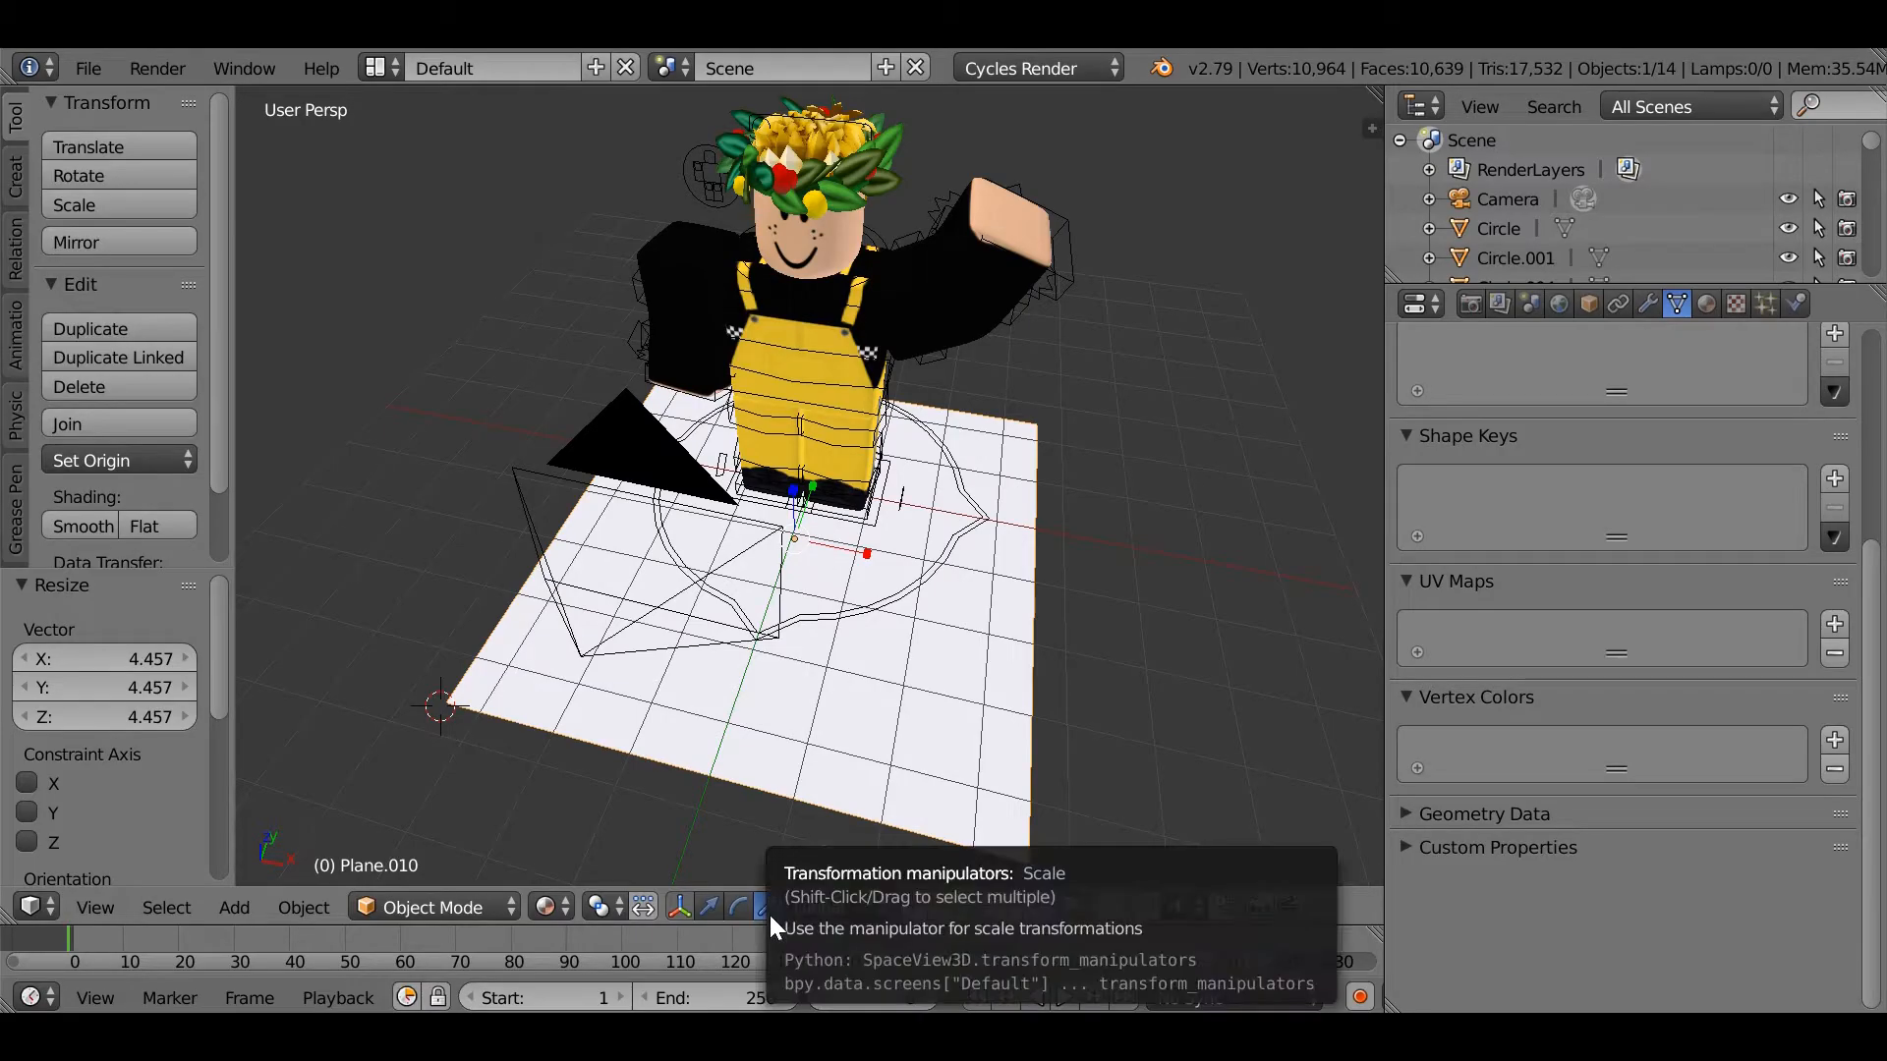
{"action": "left_click_drag", "start_coordinate": [819, 495], "coordinate": [824, 510]}
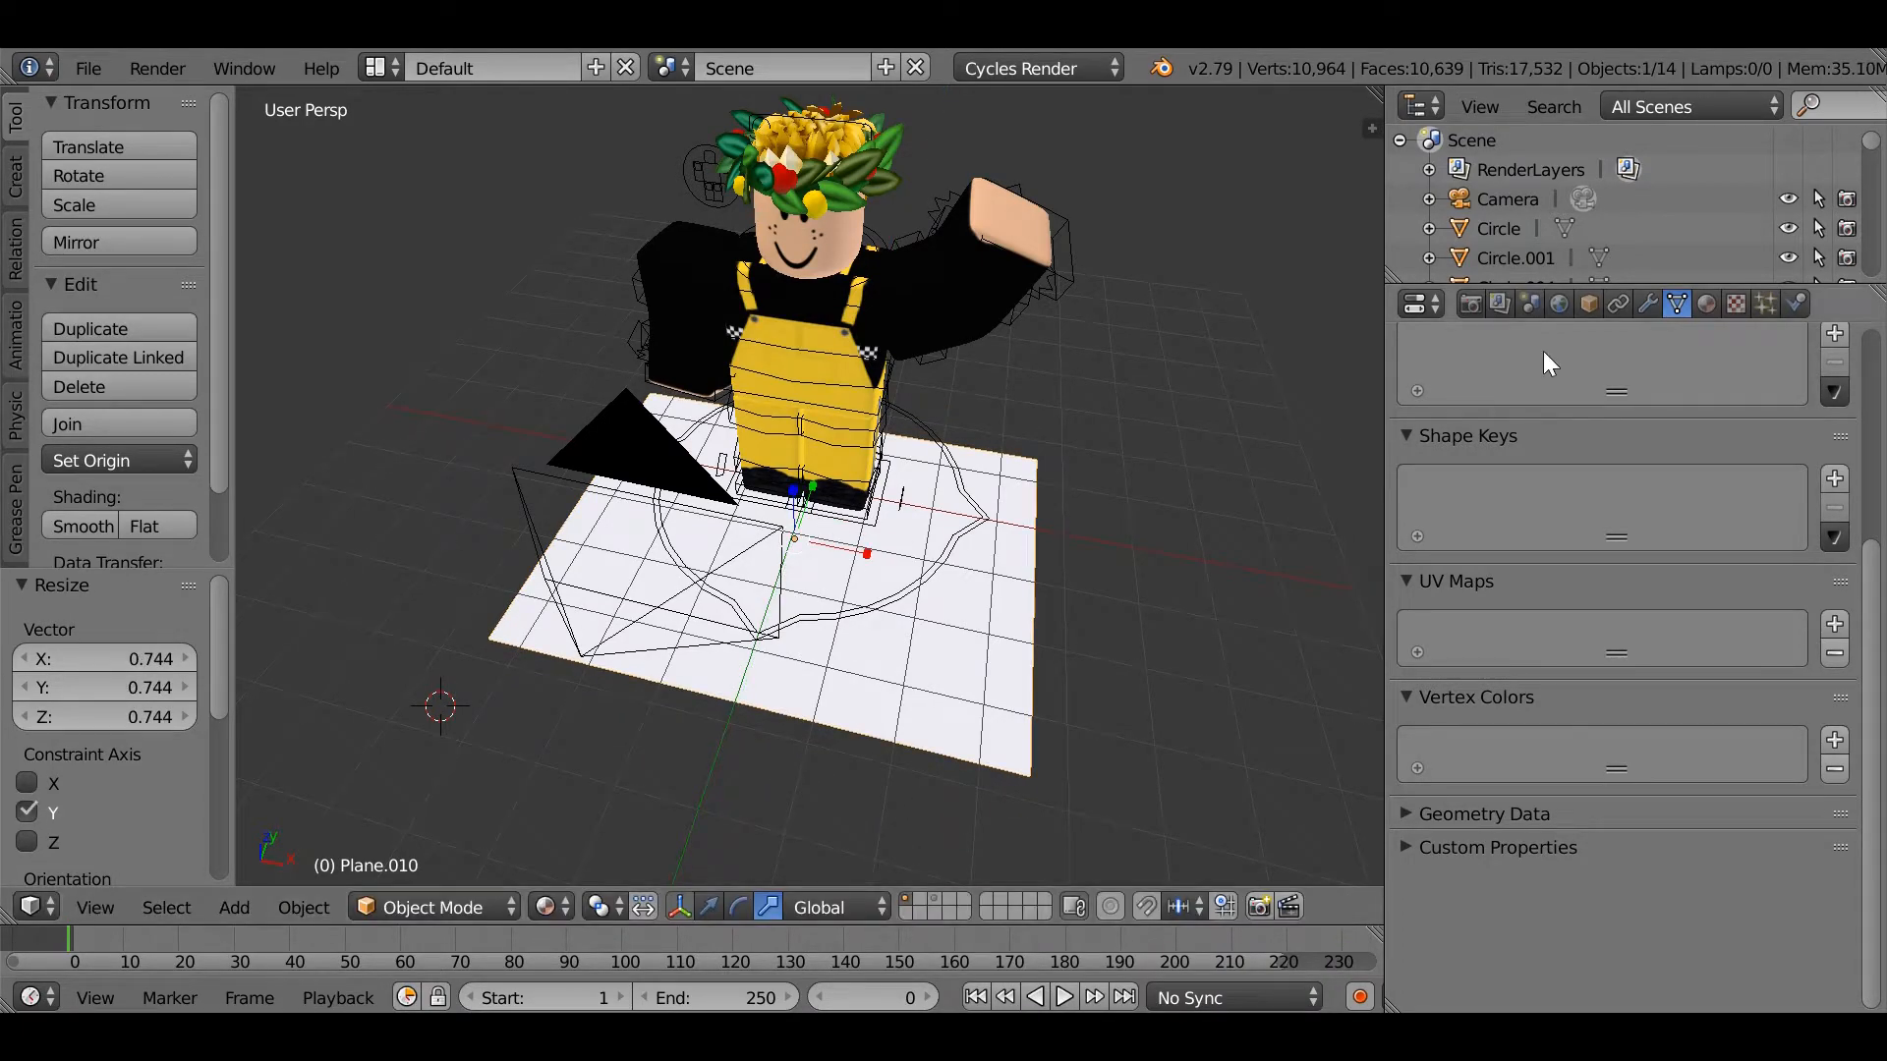
Step: Give the plane a new material with an Emission surface and a strength of 2.5
{"action": "left_click", "coordinate": [1704, 304]}
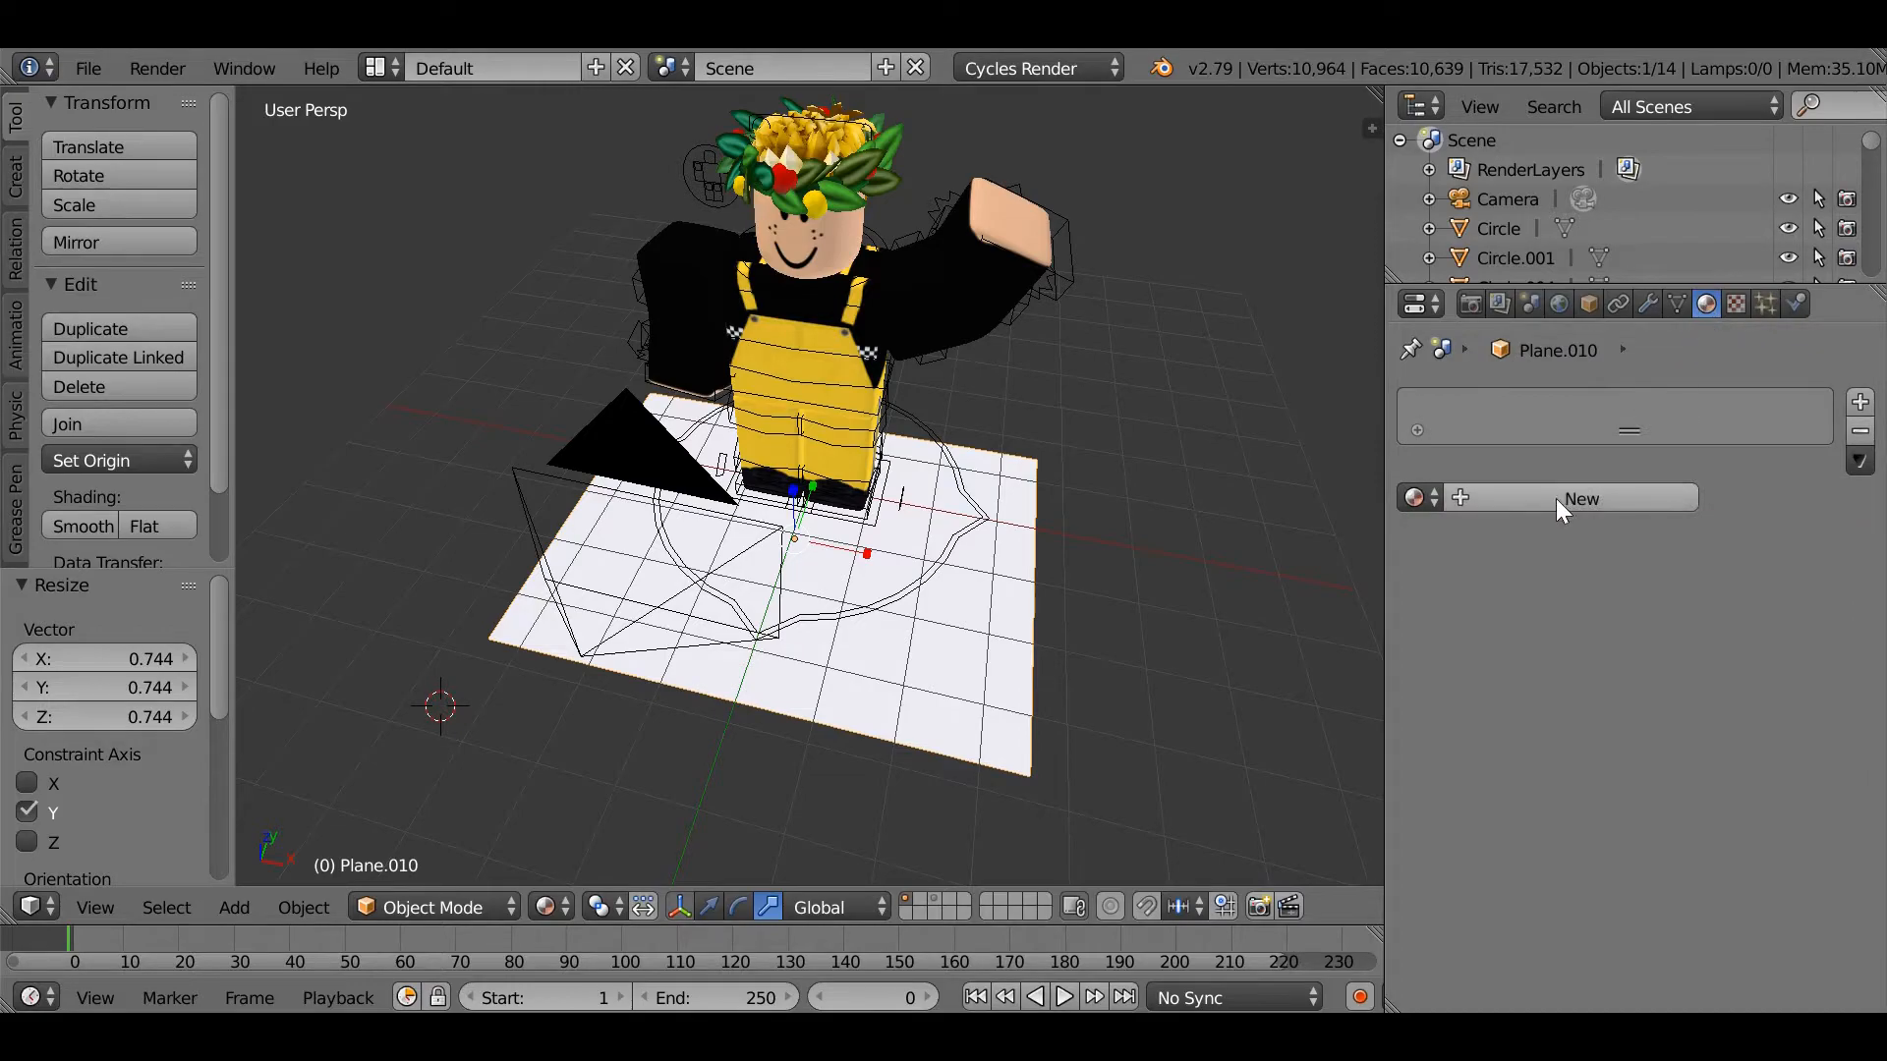
{"action": "left_click", "coordinate": [1528, 499]}
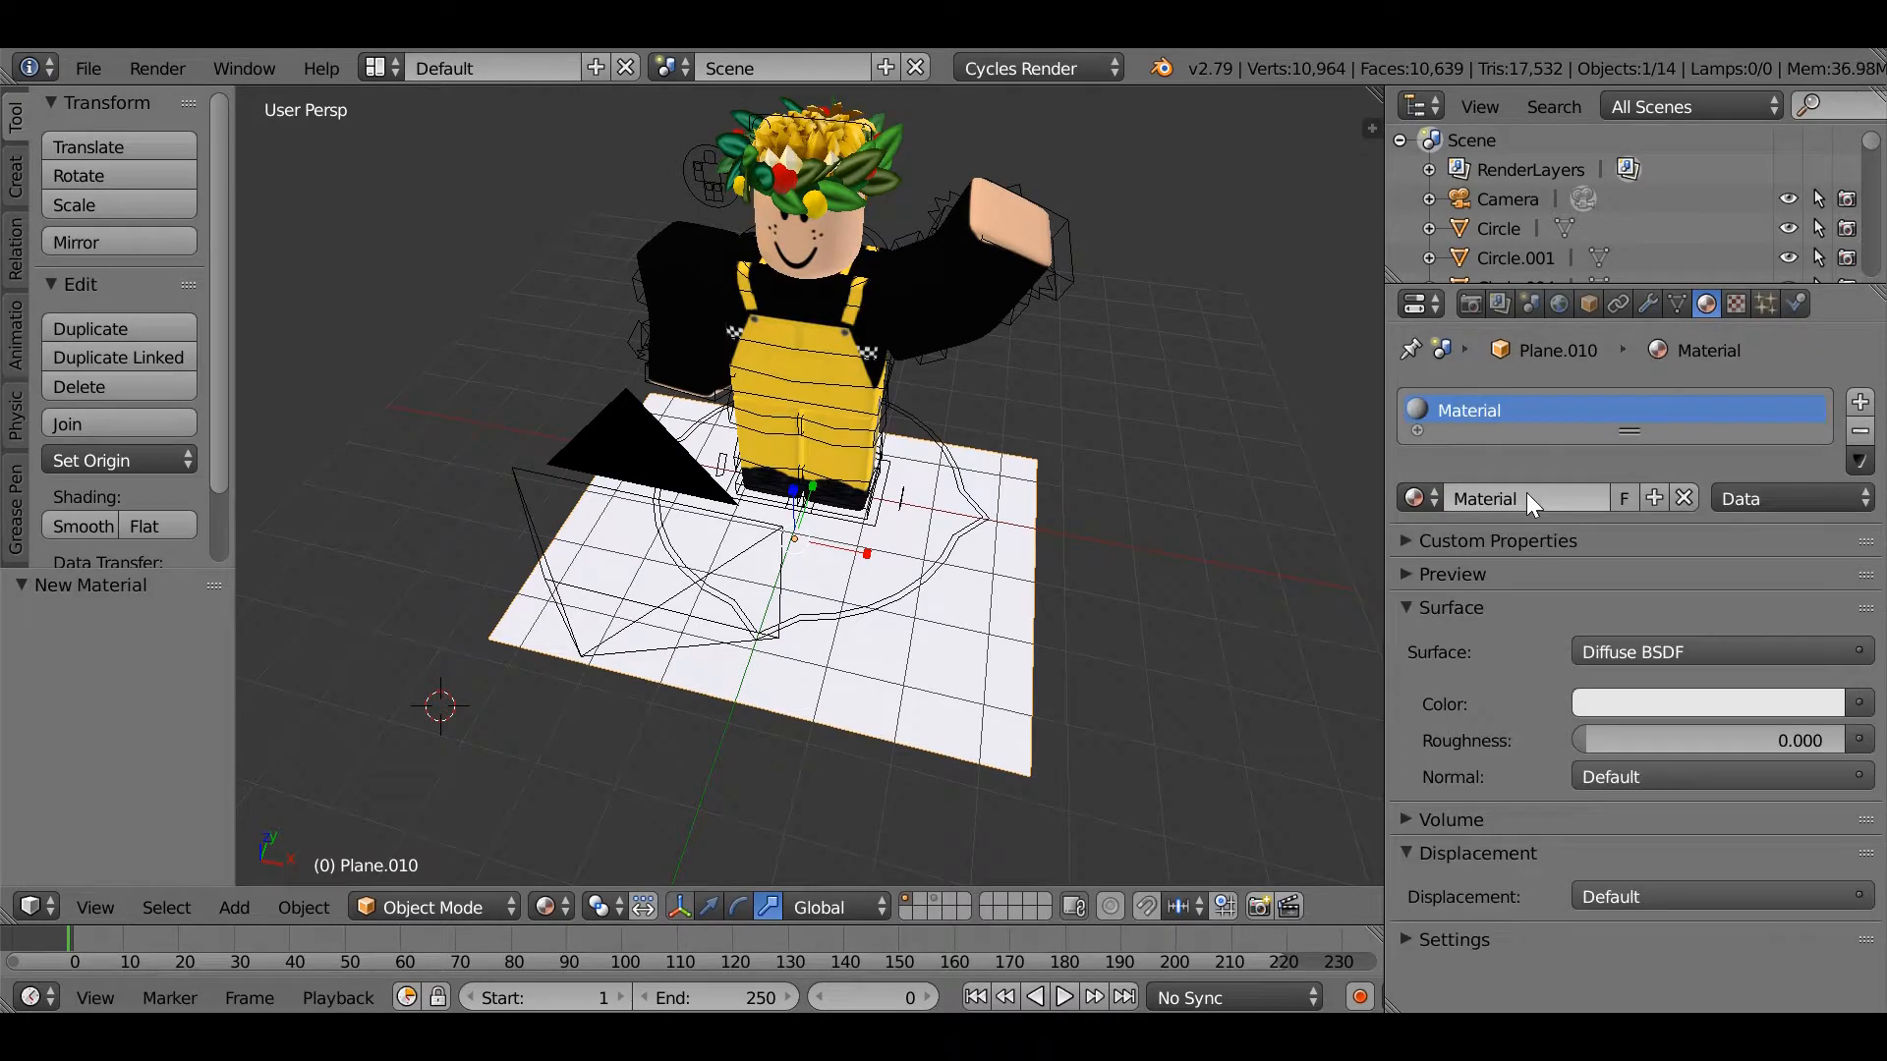
{"action": "left_click", "coordinate": [1645, 650]}
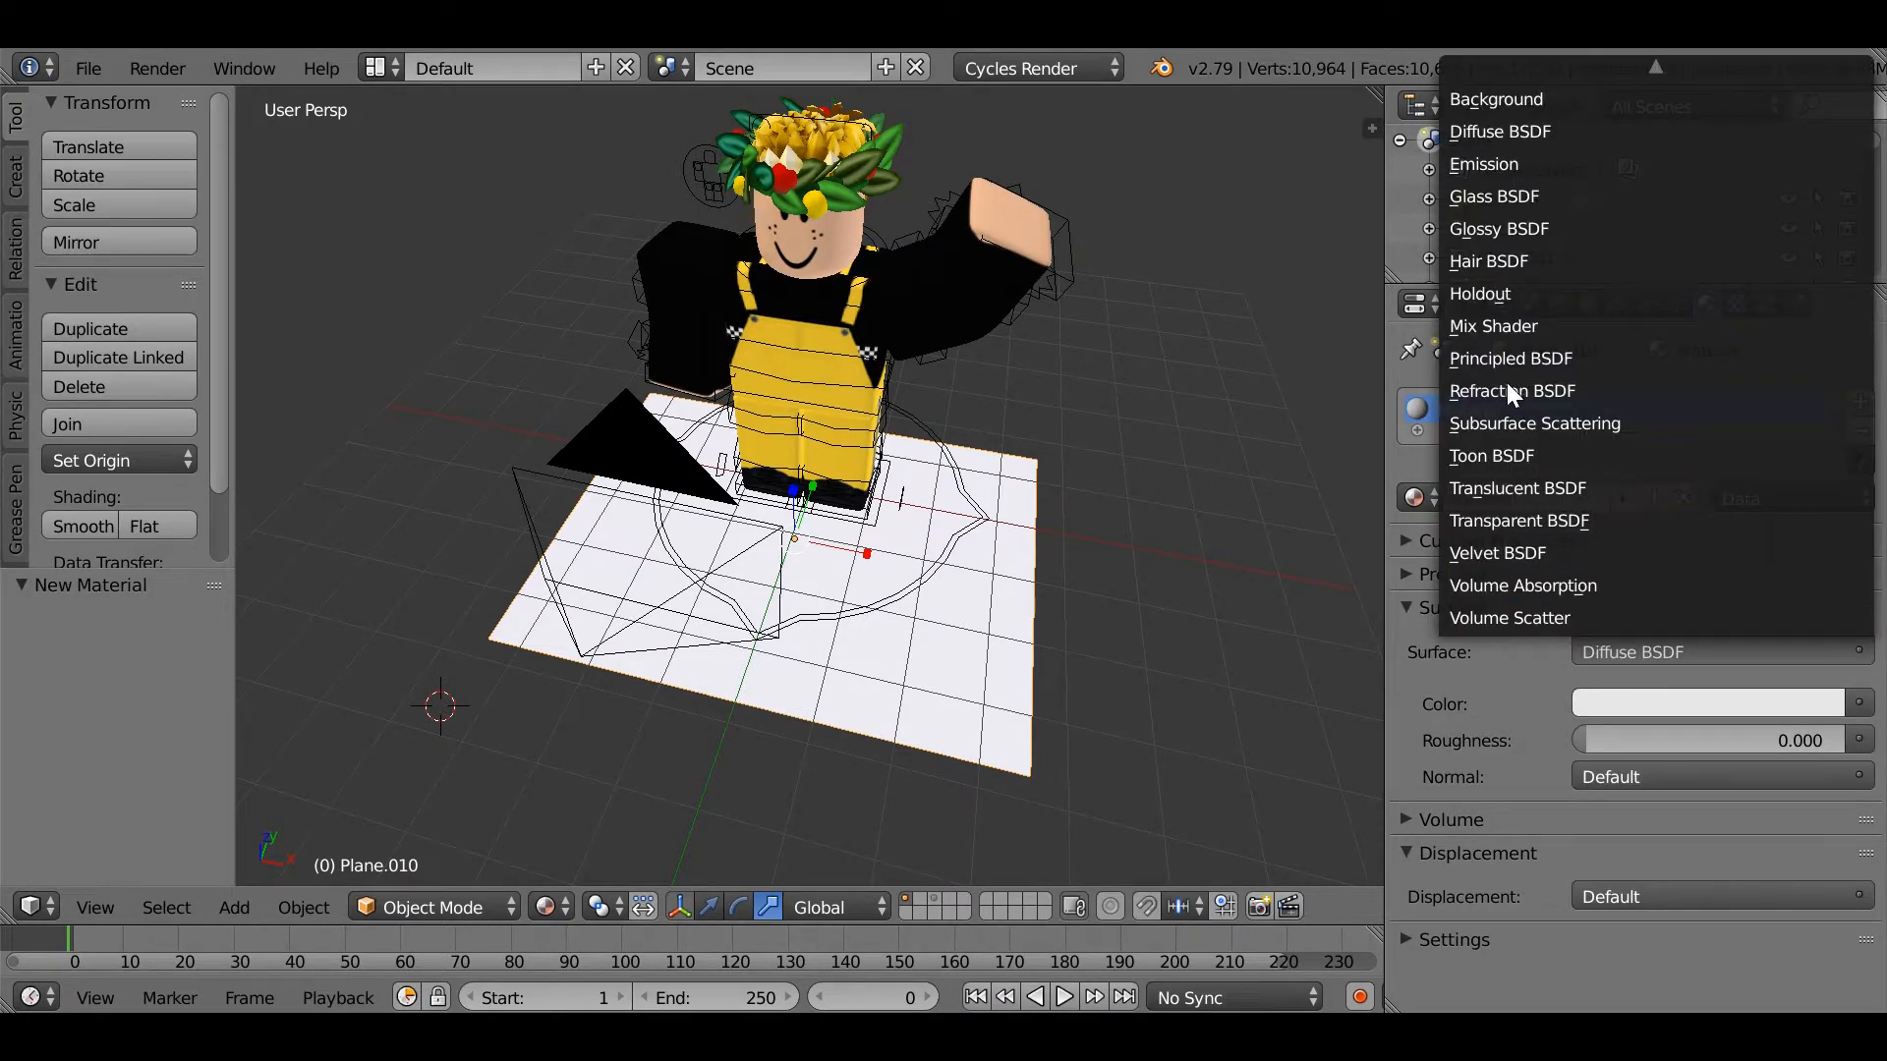
{"action": "left_click", "coordinate": [1530, 163]}
{"action": "left_click", "coordinate": [1692, 737]}
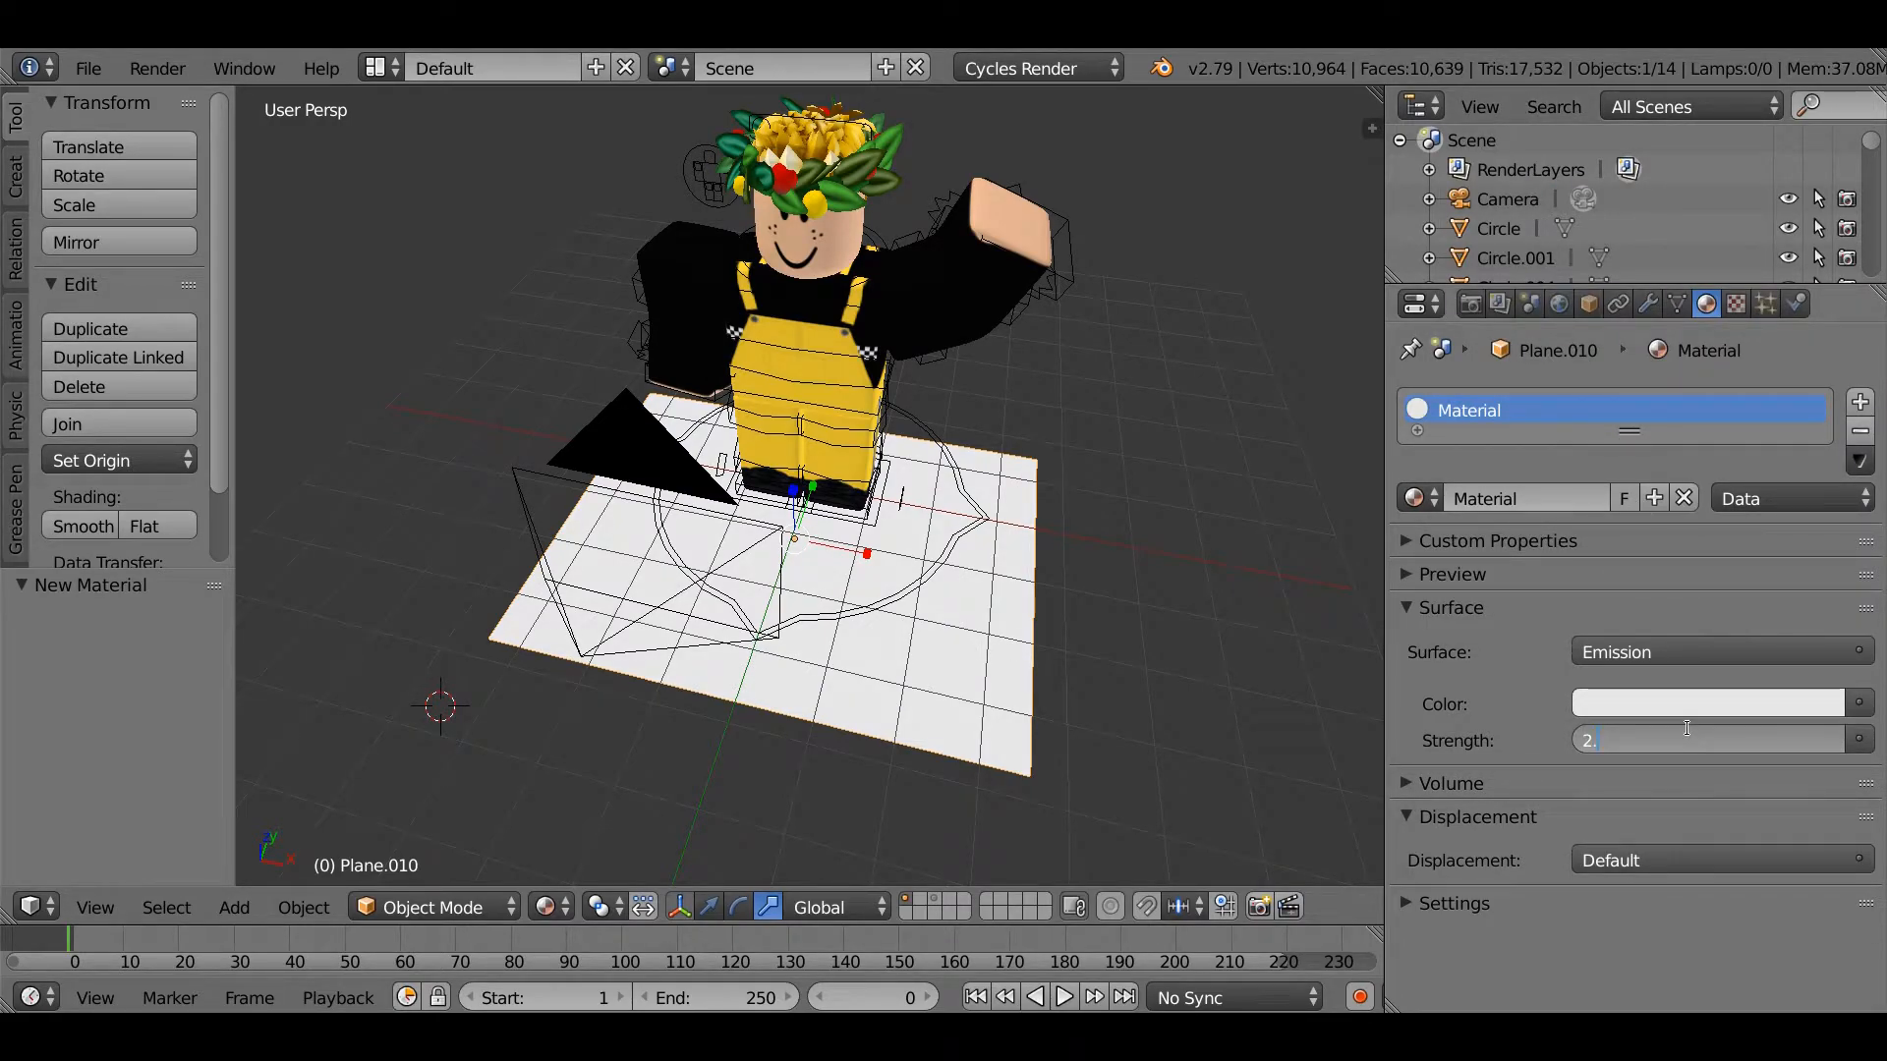
{"action": "key", "text": "Return"}
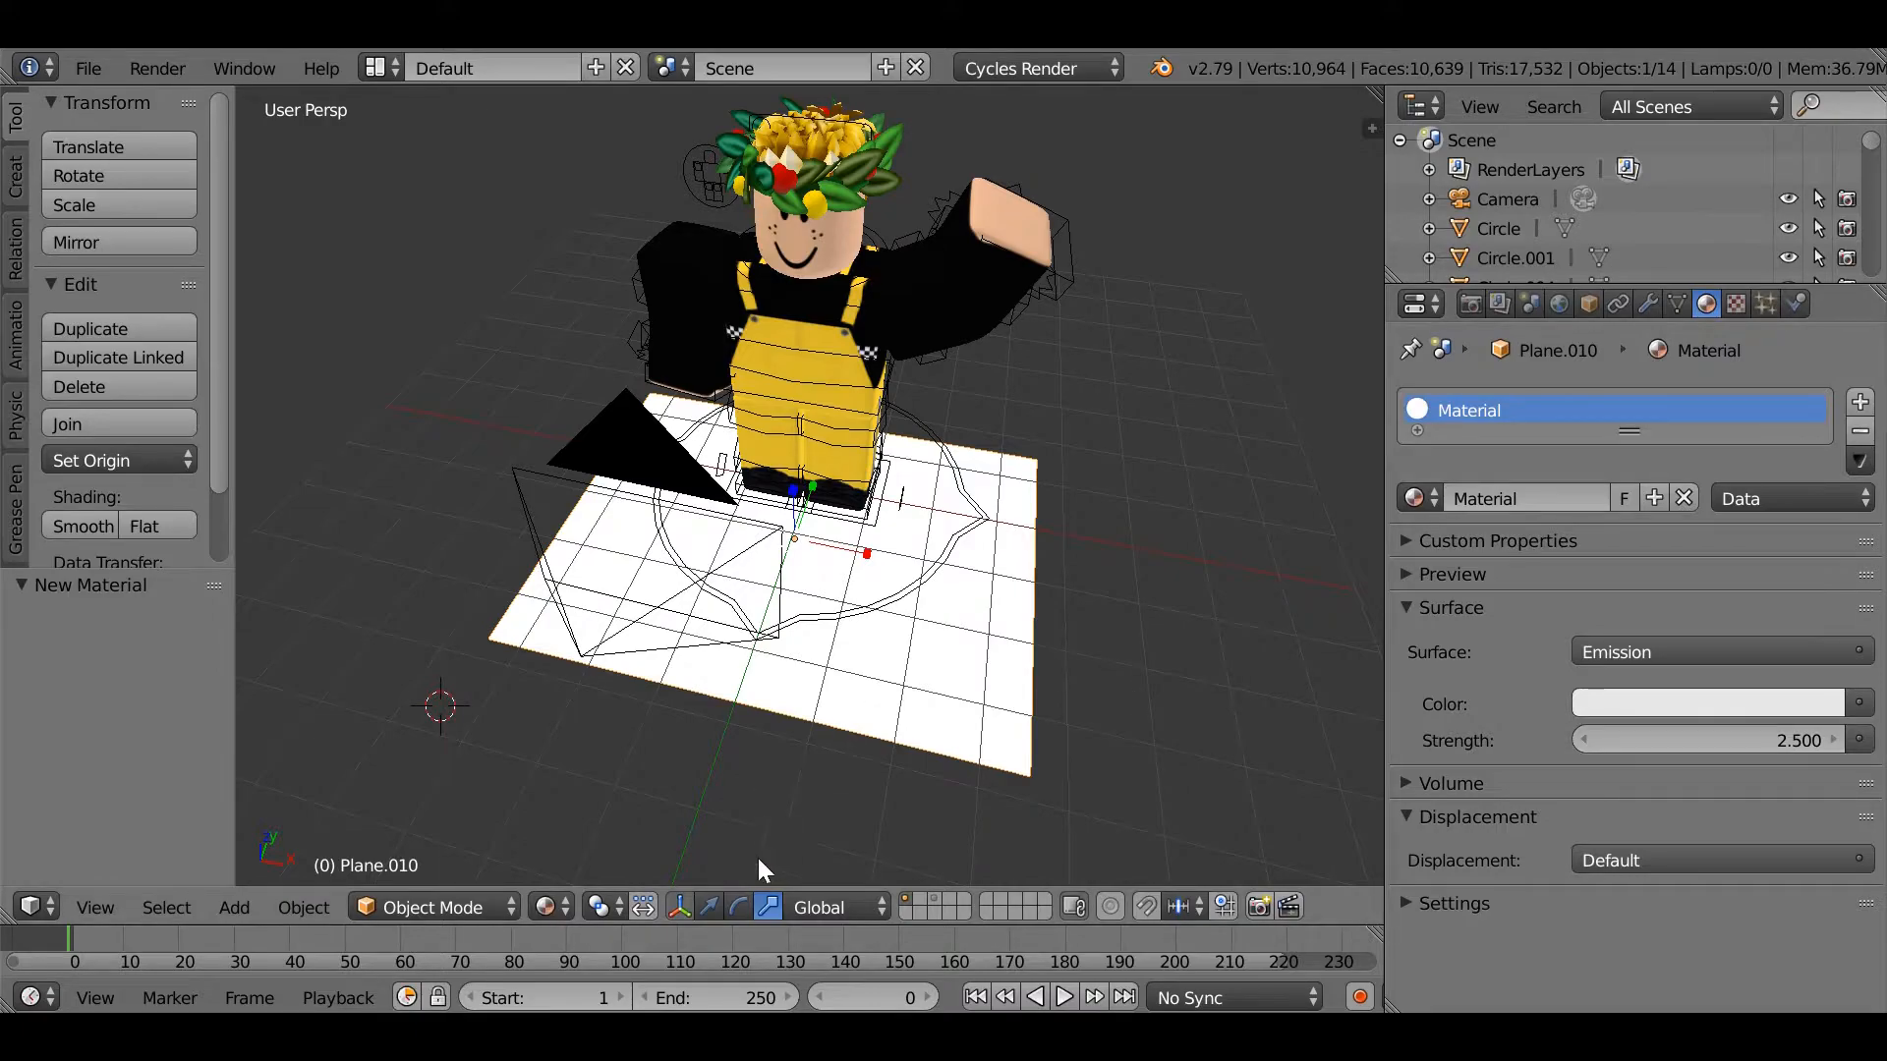
Step: Duplicate the emissive plane and raise the copy along Z above the character's head
{"action": "left_click", "coordinate": [700, 913]}
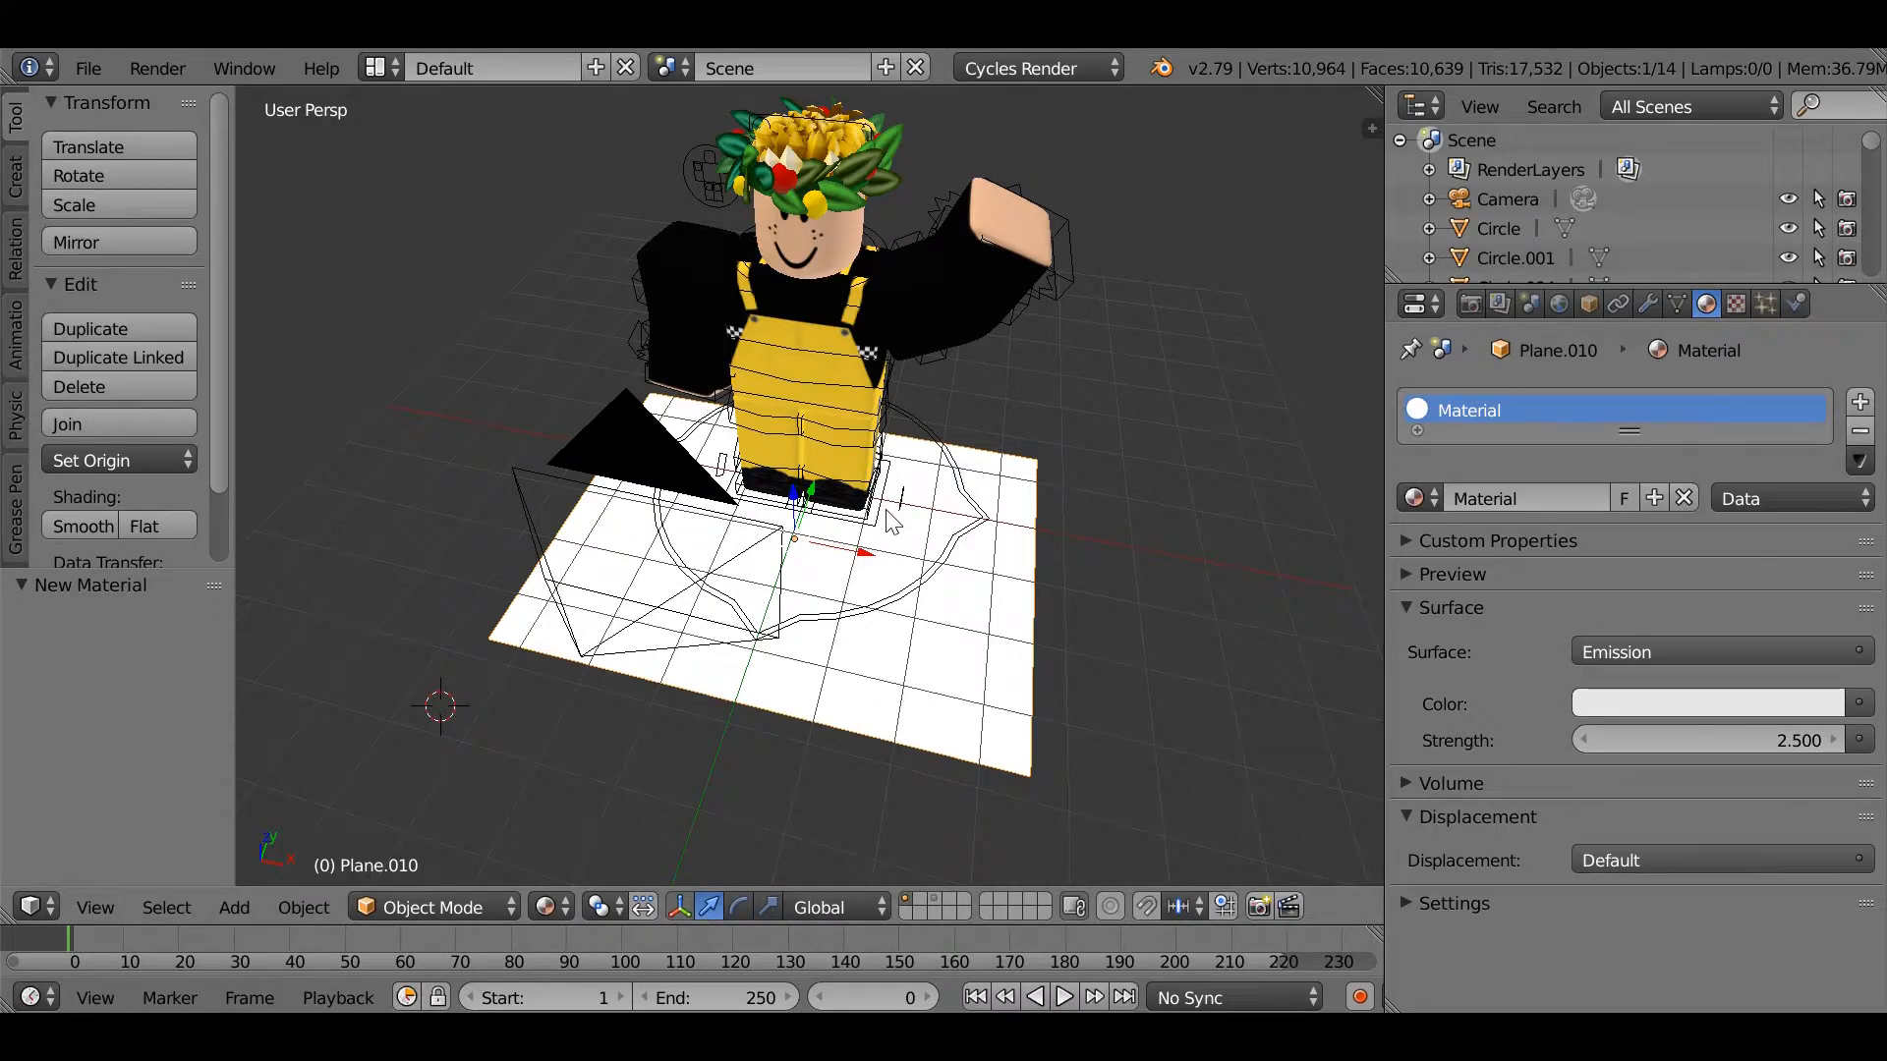
{"action": "key", "text": "shift+d"}
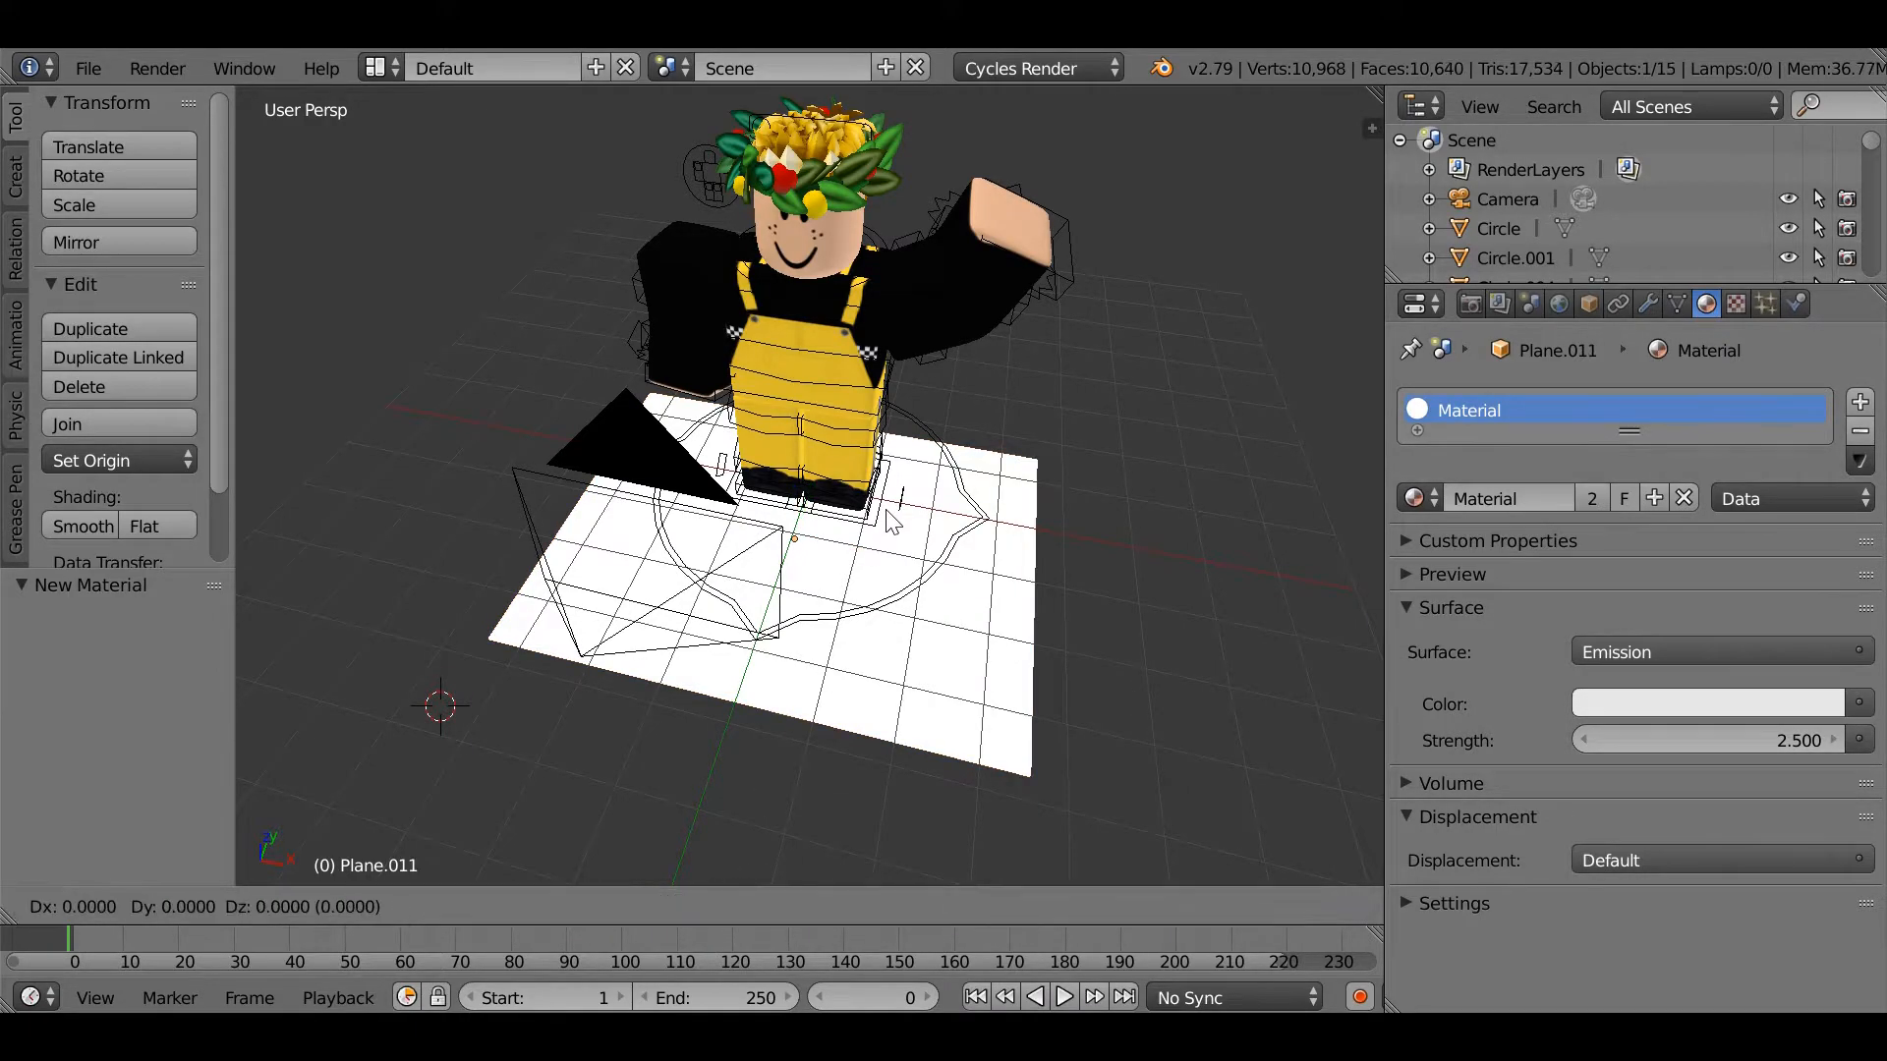
{"action": "right_click", "coordinate": [892, 521]}
{"action": "left_click_drag", "start_coordinate": [795, 503], "coordinate": [823, 137]}
Step: Scale up the overhead light plane and move it -1.199 along Y
{"action": "key", "text": "shift+f"}
{"action": "key", "text": "s"}
{"action": "left_click", "coordinate": [808, 467]}
{"action": "mouse_move", "coordinate": [791, 344]}
{"action": "left_mouse_down"}
{"action": "mouse_move", "coordinate": [817, 243]}
{"action": "mouse_move", "coordinate": [812, 339]}
{"action": "left_mouse_up"}
Step: Select the floor-level light plane and rotate it about -92° around X so it stands upright
{"action": "right_click", "coordinate": [840, 765]}
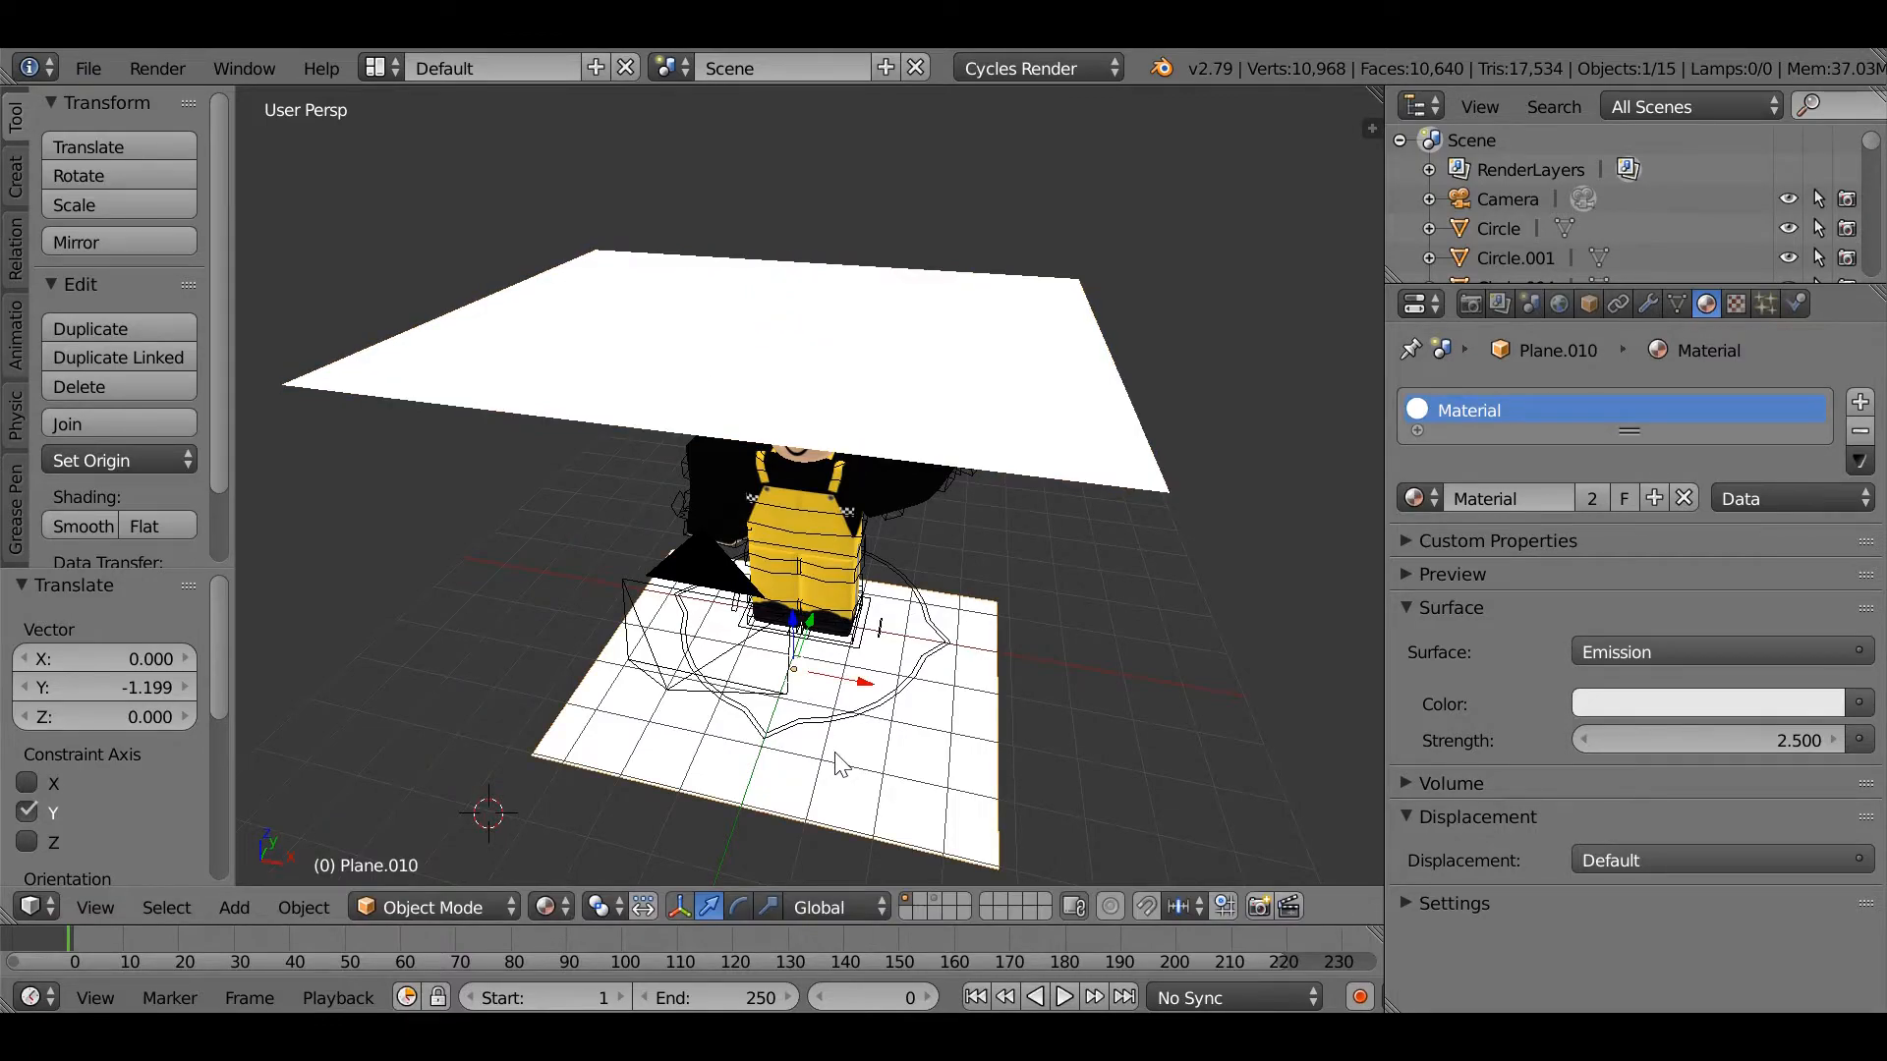
{"action": "key", "text": "shift+f"}
{"action": "key", "text": "Return"}
{"action": "left_click", "coordinate": [738, 906]}
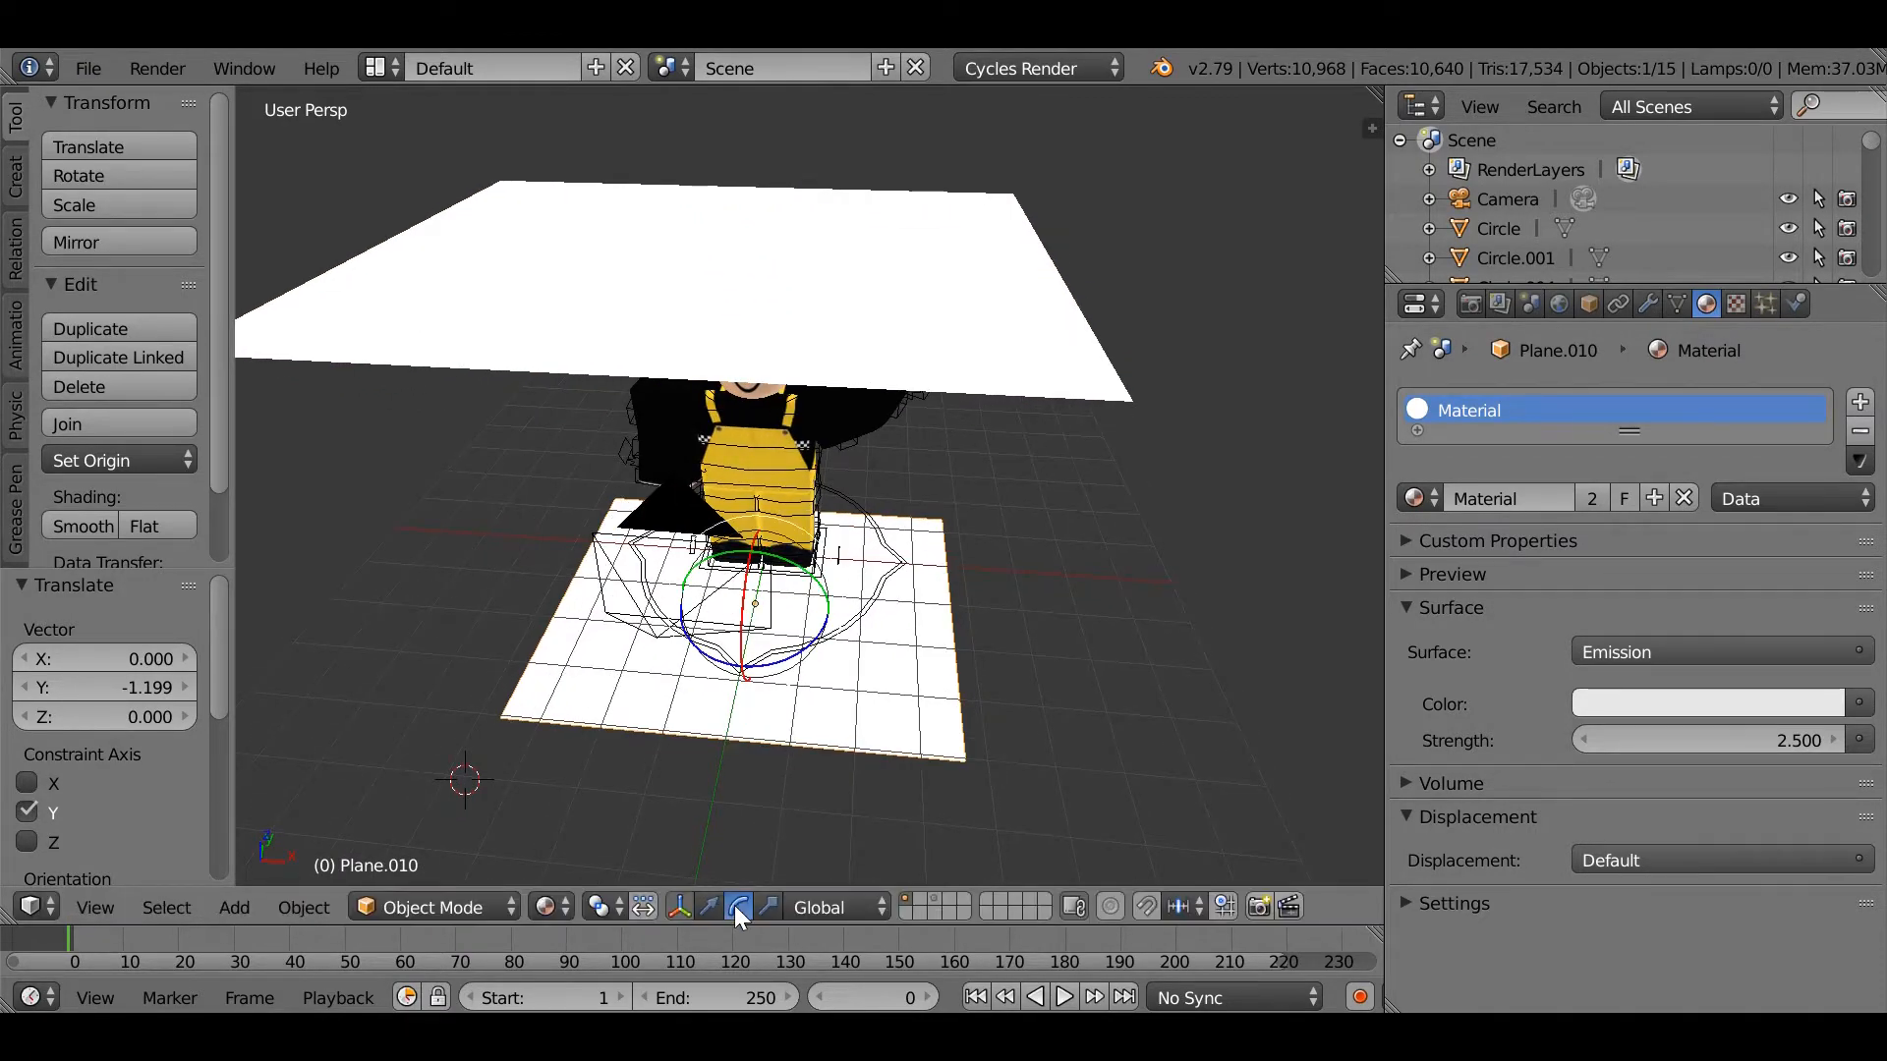
{"action": "key", "text": "r"}
{"action": "key", "text": "x"}
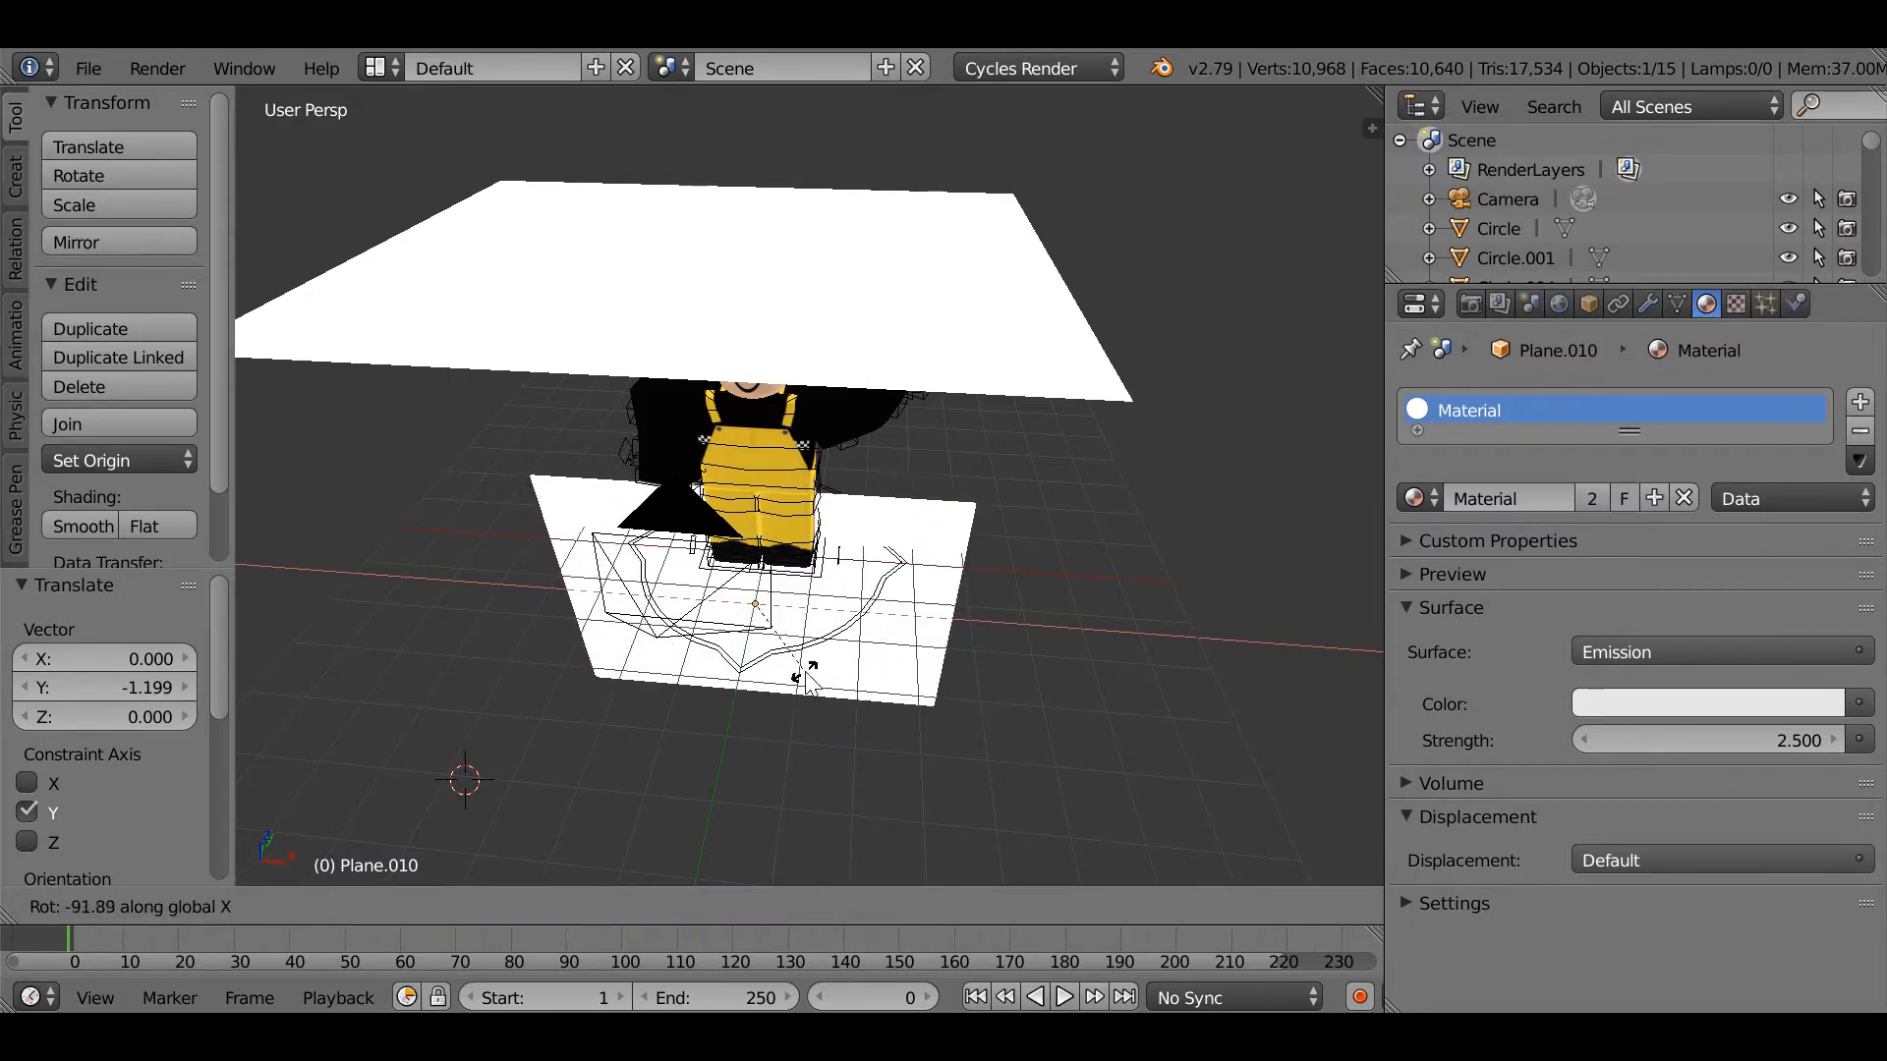
{"action": "left_click", "coordinate": [806, 670]}
Step: Move the upright light plane out in front of the character and raise it 1.187 along Z
{"action": "key", "text": "shift+f"}
{"action": "key", "text": "d"}
{"action": "key", "text": "Return"}
{"action": "left_click", "coordinate": [709, 906]}
{"action": "left_click_drag", "start_coordinate": [833, 577], "coordinate": [510, 444]}
{"action": "key", "text": "shift+f"}
{"action": "key", "text": "a"}
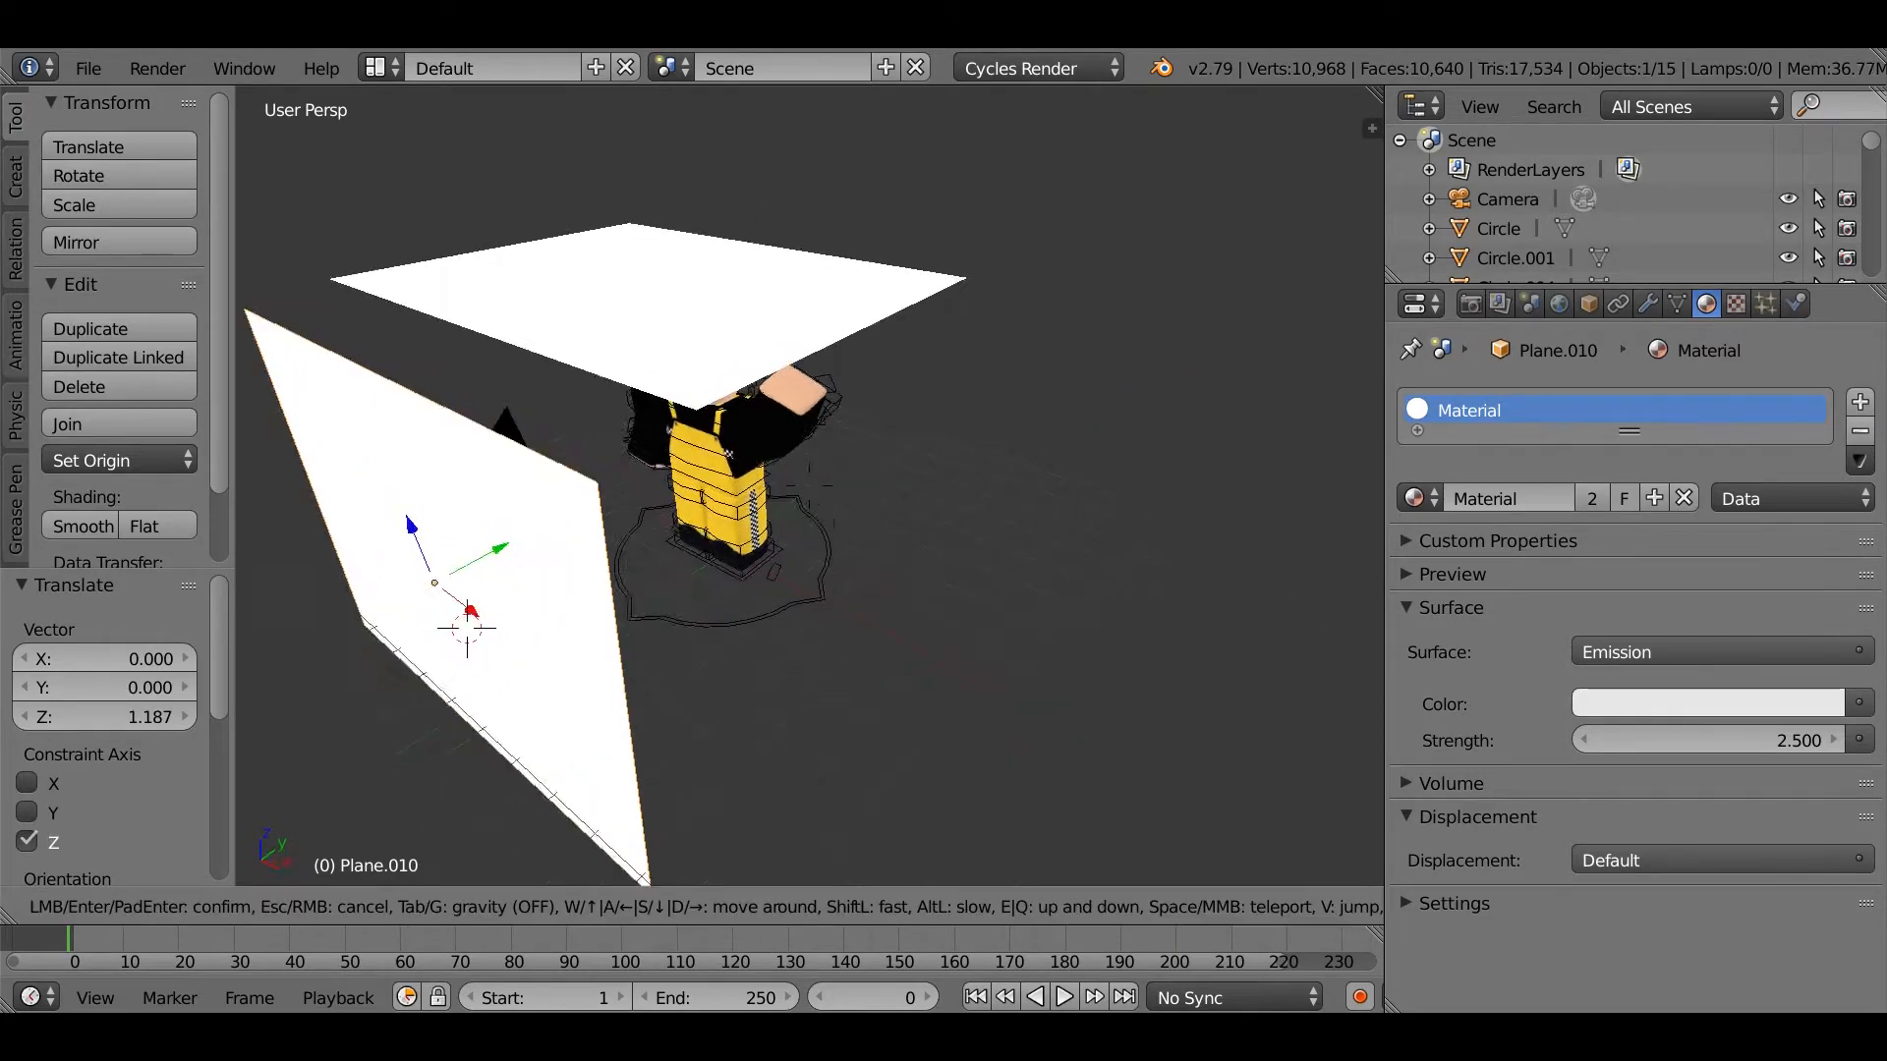
{"action": "key", "text": "s"}
{"action": "left_click", "coordinate": [816, 499]}
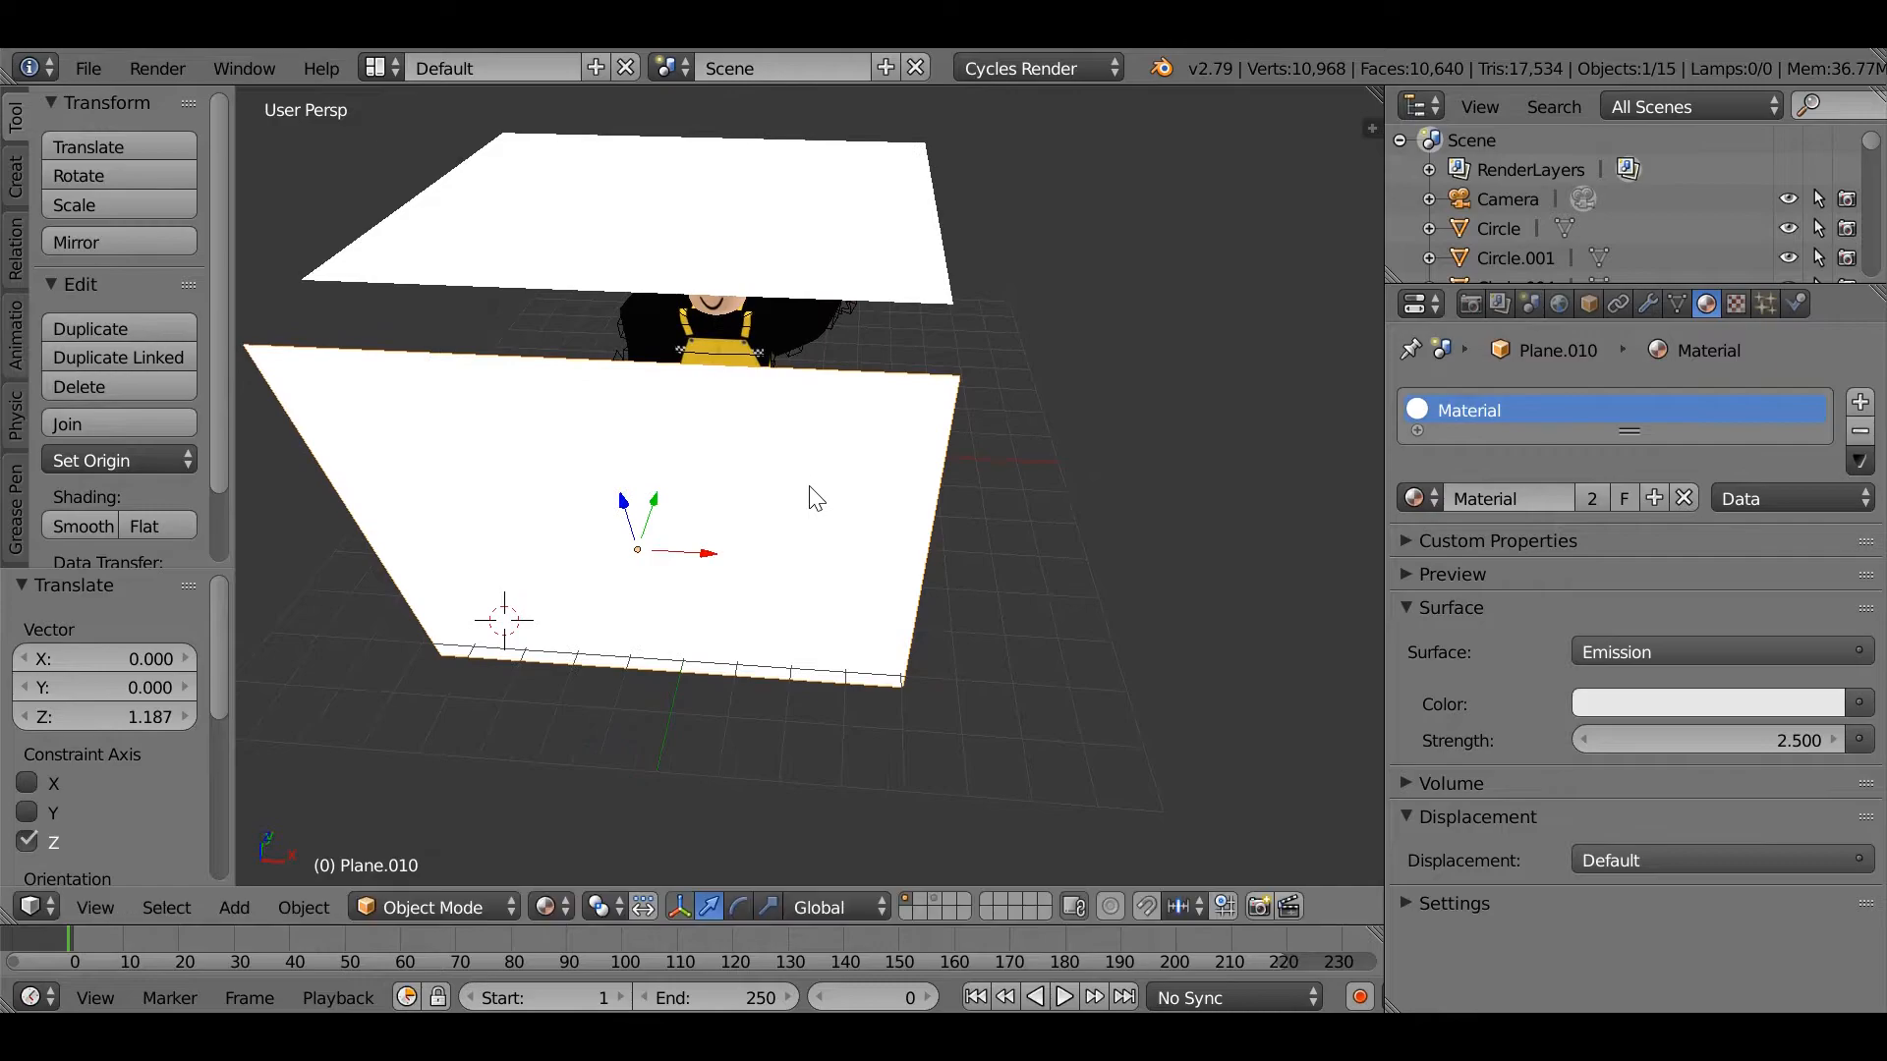
Step: Duplicate the upright light plane in front of the character and move the copy 3.978 along X
{"action": "key", "text": "shift+d"}
{"action": "key", "text": "Escape"}
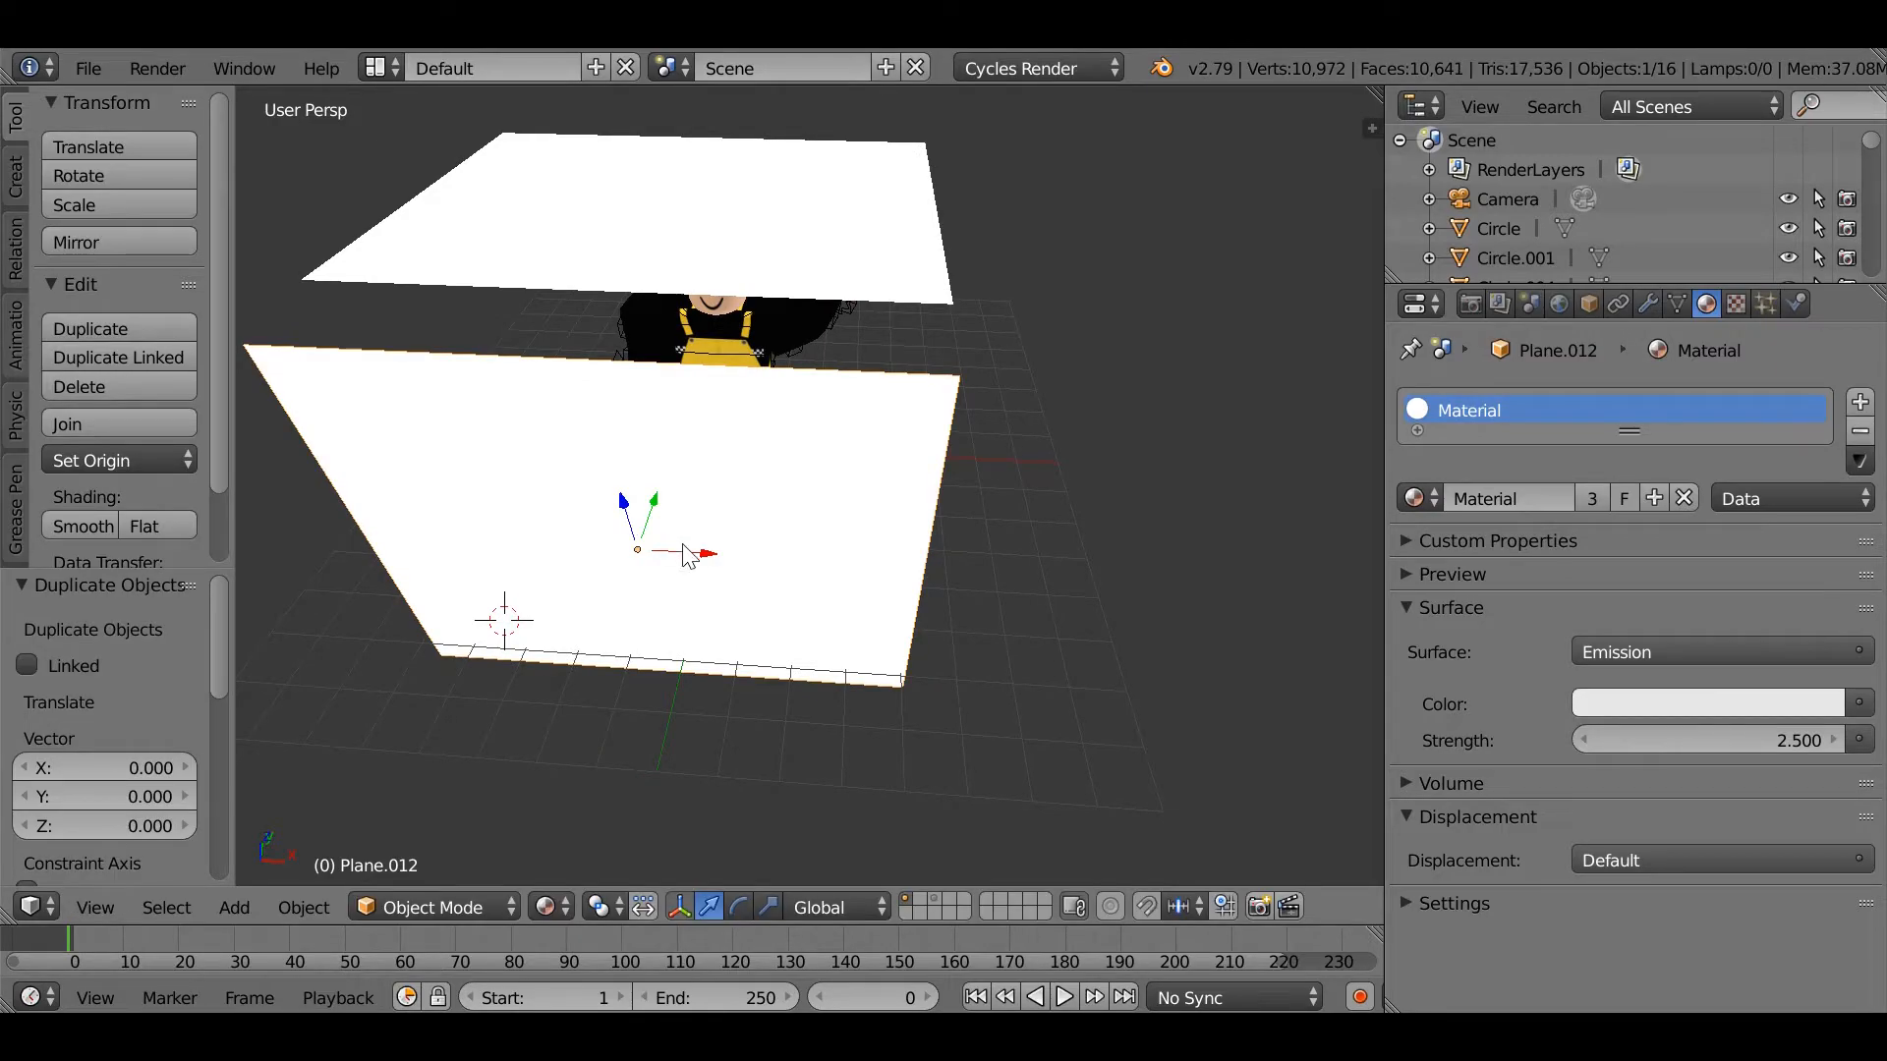
{"action": "left_click_drag", "start_coordinate": [702, 559], "coordinate": [956, 531]}
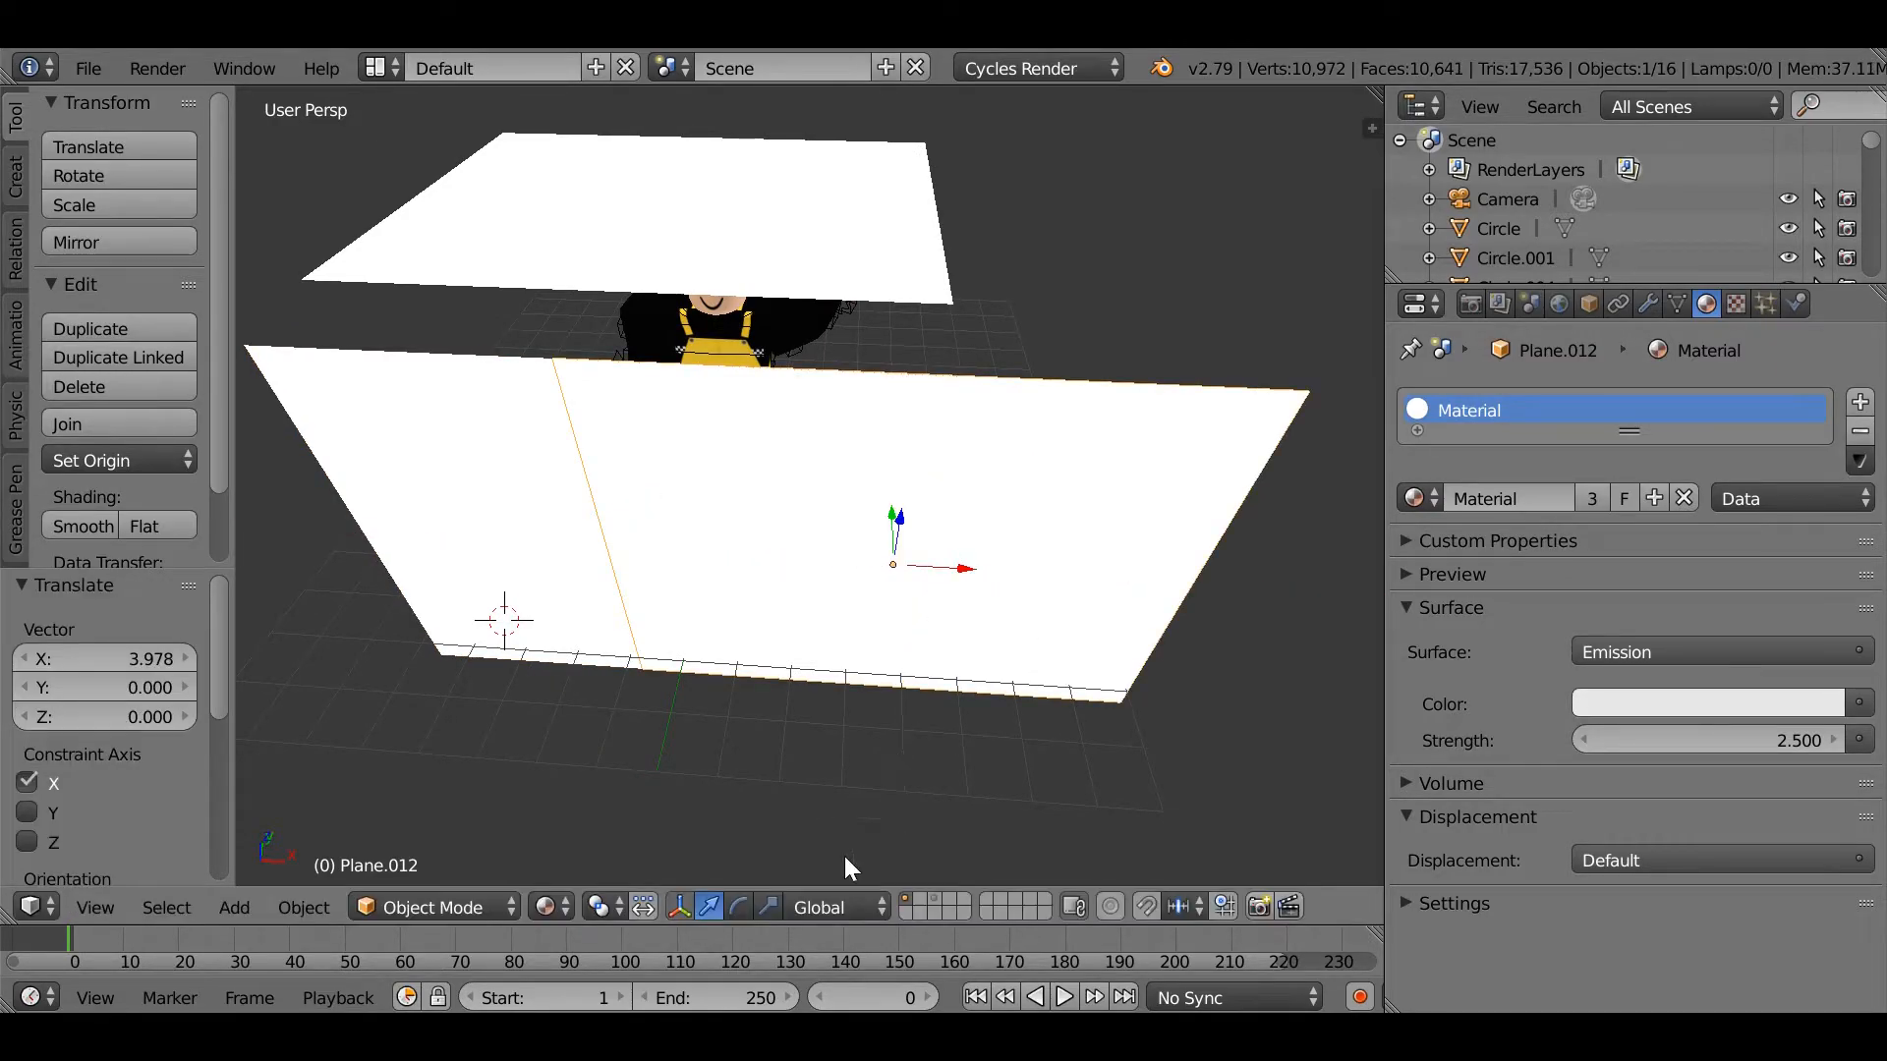
Step: Rotate the copied light plane 64.3° around Z and shift it along X to stand beside the character
{"action": "left_click", "coordinate": [739, 908]}
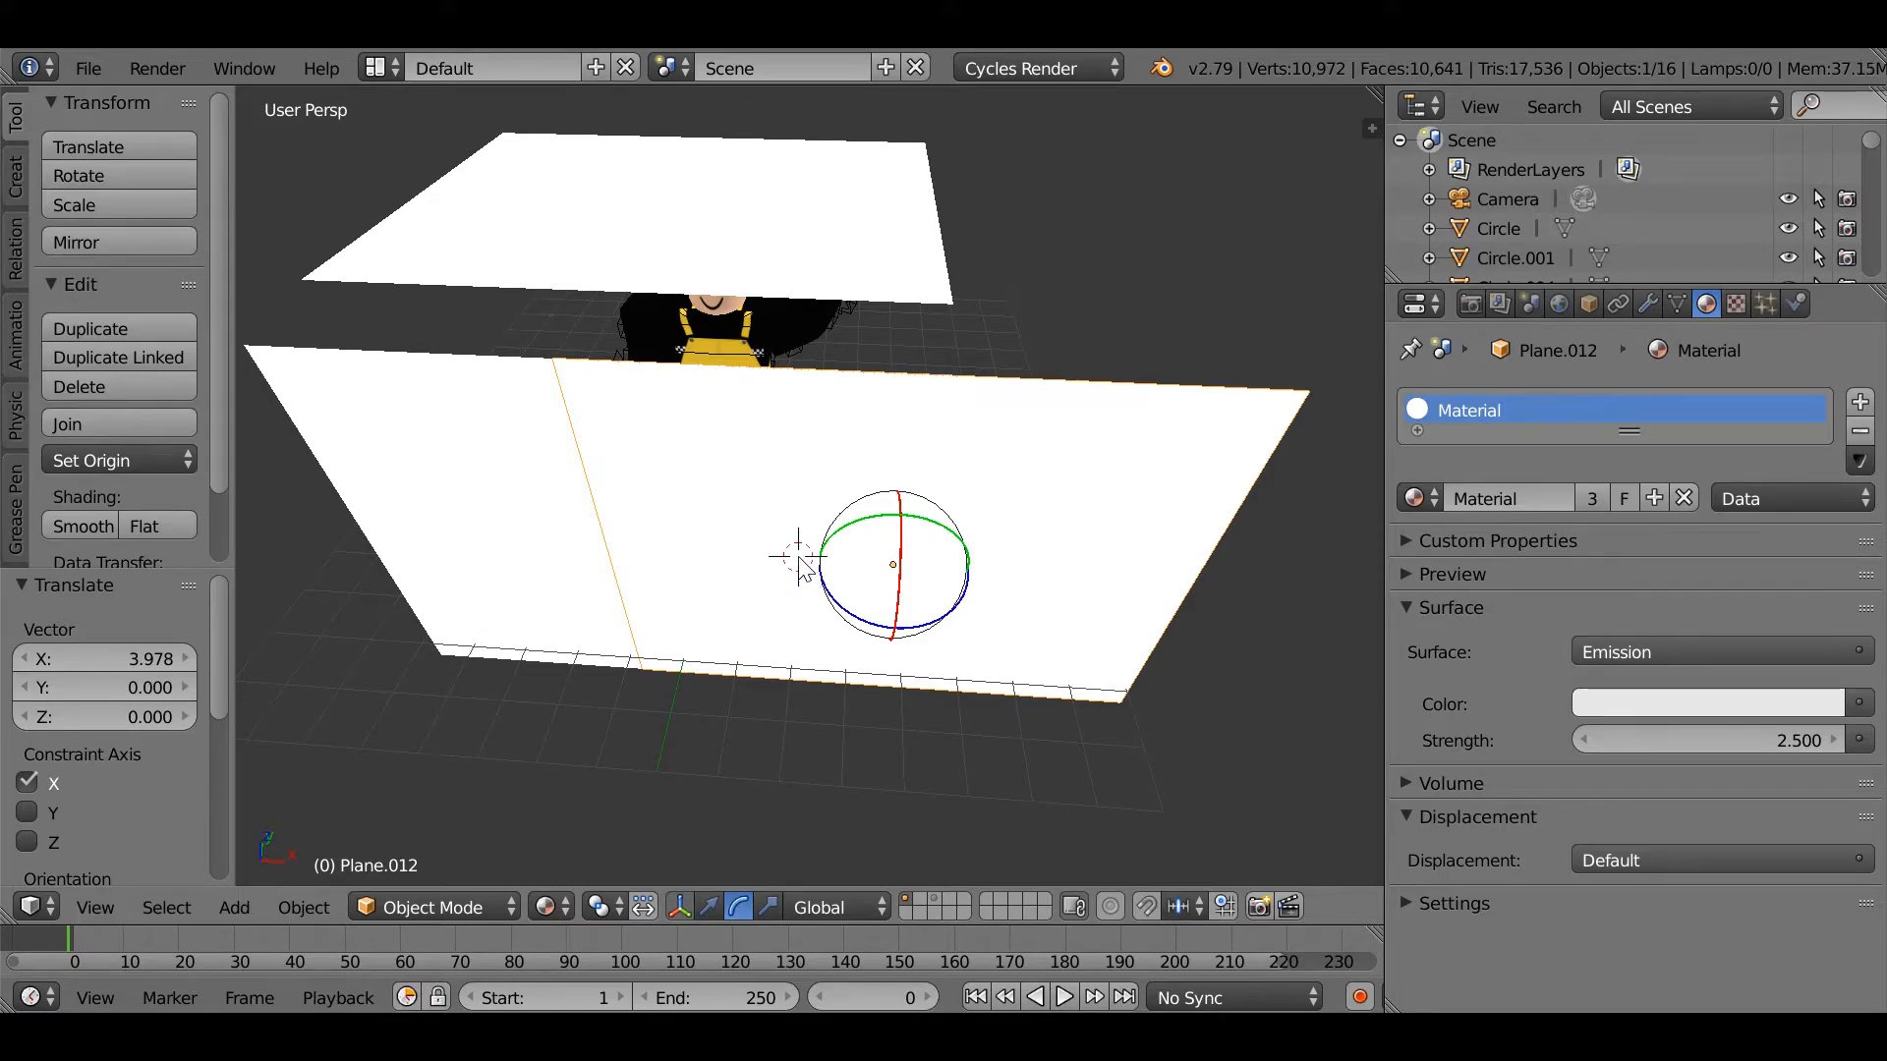
{"action": "key", "text": "z"}
{"action": "key", "text": "r"}
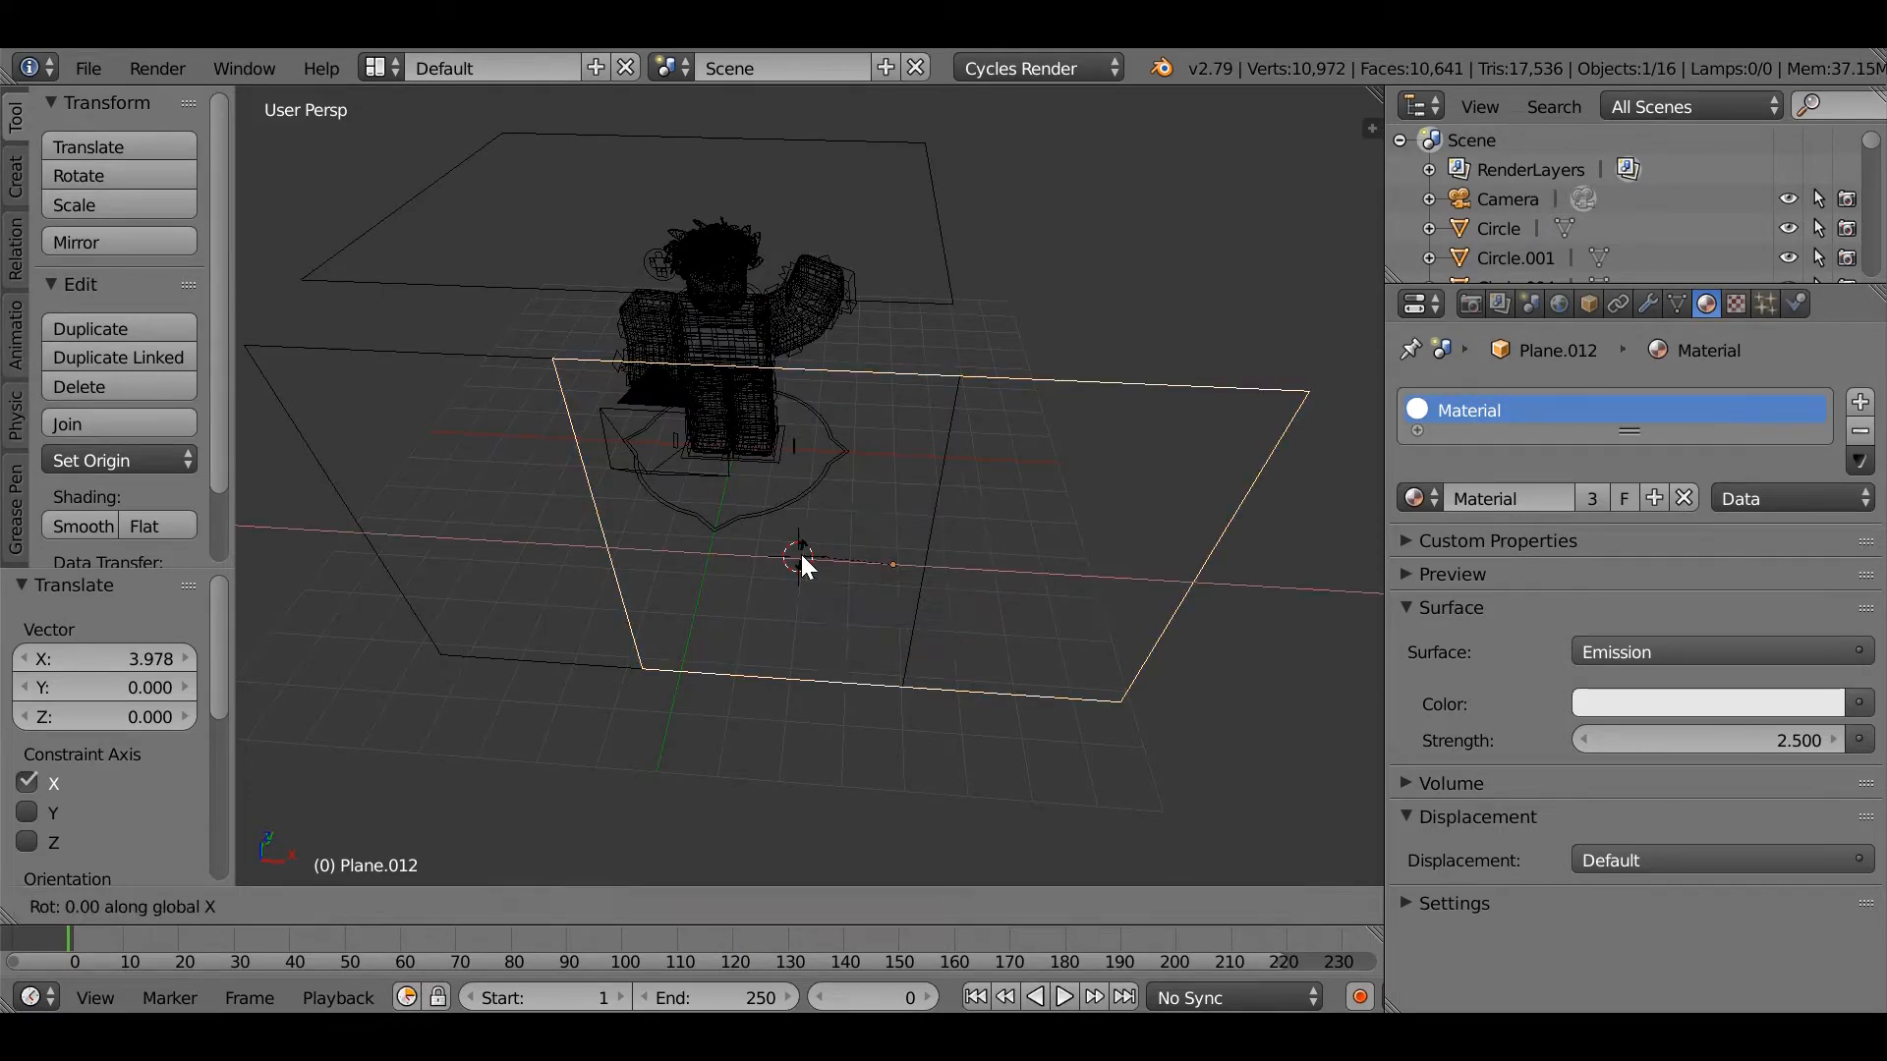
{"action": "key", "text": "z"}
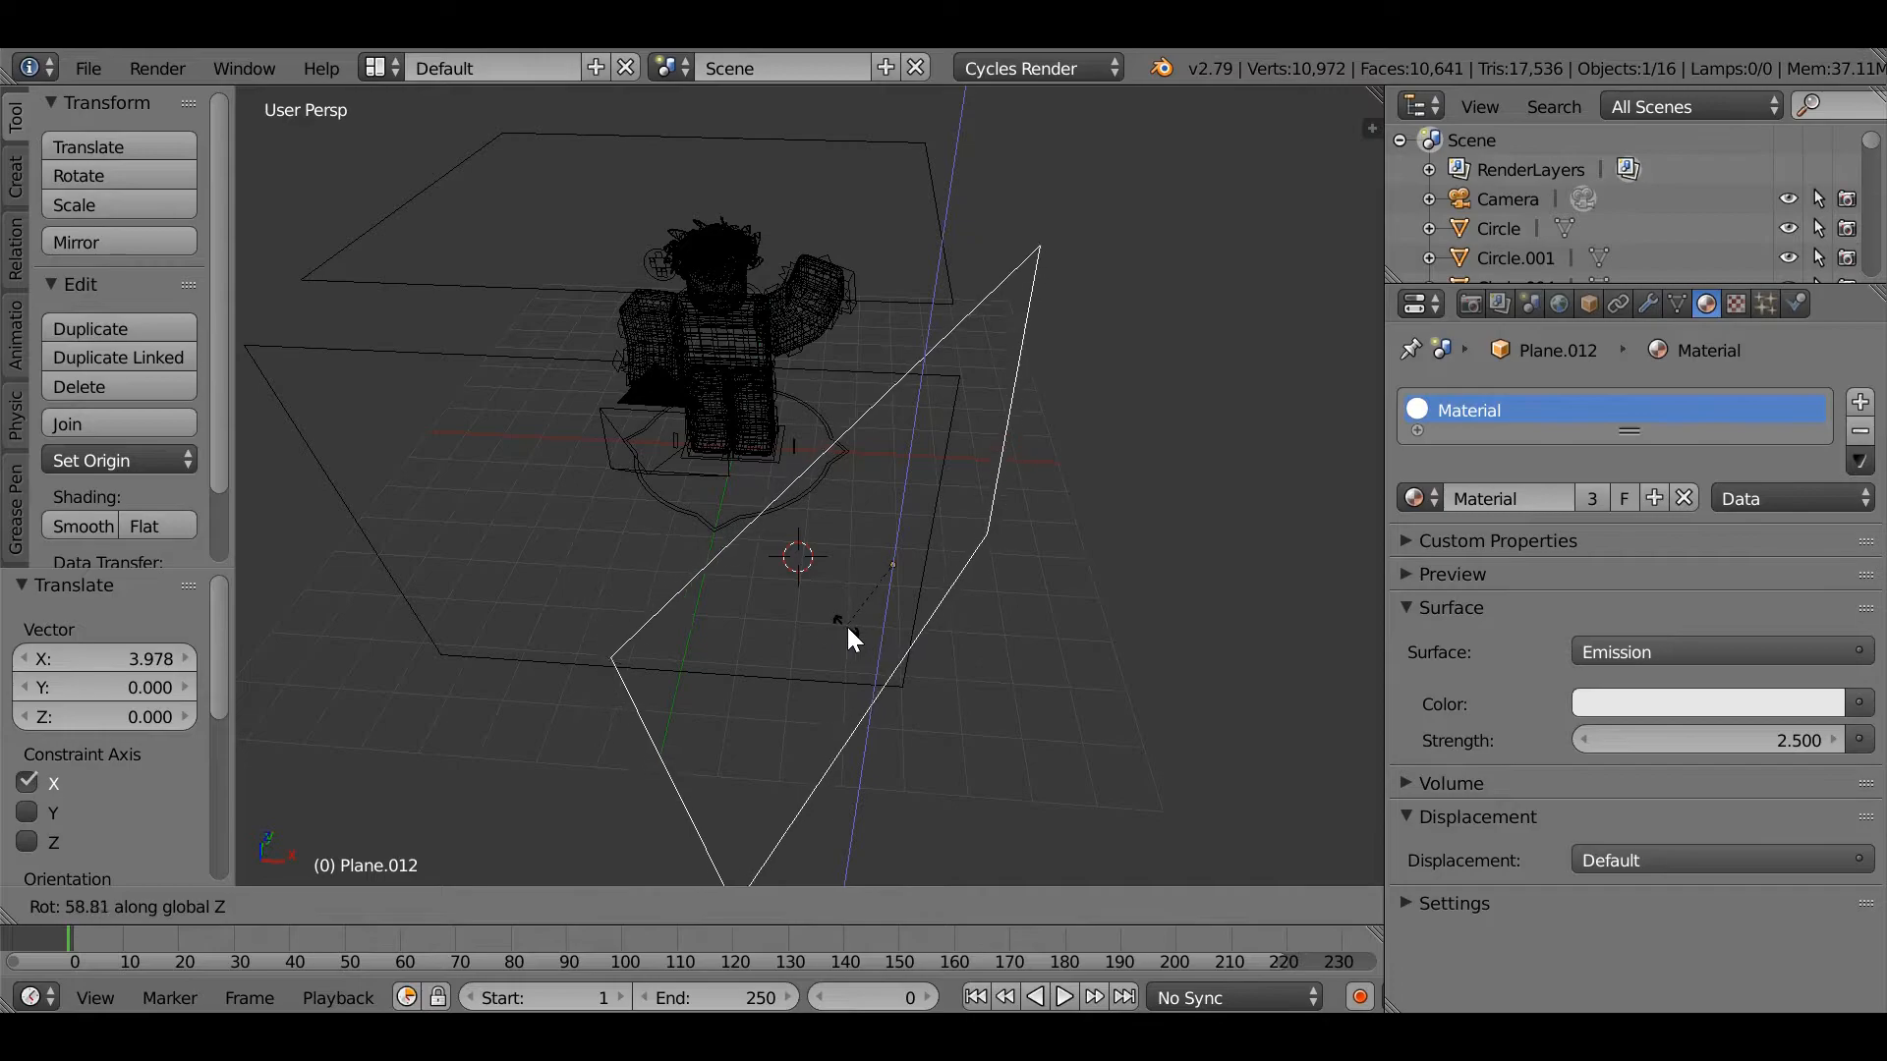
{"action": "left_click", "coordinate": [849, 631]}
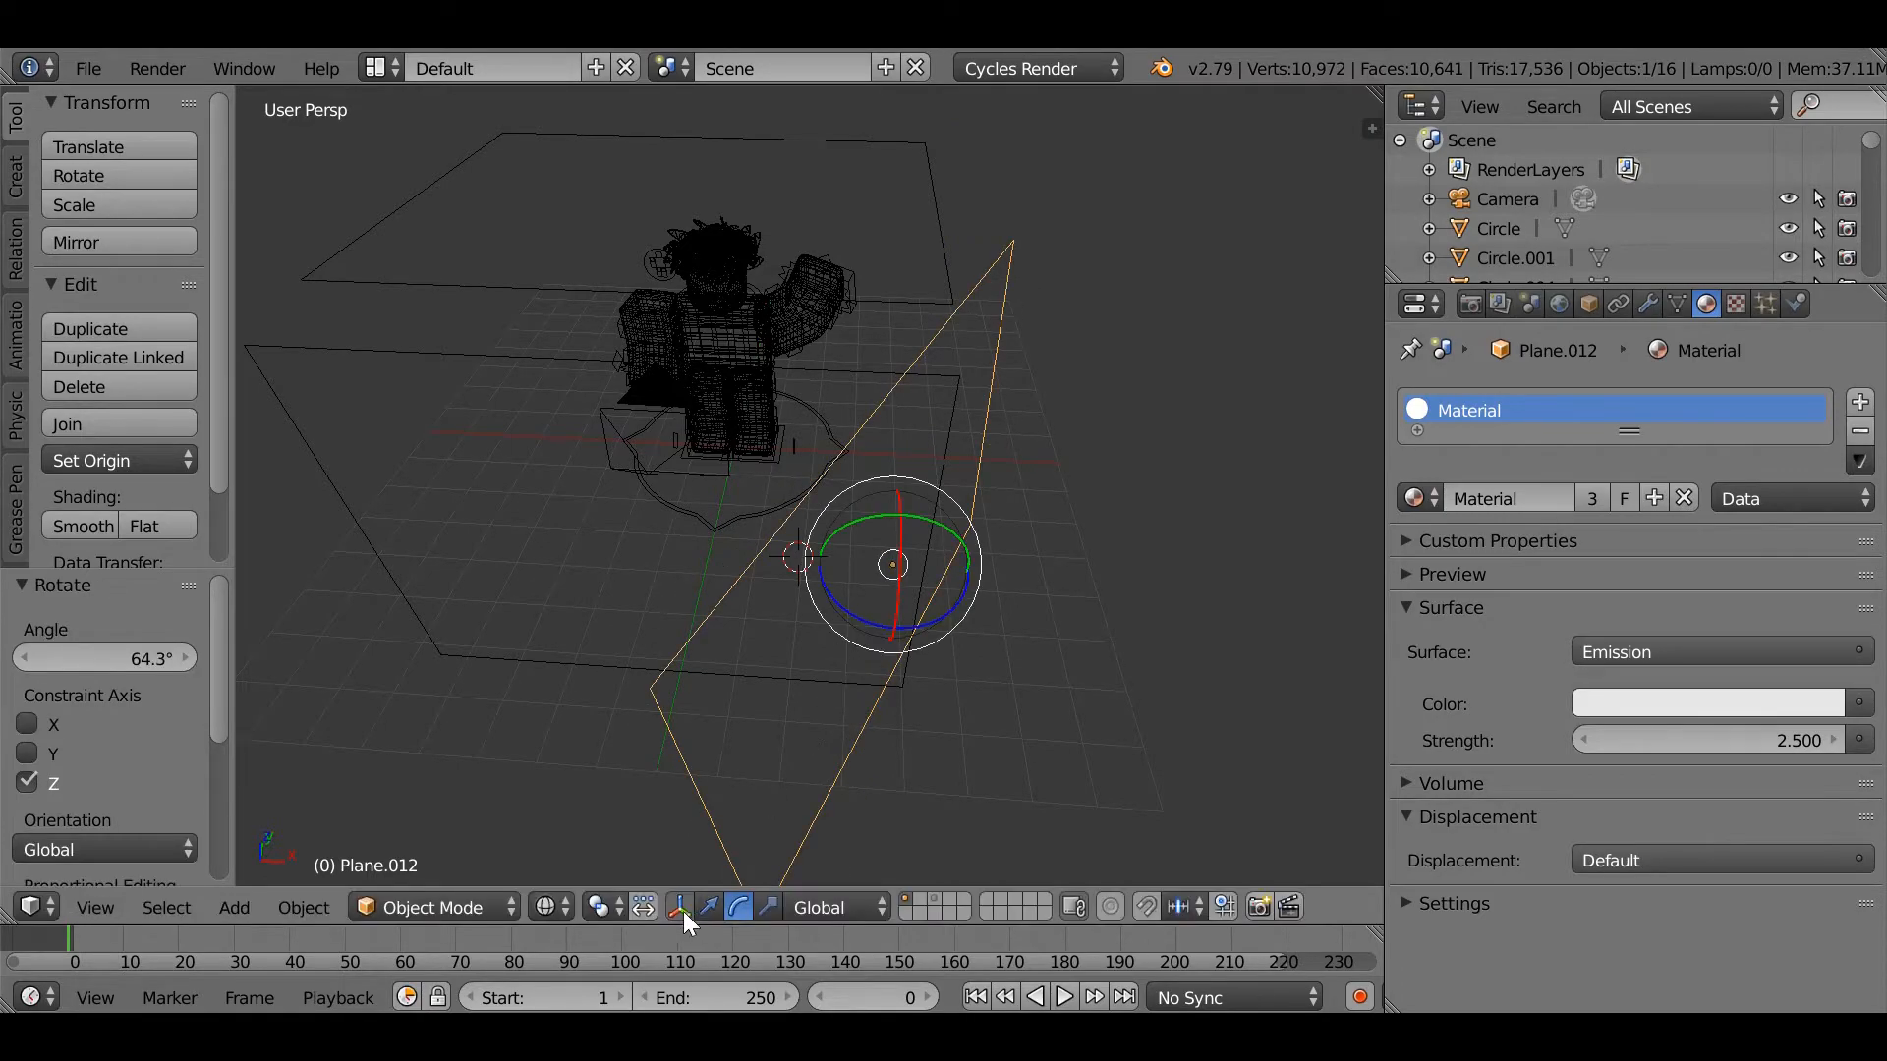
{"action": "left_click", "coordinate": [547, 907]}
{"action": "left_click", "coordinate": [590, 739]}
{"action": "left_click", "coordinate": [709, 906]}
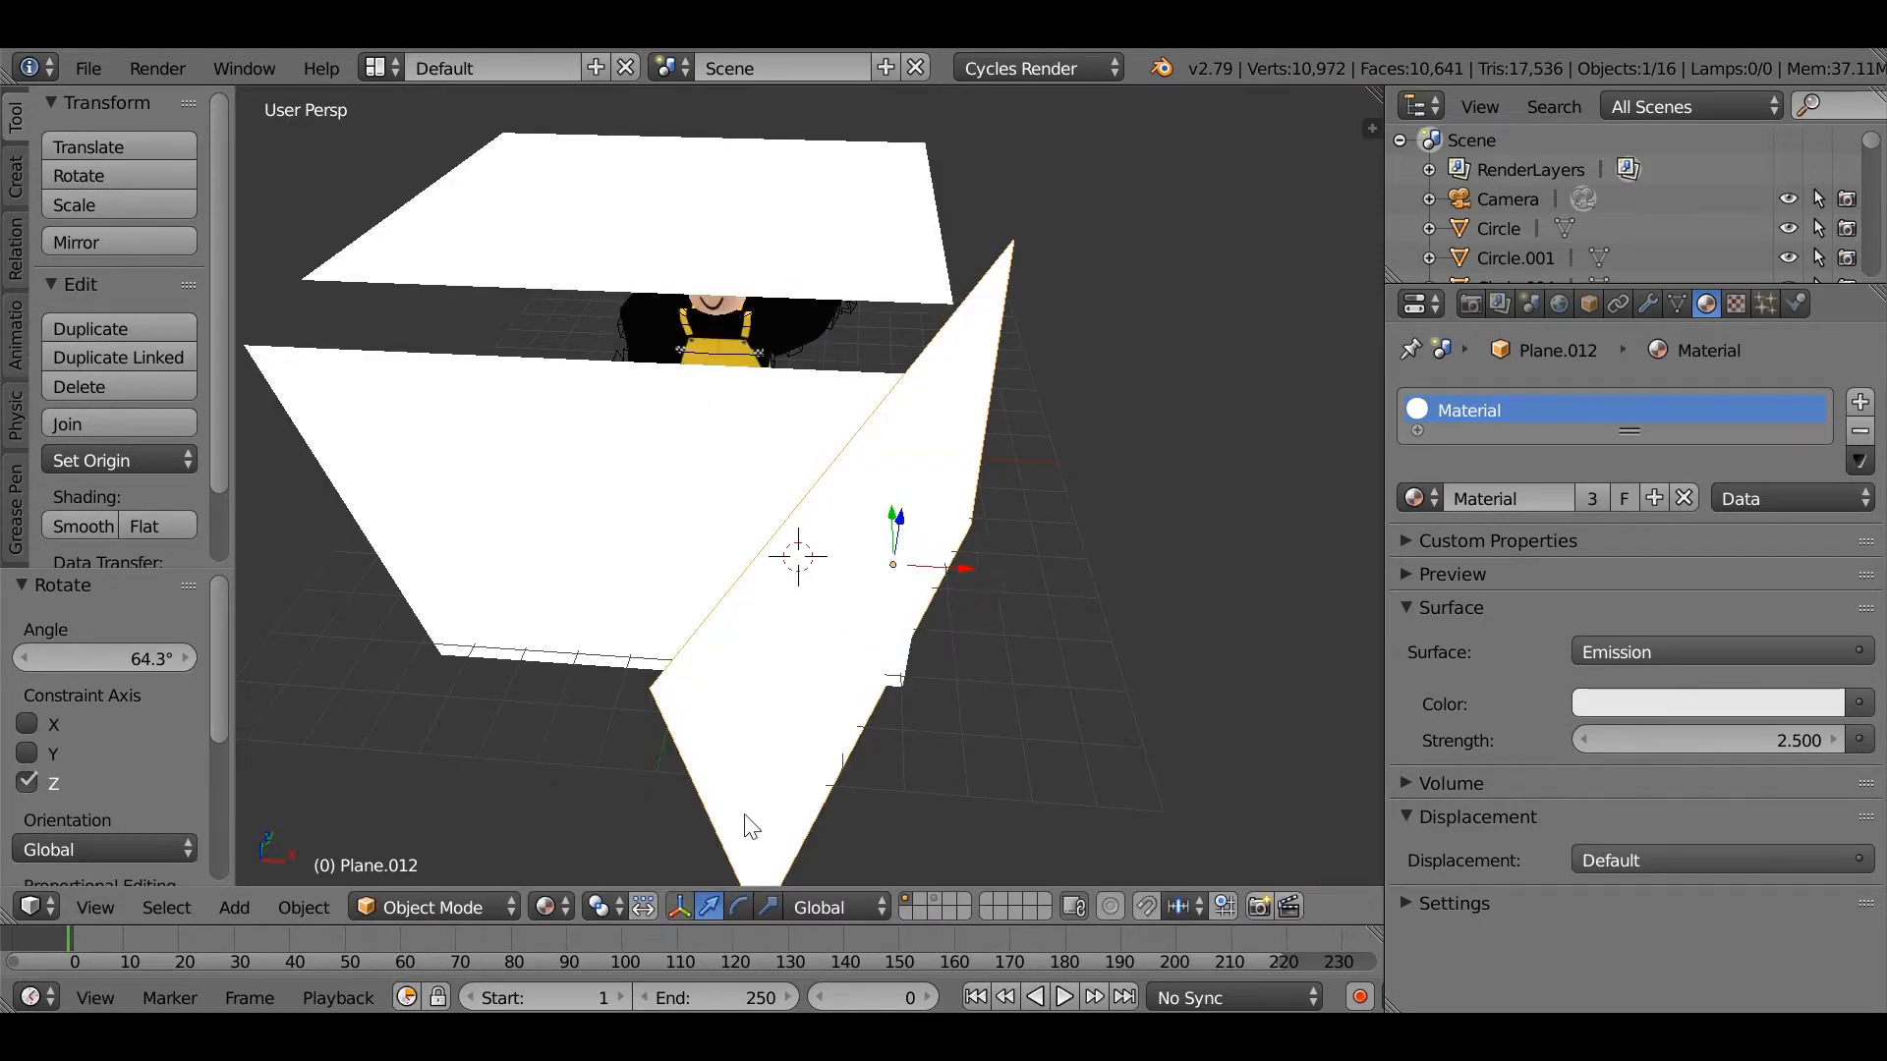
{"action": "left_click_drag", "start_coordinate": [938, 568], "coordinate": [940, 463]}
Step: Duplicate the side light plane and move the copy -6.779 along X to the character's other side
{"action": "key", "text": "shift+d"}
{"action": "key", "text": "x"}
{"action": "left_click", "coordinate": [586, 481]}
{"action": "key", "text": "shift+f"}
{"action": "left_click", "coordinate": [809, 485]}
Step: Rotate the second side light plane 56.3° around Z and check the lighting setup through the camera
{"action": "left_click", "coordinate": [738, 906]}
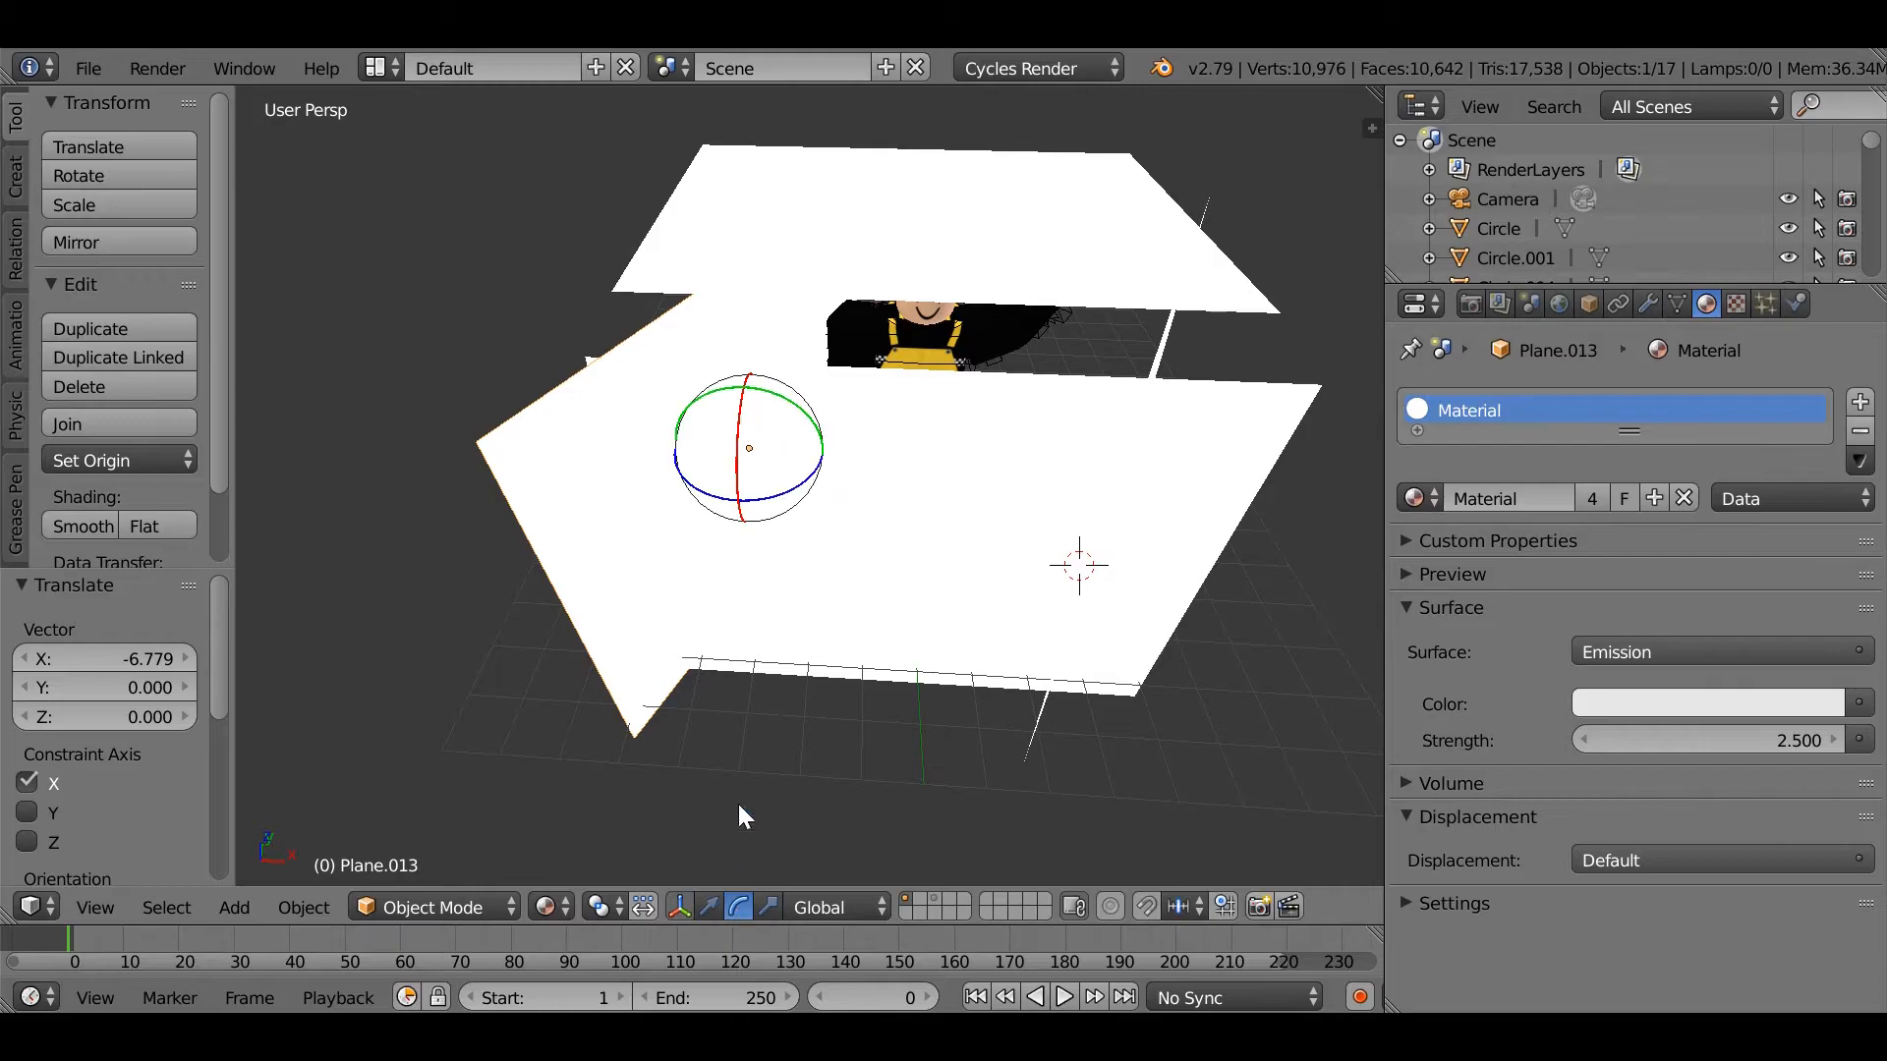
{"action": "left_click_drag", "start_coordinate": [840, 473], "coordinate": [877, 359]}
{"action": "key", "text": "KP_0"}
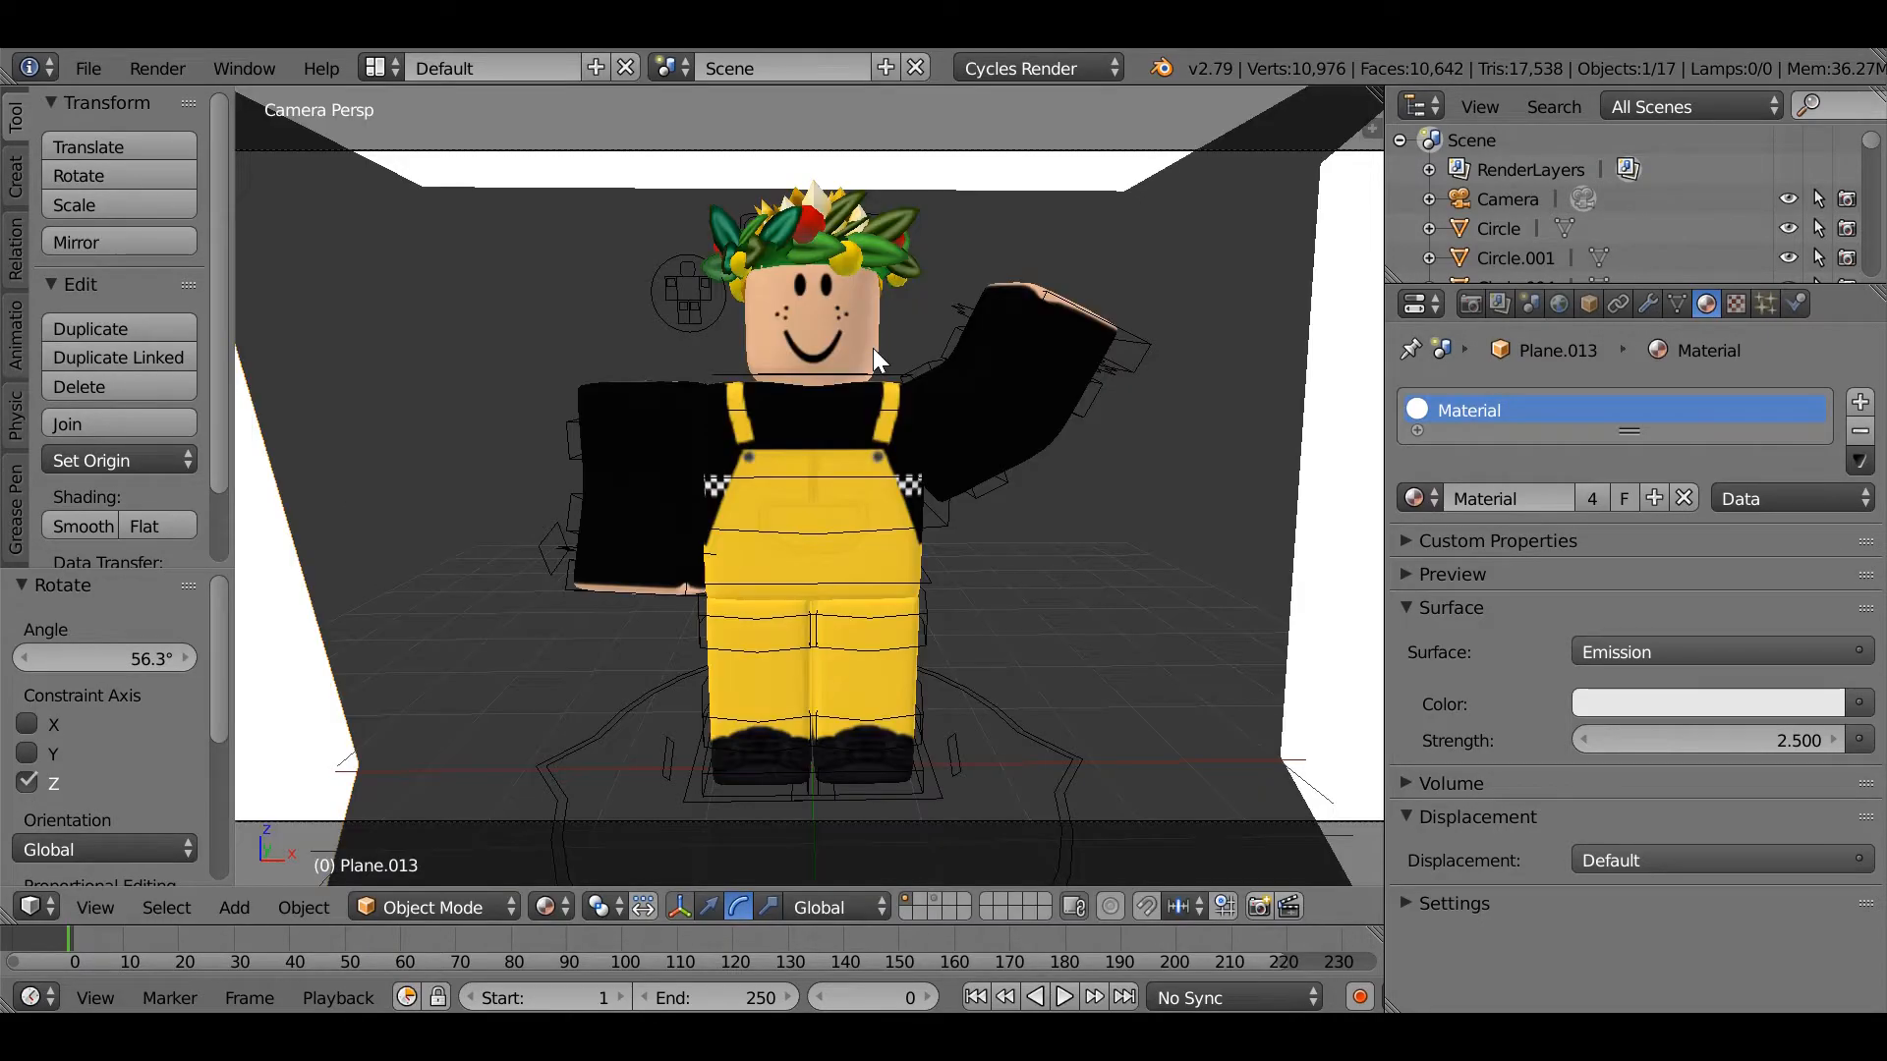
Step: Raise the overhead light plane 0.593 along Z and return to the camera view
{"action": "right_click", "coordinate": [892, 187]}
{"action": "middle_click_drag", "start_coordinate": [918, 179], "coordinate": [909, 478]}
{"action": "left_click", "coordinate": [709, 906]}
{"action": "left_click_drag", "start_coordinate": [931, 169], "coordinate": [939, 123]}
{"action": "key", "text": "KP_0"}
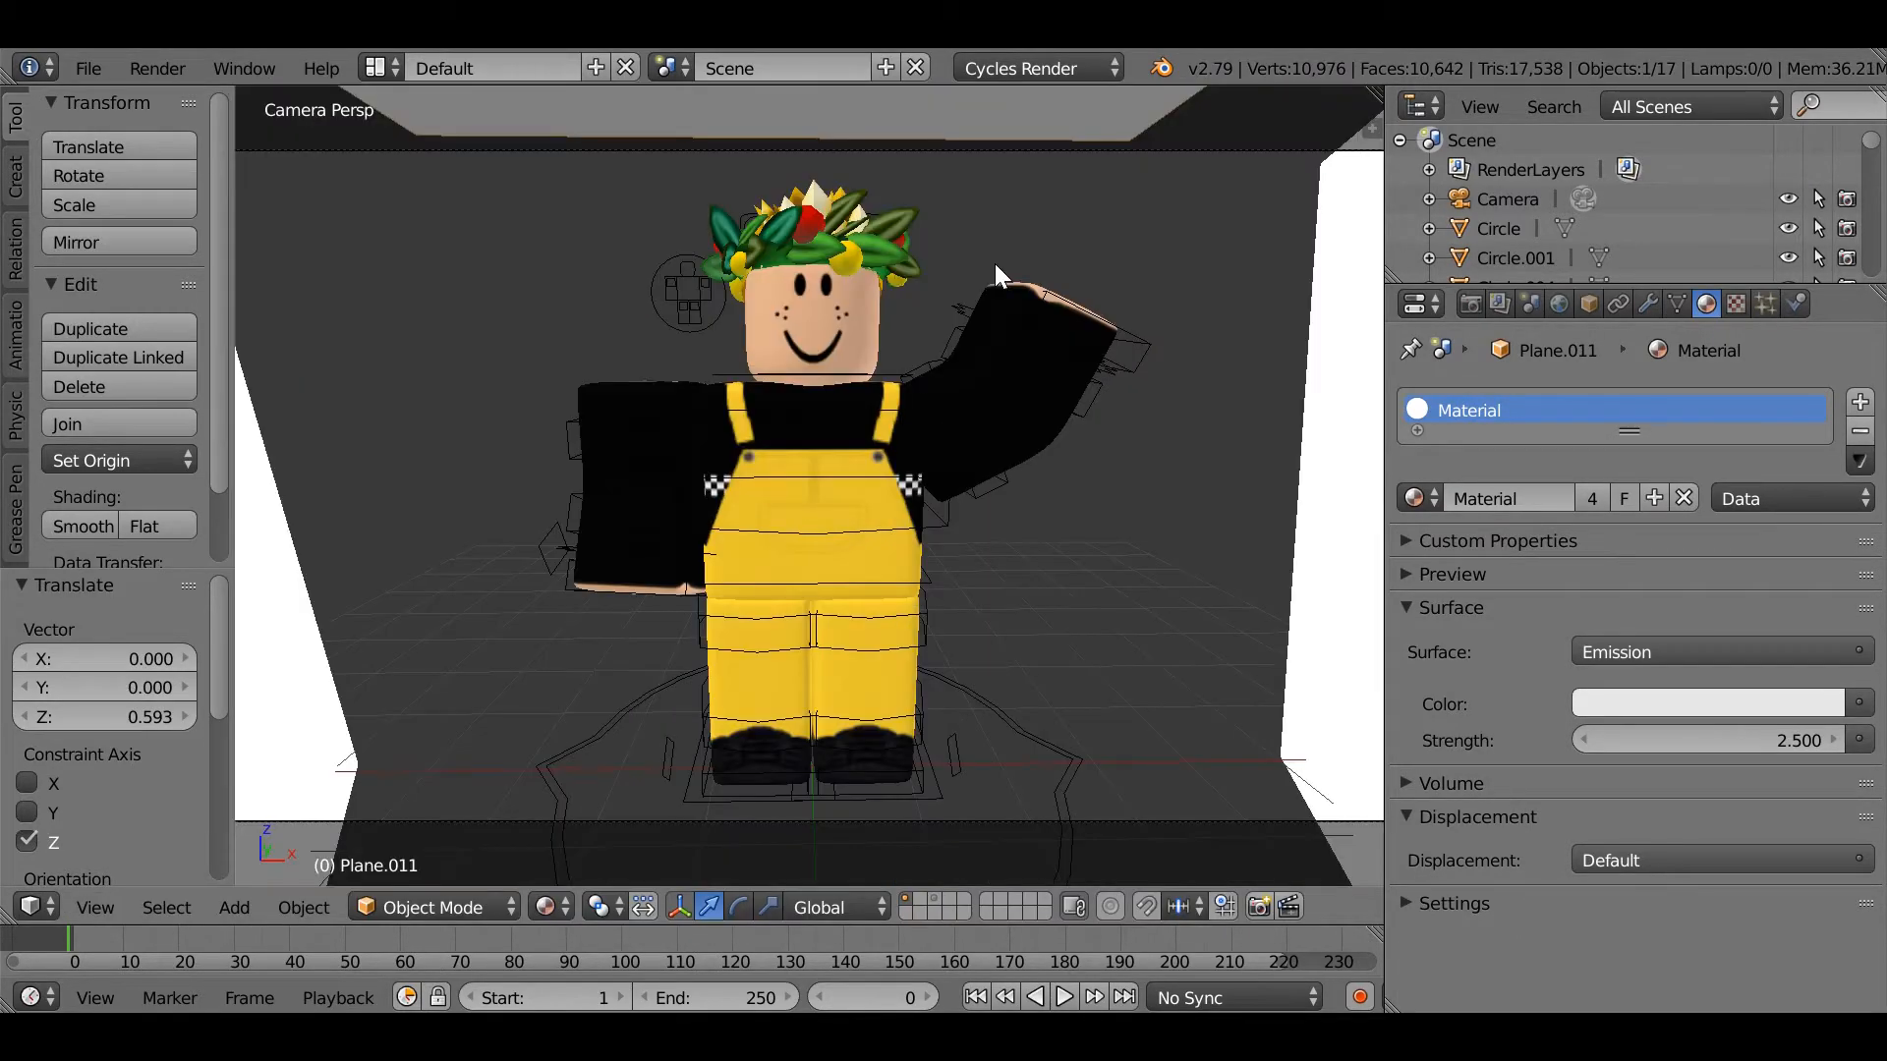
Step: Preview the lit character in Rendered viewport shading, then return to Material shading
{"action": "left_click", "coordinate": [543, 906]}
{"action": "left_click", "coordinate": [669, 709]}
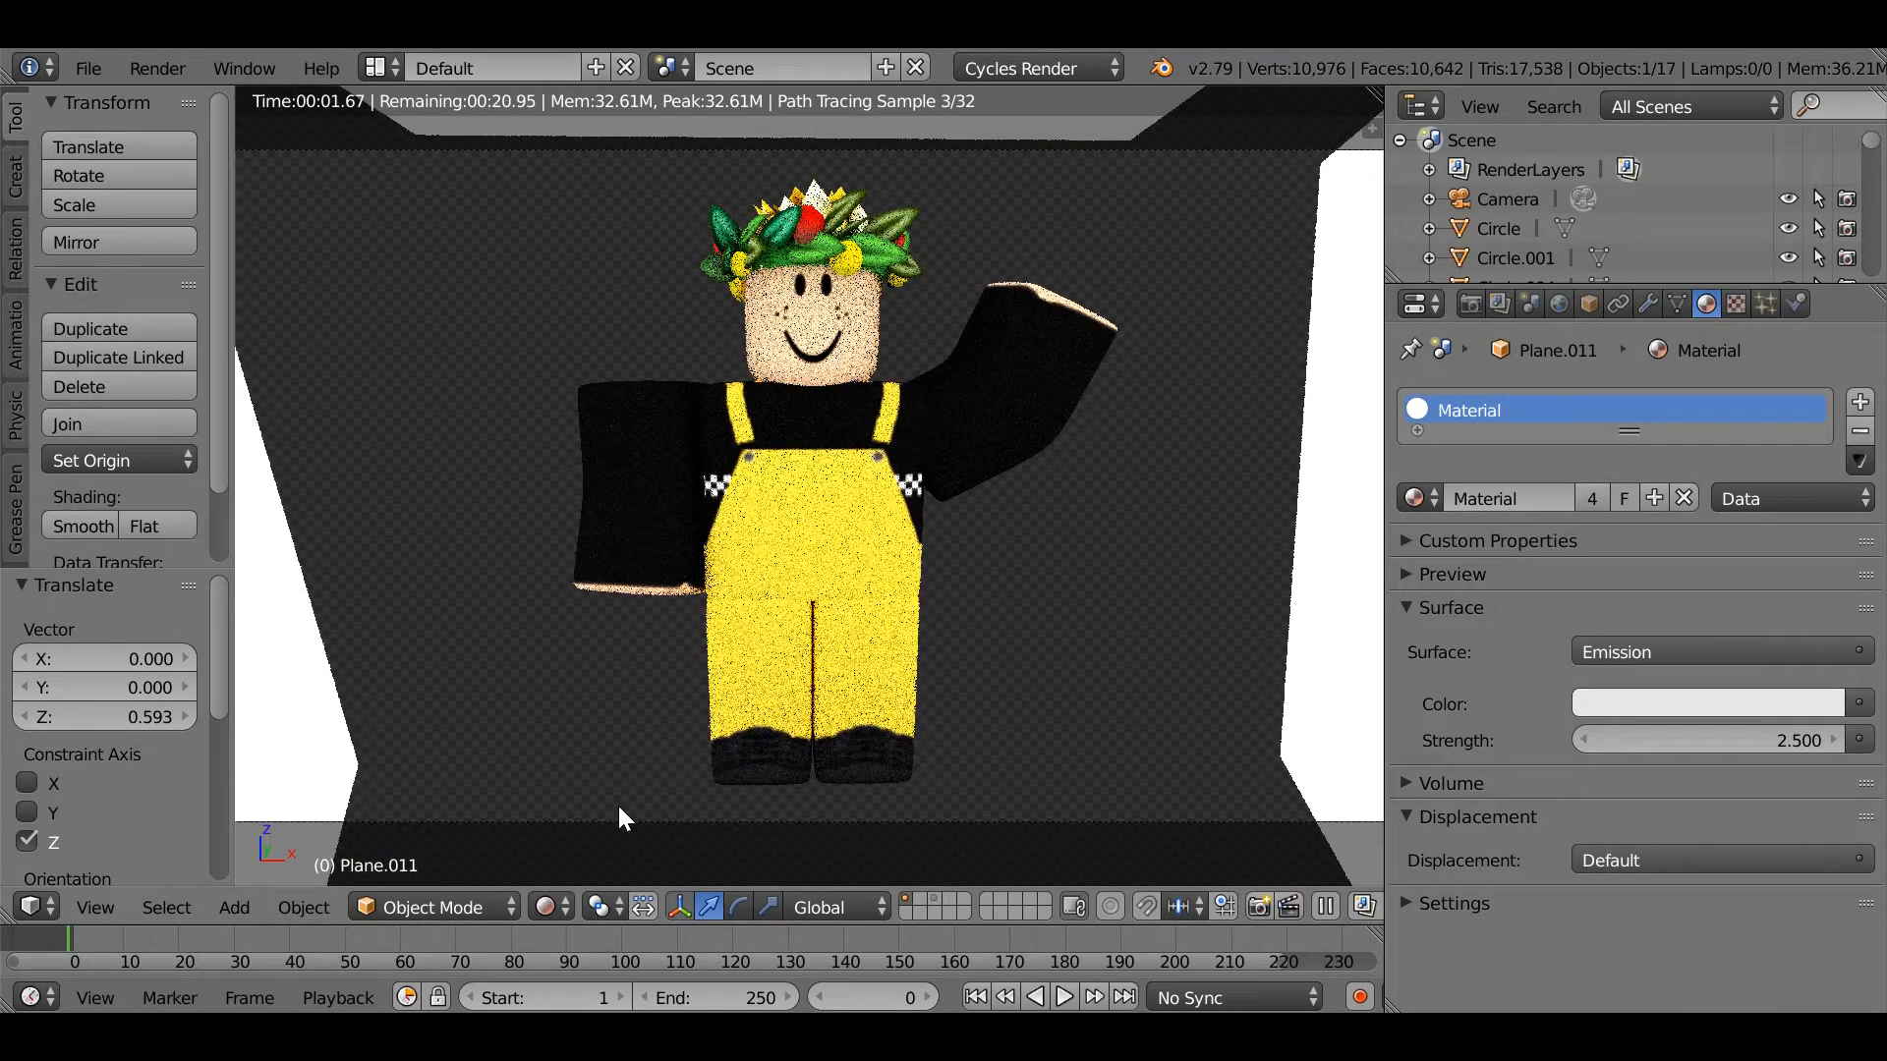
{"action": "left_click", "coordinate": [543, 906]}
{"action": "left_click", "coordinate": [619, 737]}
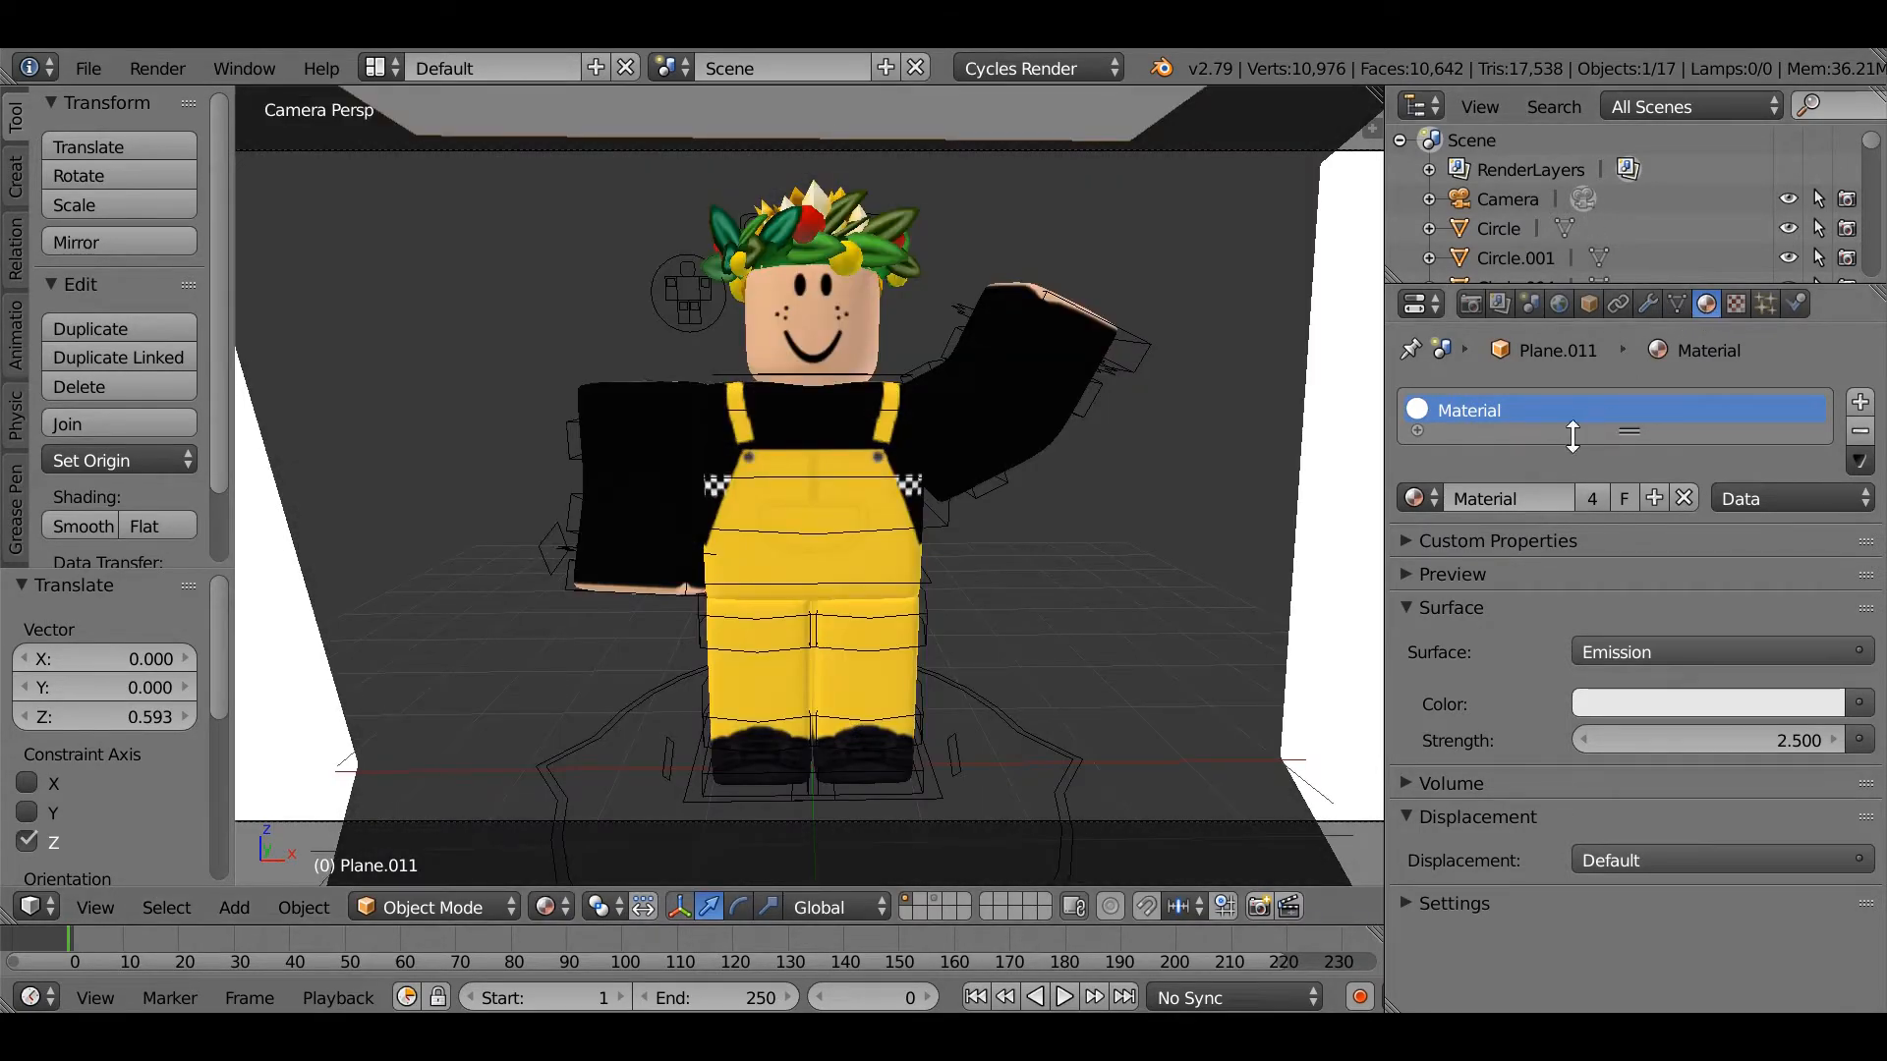
Step: Set the light planes' emission strength to 2 and preview the lighting in Rendered shading before returning to Material shading
{"action": "left_click", "coordinate": [1664, 735]}
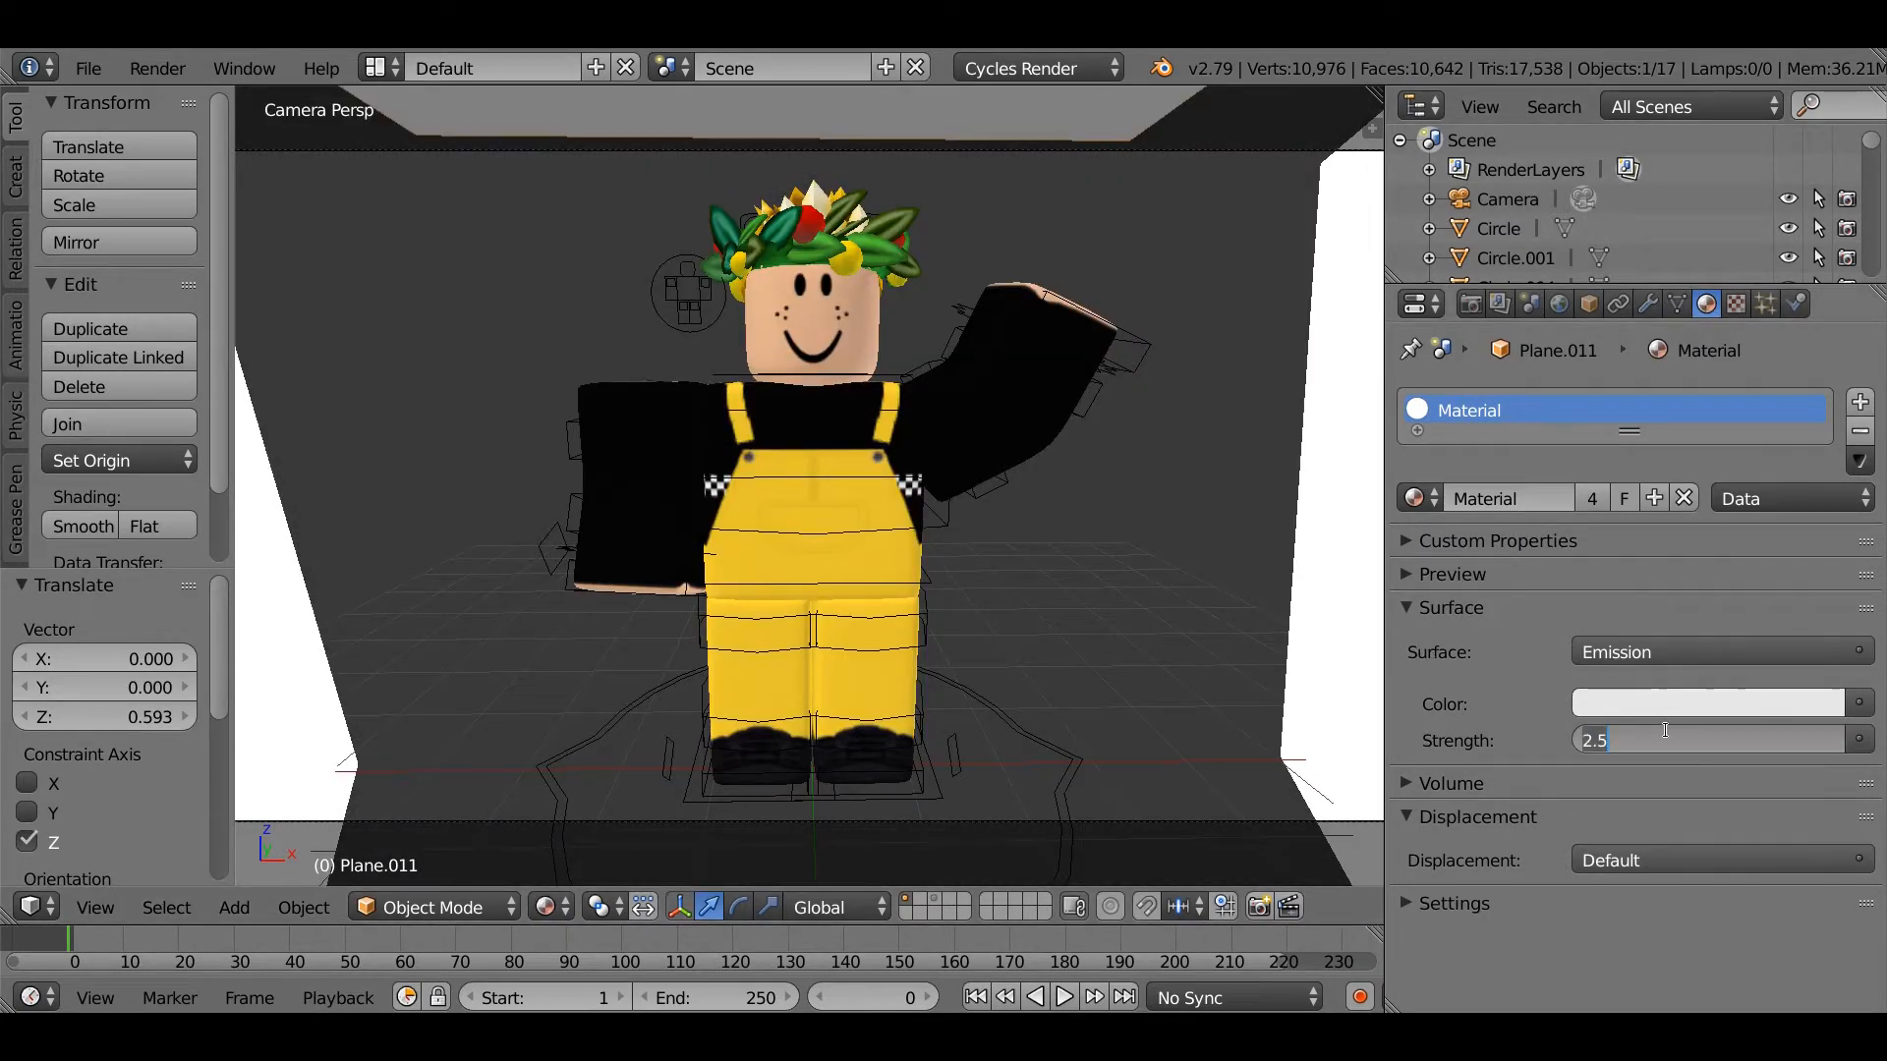
{"action": "type", "text": "2"}
{"action": "key", "text": "Return"}
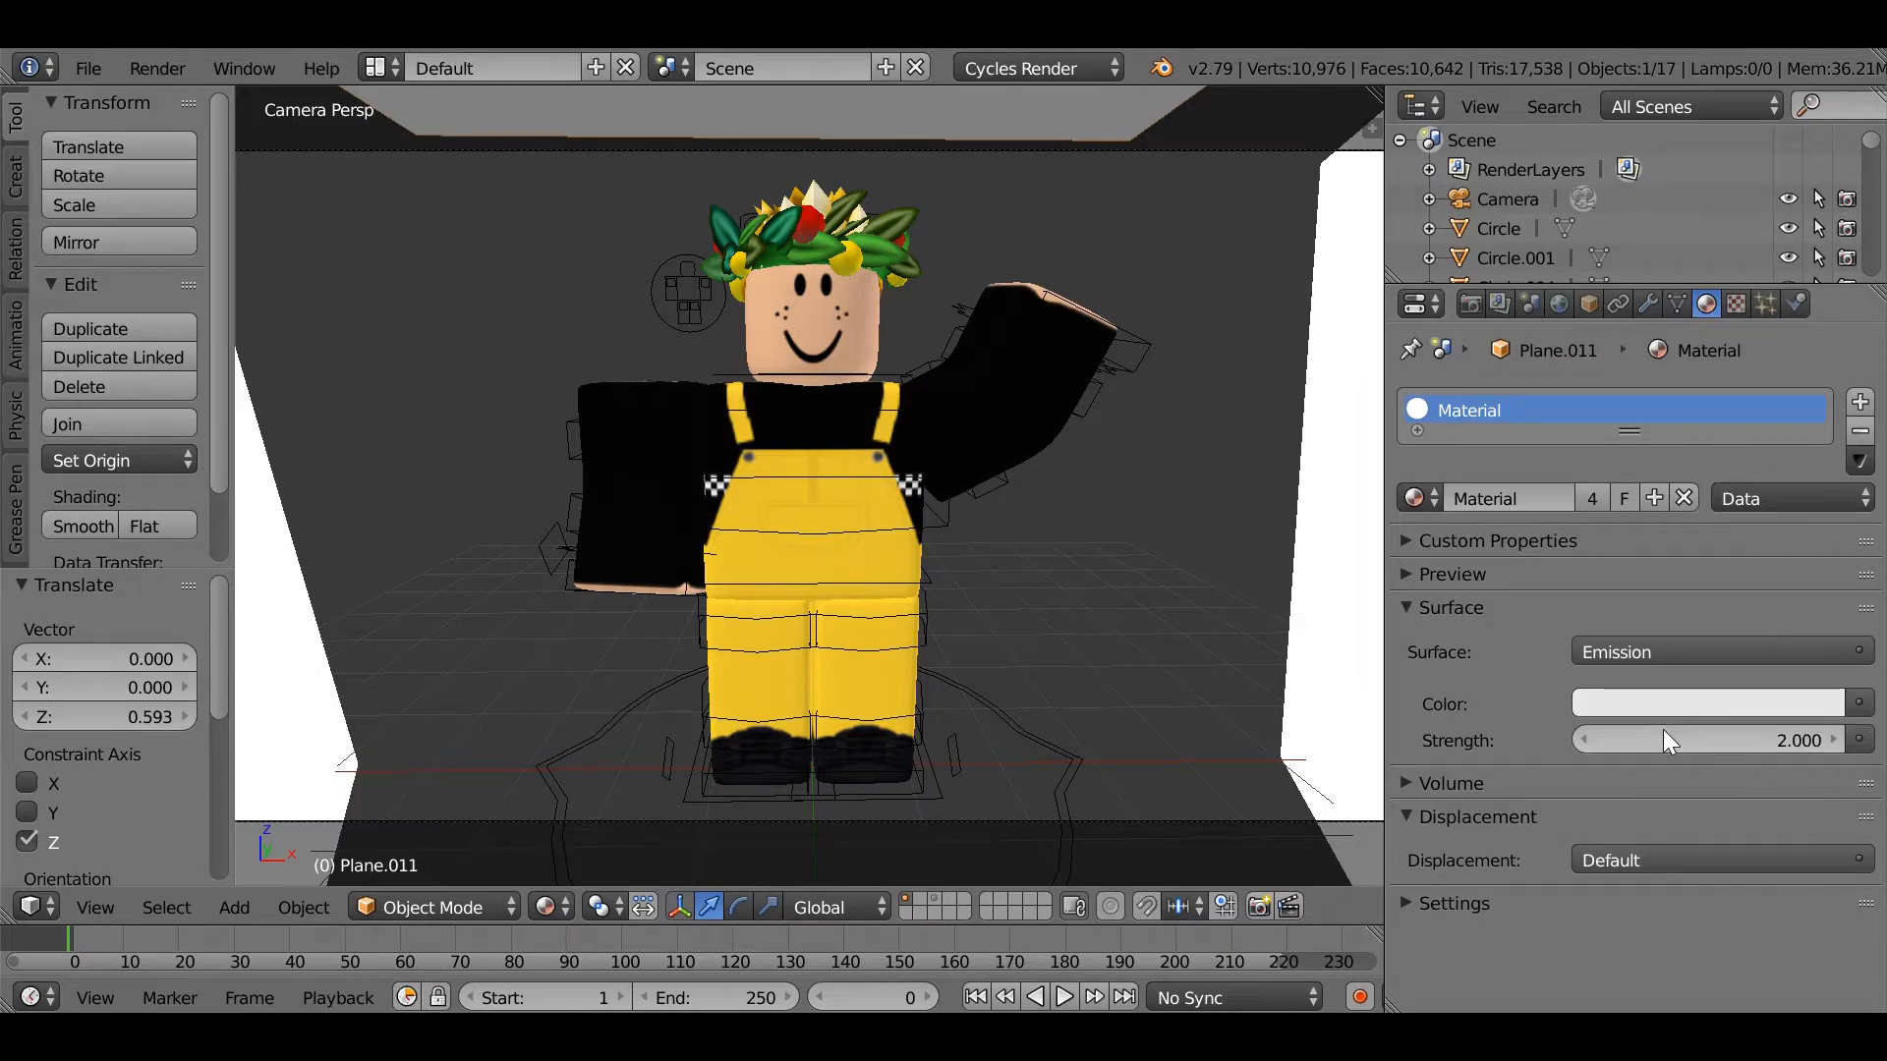
{"action": "left_click", "coordinate": [583, 902]}
{"action": "left_click", "coordinate": [612, 706]}
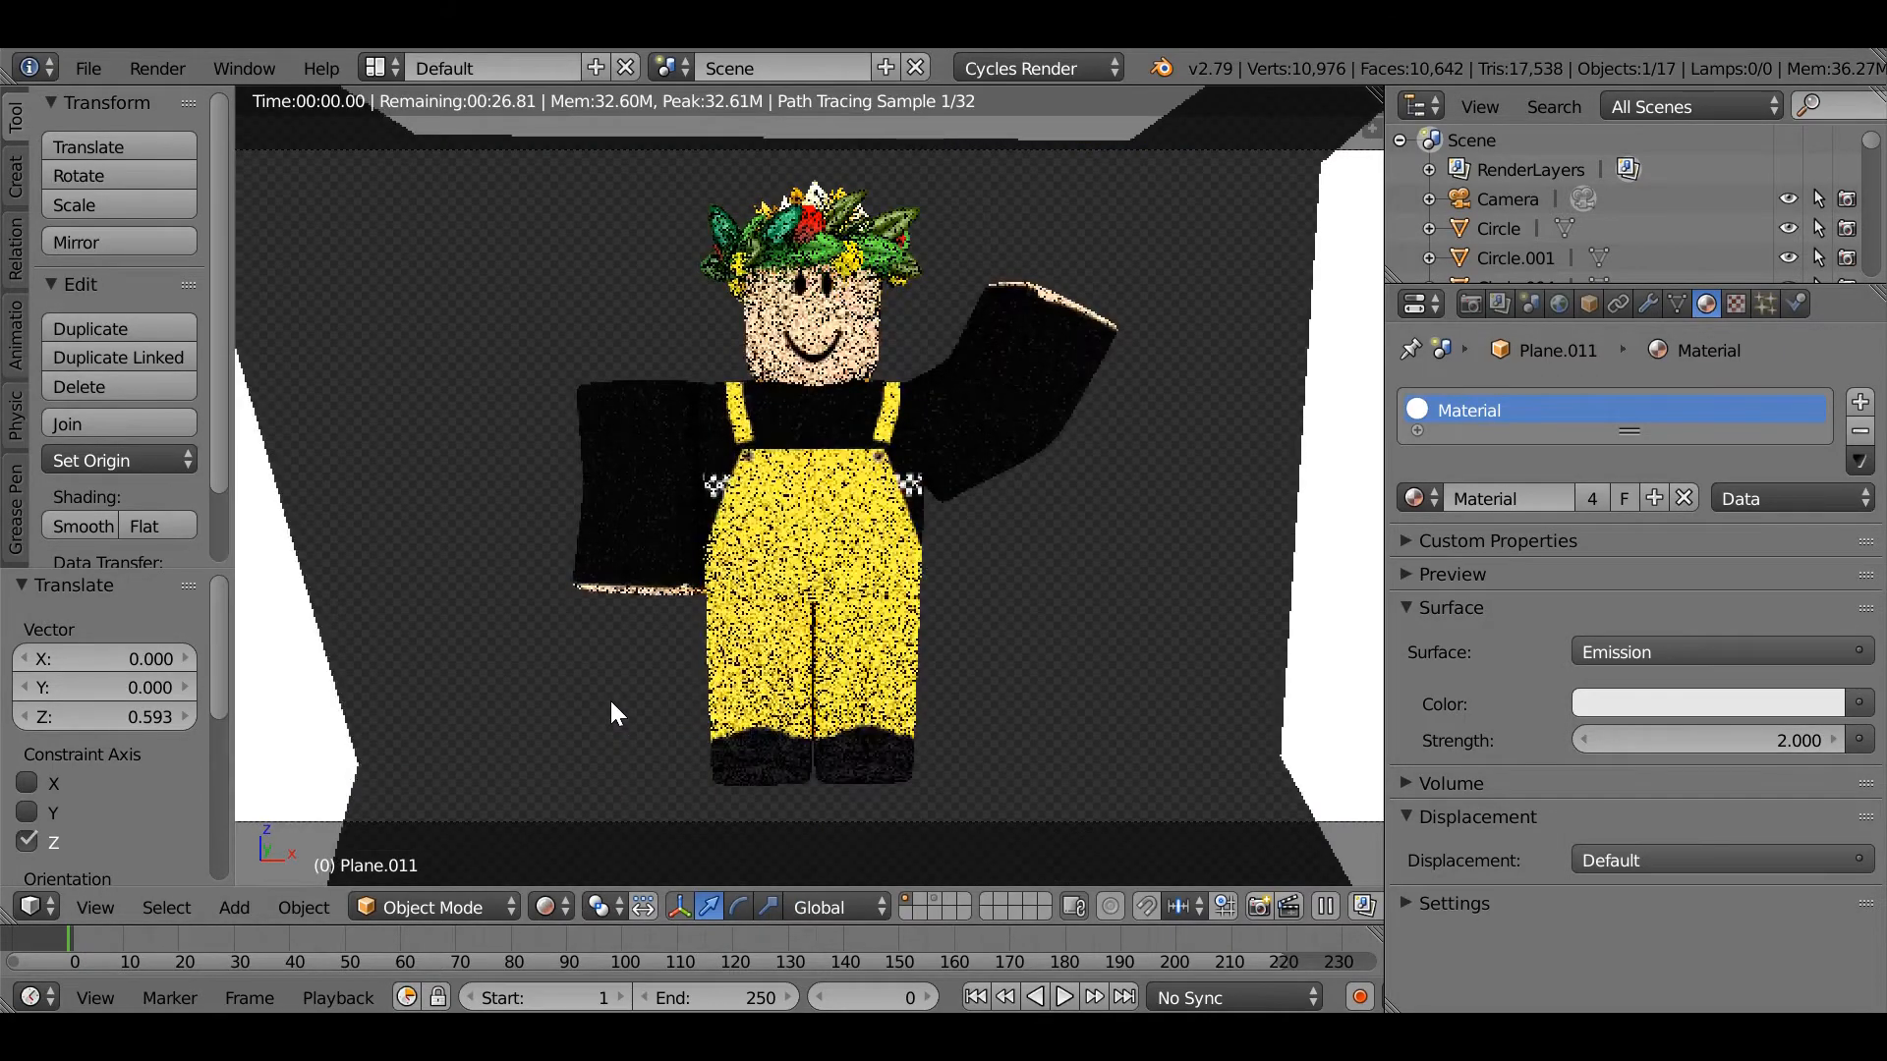
{"action": "left_click", "coordinate": [539, 907]}
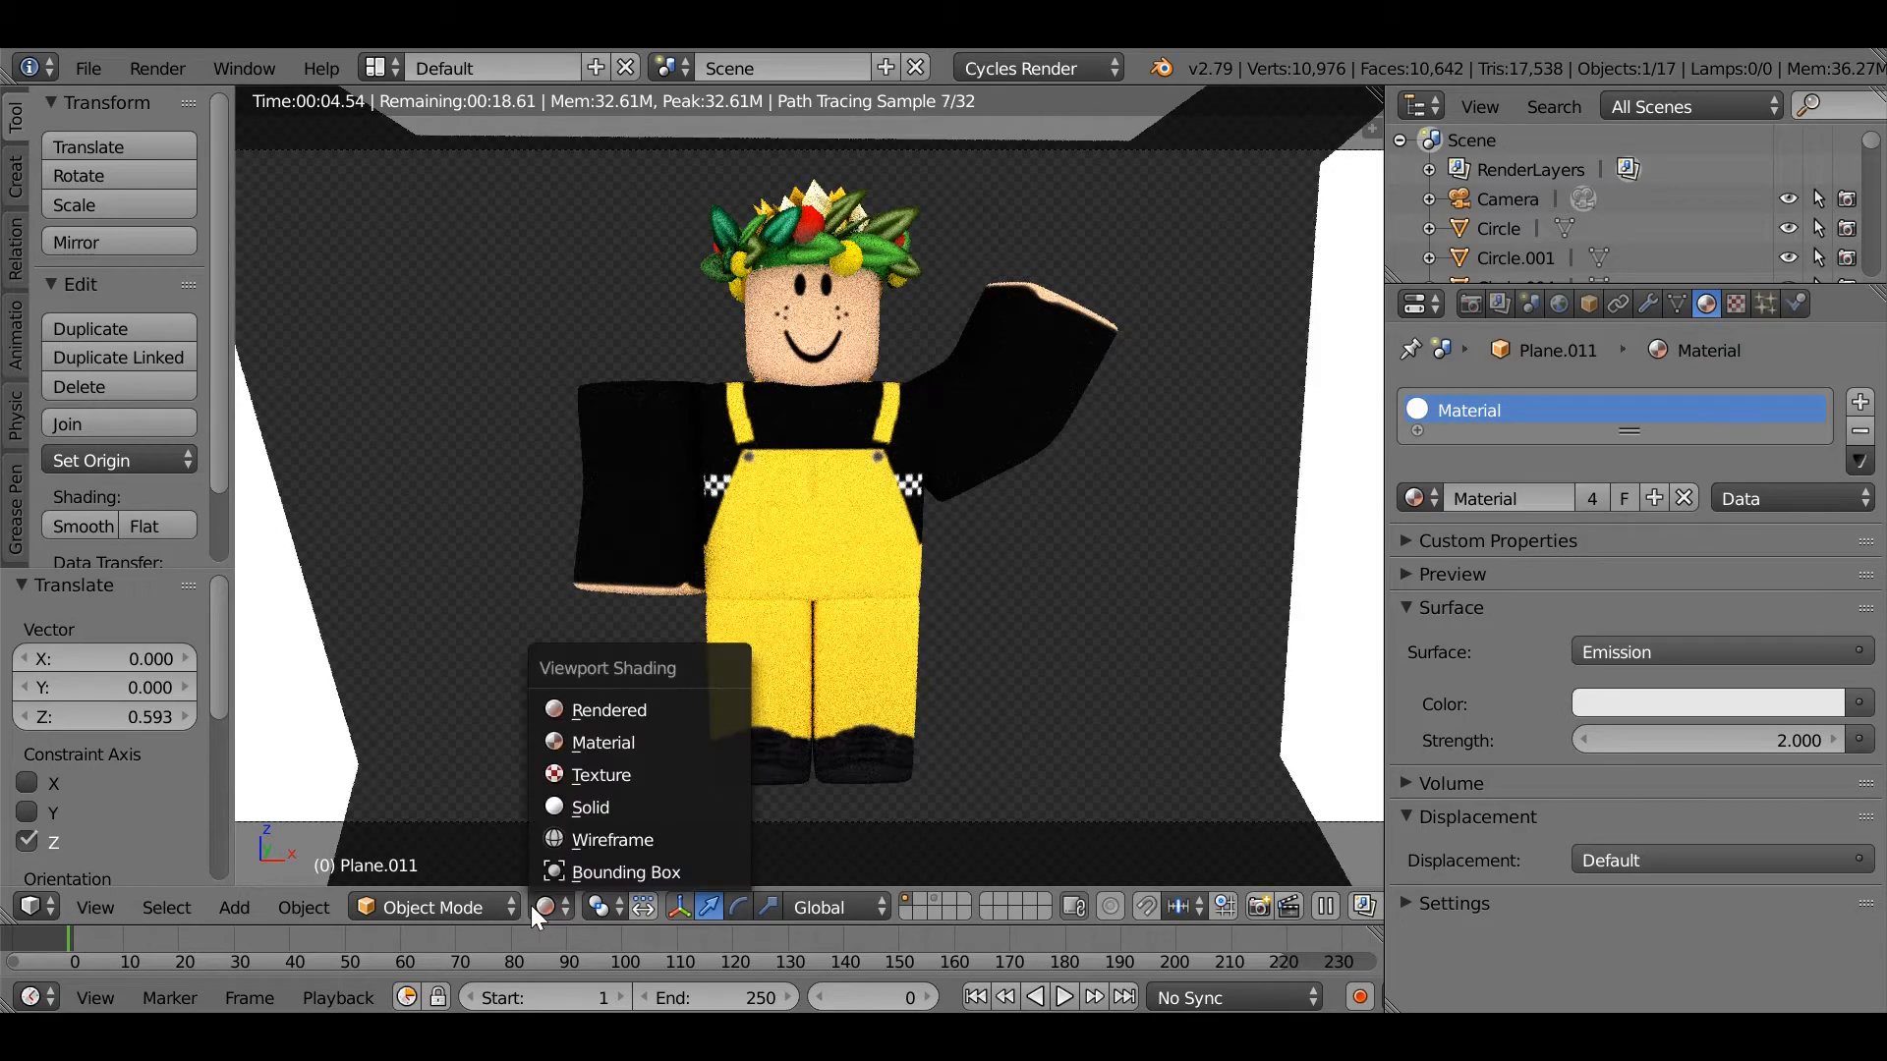
{"action": "left_click", "coordinate": [602, 742]}
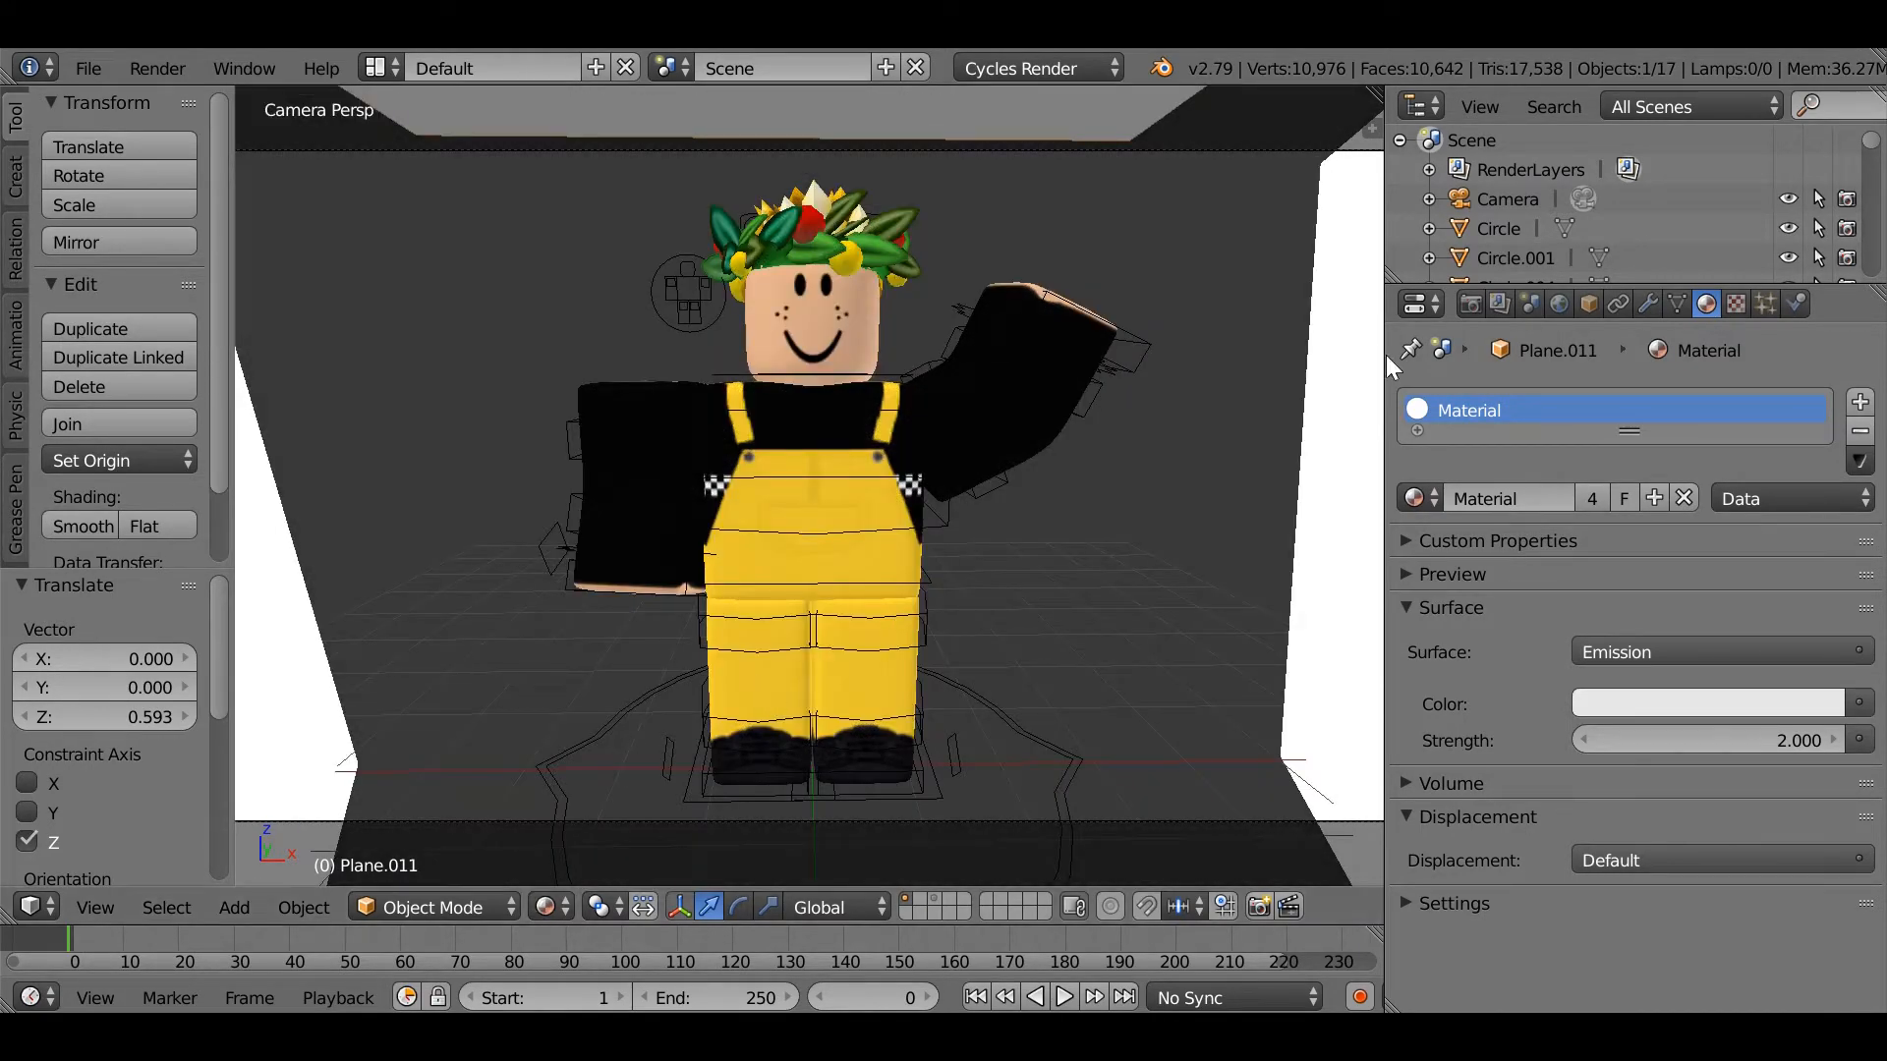
Step: Render the active scene as a 1920 × 1080 px still image
{"action": "left_click", "coordinate": [1471, 304]}
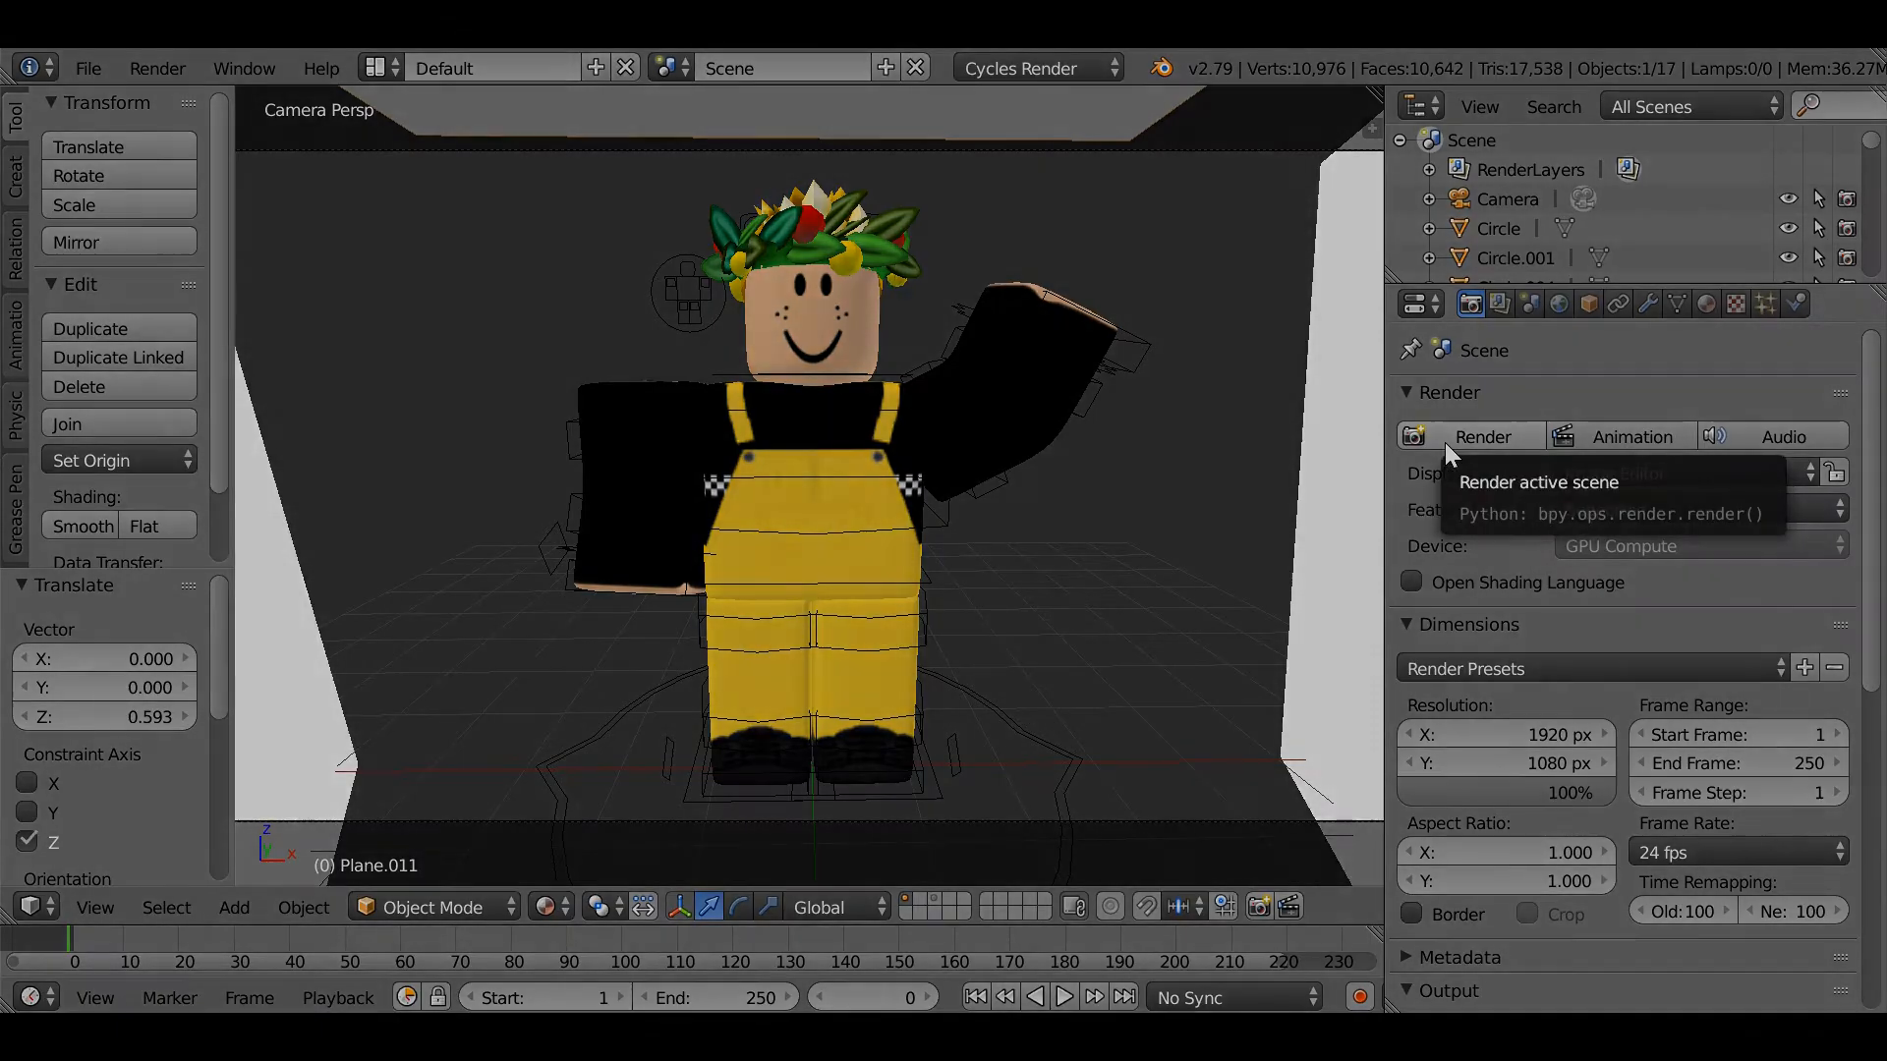
{"action": "left_click", "coordinate": [1445, 443]}
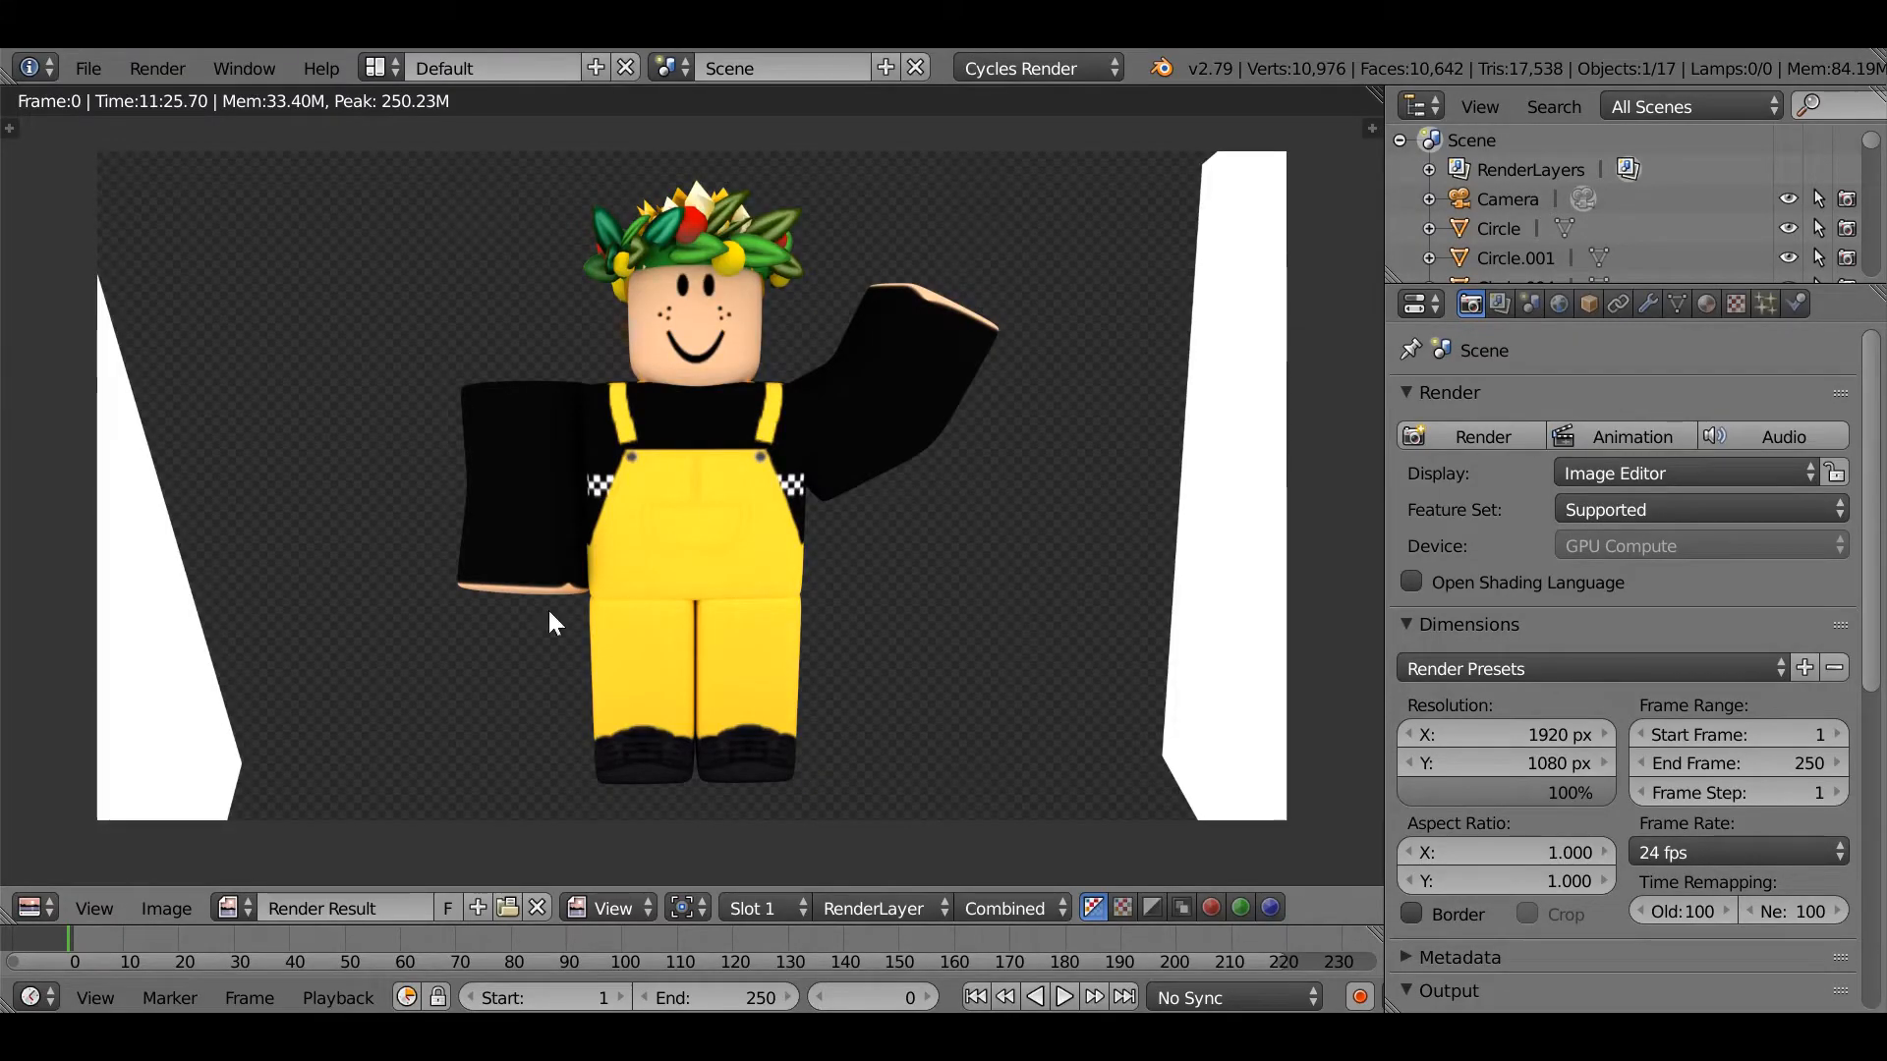
Step: Save the render result as Honey1111111111.png in a folder inside Documents
{"action": "left_click", "coordinate": [166, 908]}
{"action": "left_click", "coordinate": [258, 720]}
{"action": "left_click", "coordinate": [417, 179]}
{"action": "key", "text": "BackSpace"}
{"action": "key", "text": "BackSpace"}
{"action": "key", "text": "BackSpace"}
{"action": "key", "text": "BackSpace"}
{"action": "key", "text": "BackSpace"}
{"action": "key", "text": "Delete"}
{"action": "key", "text": "Delete"}
{"action": "key", "text": "Delete"}
{"action": "type", "text": "Honey1111111111"}
{"action": "key", "text": "Return"}
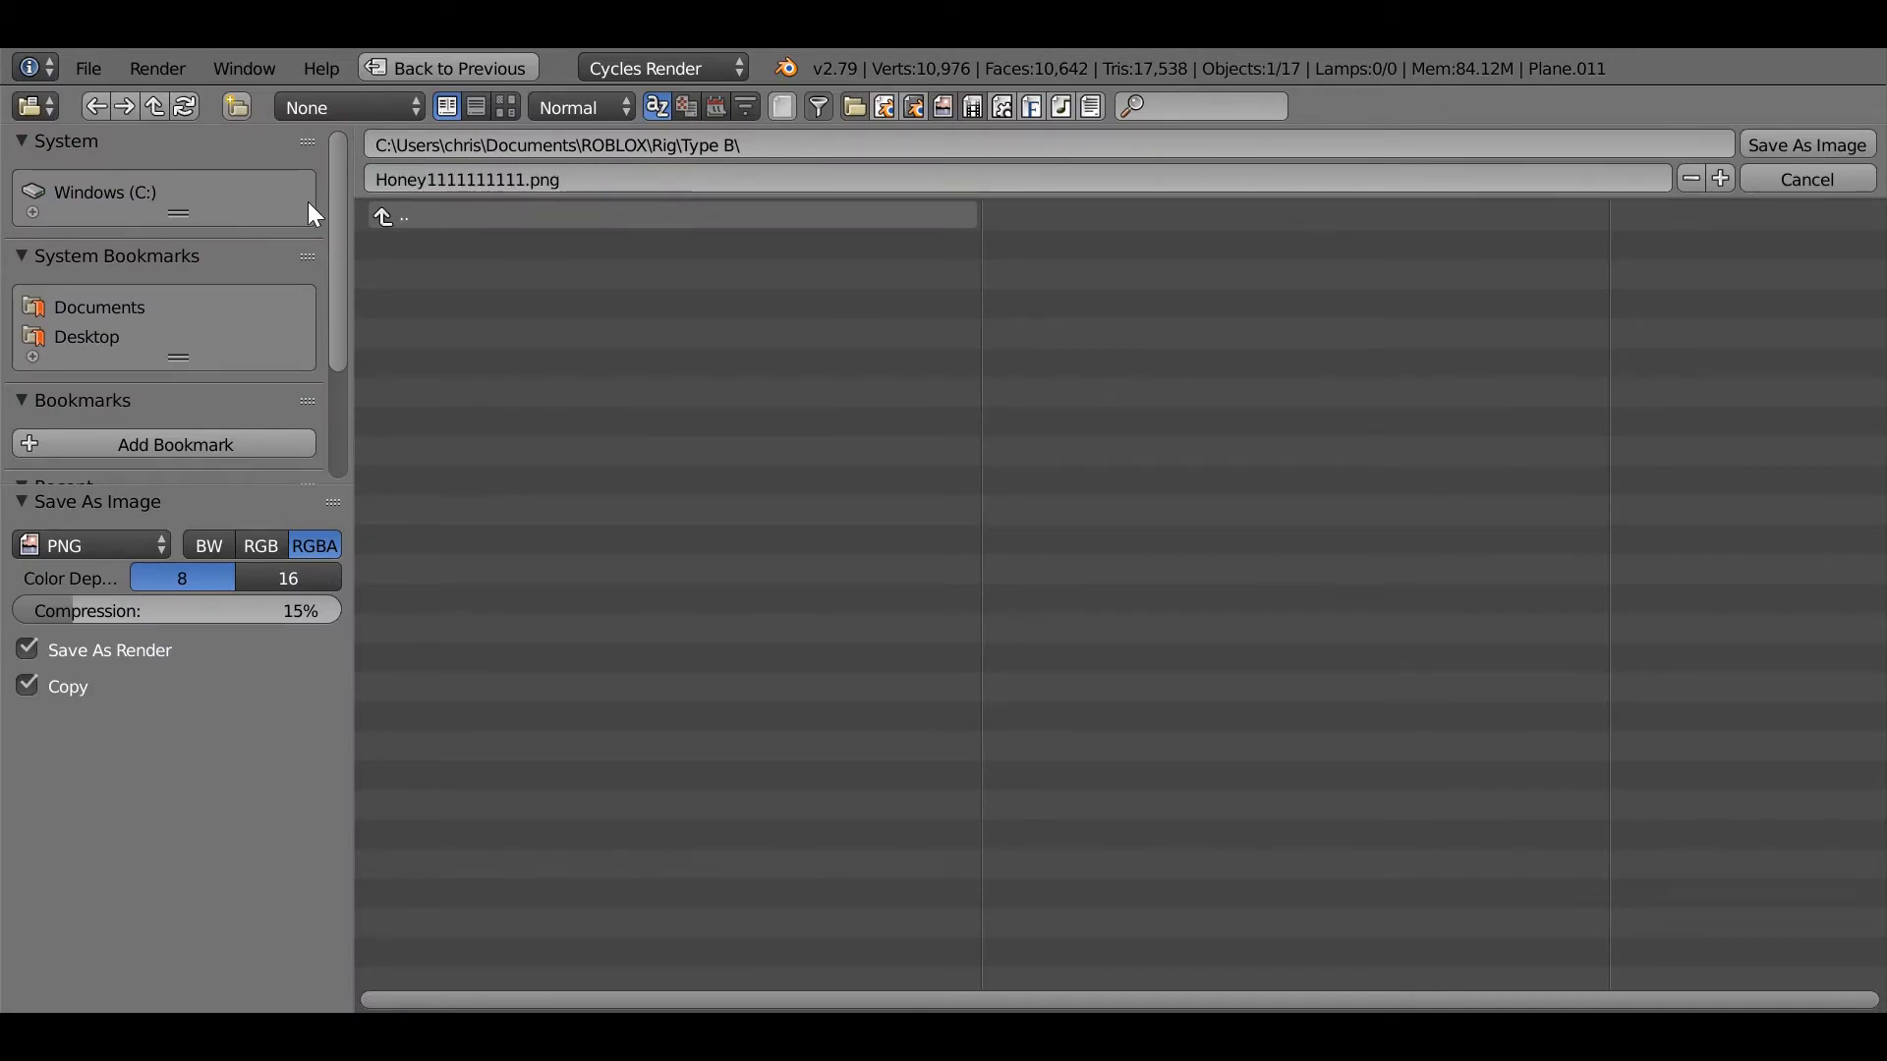
{"action": "left_click", "coordinate": [177, 307]}
{"action": "left_click", "coordinate": [433, 514]}
{"action": "left_click", "coordinate": [1801, 150]}
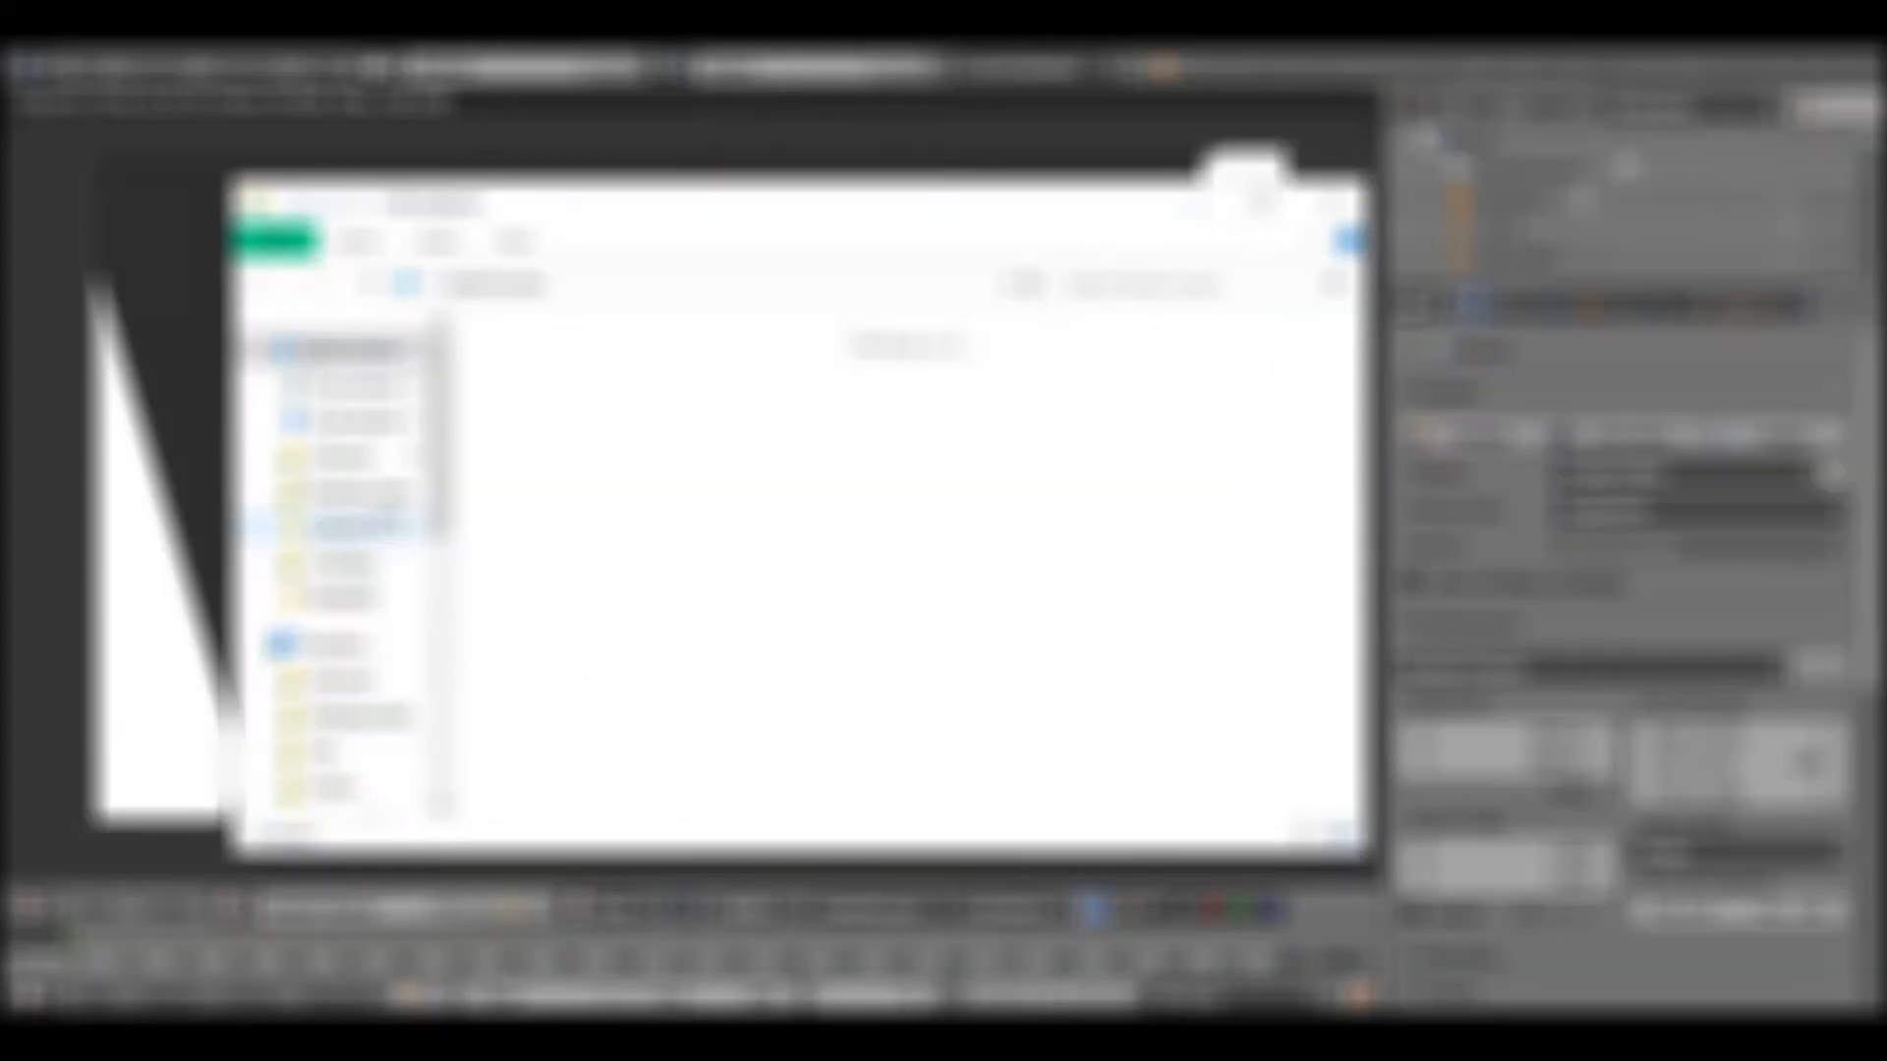
Step: Locate the saved character render in the file explorer and open it in the Photos app
{"action": "left_click", "coordinate": [354, 737]}
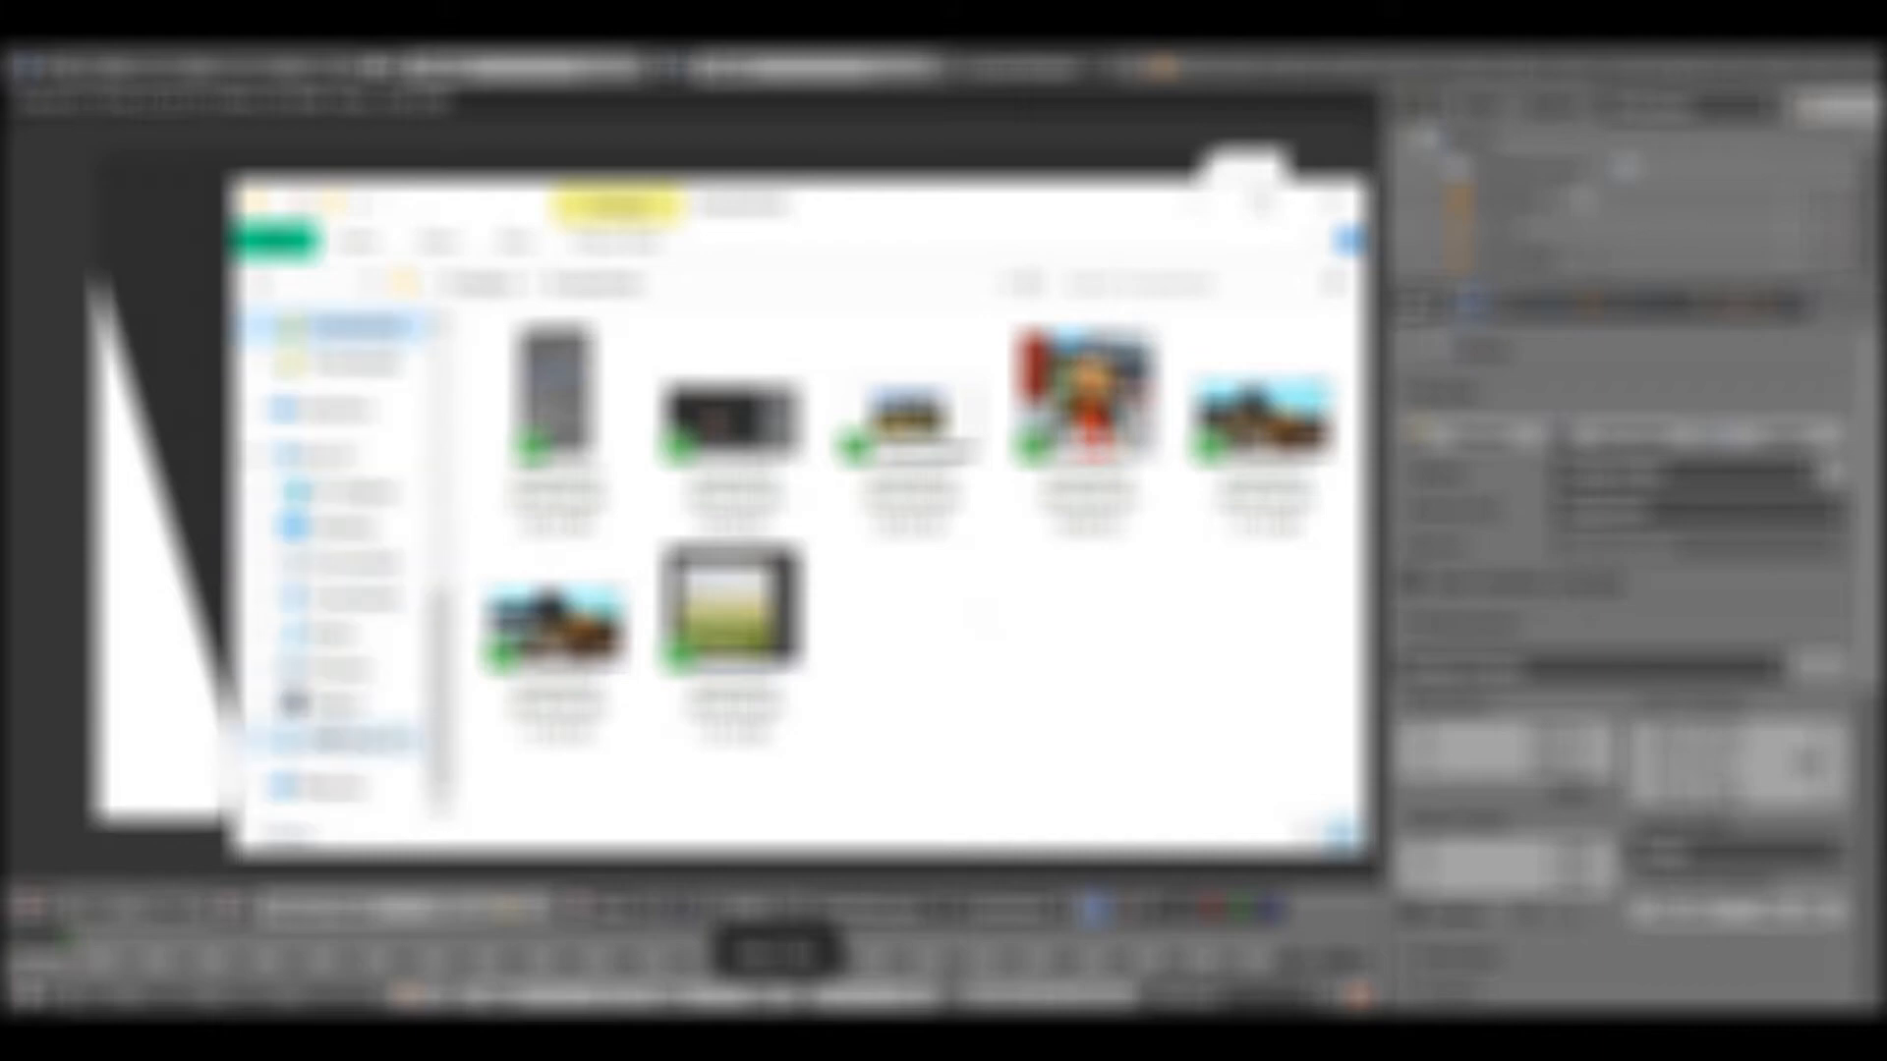
{"action": "left_click", "coordinate": [334, 661]}
{"action": "scroll", "coordinate": [904, 550], "scroll_direction": "down", "scroll_amount": 2}
{"action": "scroll", "coordinate": [904, 550], "scroll_direction": "up", "scroll_amount": 2}
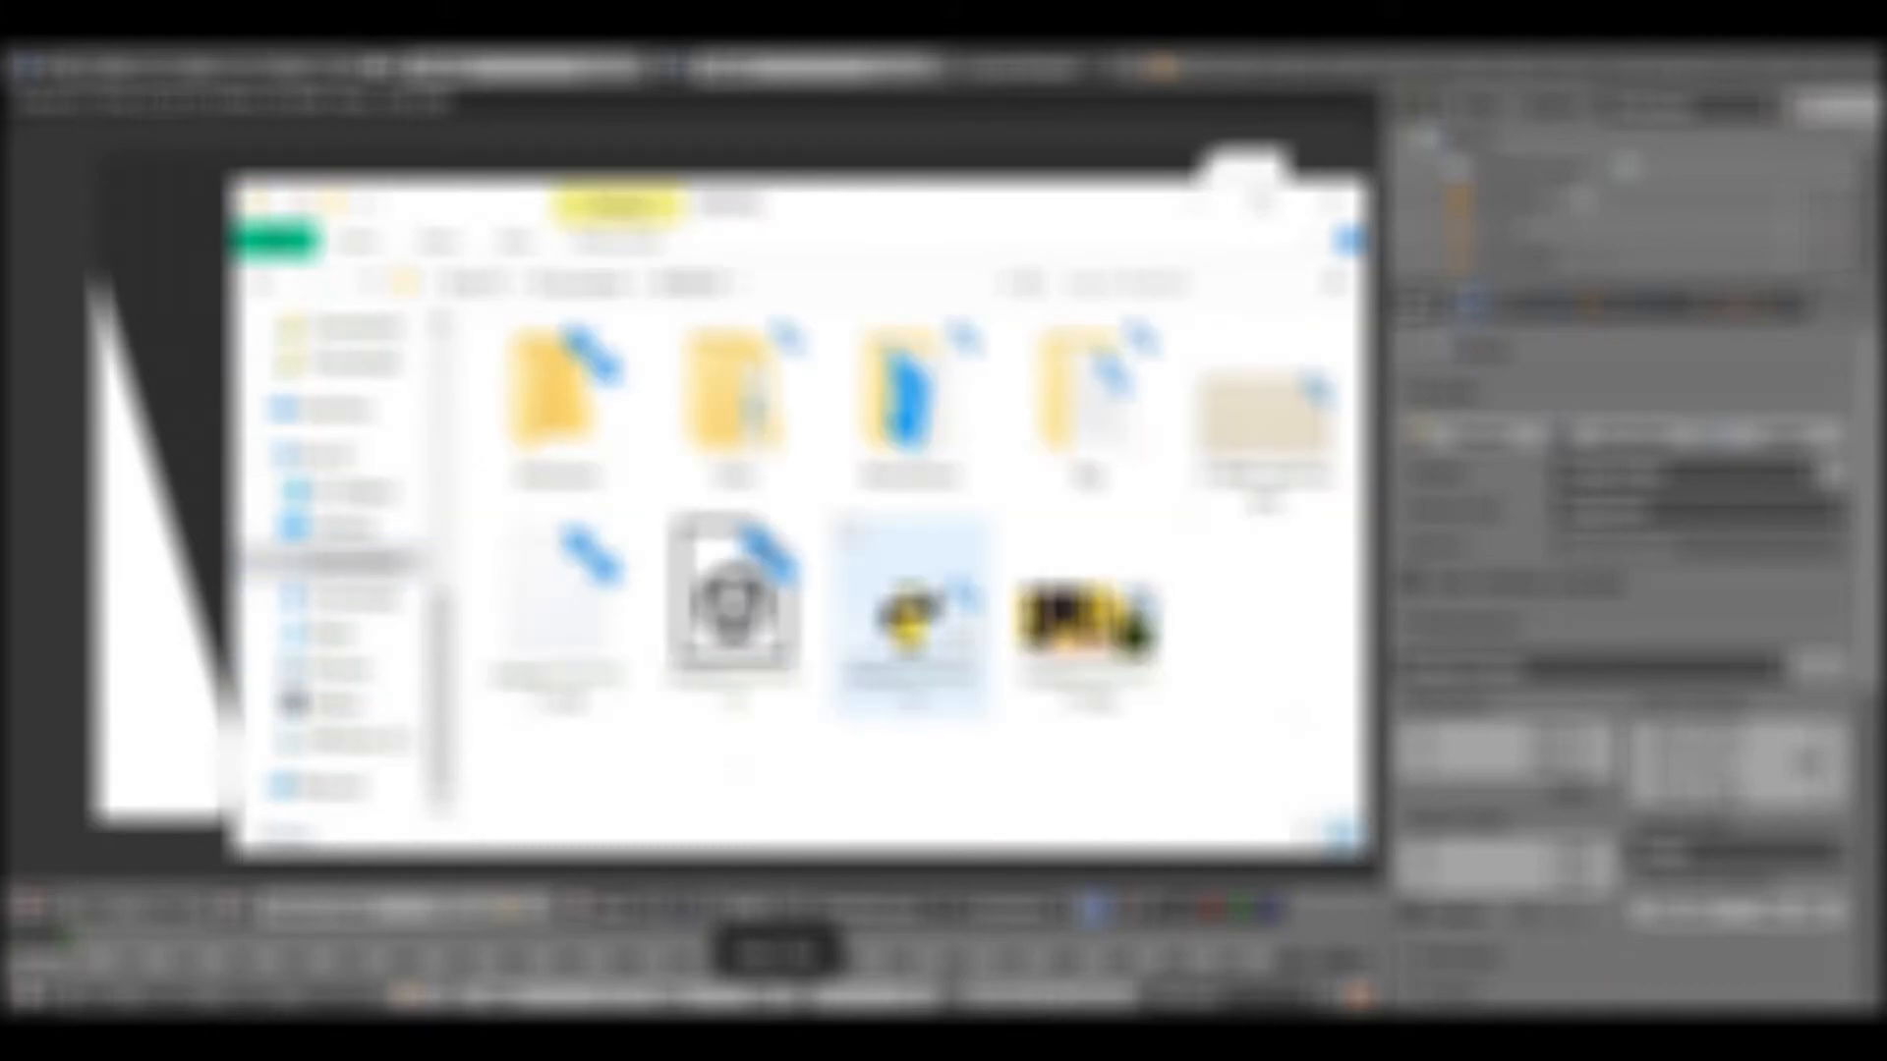
{"action": "double_click", "coordinate": [958, 611]}
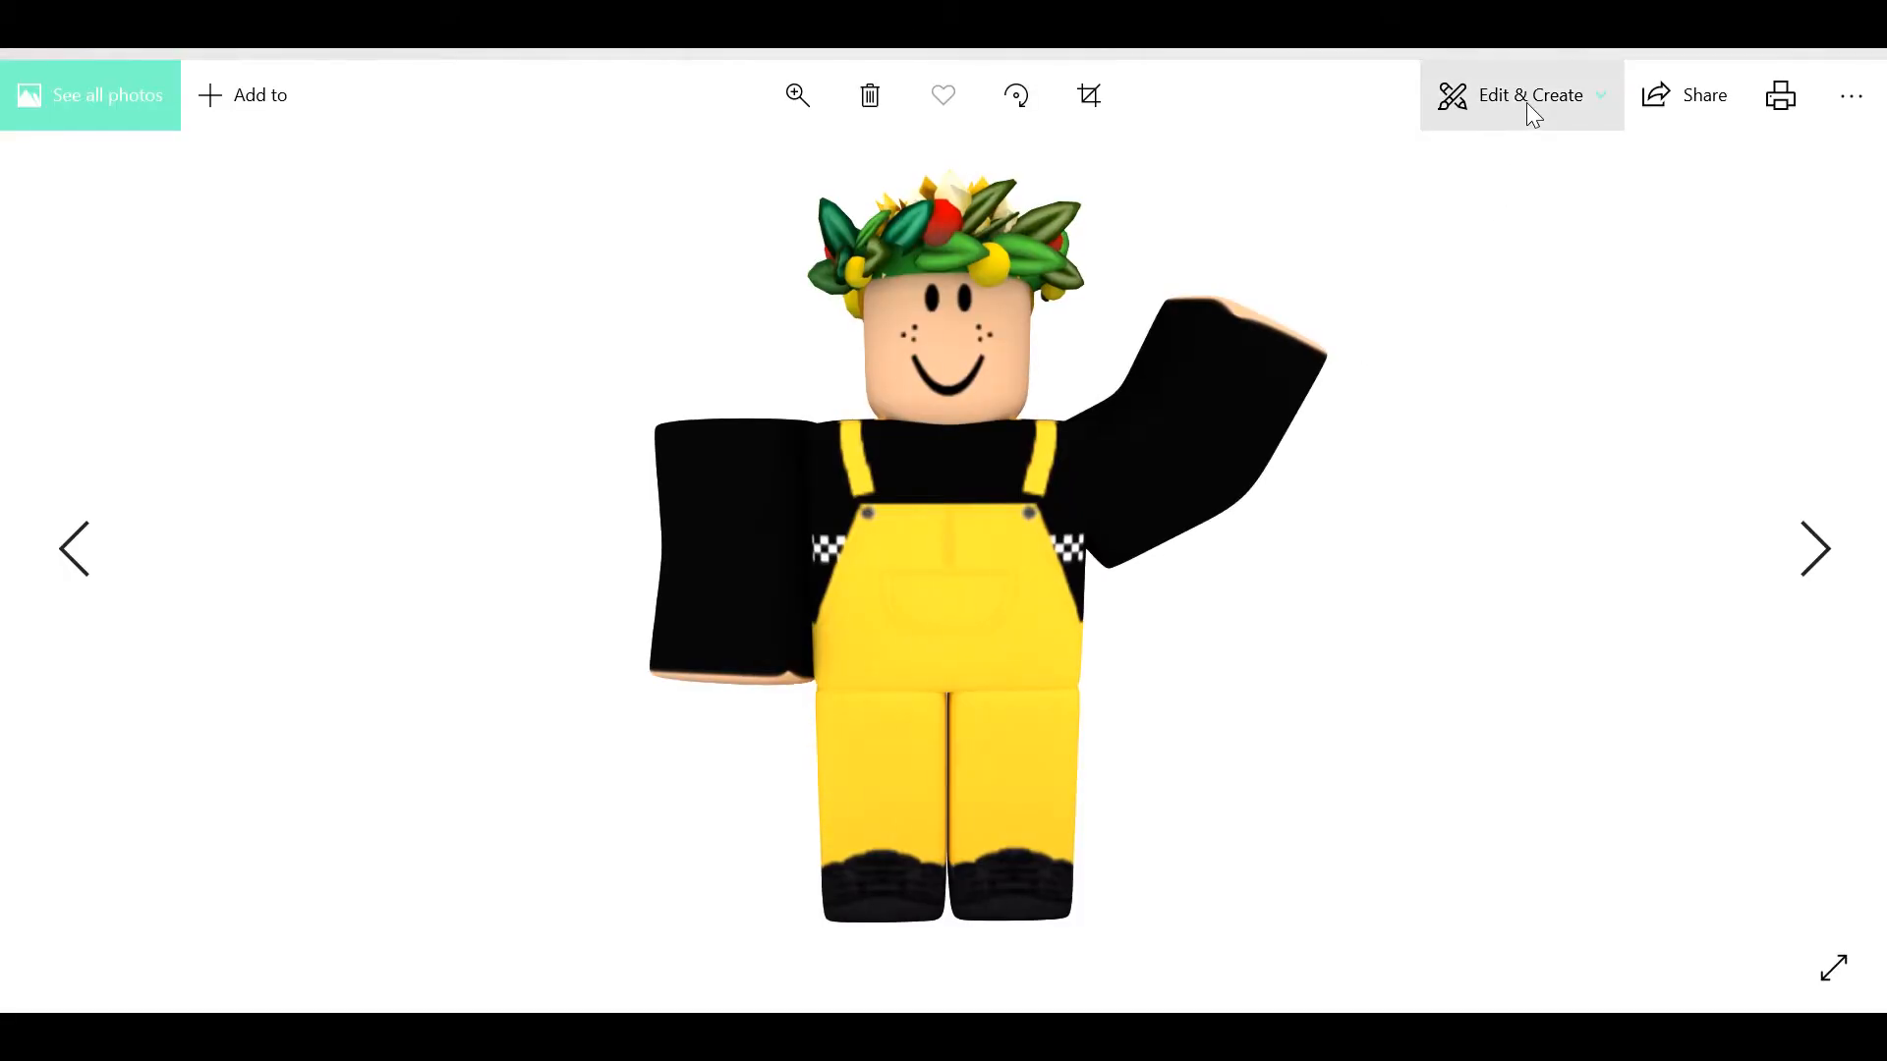
Step: Crop the white light planes off both sides of the render and save over the original image
{"action": "left_click", "coordinate": [1525, 102]}
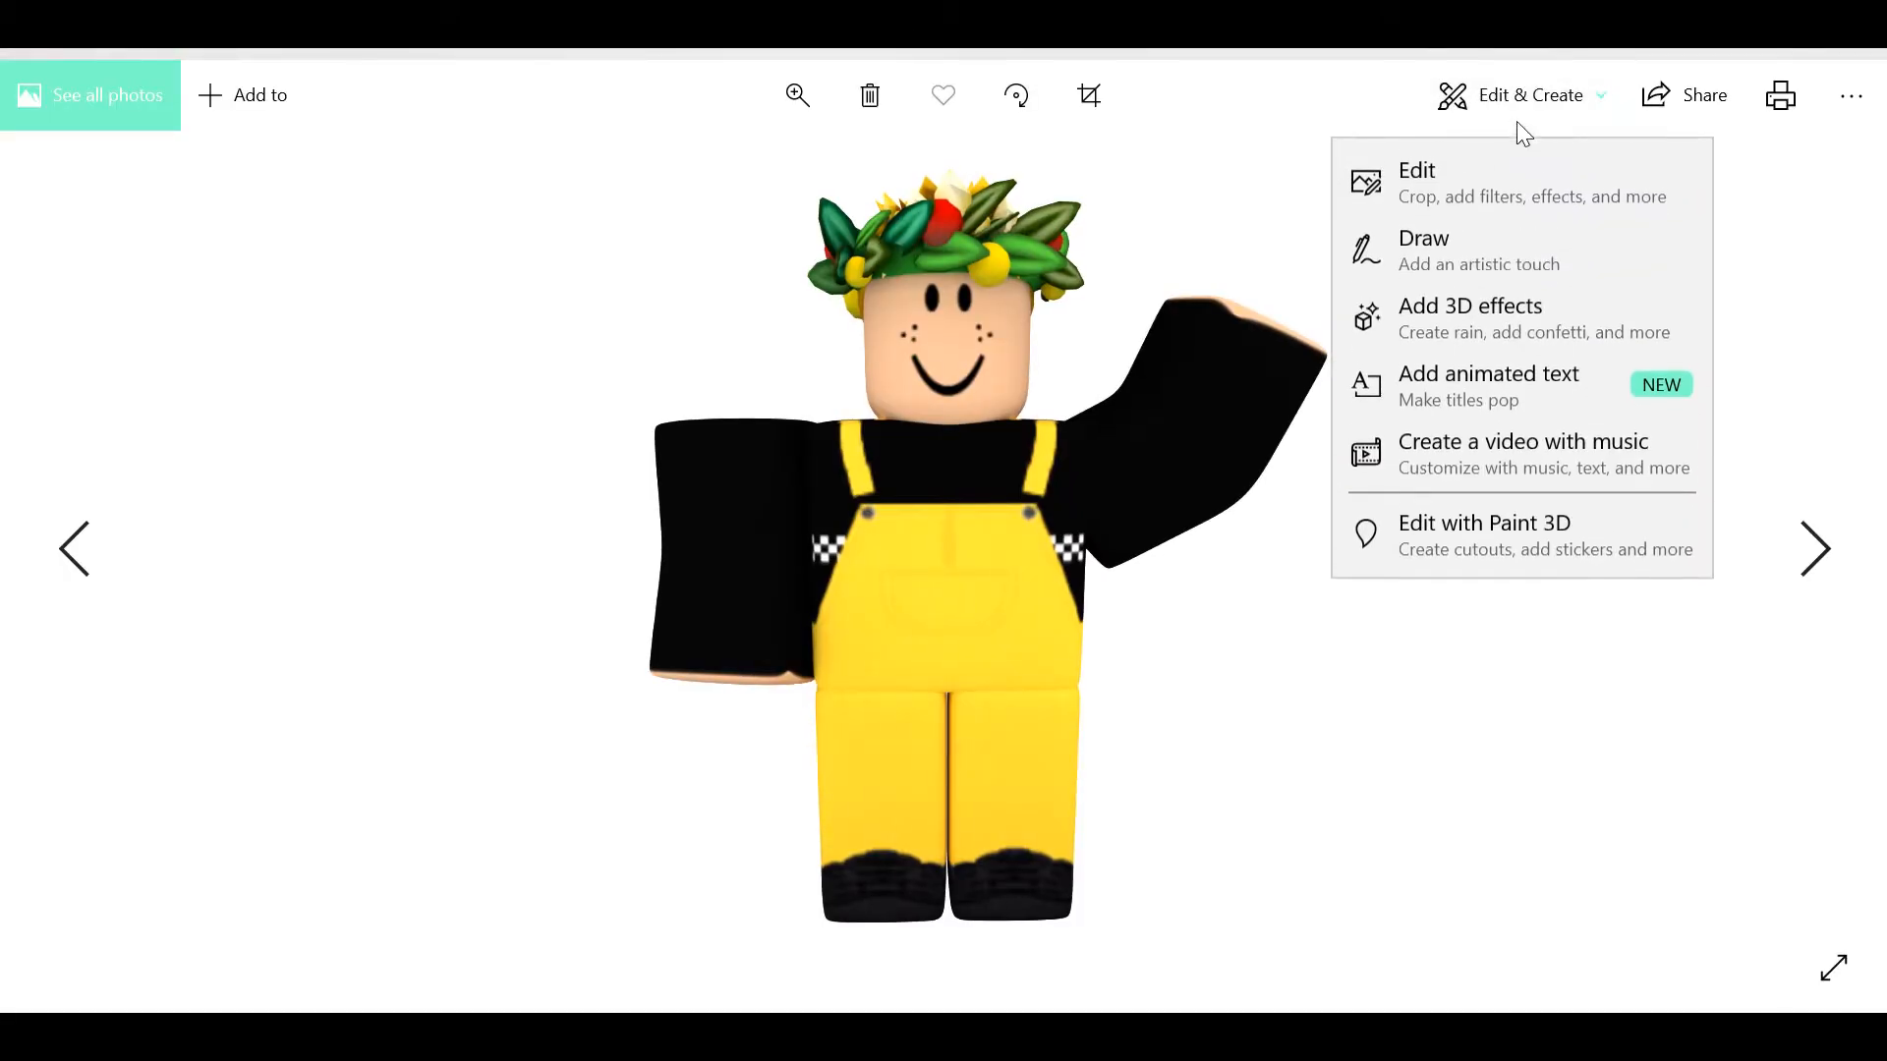
{"action": "left_click", "coordinate": [1492, 177]}
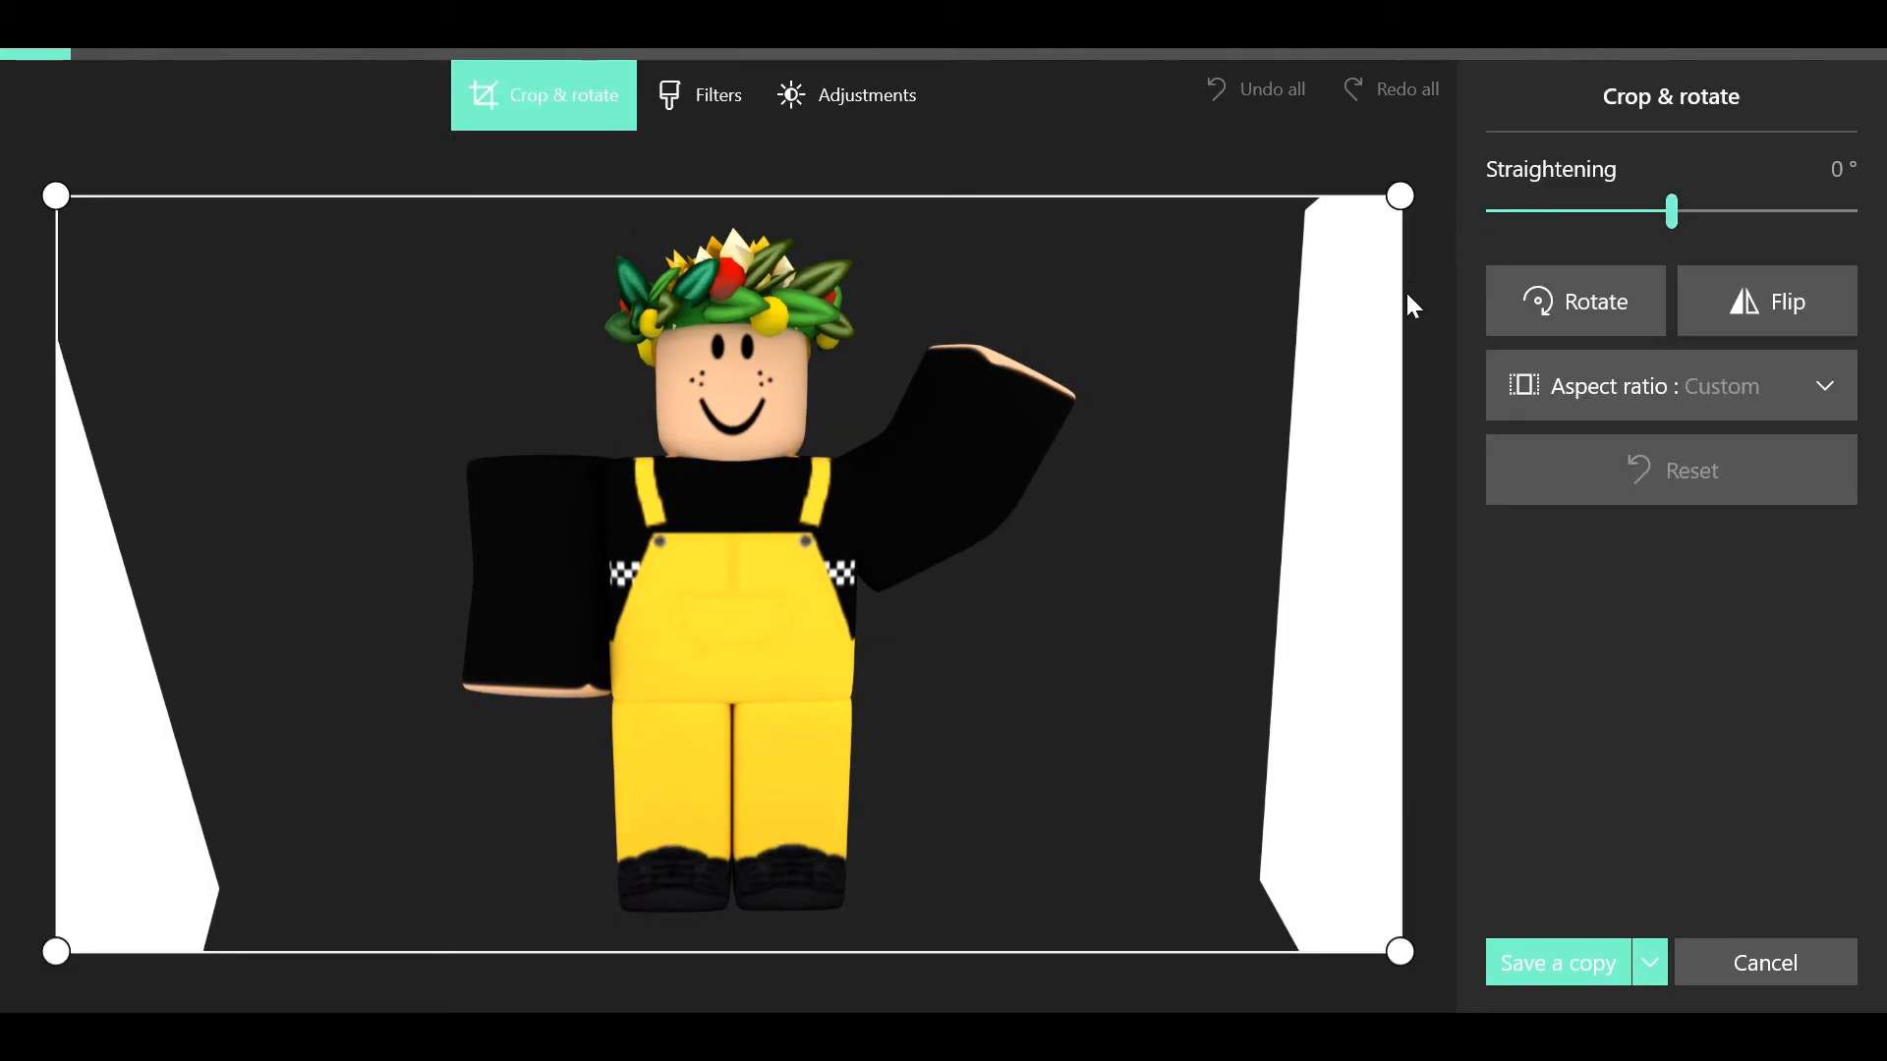
{"action": "left_click_drag", "start_coordinate": [1399, 195], "coordinate": [1144, 150]}
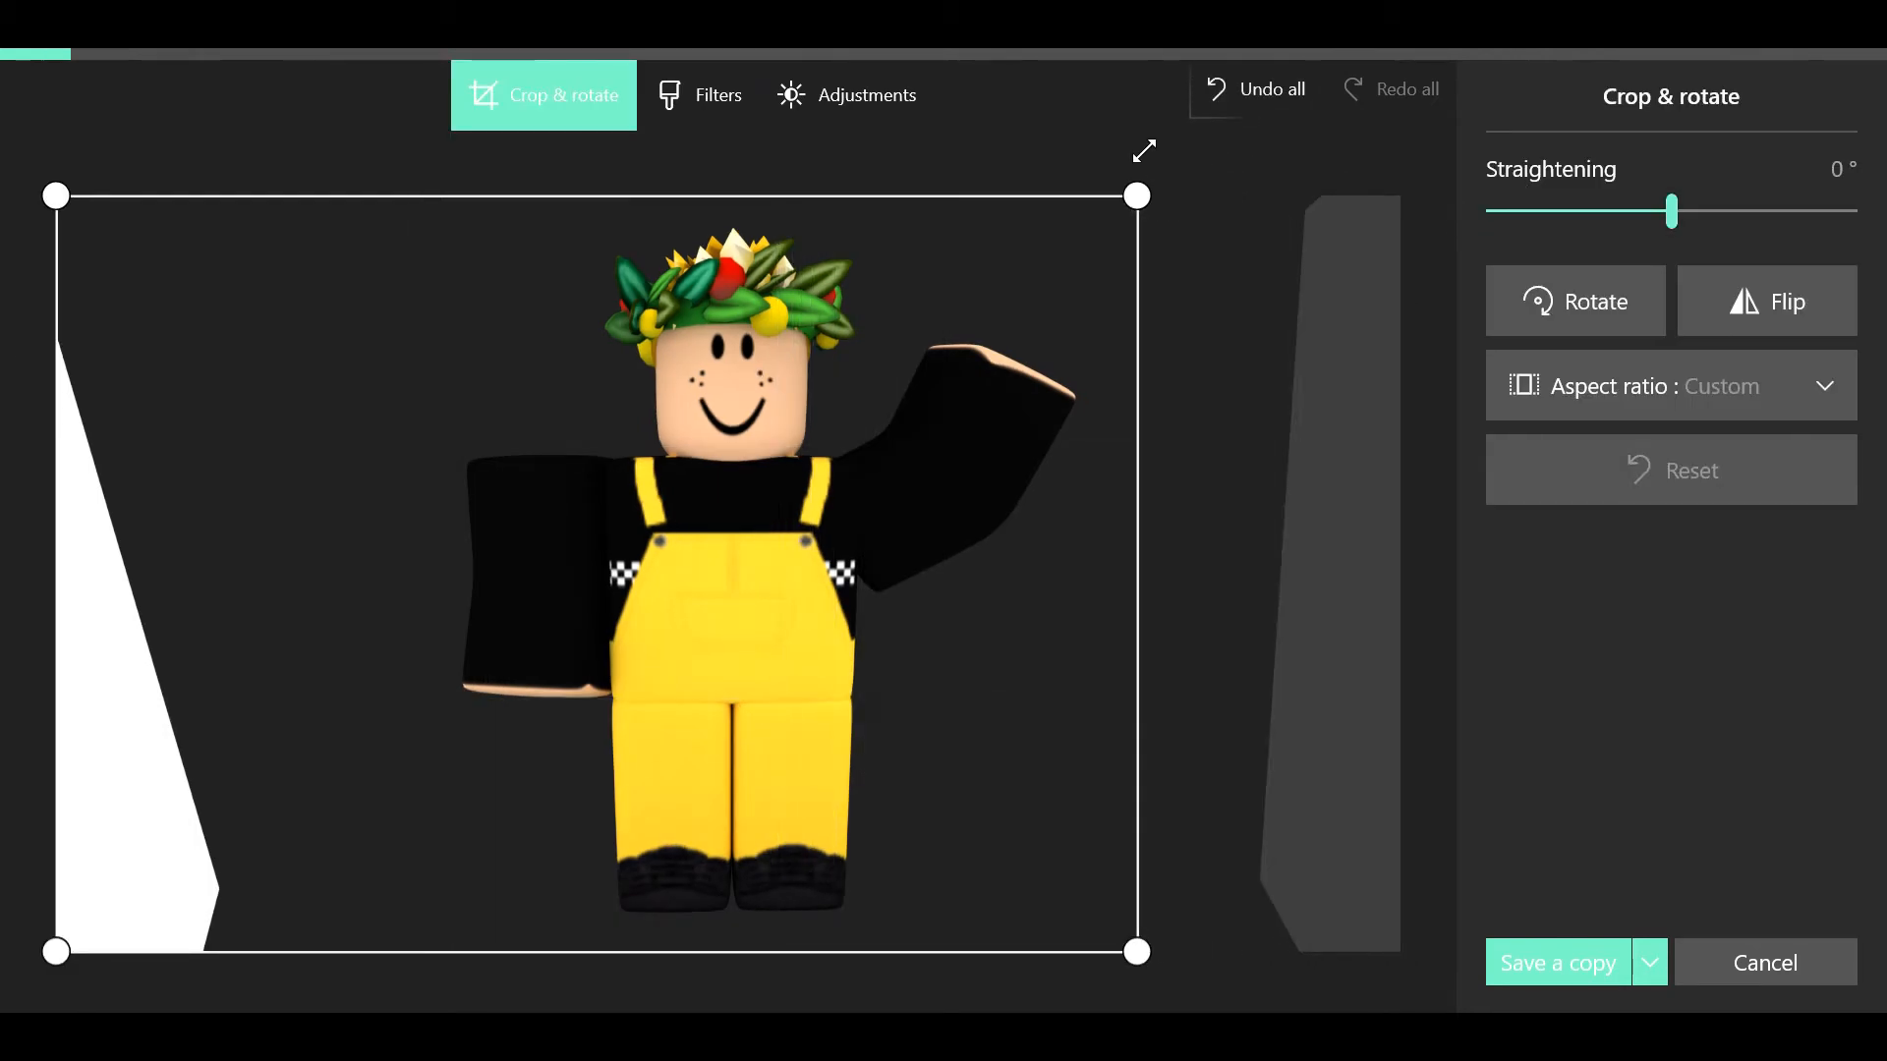
{"action": "left_click_drag", "start_coordinate": [178, 182], "coordinate": [407, 171]}
{"action": "left_click", "coordinate": [1651, 959]}
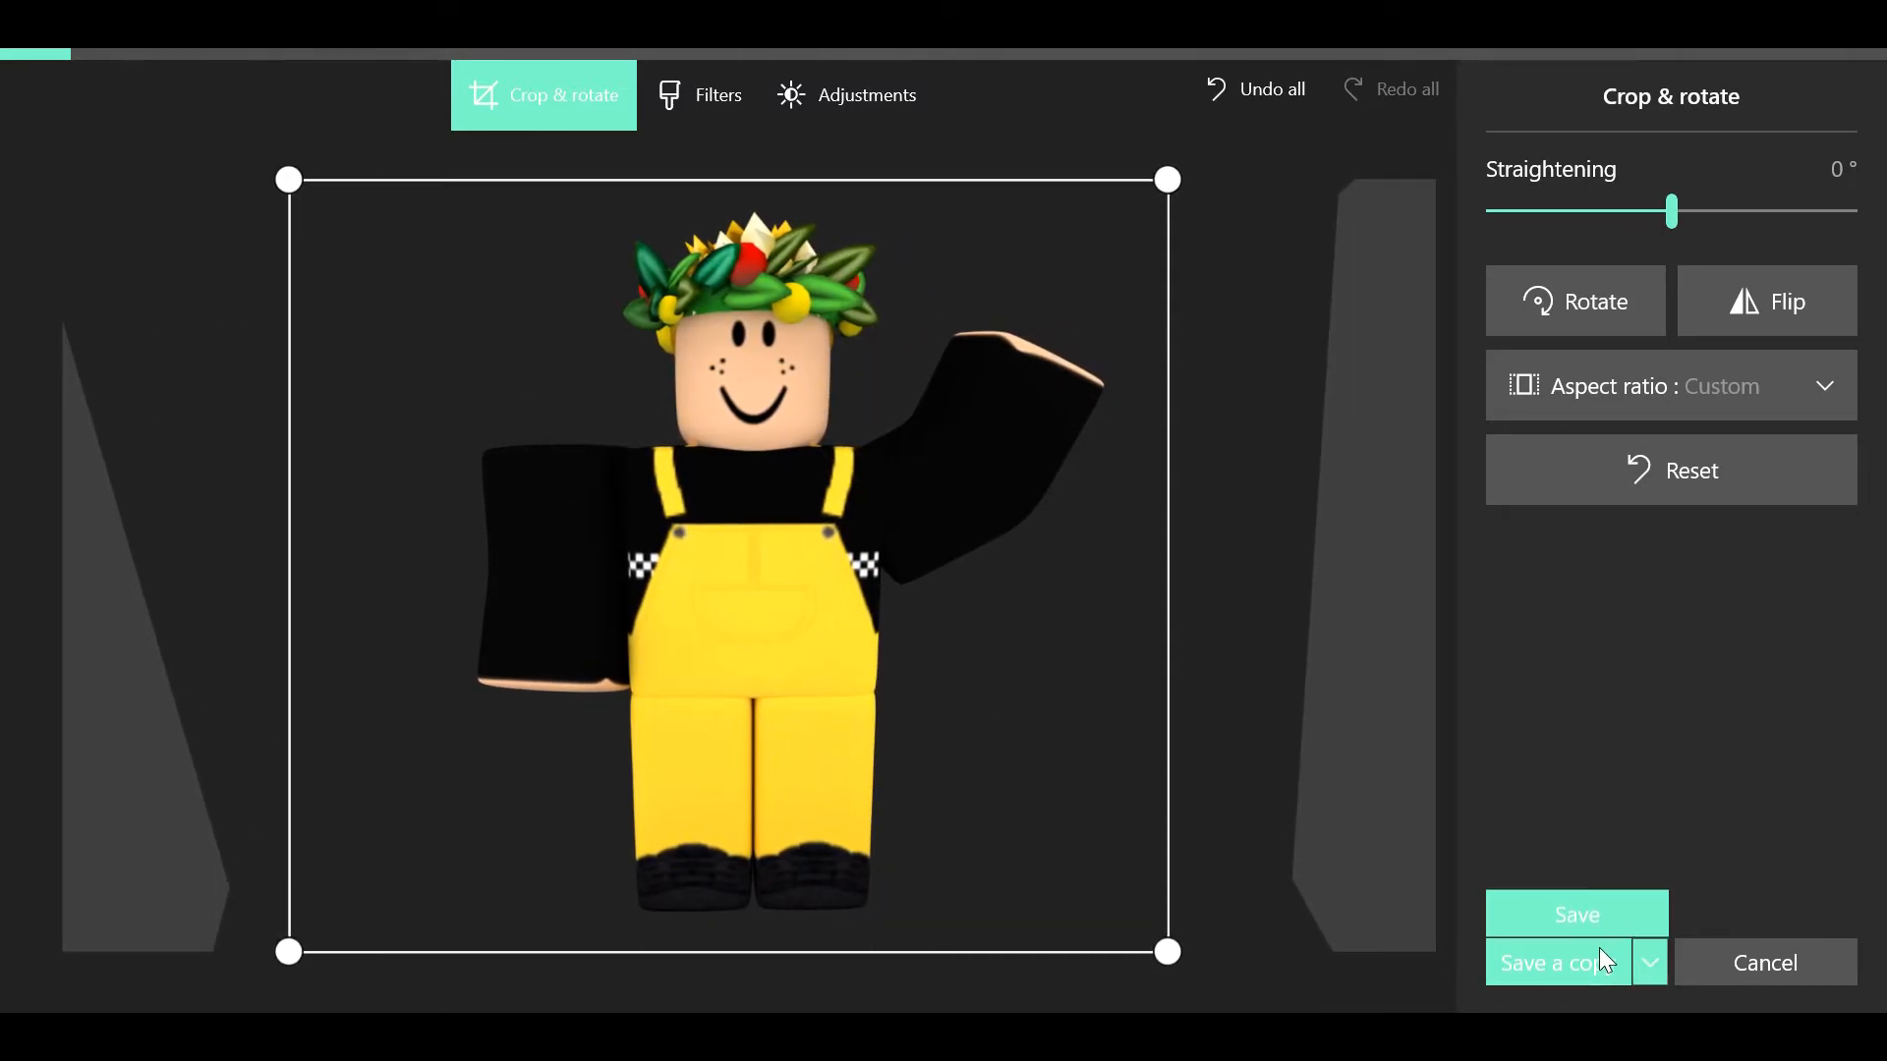
{"action": "left_click", "coordinate": [1576, 922]}
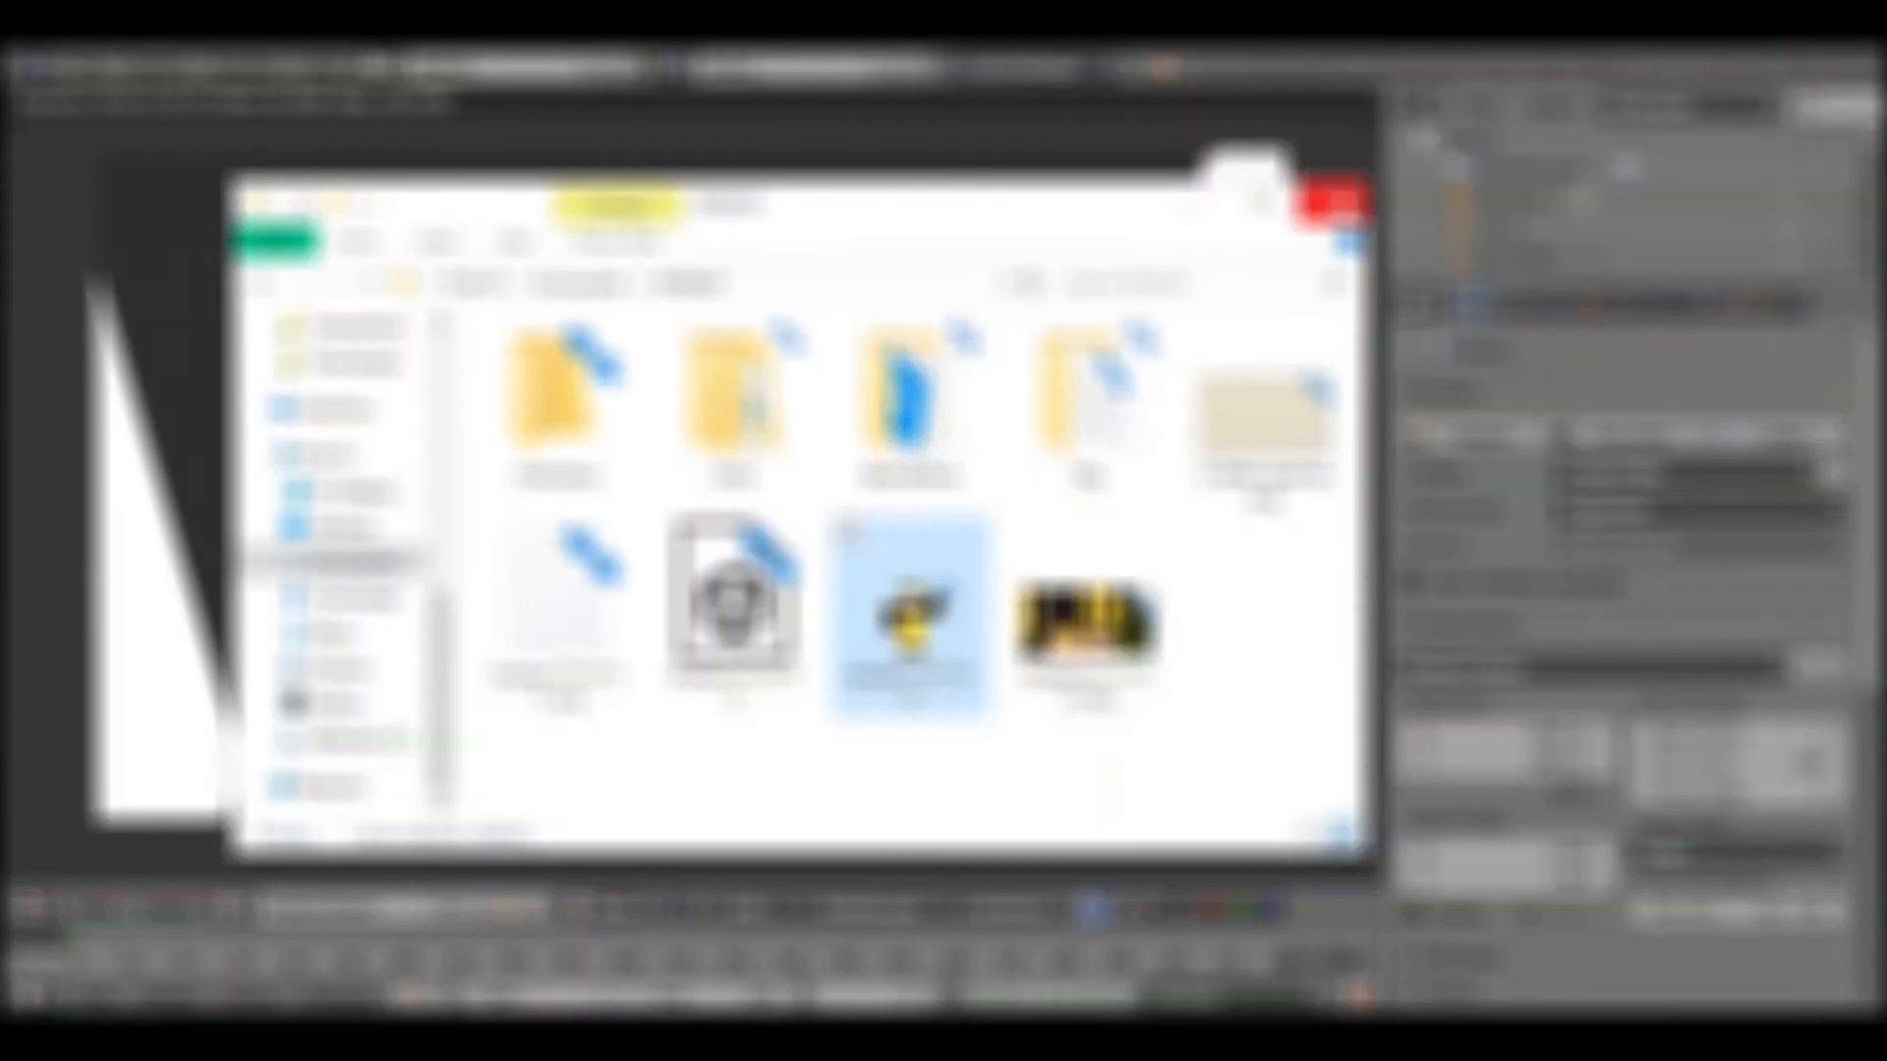
Step: Move the cropped render into another folder in the file explorer and close the explorer window
{"action": "scroll", "coordinate": [319, 658], "scroll_direction": "up", "scroll_amount": 3}
{"action": "left_click_drag", "start_coordinate": [916, 631], "coordinate": [376, 544]}
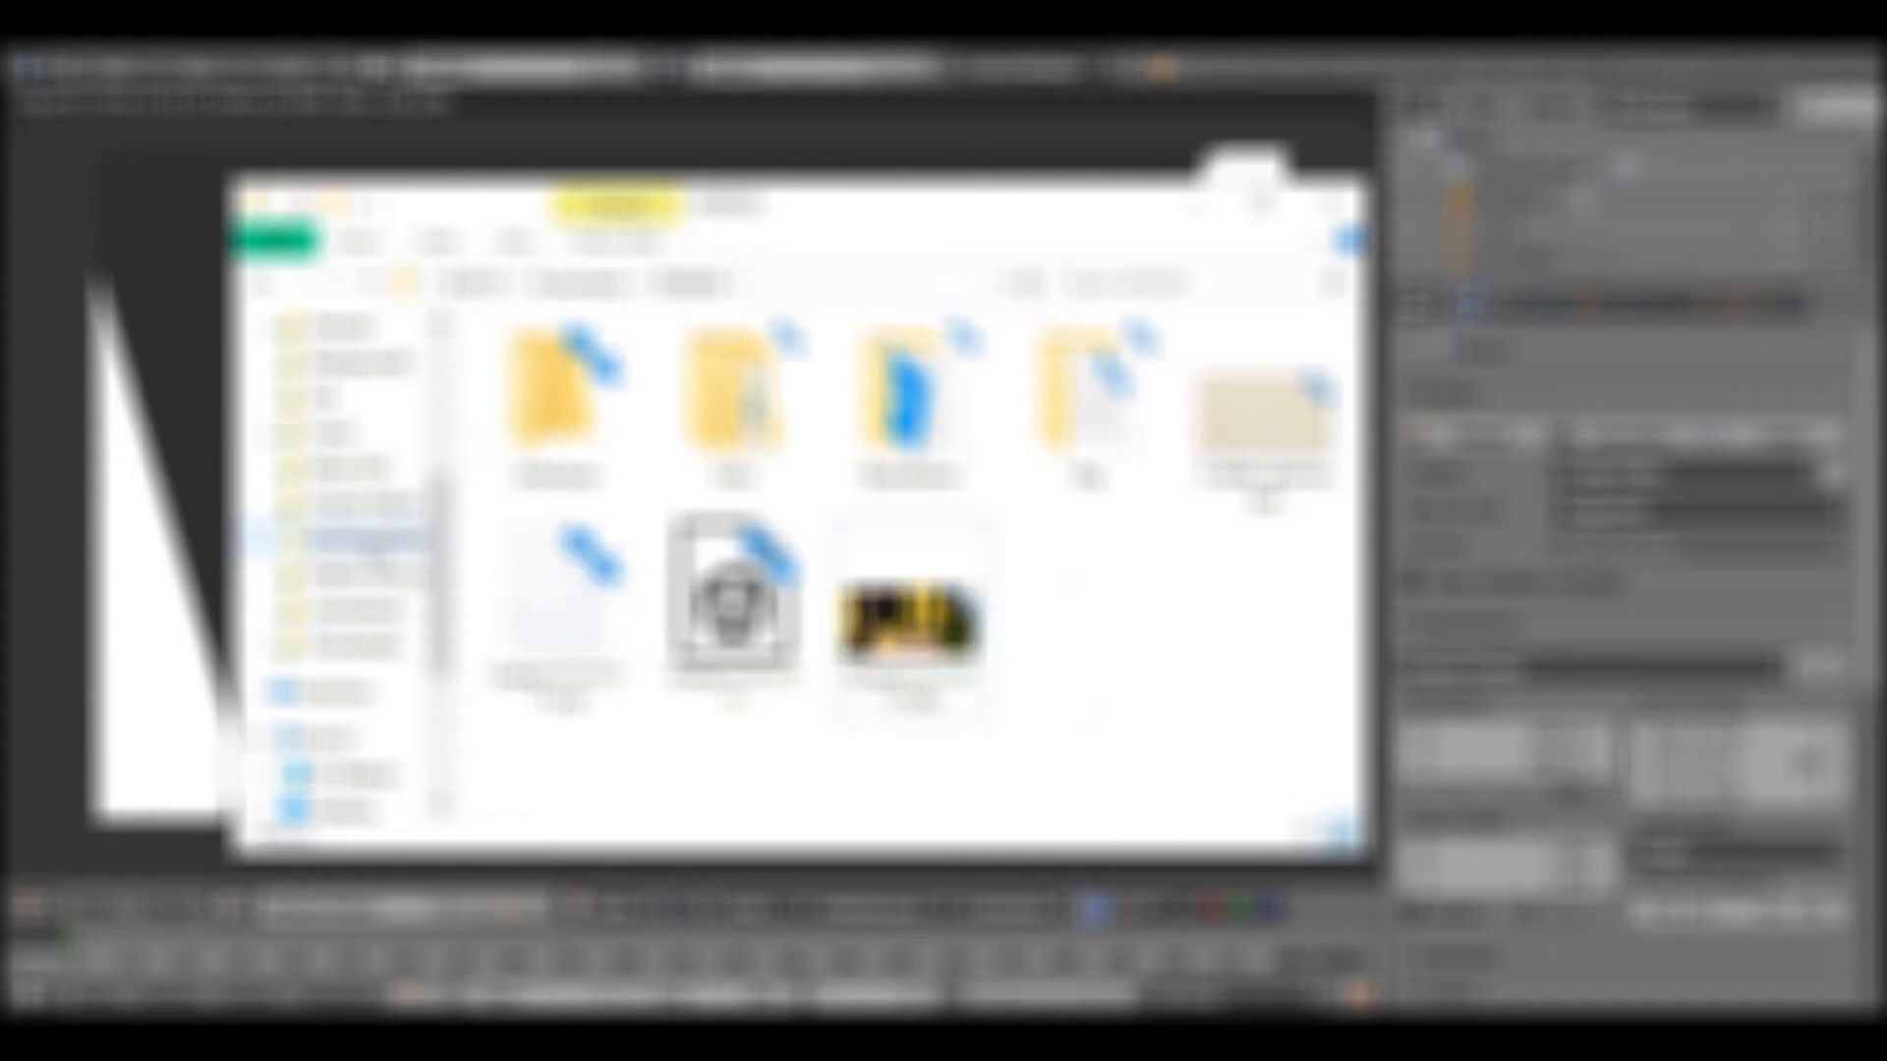
{"action": "left_click", "coordinate": [1337, 201]}
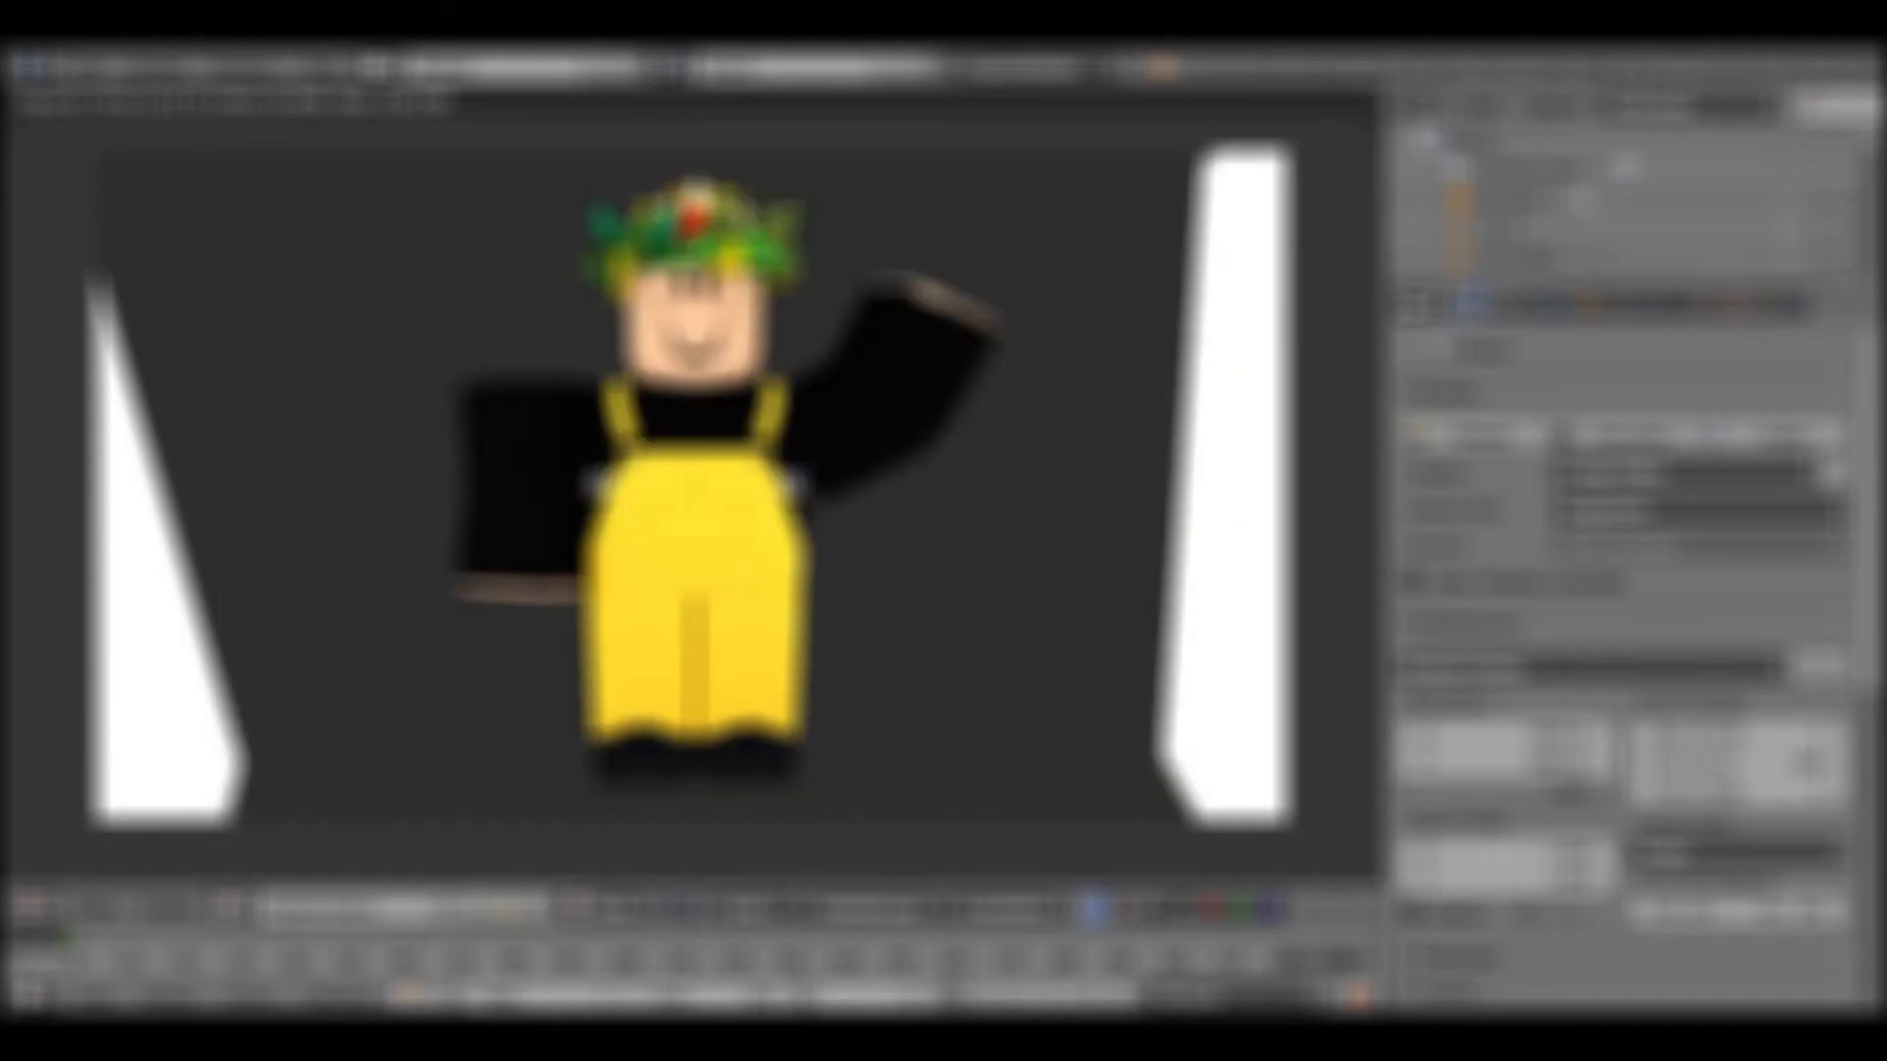
Step: Switch to Pixlr and open the cropped character render from the renders folder as a new layer
{"action": "mouse_move", "coordinate": [690, 1041]}
{"action": "left_click", "coordinate": [716, 926]}
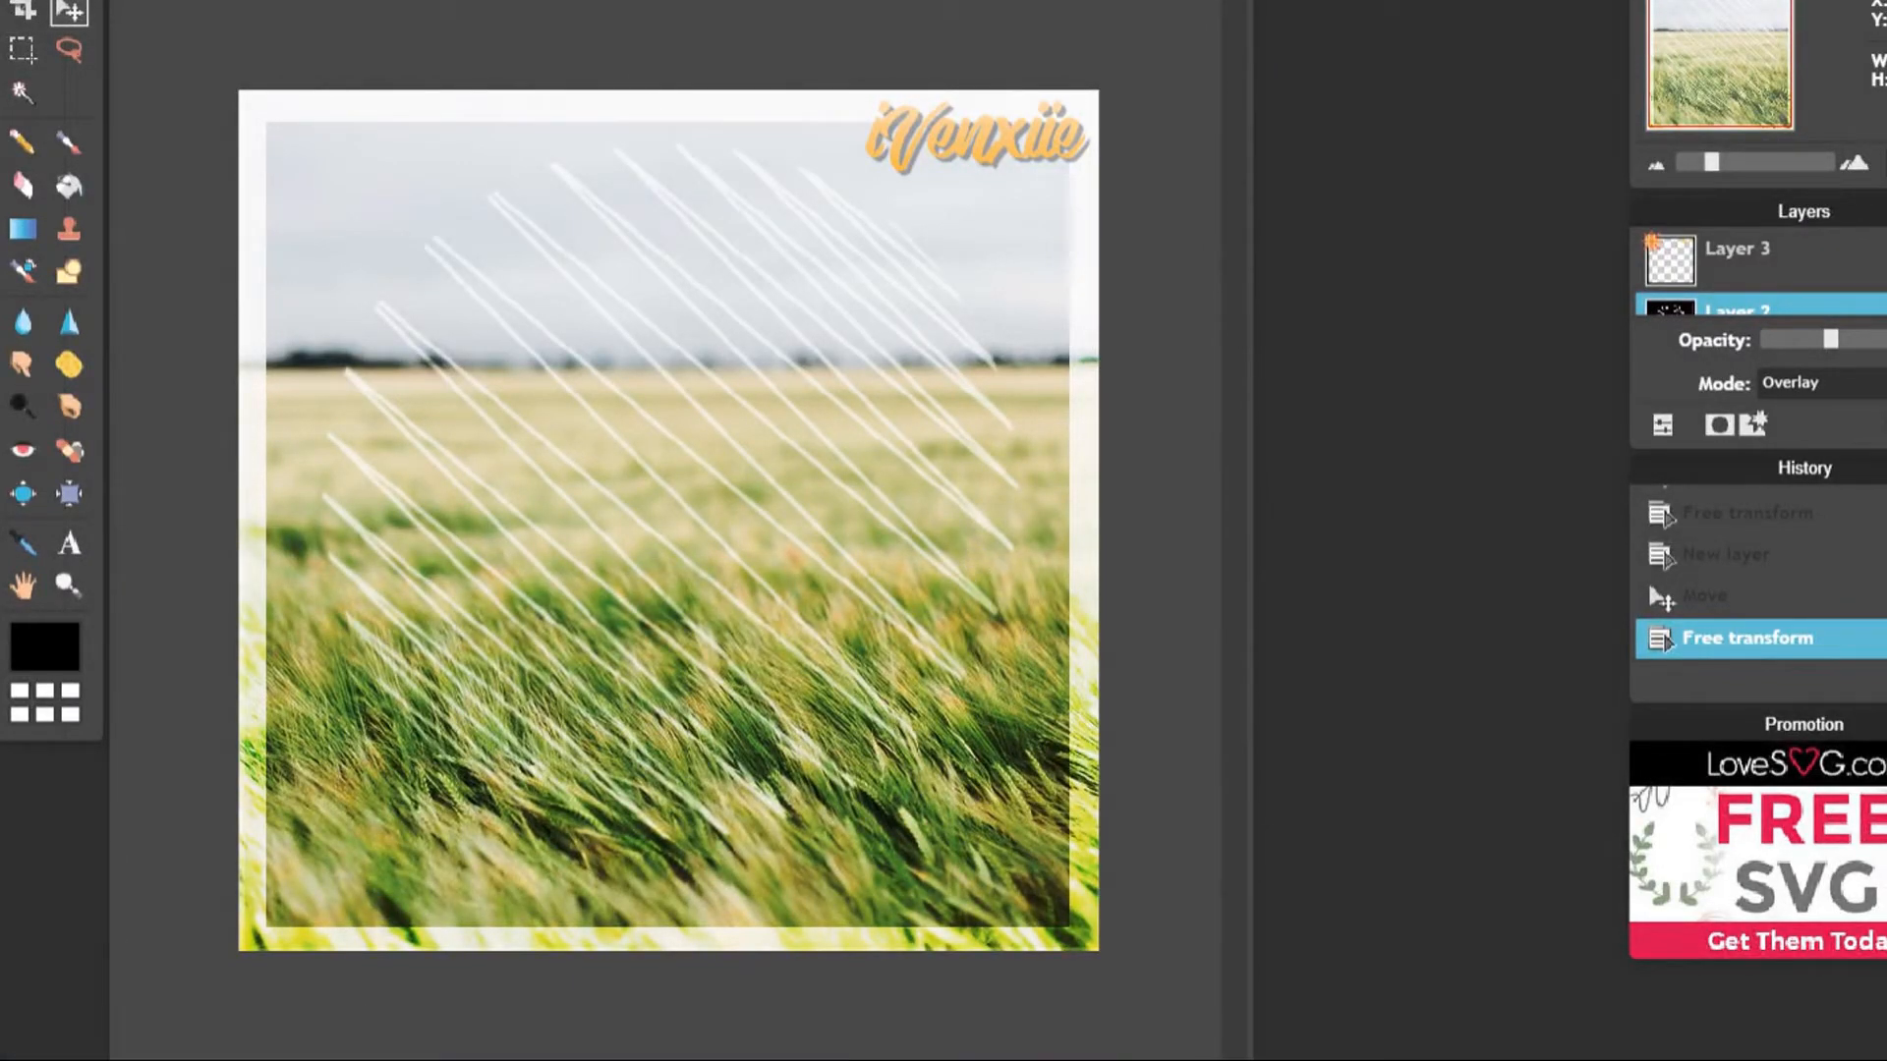
{"action": "left_click", "coordinate": [232, 0]}
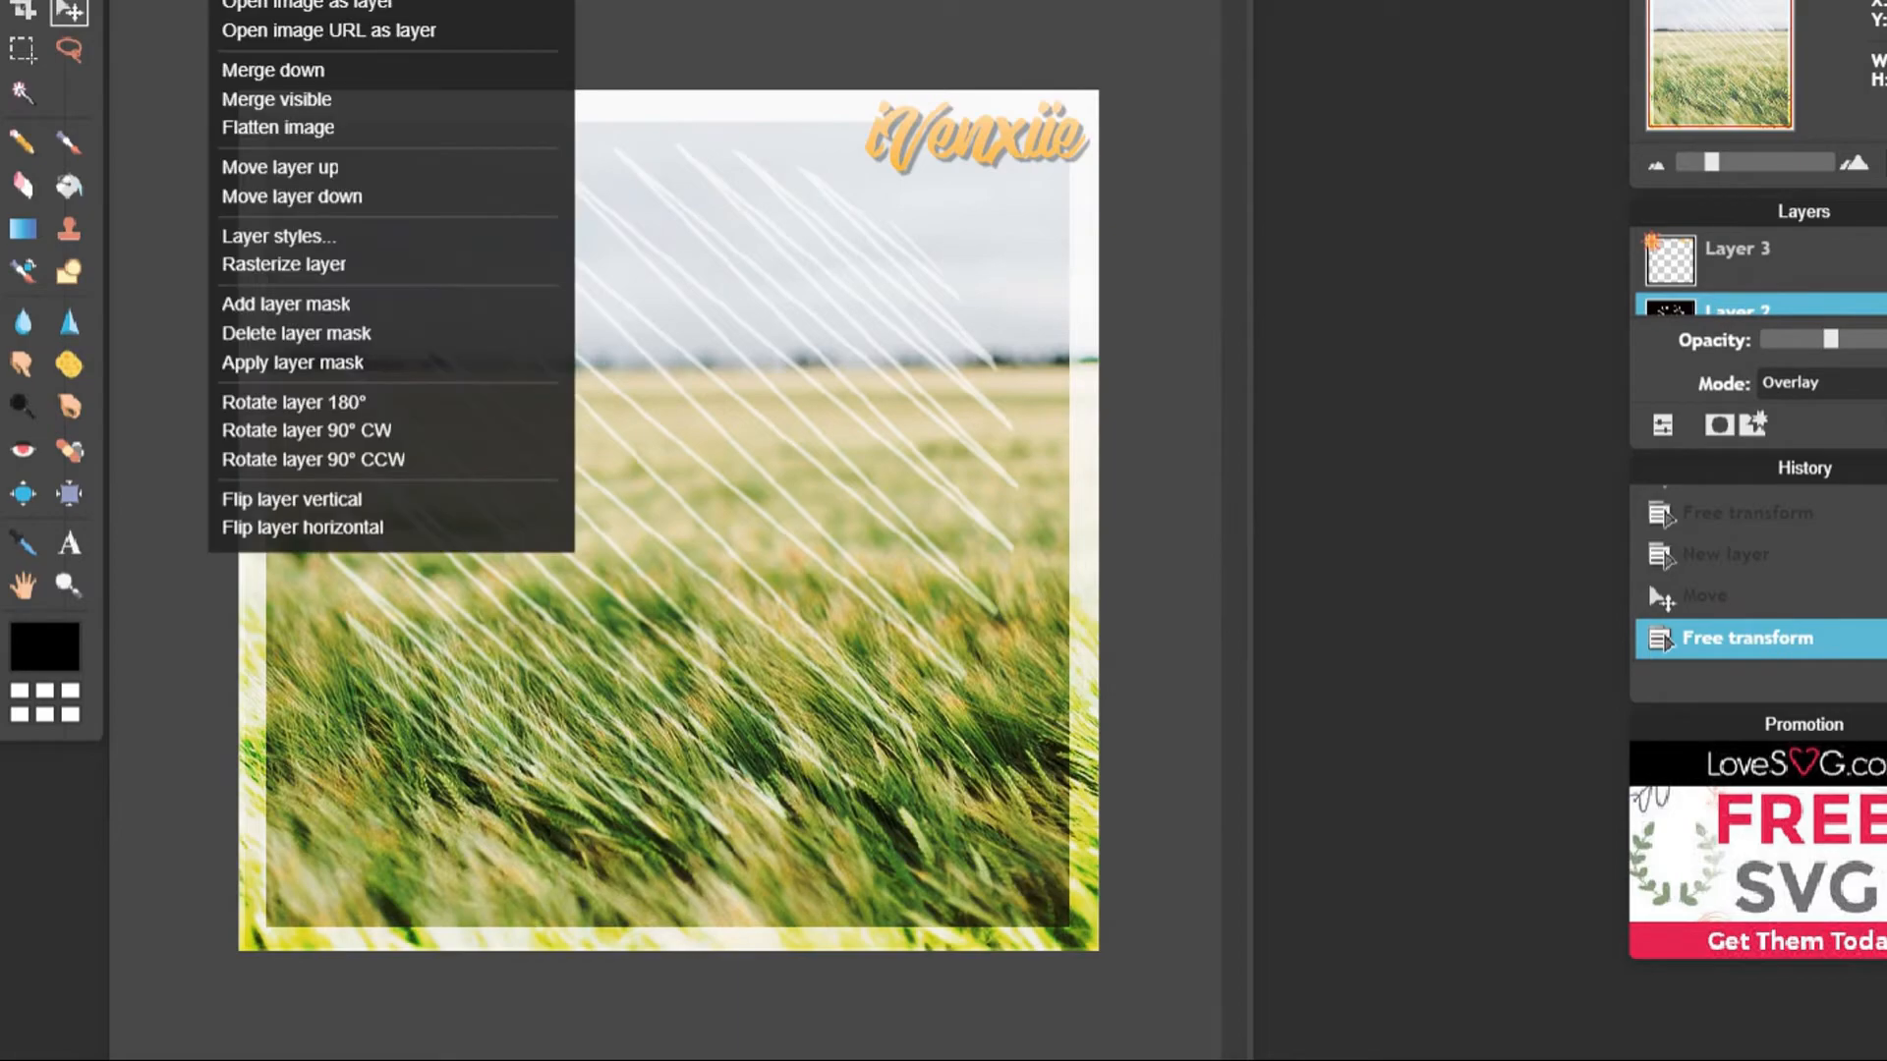
{"action": "left_click", "coordinate": [344, 3]}
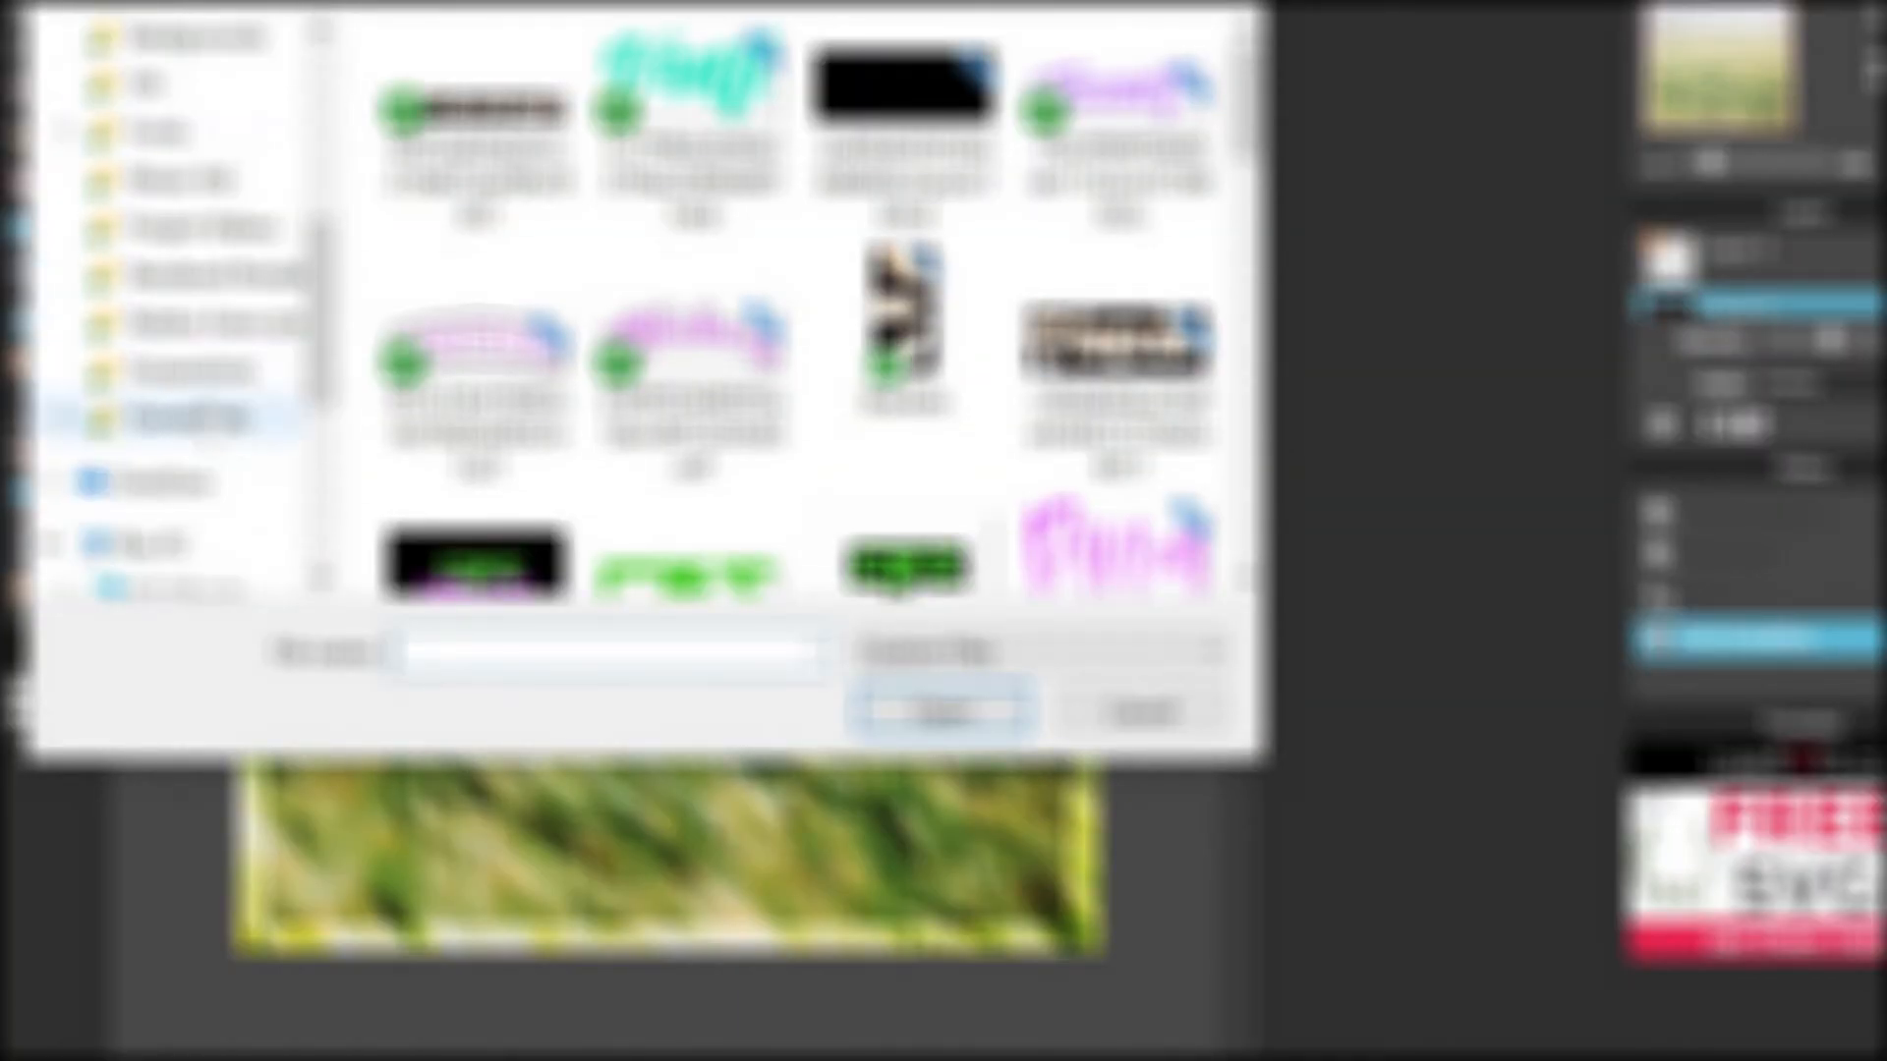
{"action": "left_click", "coordinate": [244, 278]}
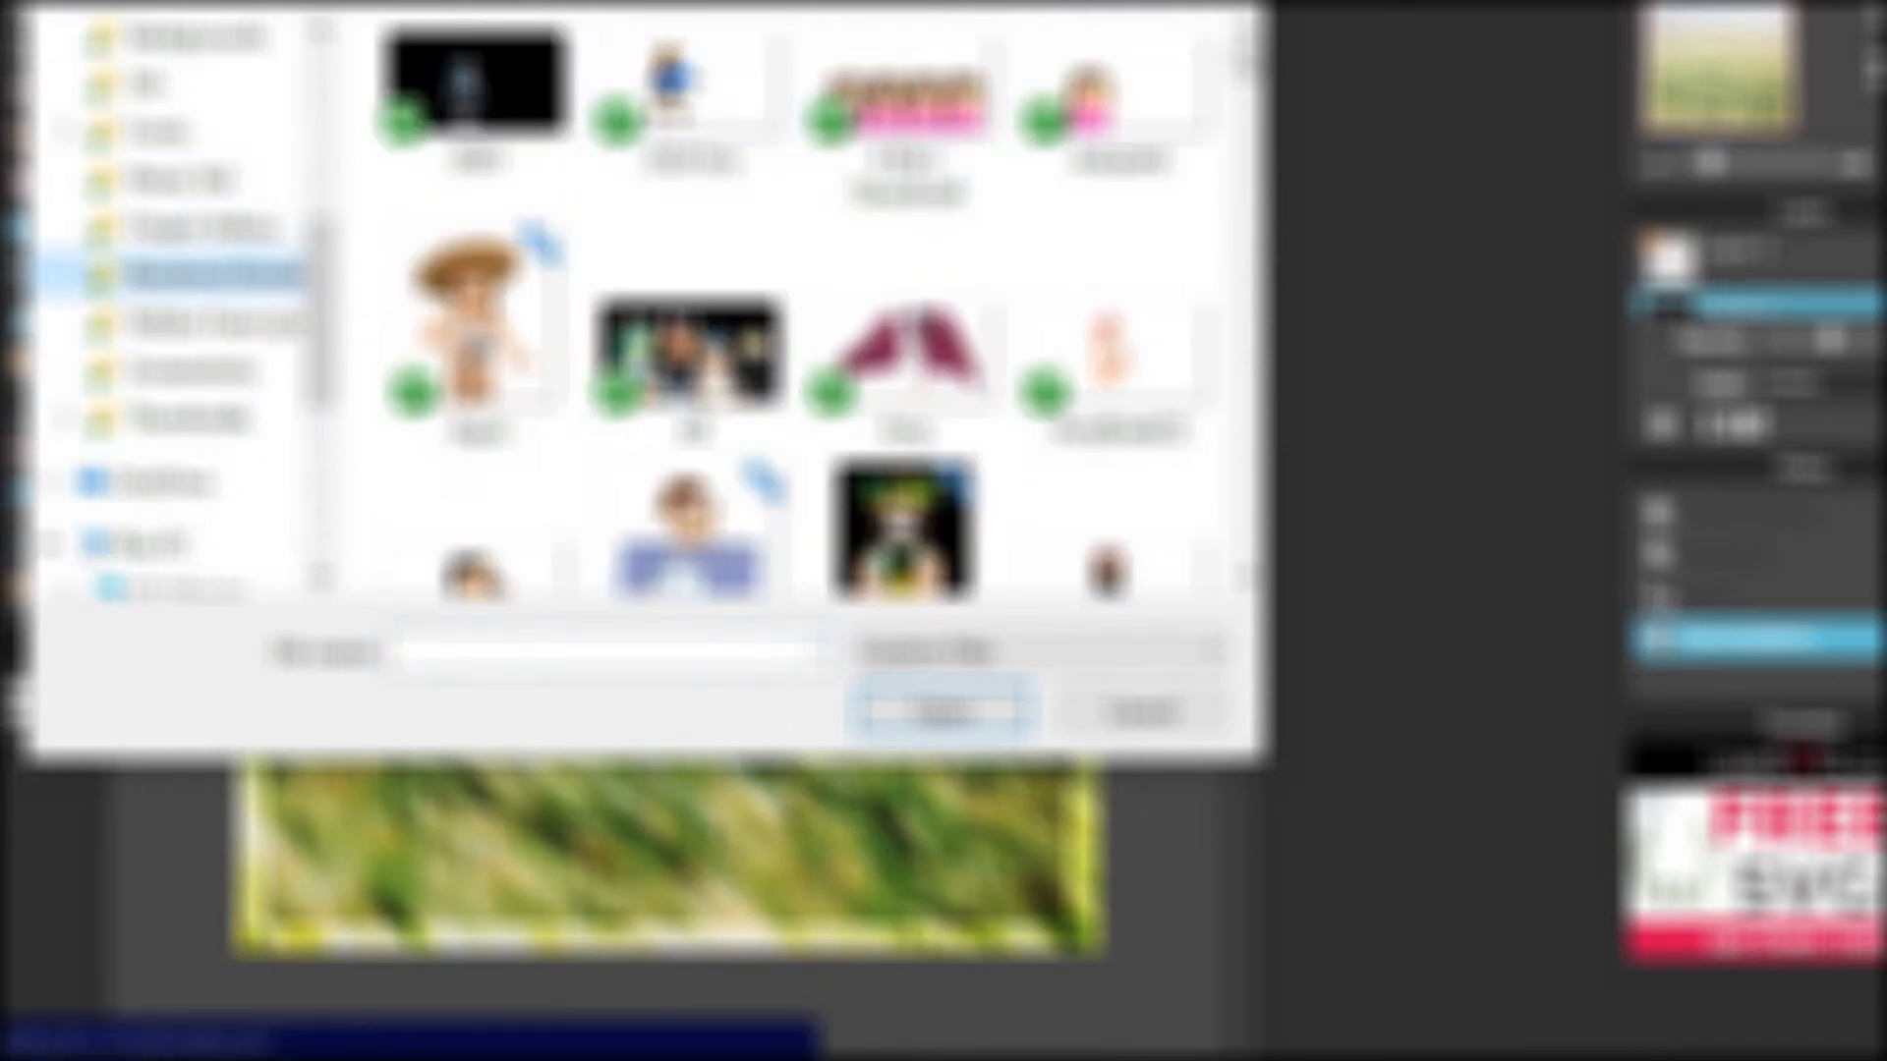
{"action": "left_click", "coordinate": [1041, 2]}
{"action": "type", "text": "da"}
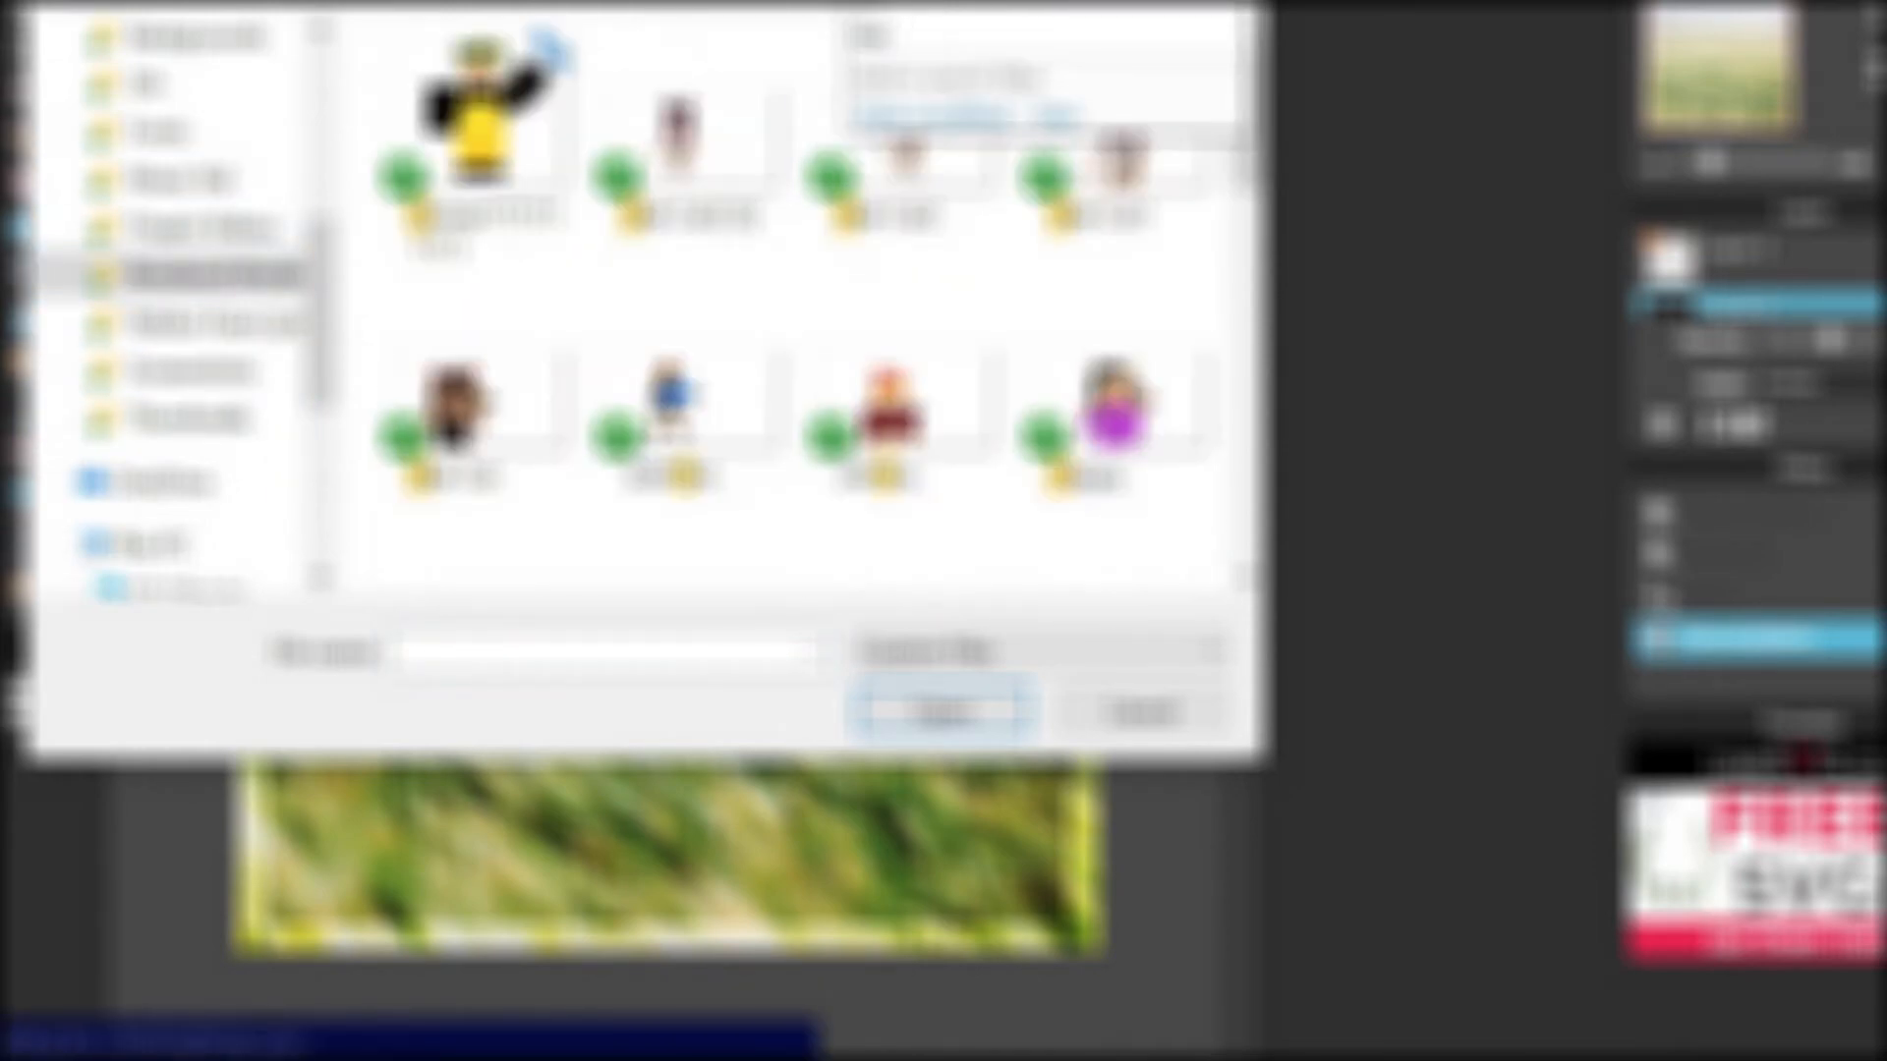
{"action": "left_click", "coordinate": [477, 118]}
{"action": "left_click", "coordinate": [1017, 717]}
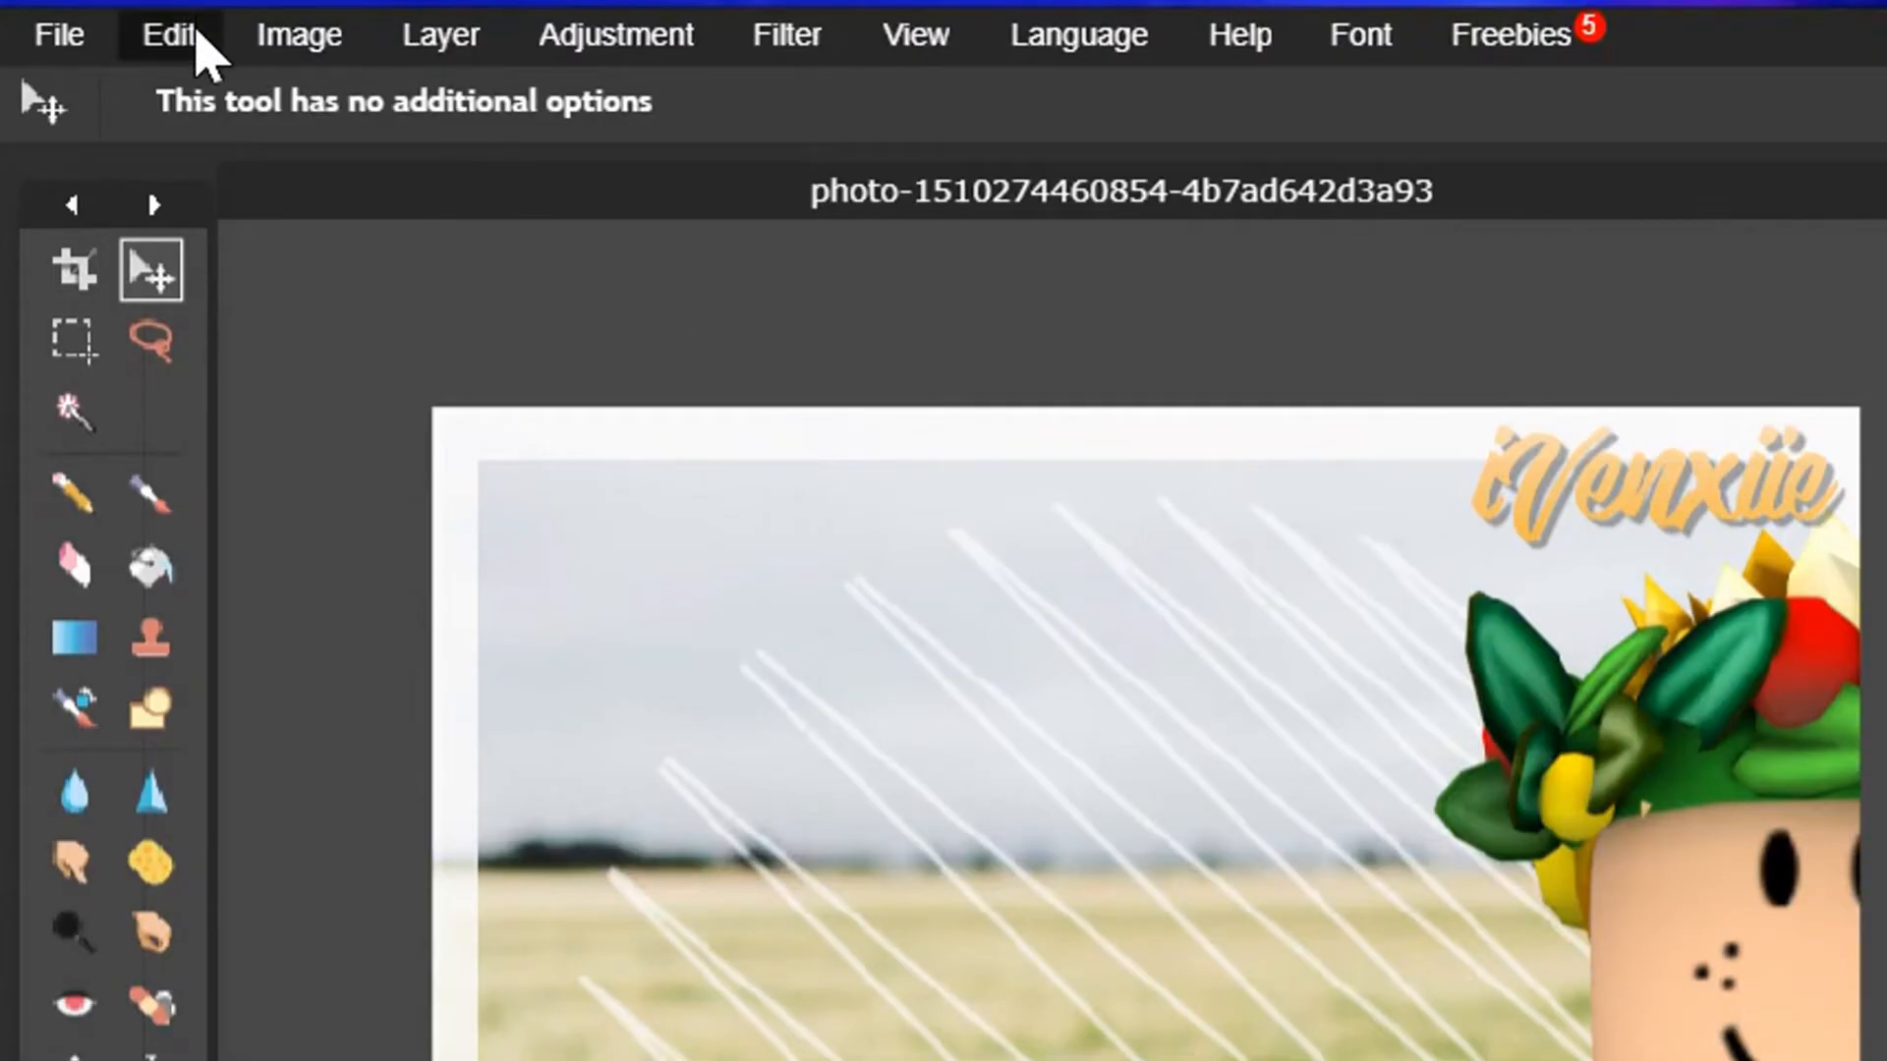
Step: Start a free transform on the character layer, scale it down, and move the whole figure onto the canvas
{"action": "left_click", "coordinate": [196, 45]}
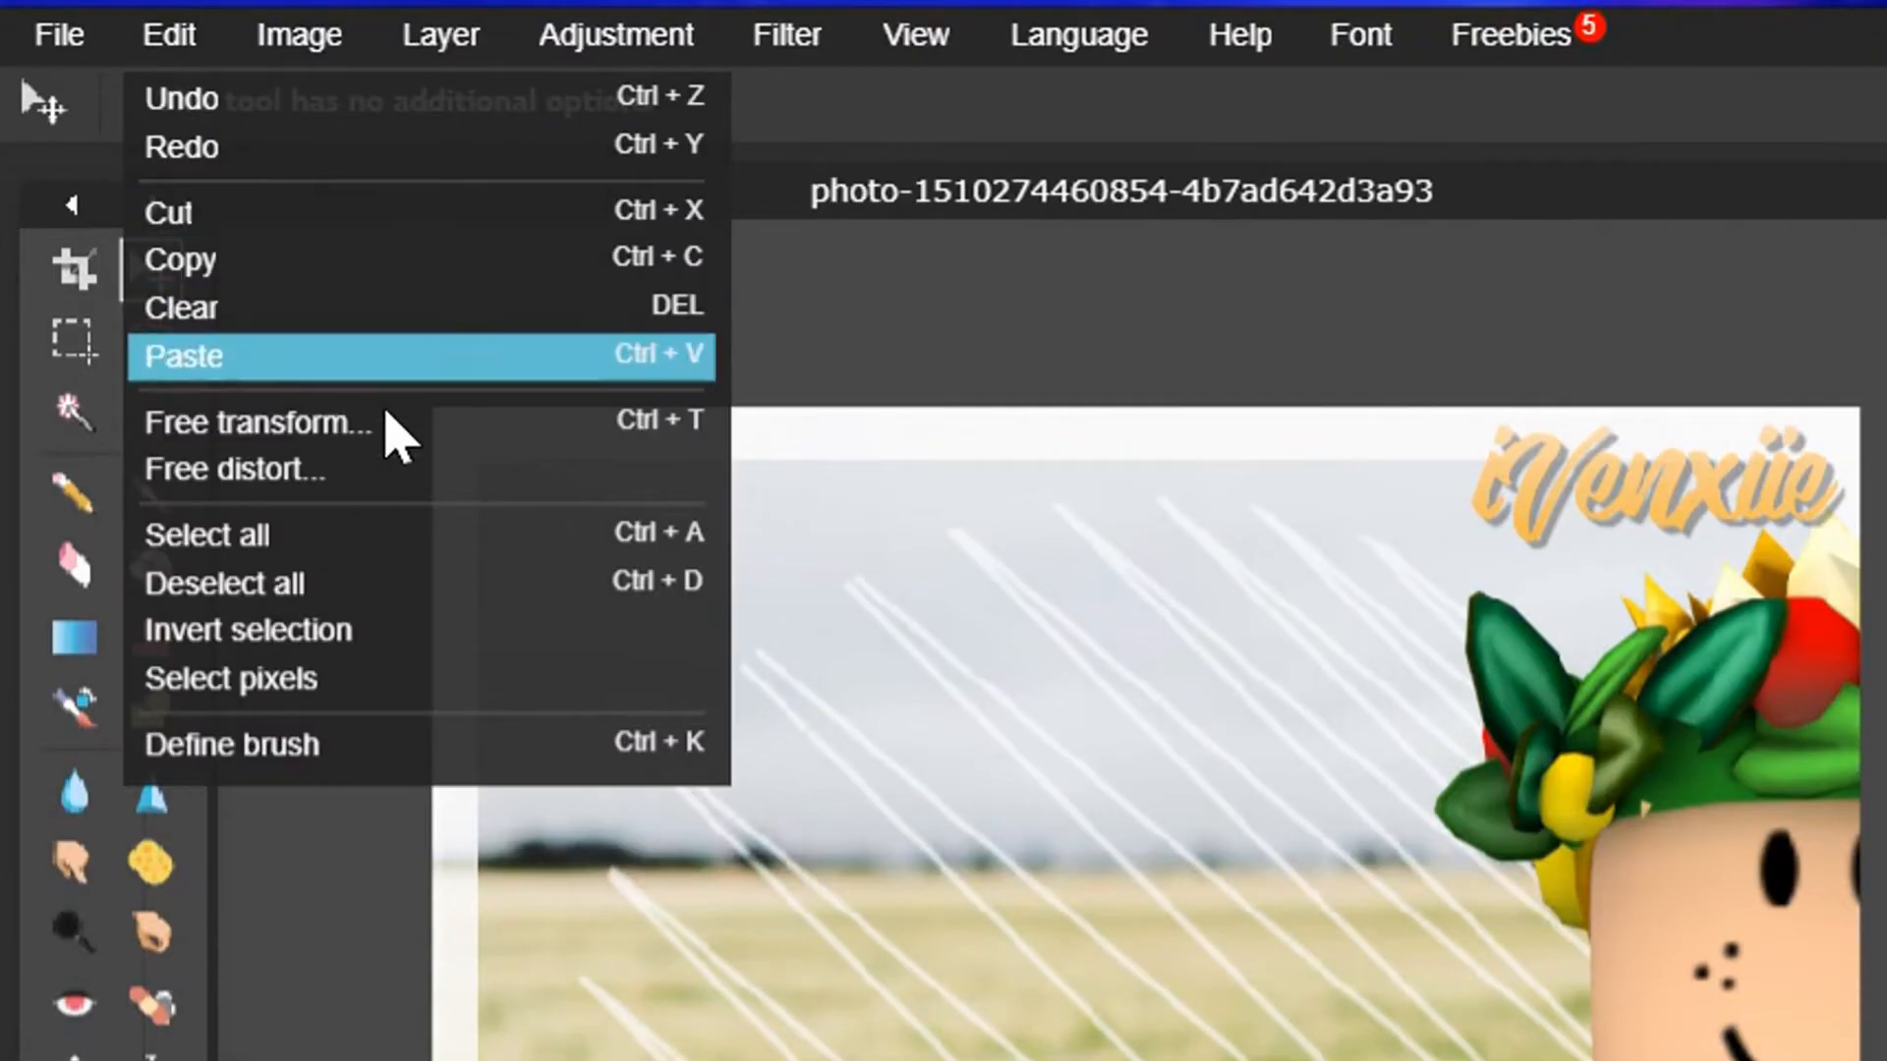
{"action": "left_click", "coordinate": [393, 425]}
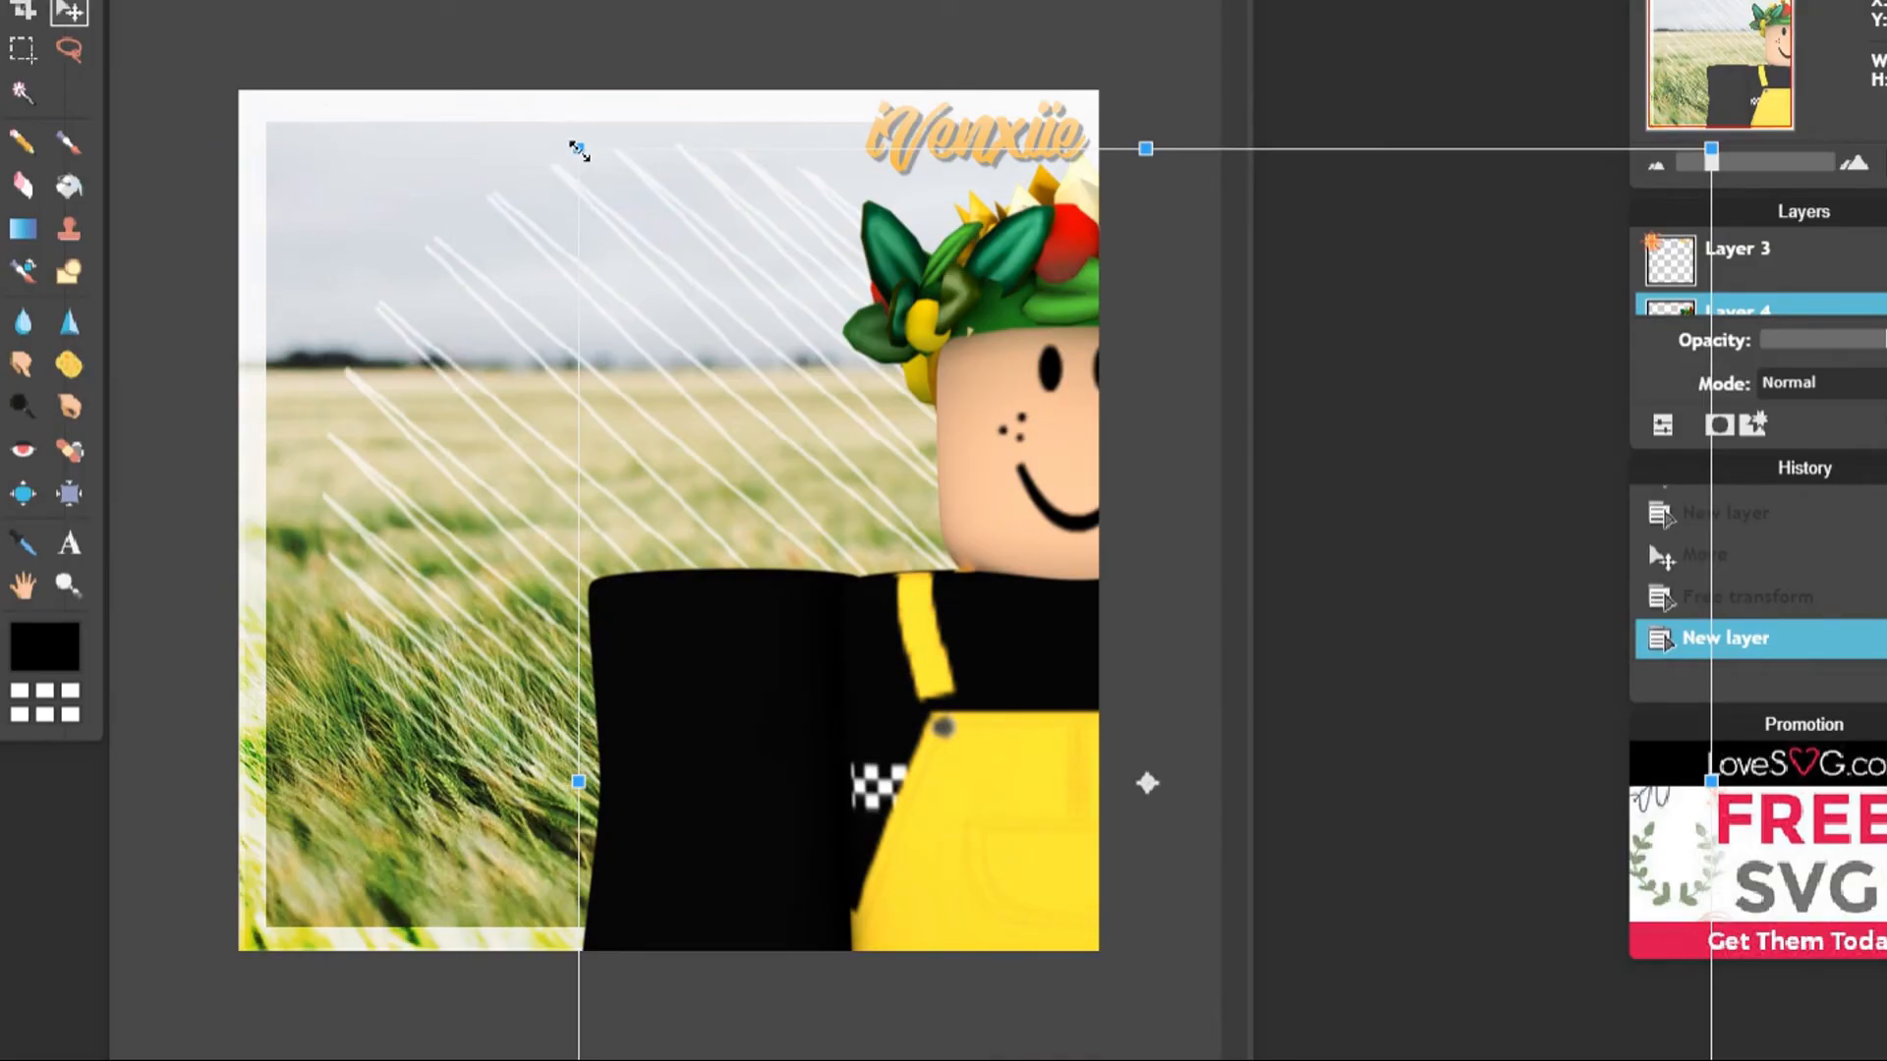
{"action": "left_click_drag", "start_coordinate": [578, 150], "coordinate": [842, 446]}
{"action": "left_click_drag", "start_coordinate": [1011, 767], "coordinate": [540, 441]}
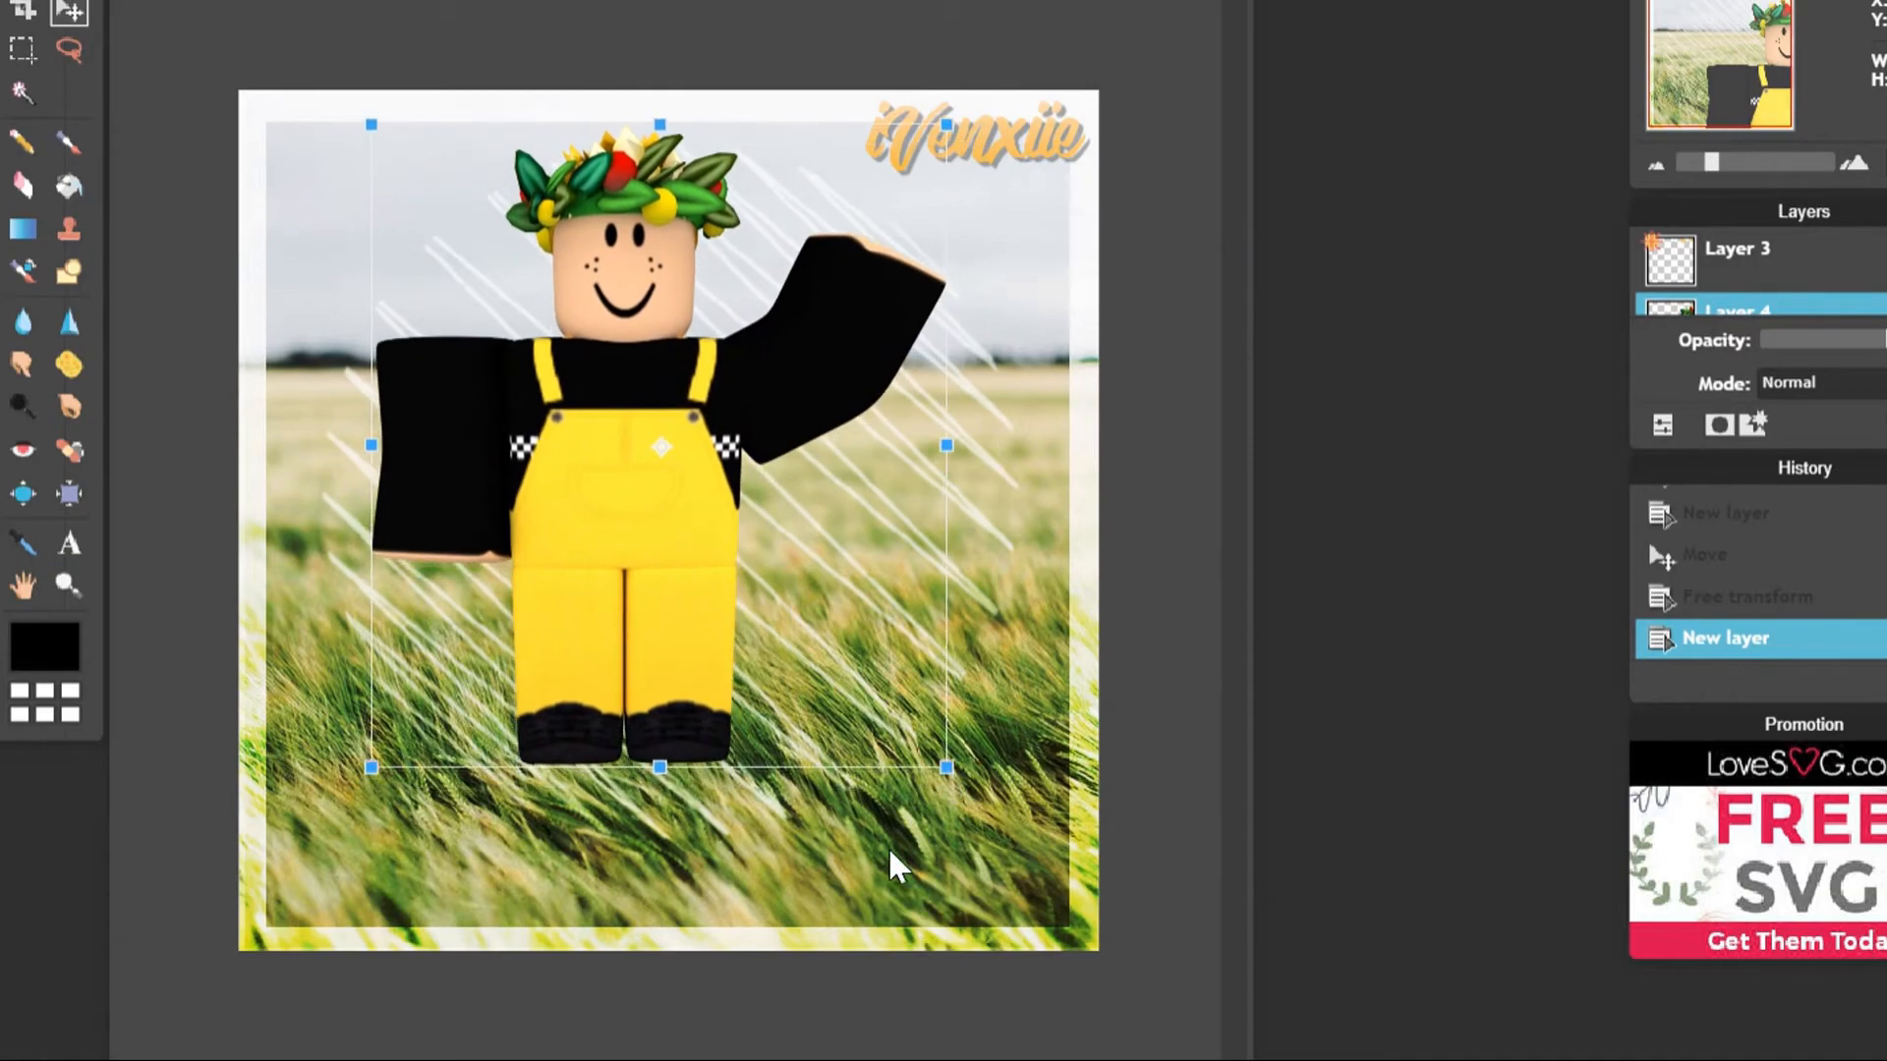
Step: Proportionally enlarge and reposition the character until it nearly spans the canvas width with its feet cut off below, and apply the transform
{"action": "left_click_drag", "start_coordinate": [946, 768], "coordinate": [1040, 871], "text": "shift"}
{"action": "left_click_drag", "start_coordinate": [672, 332], "coordinate": [709, 426]}
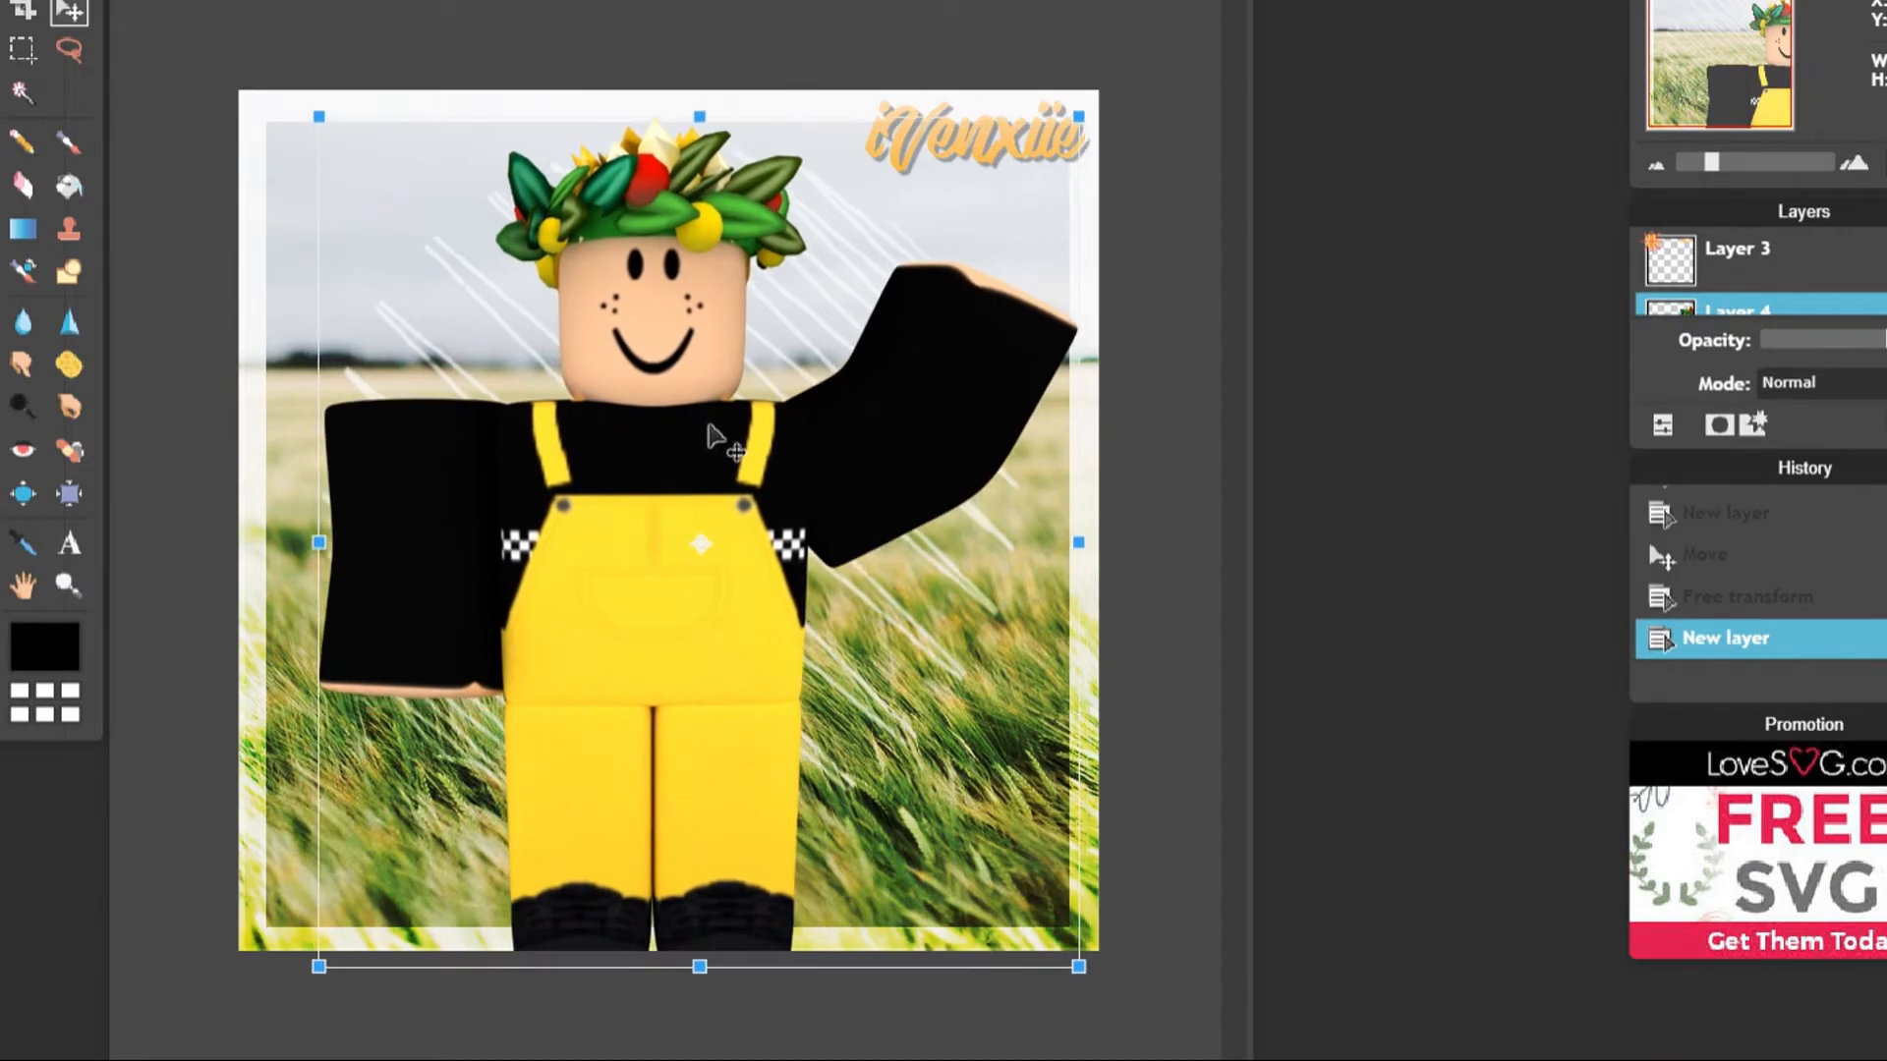
{"action": "left_click_drag", "start_coordinate": [1084, 975], "coordinate": [1148, 1013], "text": "shift"}
{"action": "mouse_move", "coordinate": [722, 470]}
{"action": "left_mouse_down"}
{"action": "mouse_move", "coordinate": [740, 492]}
{"action": "mouse_move", "coordinate": [712, 477]}
{"action": "left_mouse_up"}
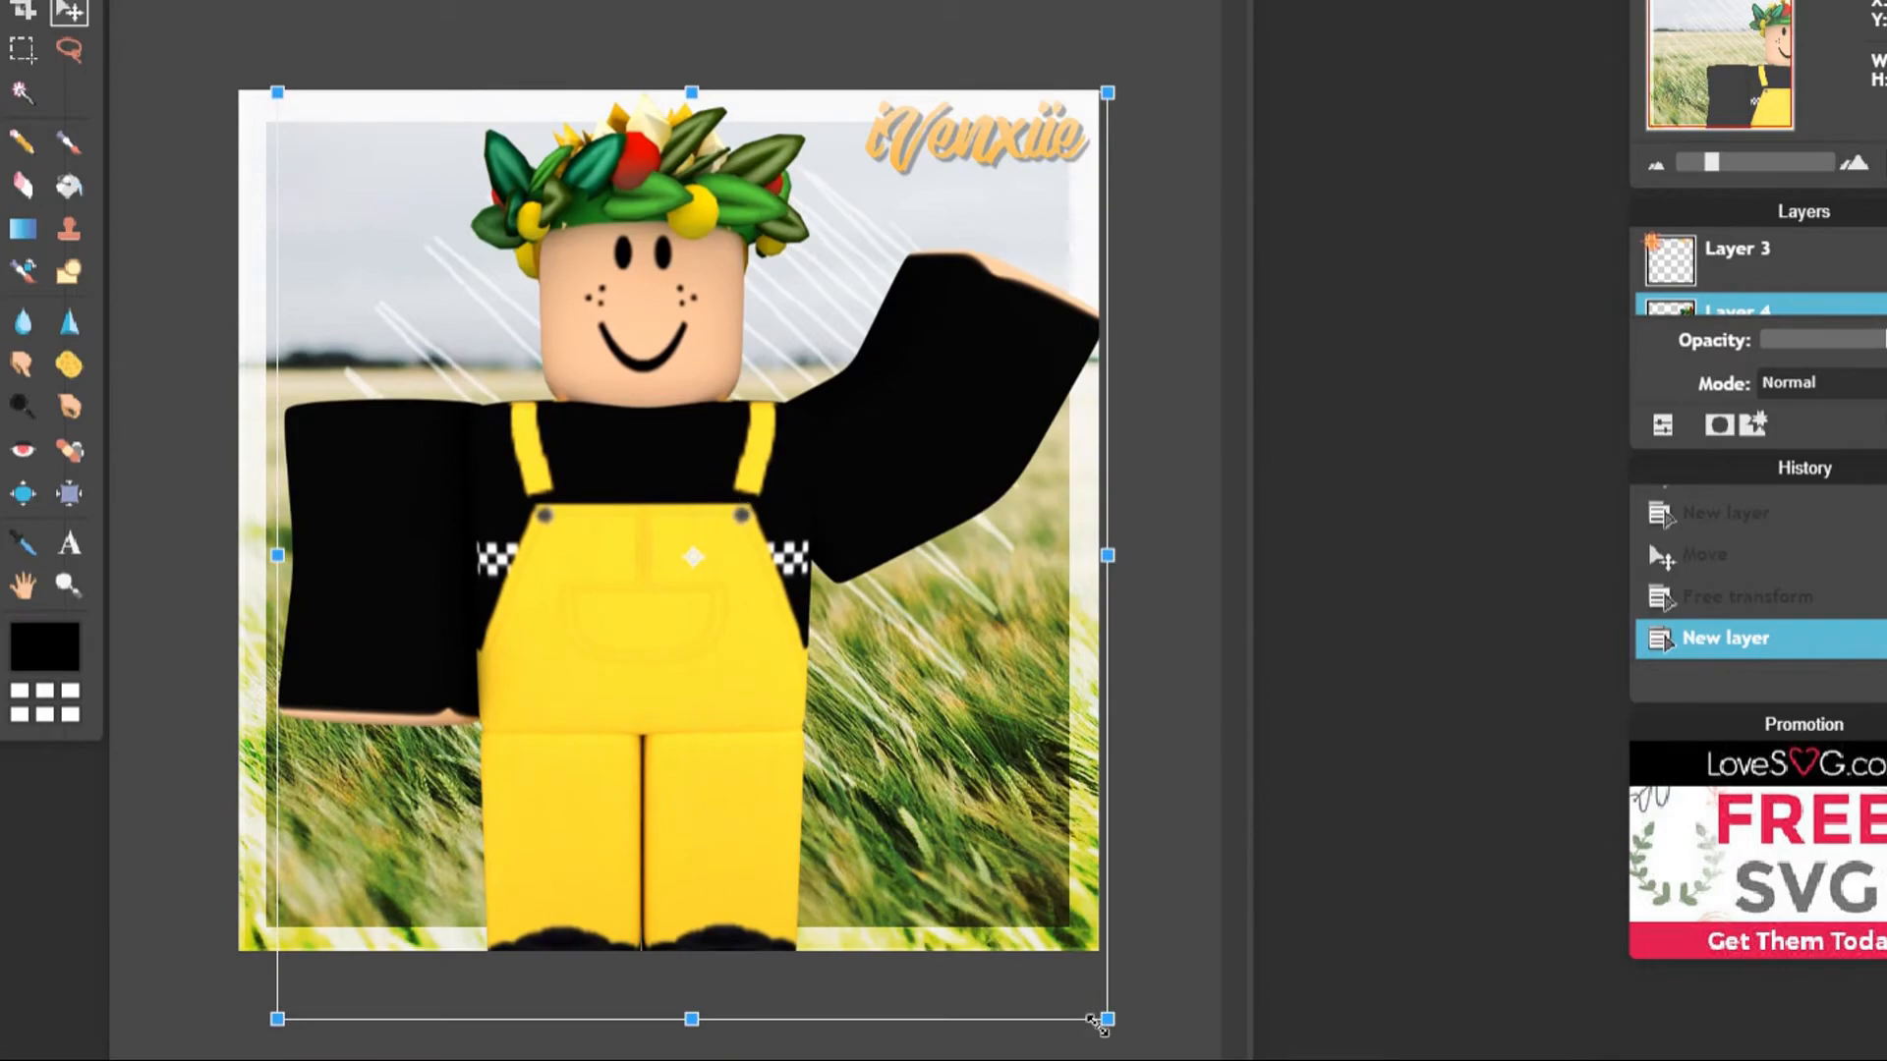
{"action": "left_click_drag", "start_coordinate": [1105, 1016], "coordinate": [1089, 1013], "text": "shift"}
{"action": "left_click_drag", "start_coordinate": [719, 429], "coordinate": [718, 466]}
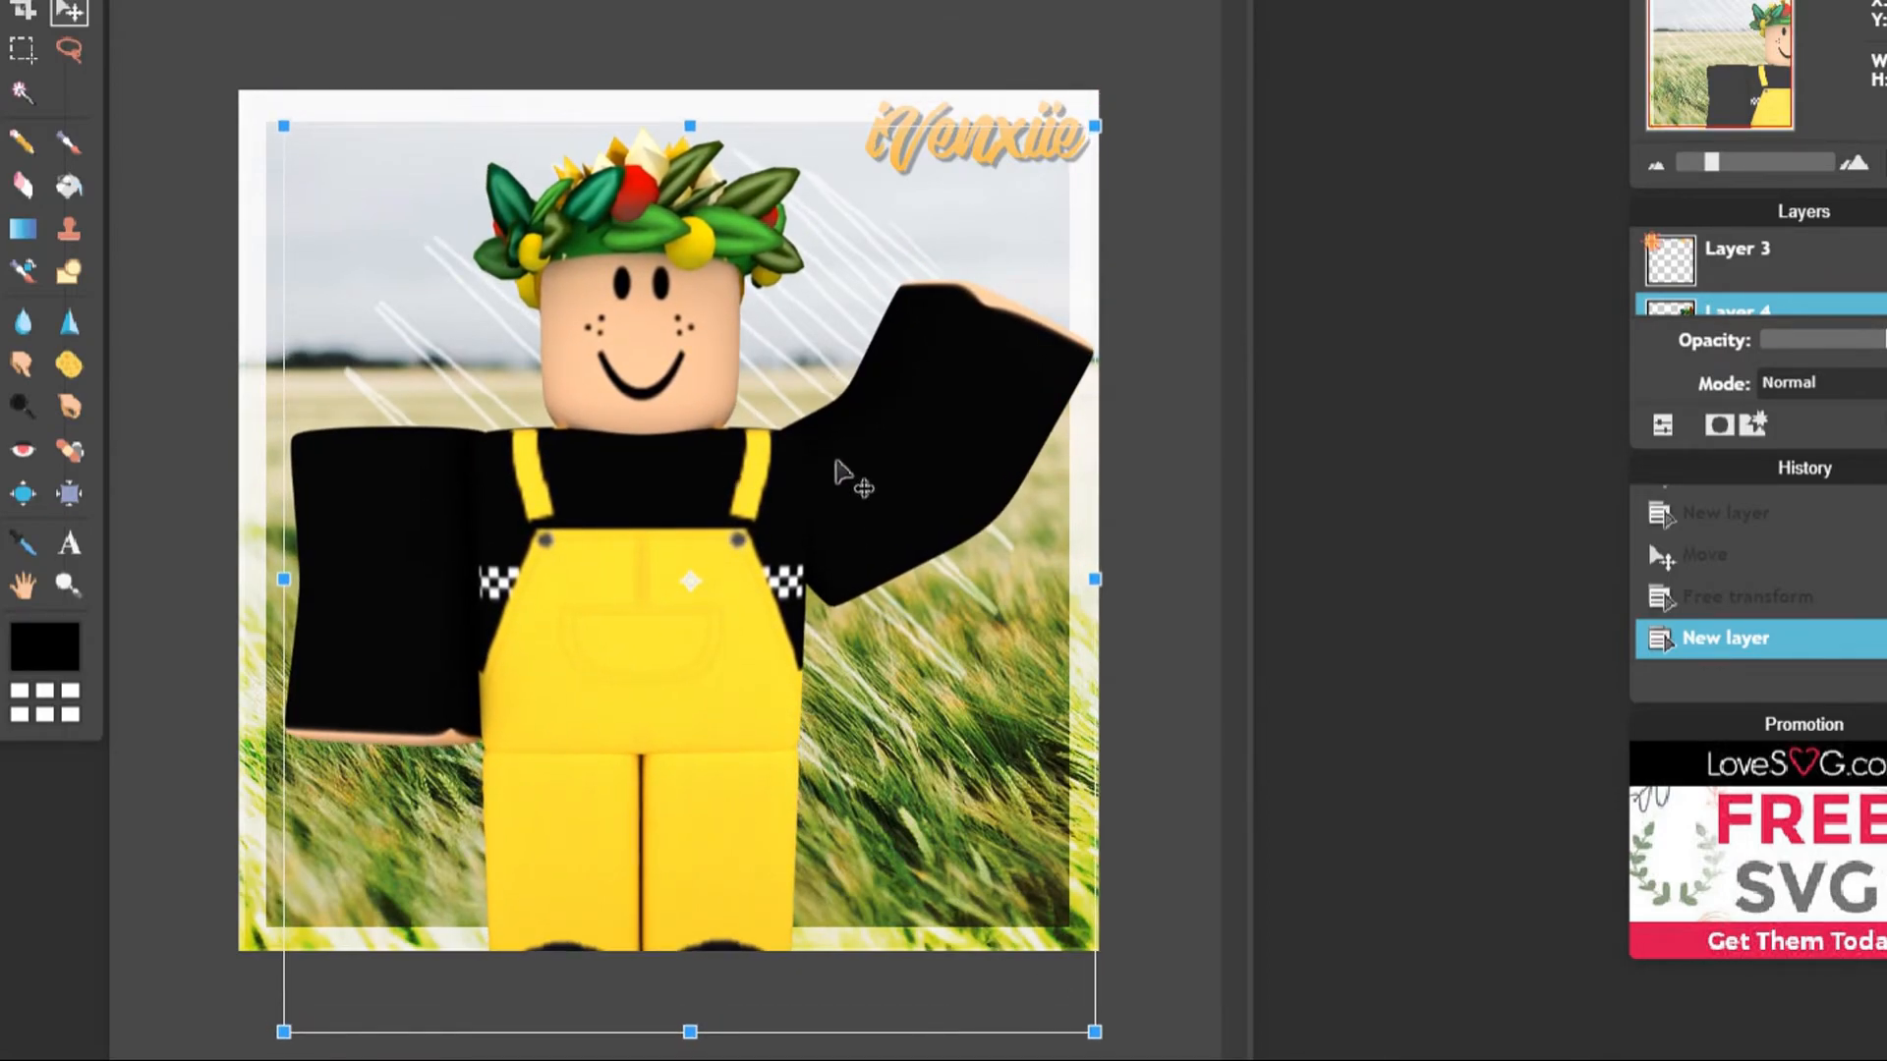
{"action": "left_click", "coordinate": [1171, 146]}
{"action": "left_click", "coordinate": [895, 518]}
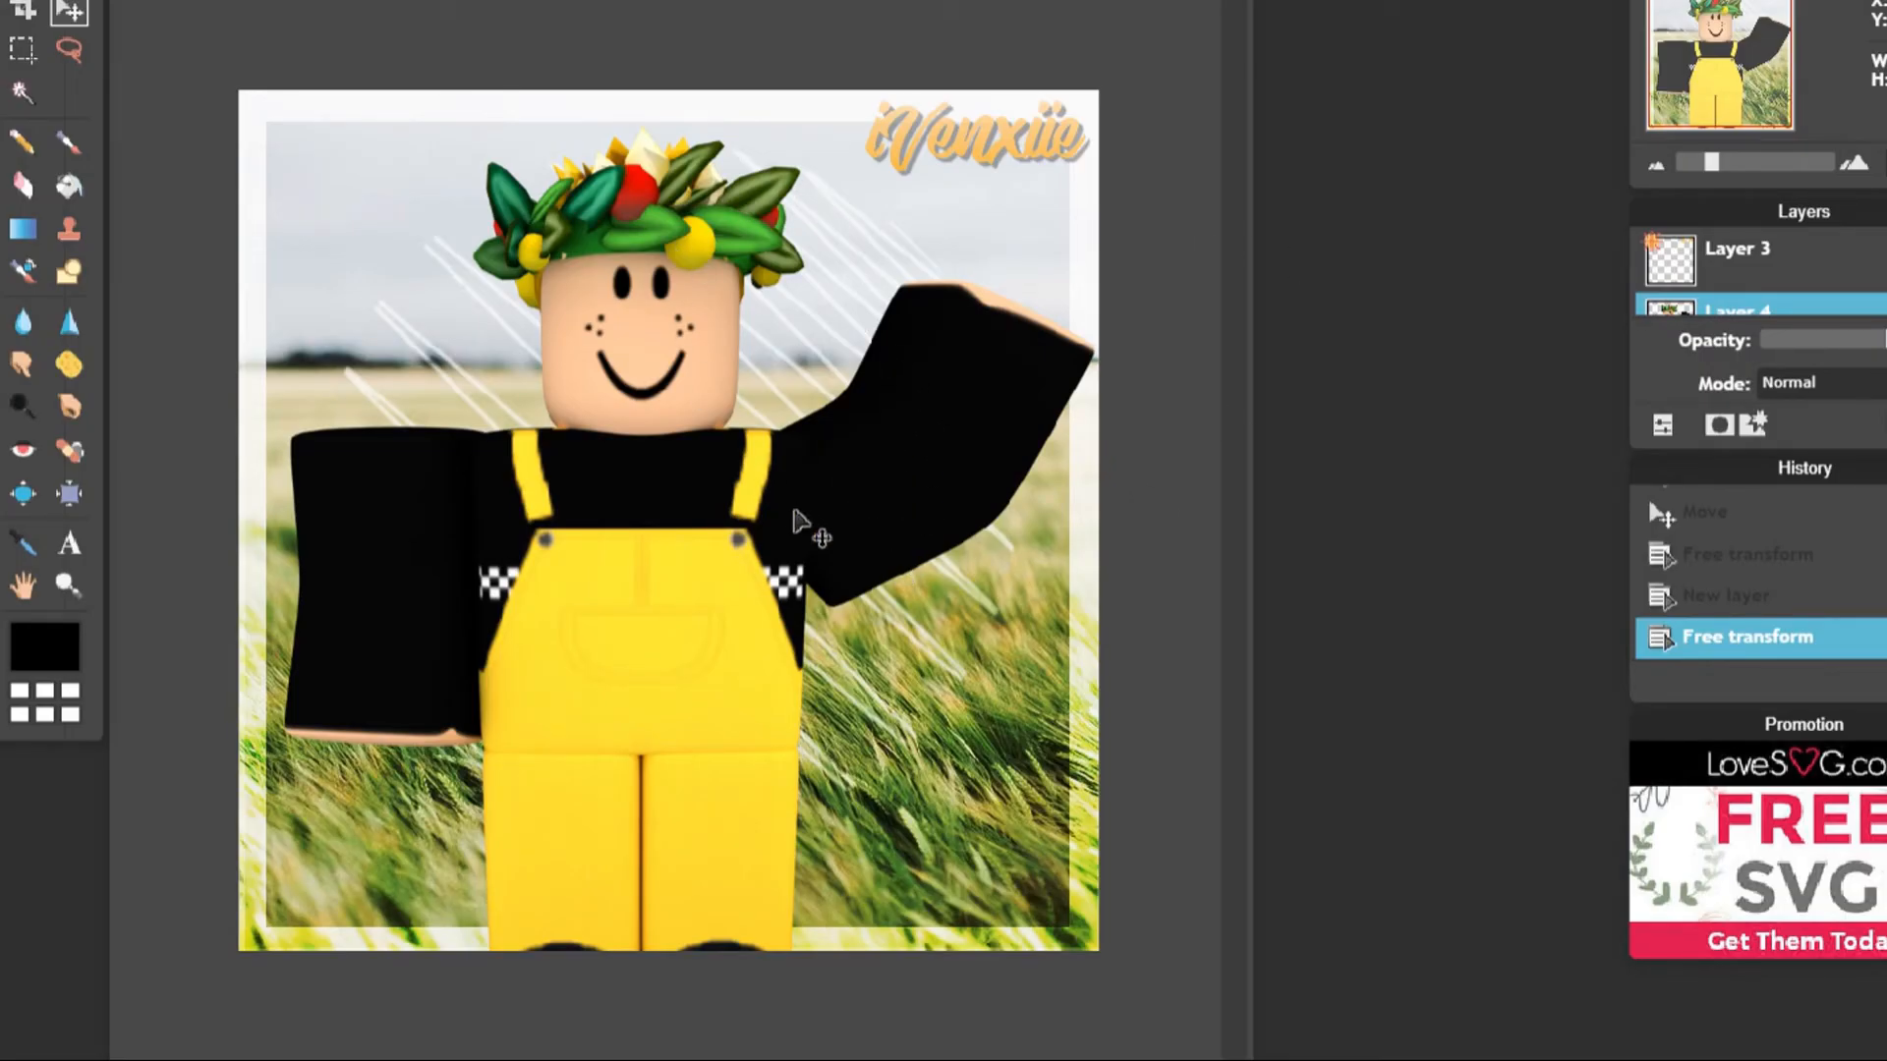
Step: Save the watermarked graphic to the computer as a JPEG at maximum quality in a pictures subfolder
{"action": "left_click", "coordinate": [30, 0]}
{"action": "left_click", "coordinate": [39, 12]}
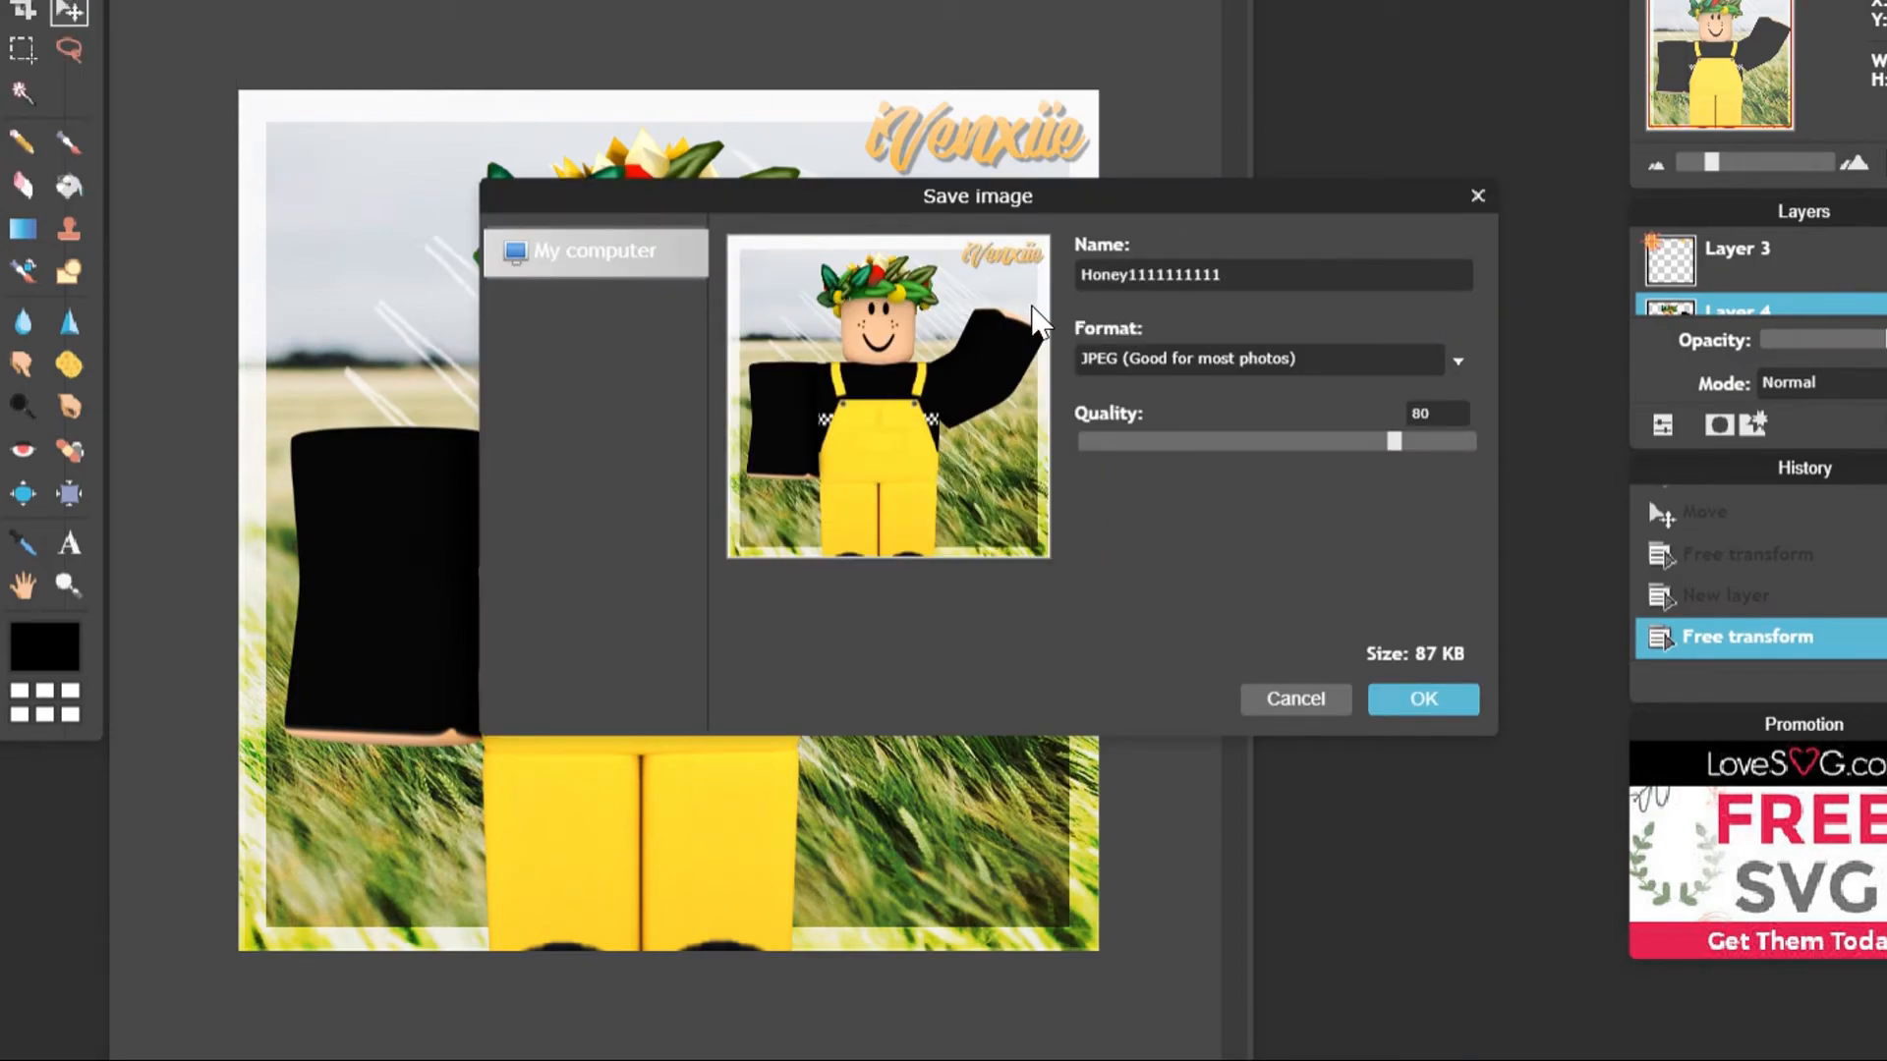
{"action": "key", "text": "BackSpace"}
{"action": "key", "text": "BackSpace"}
{"action": "left_click_drag", "start_coordinate": [1393, 441], "coordinate": [1518, 464]}
{"action": "left_click", "coordinate": [1421, 698]}
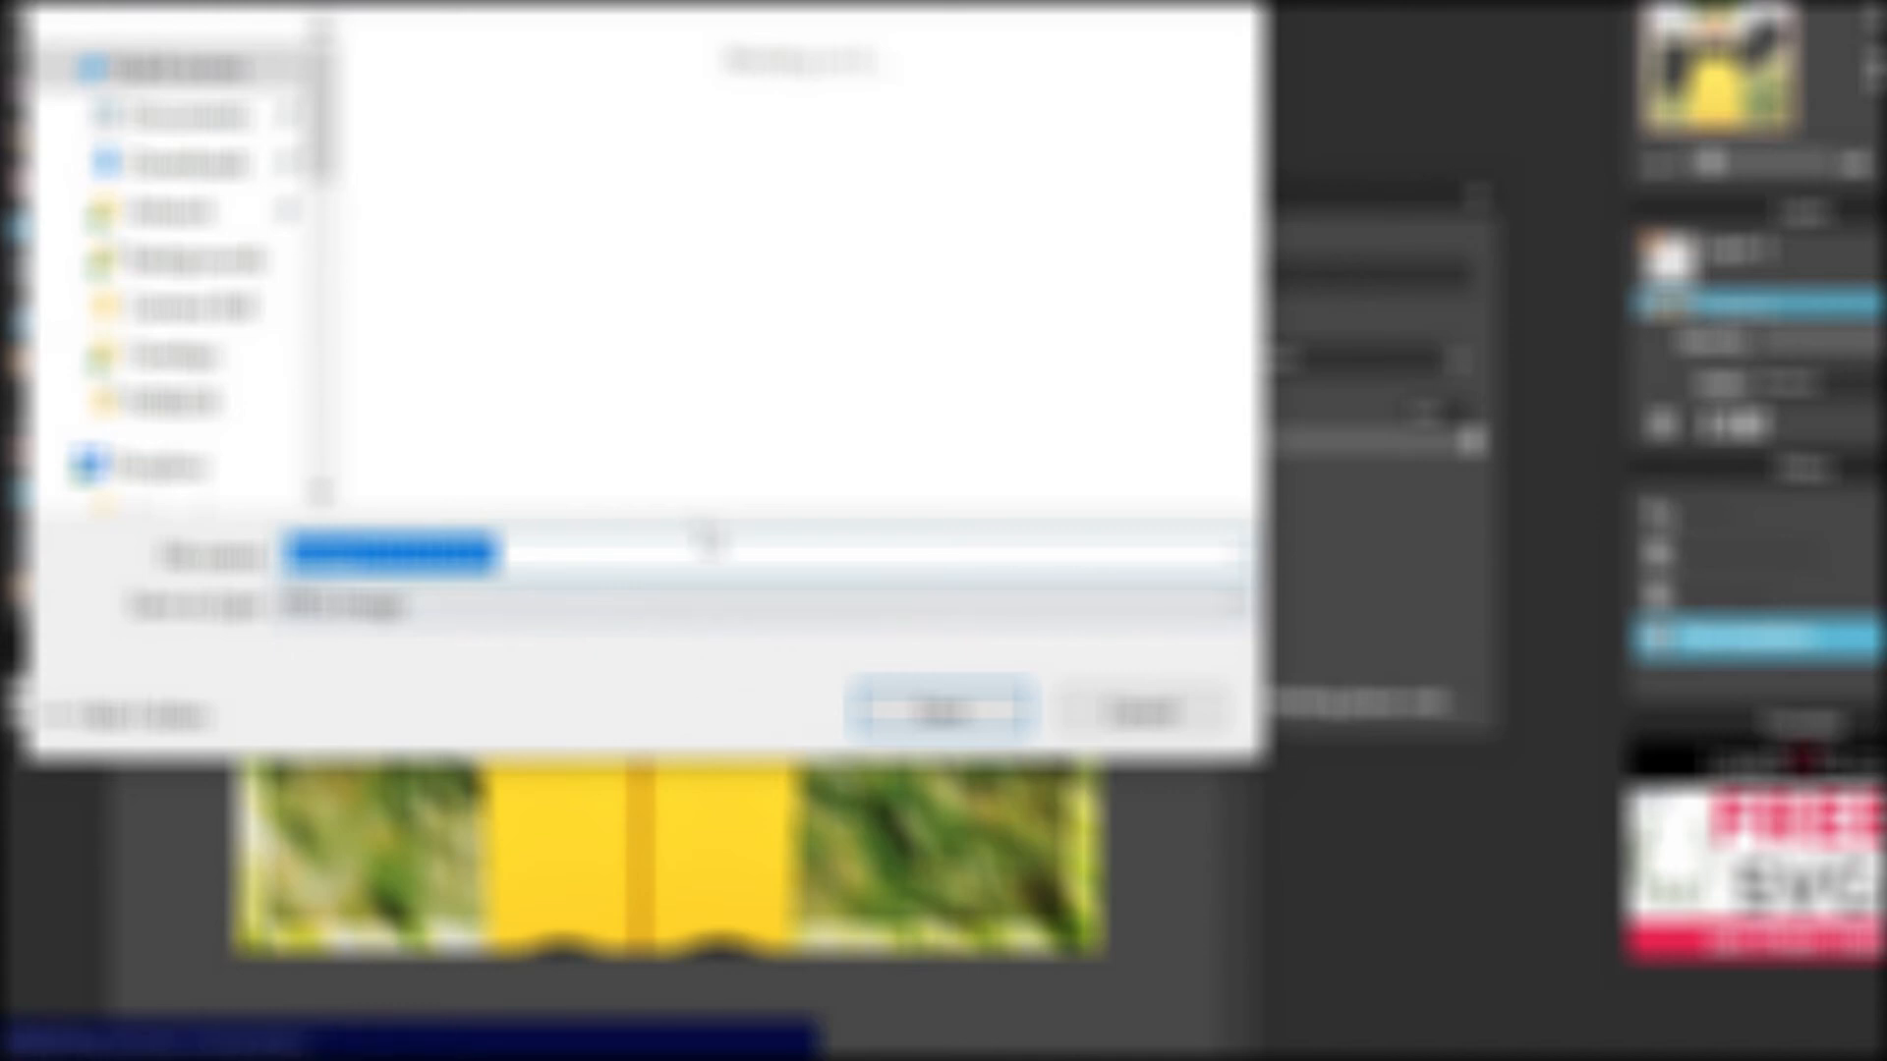
{"action": "left_click", "coordinate": [186, 259]}
{"action": "left_click", "coordinate": [192, 308]}
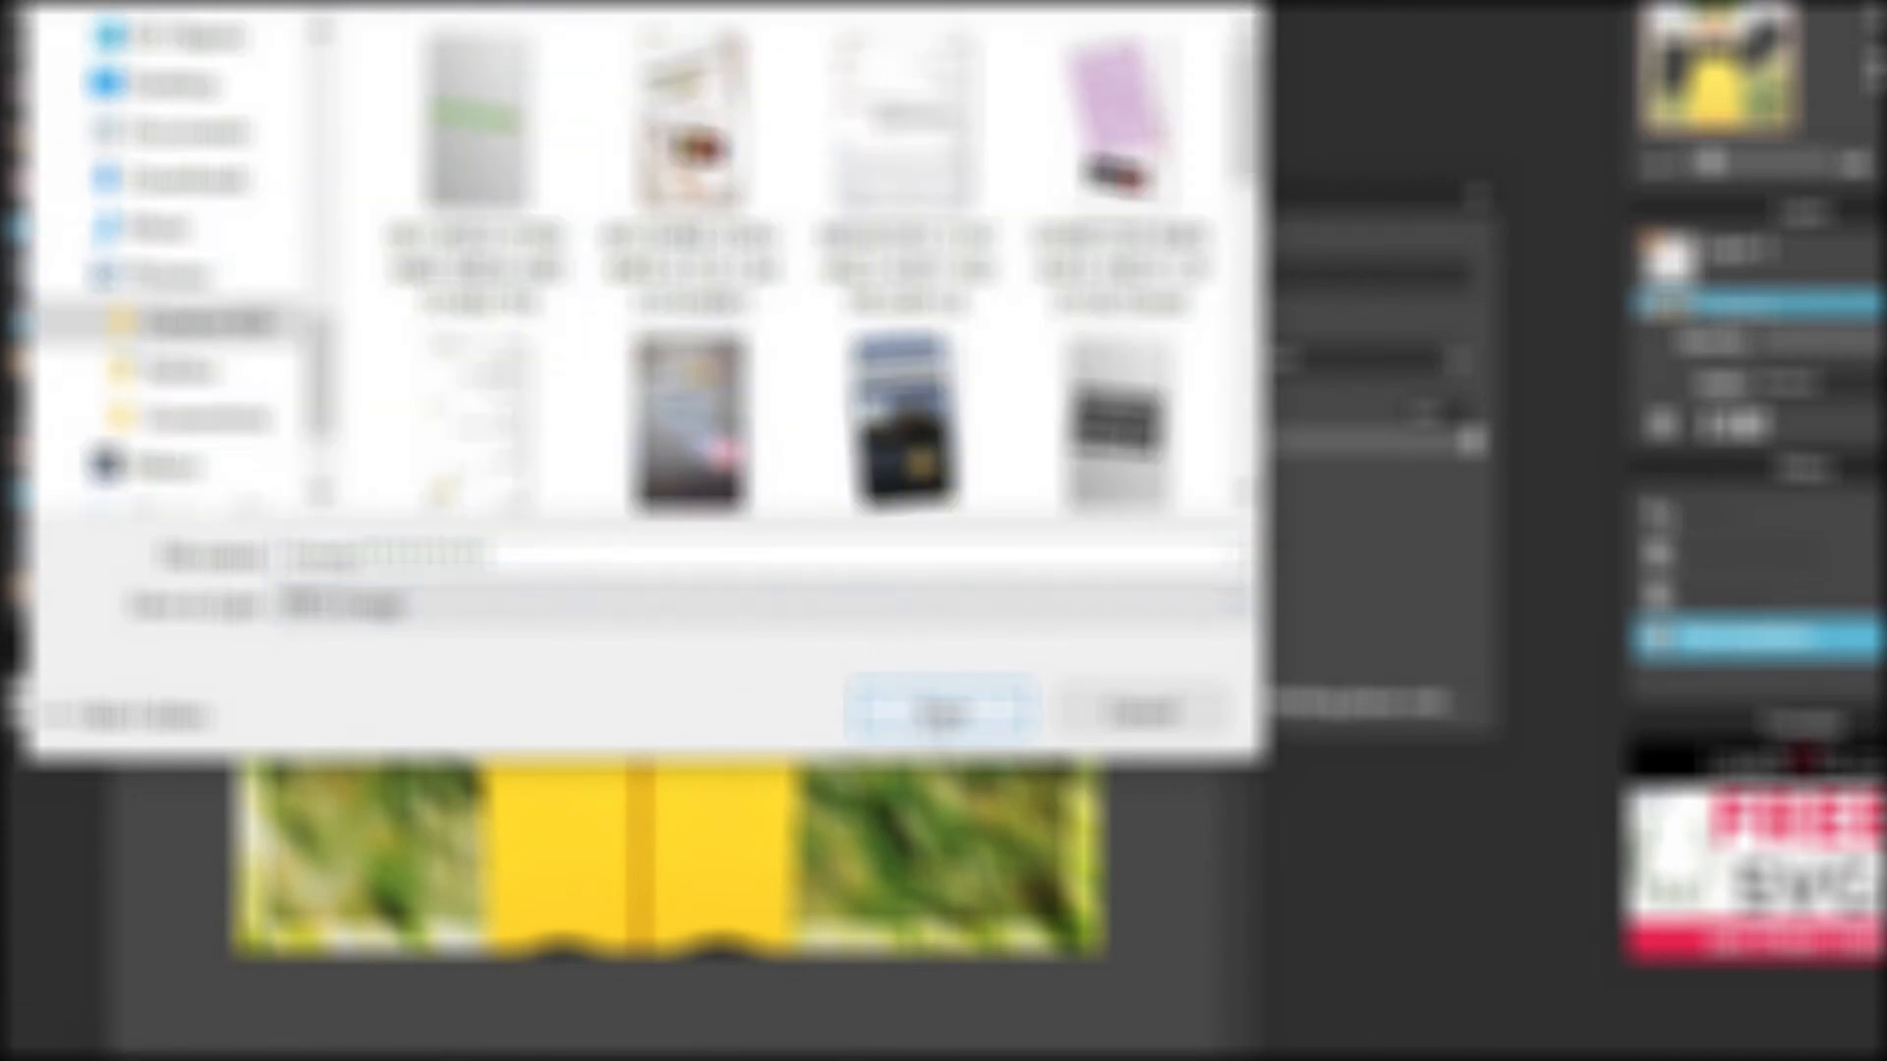
{"action": "left_click", "coordinate": [935, 709]}
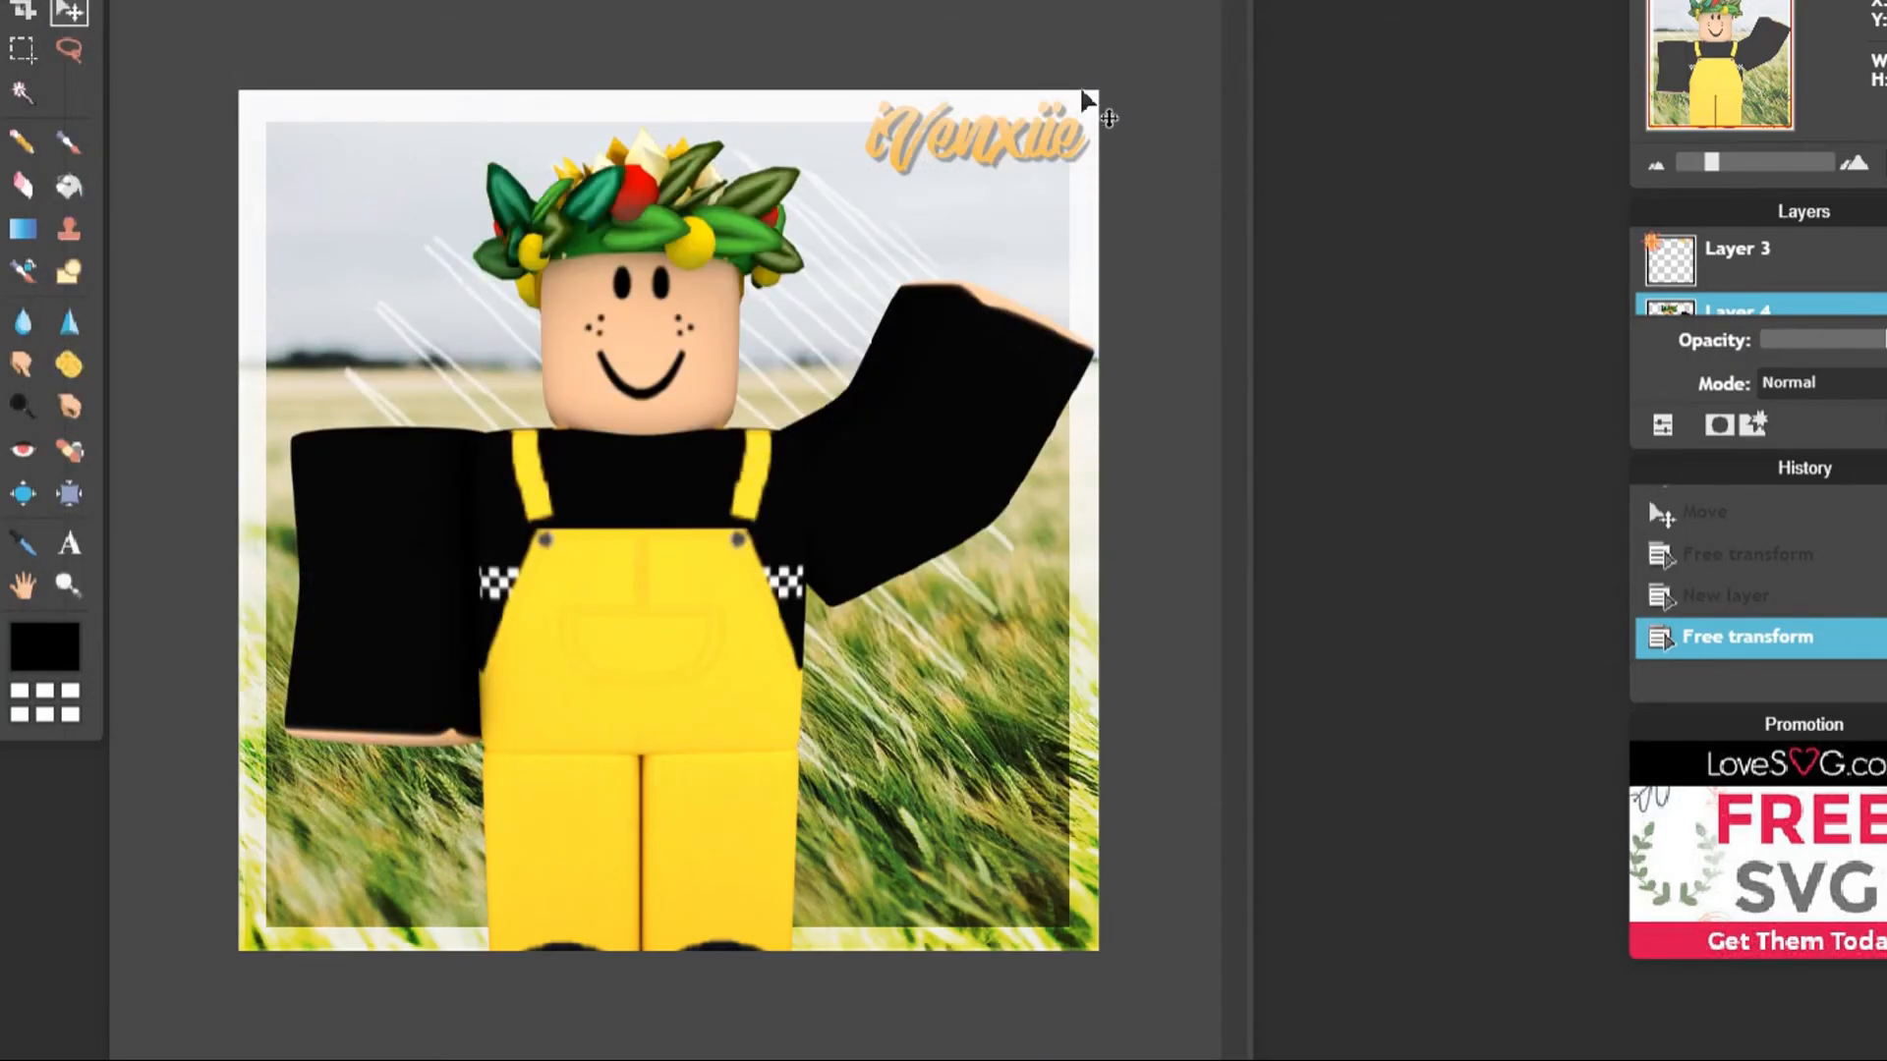
Step: Delete Layer 3, which holds the orange text watermark in the graphic's corner
{"action": "left_click", "coordinate": [1729, 258]}
{"action": "left_click_drag", "start_coordinate": [1851, 339], "coordinate": [1839, 339]}
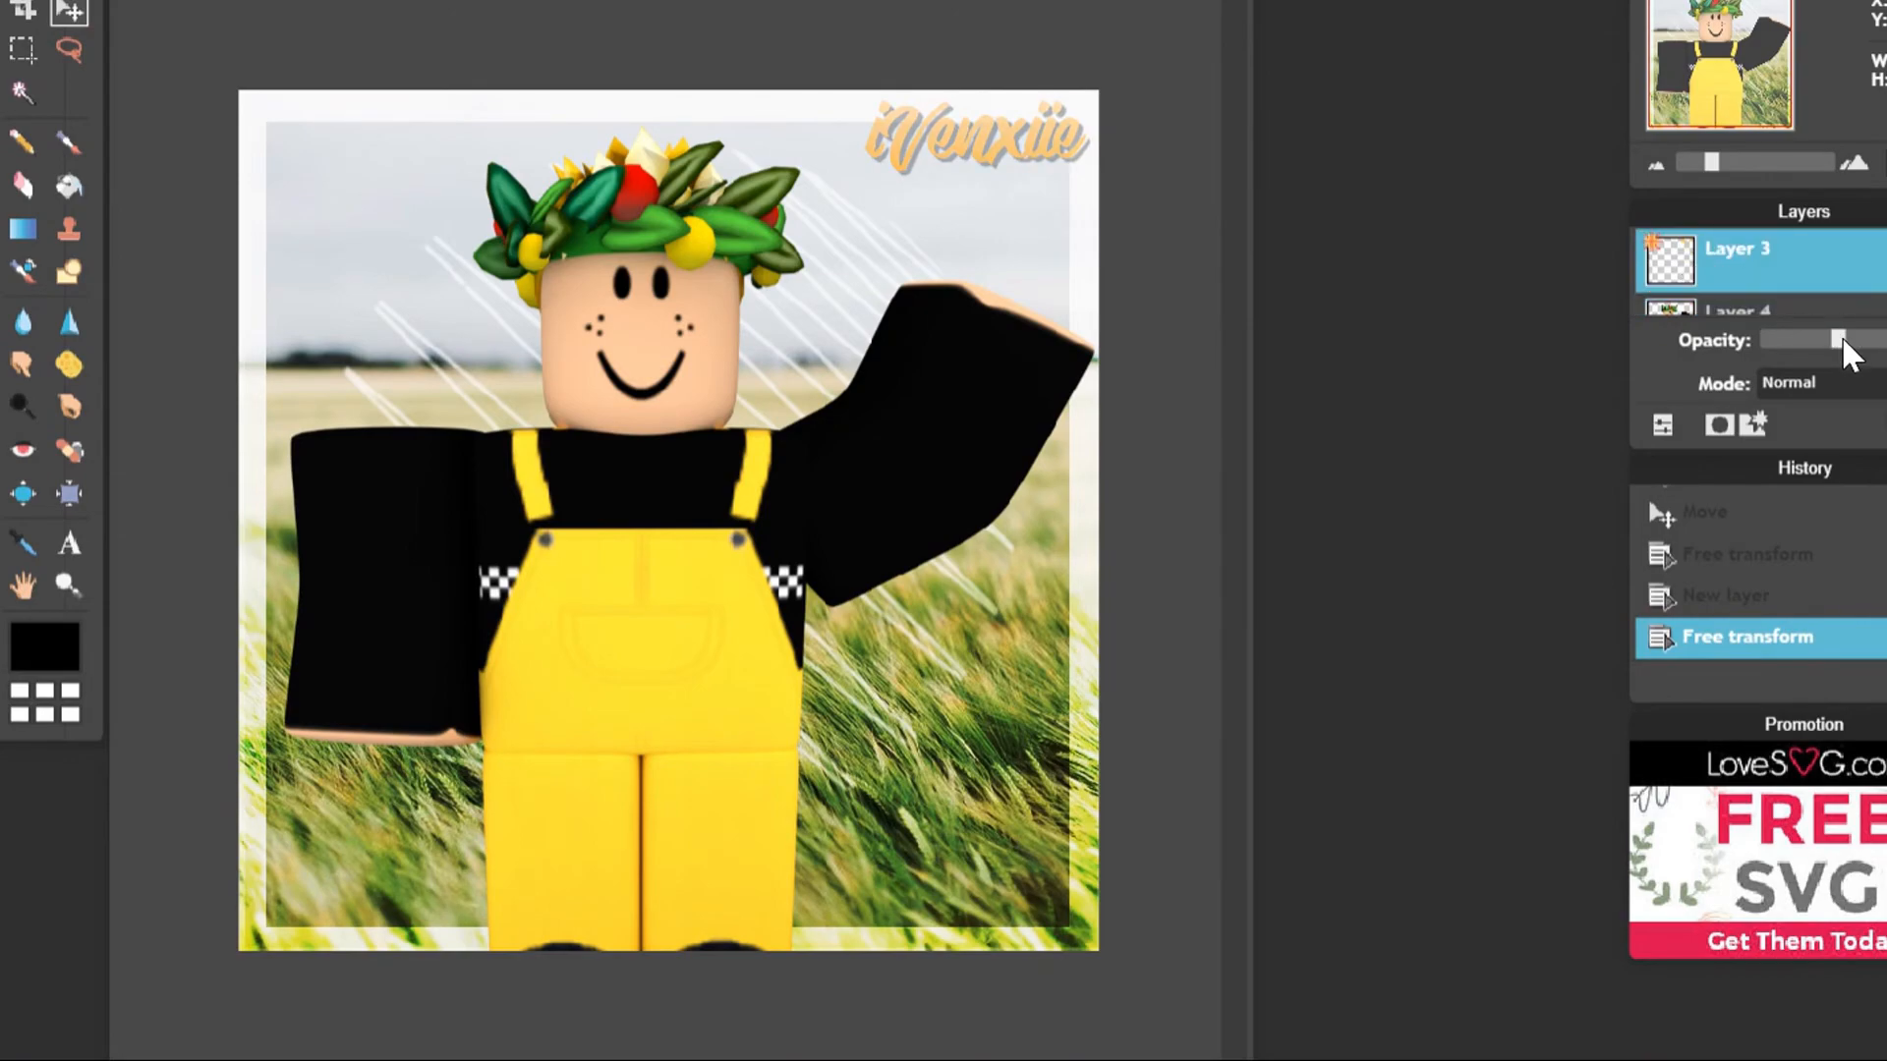
{"action": "key", "text": "Delete"}
Step: Save the graphic without the watermark as a second JPEG at maximum quality
{"action": "left_click", "coordinate": [39, 2]}
{"action": "left_click", "coordinate": [68, 12]}
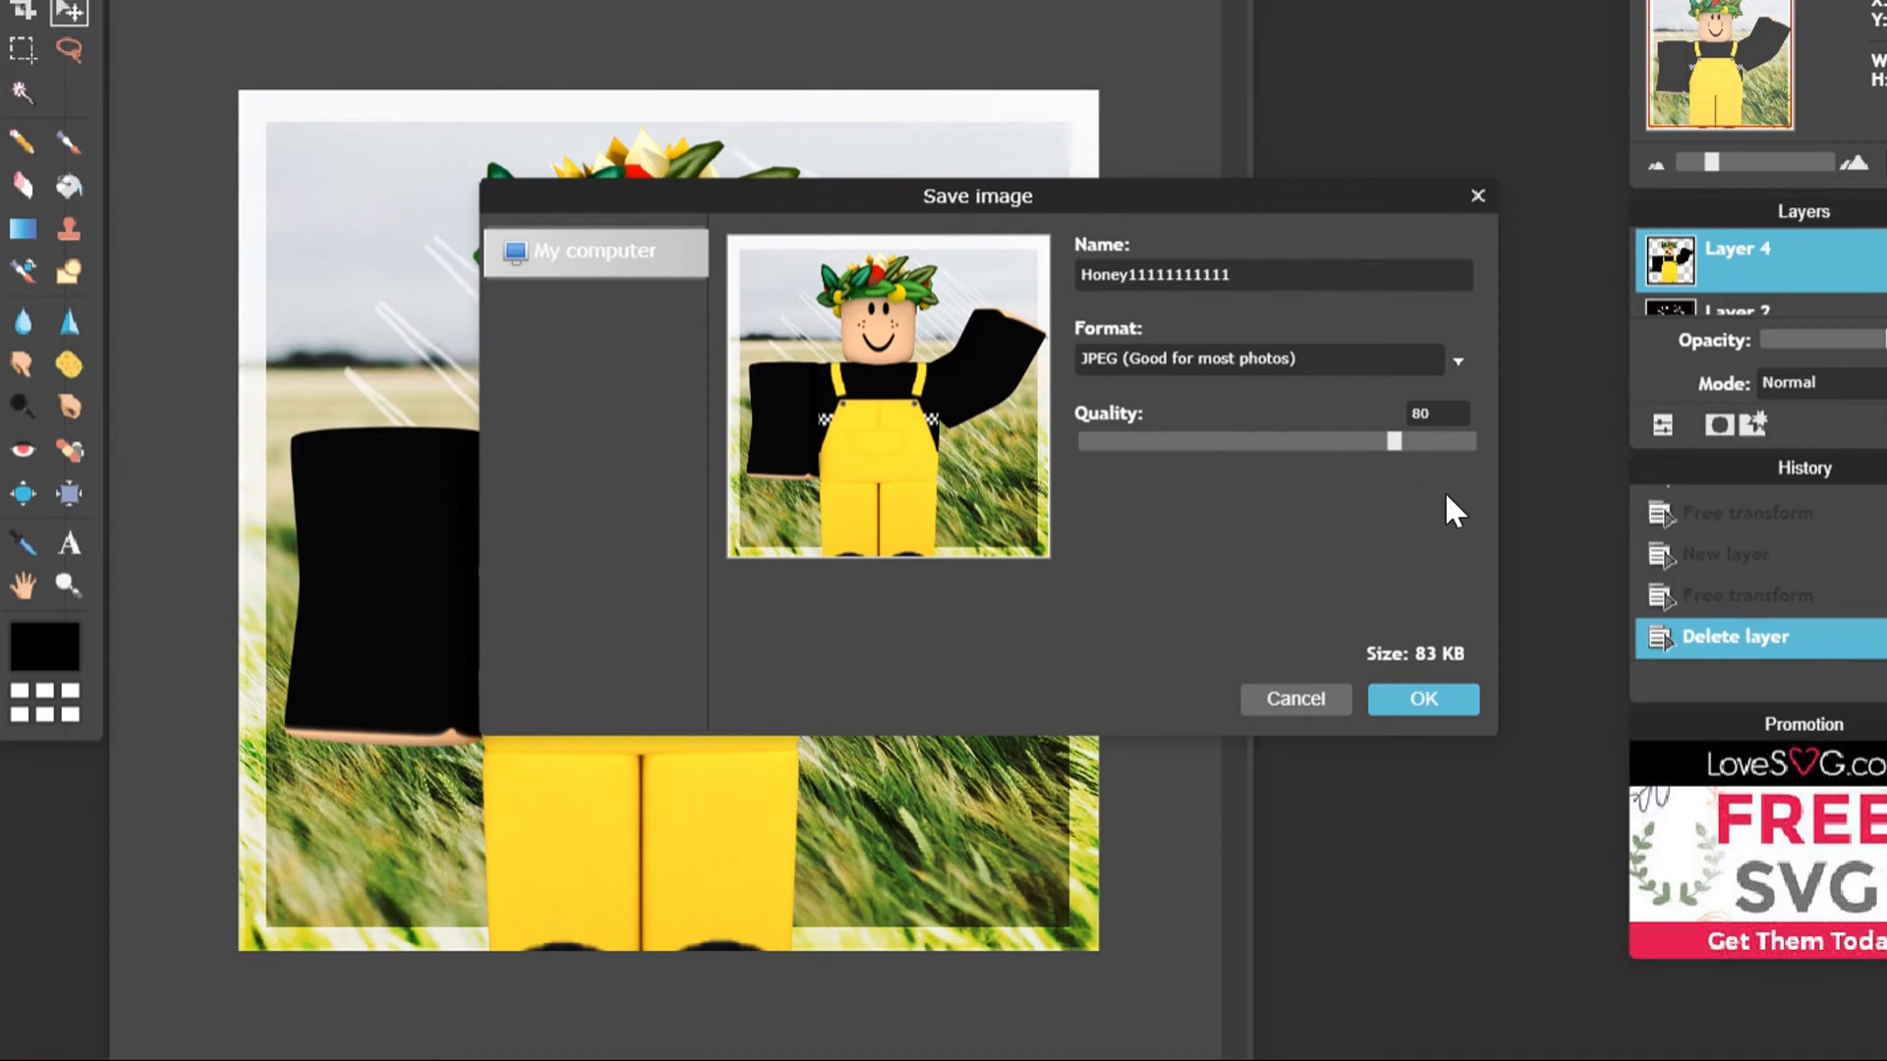
{"action": "left_click_drag", "start_coordinate": [1393, 442], "coordinate": [1474, 441]}
{"action": "left_click", "coordinate": [1410, 699]}
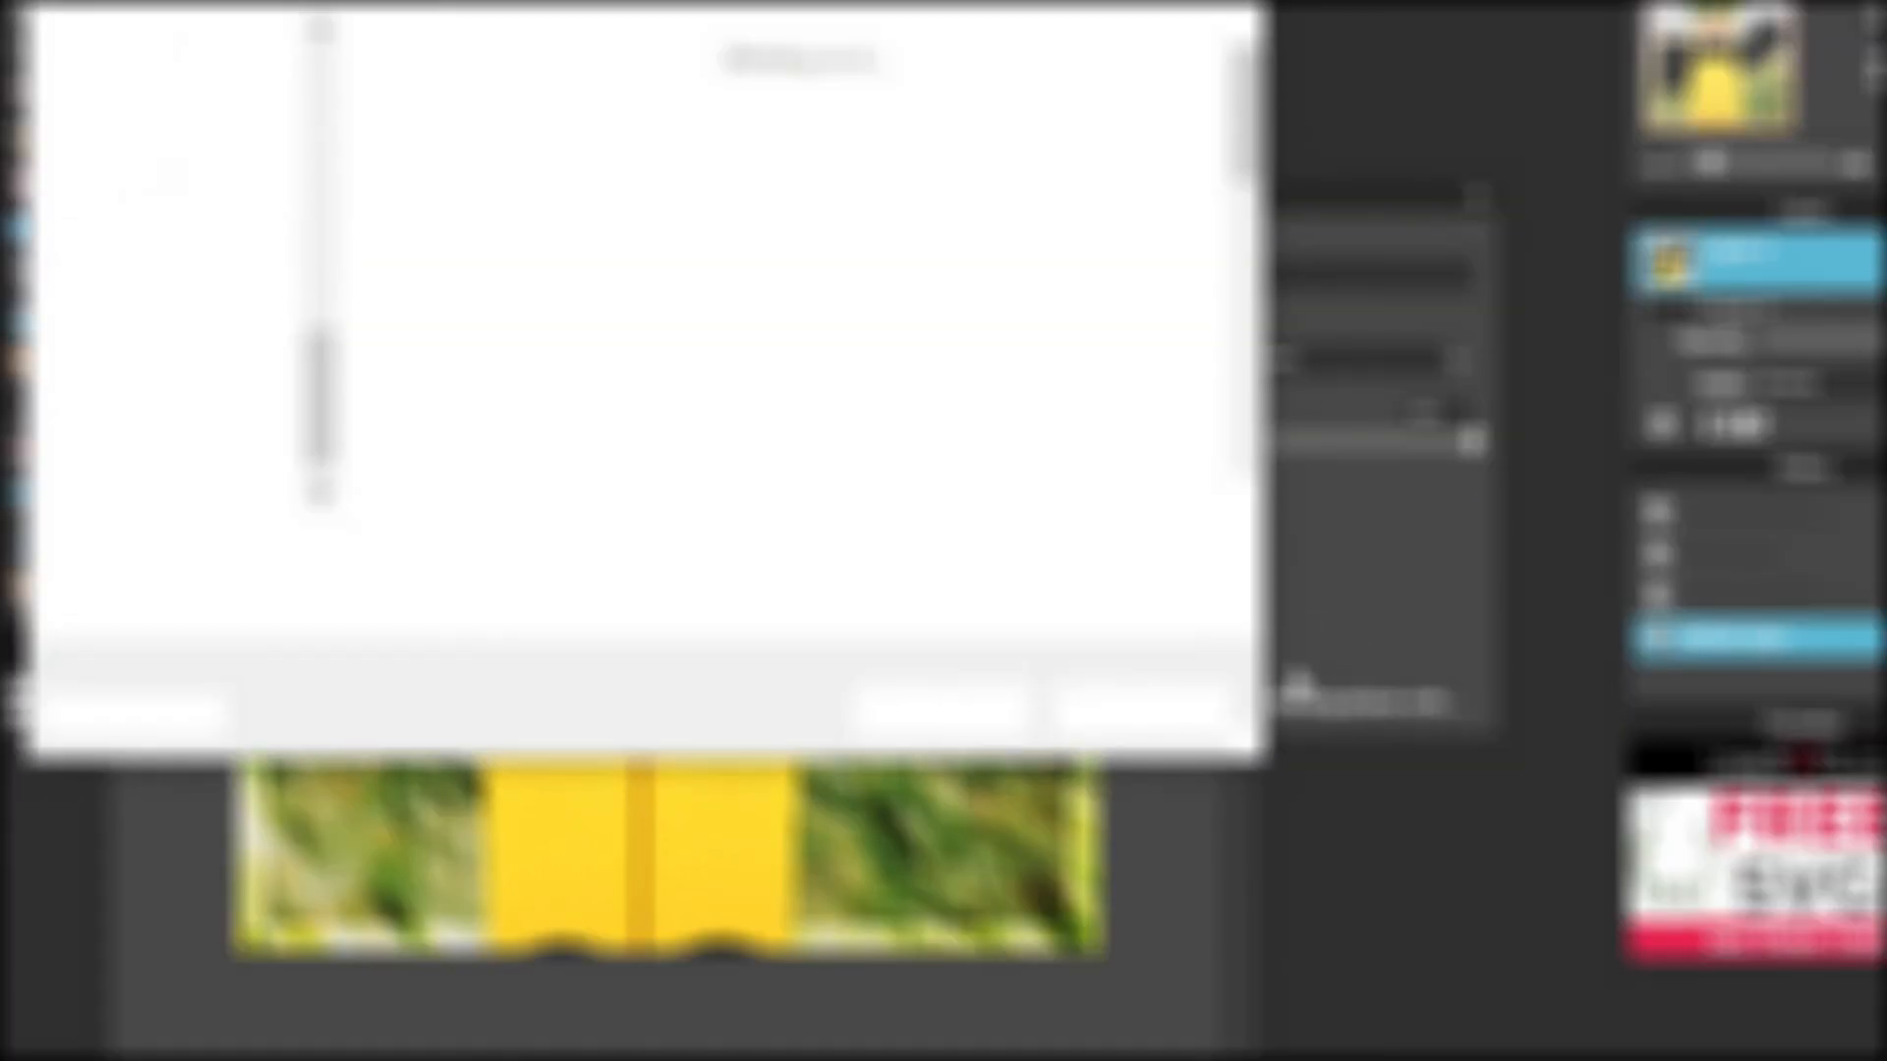
{"action": "left_click", "coordinate": [958, 717]}
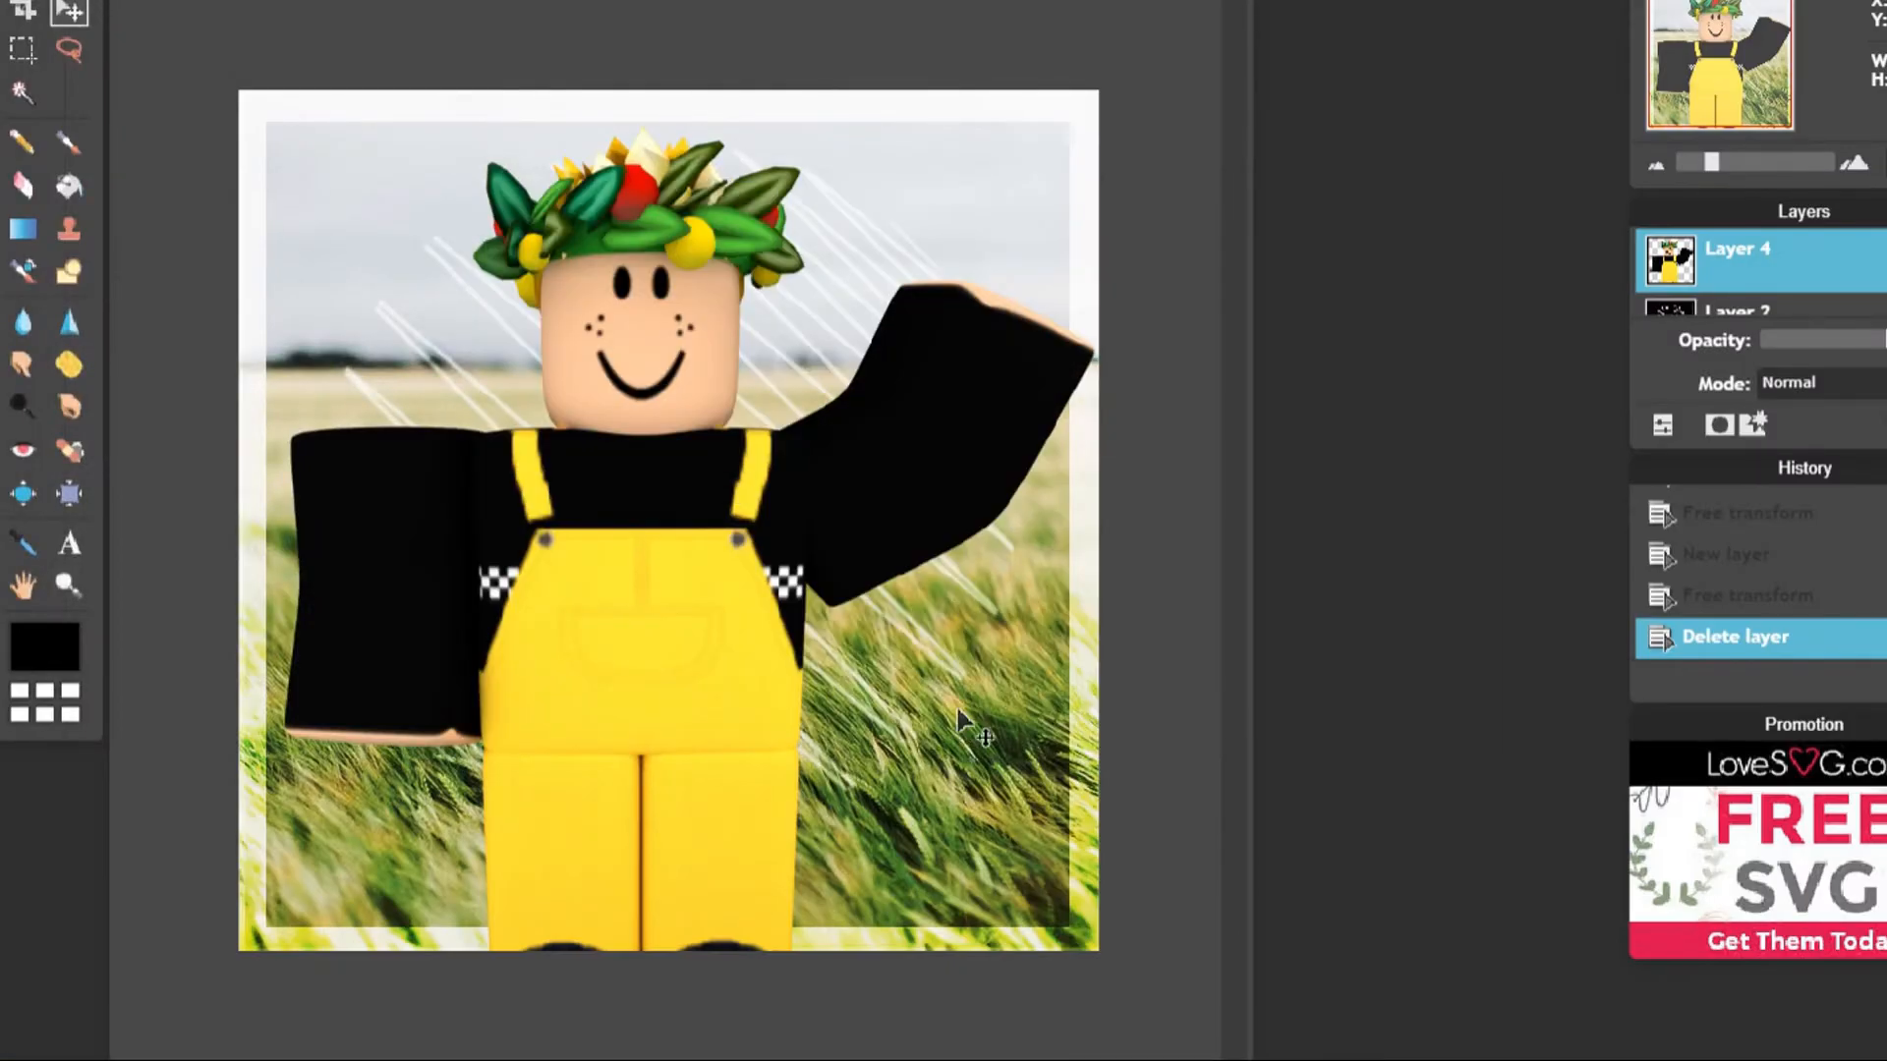